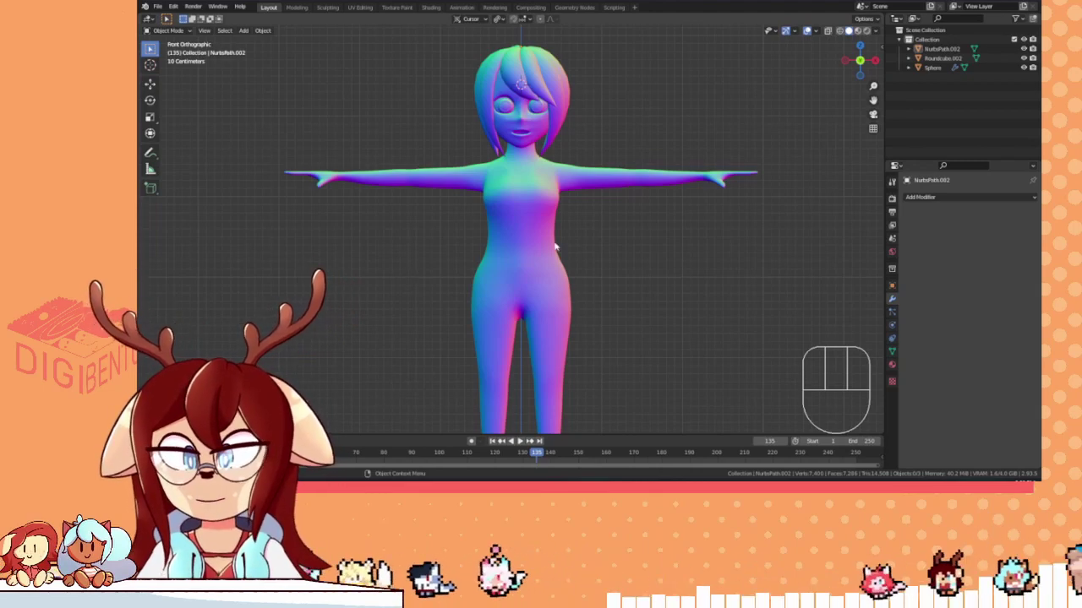
- Examine the character model from the front and view the CATS add-on's tools
{"action": "scroll", "coordinate": [553, 243], "scroll_direction": "up", "scroll_amount": 3}
{"action": "middle_click_drag", "start_coordinate": [530, 131], "coordinate": [513, 242], "text": "shift"}
{"action": "scroll", "coordinate": [541, 289], "scroll_direction": "down", "scroll_amount": 1}
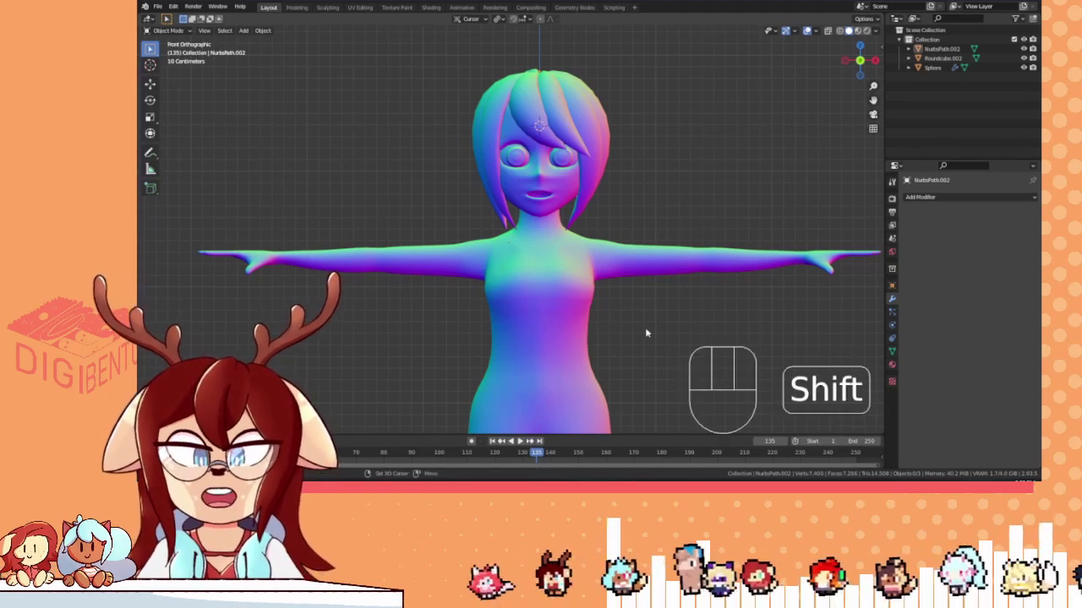
{"action": "middle_click_drag", "start_coordinate": [644, 327], "coordinate": [674, 203], "text": "shift"}
{"action": "scroll", "coordinate": [639, 234], "scroll_direction": "down", "scroll_amount": 3}
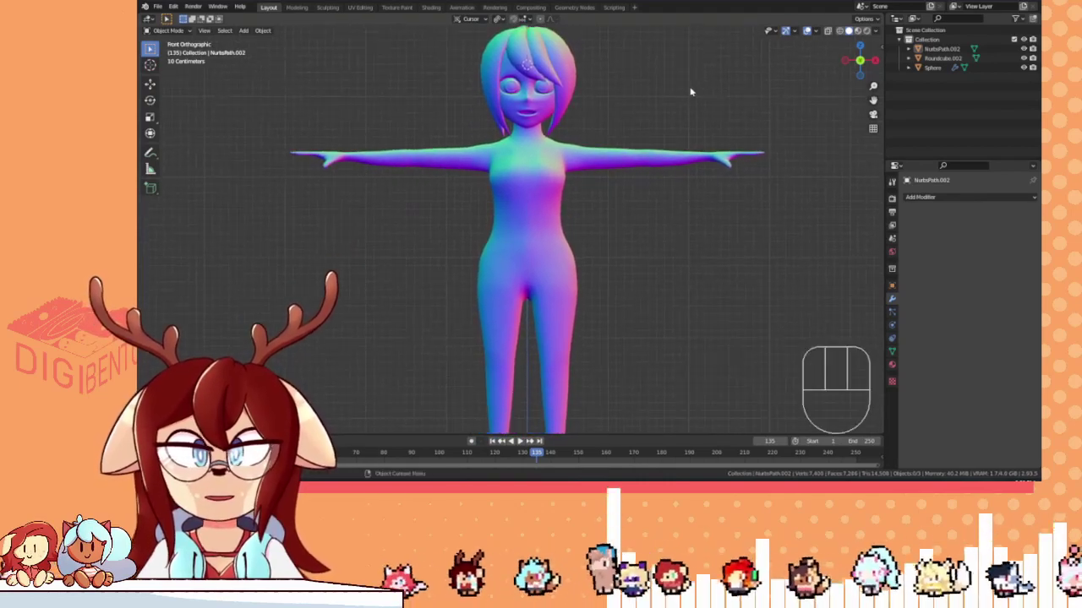
{"action": "key", "text": "n"}
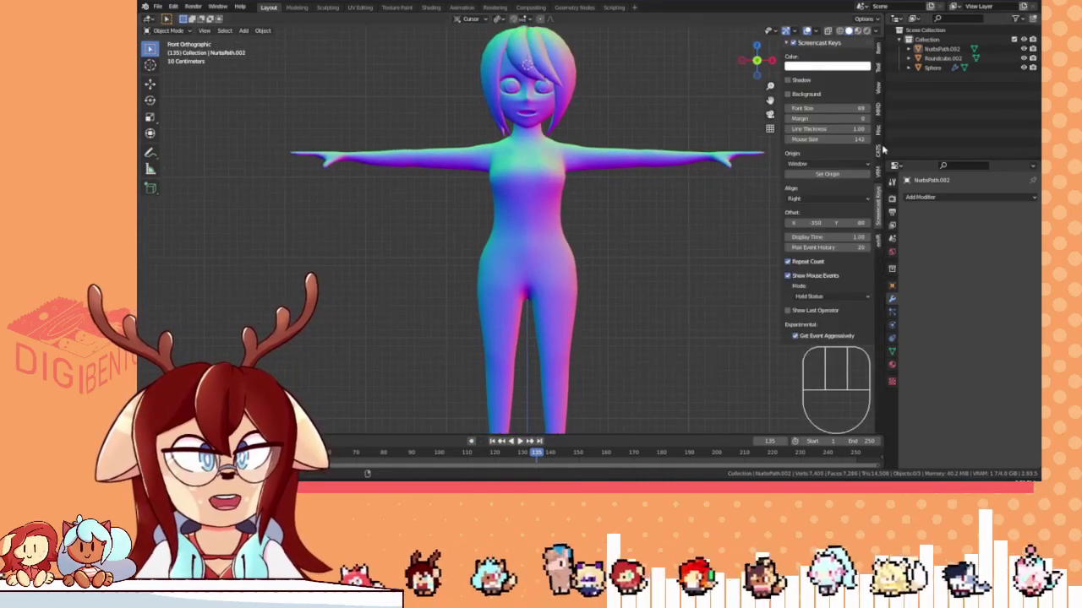
{"action": "left_click", "coordinate": [879, 150]}
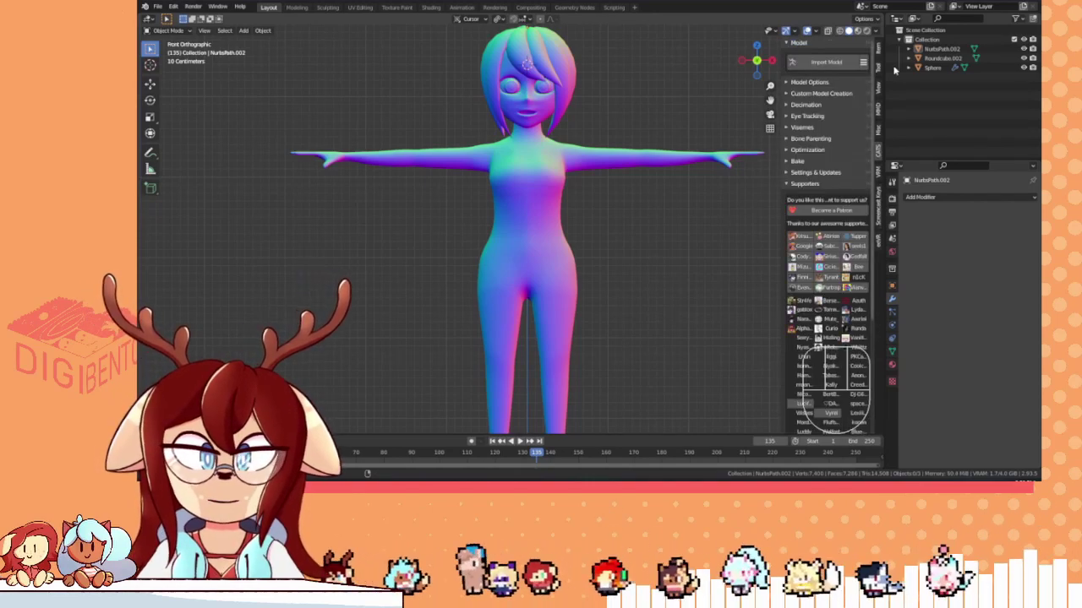
{"action": "key", "text": "n"}
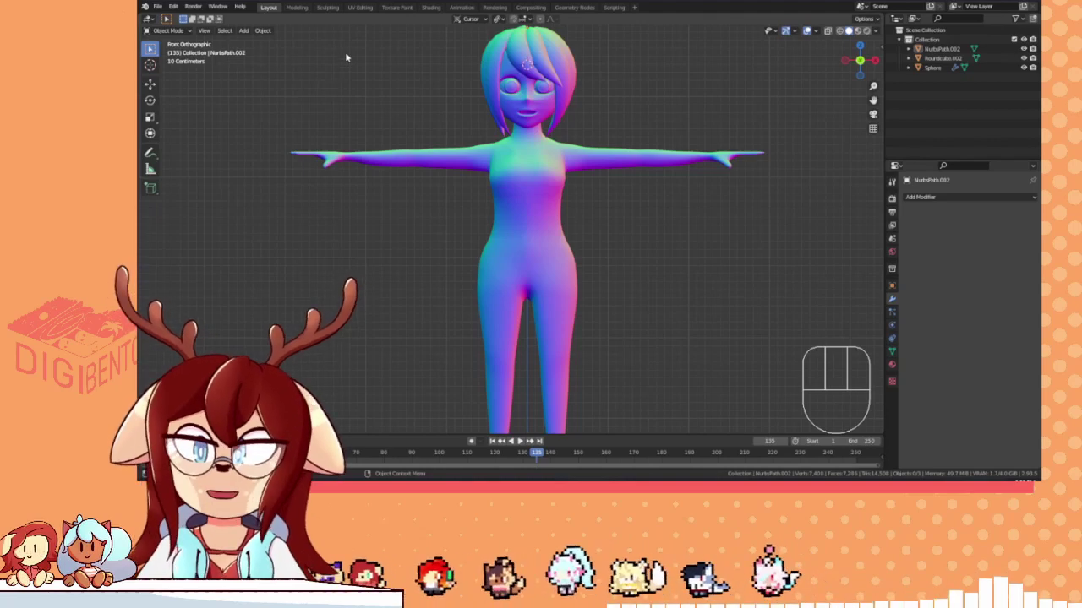
- Add a VRM Humanoid armature to the scene with the whole character in view
{"action": "middle_click_drag", "start_coordinate": [345, 52], "coordinate": [372, 97], "text": "shift"}
{"action": "middle_click_drag", "start_coordinate": [401, 133], "coordinate": [438, 136], "text": "shift"}
{"action": "scroll", "coordinate": [413, 153], "scroll_direction": "down", "scroll_amount": 2}
{"action": "middle_click_drag", "start_coordinate": [654, 207], "coordinate": [651, 215], "text": "shift"}
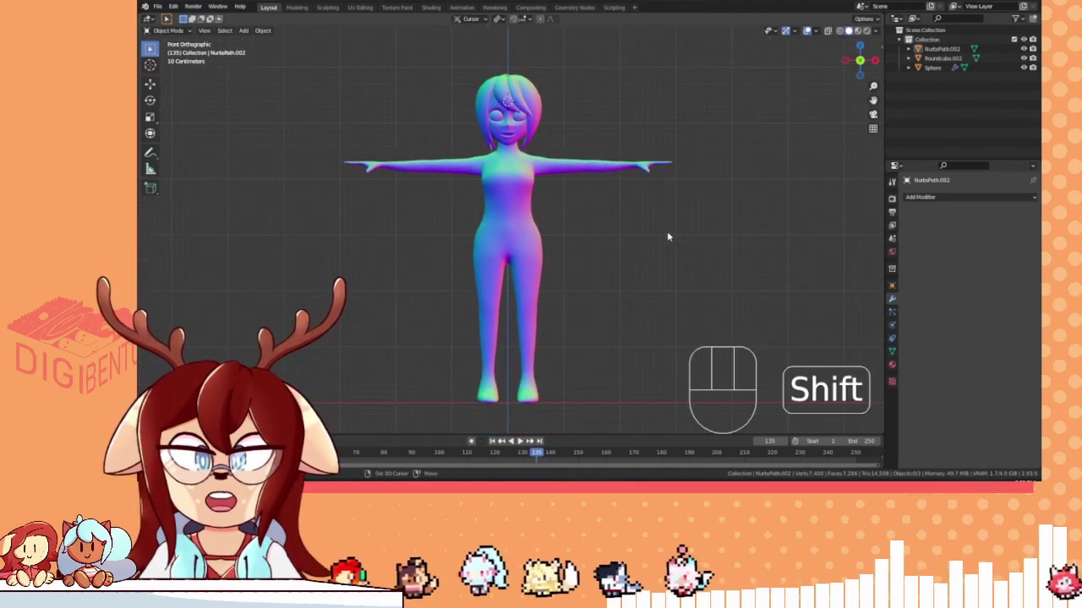
{"action": "key", "text": "shift+a"}
{"action": "mouse_move", "coordinate": [645, 293]}
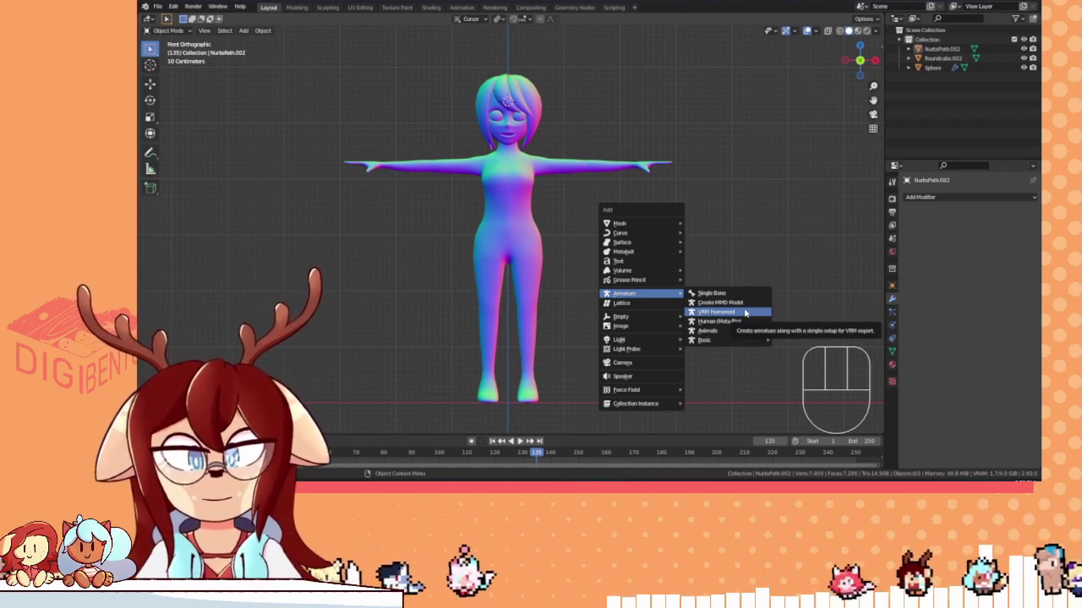
{"action": "left_click", "coordinate": [744, 313]}
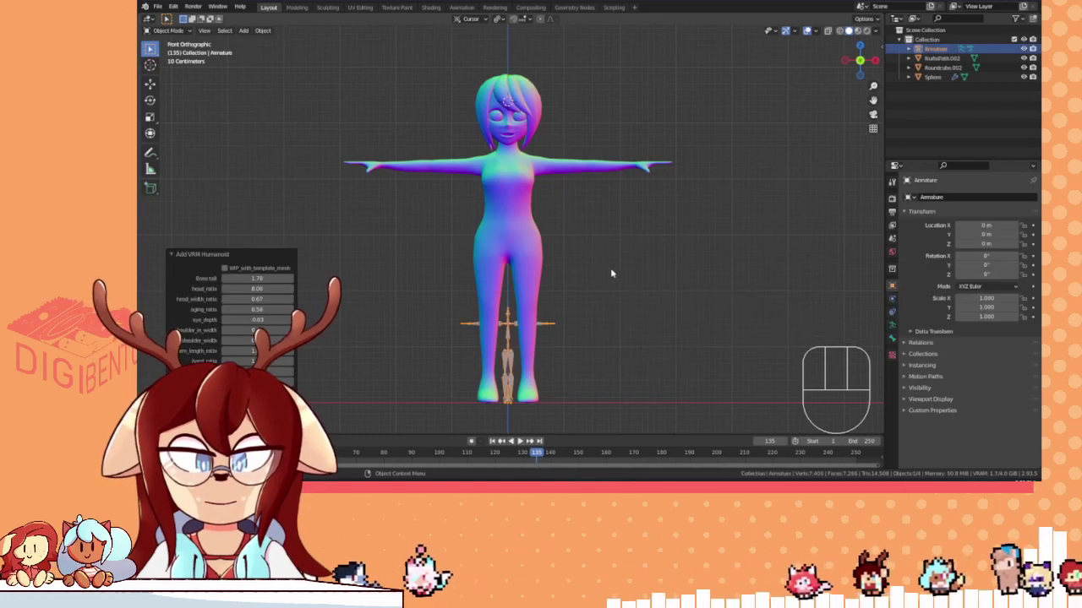
{"action": "middle_click_drag", "start_coordinate": [609, 272], "coordinate": [557, 225]}
{"action": "key", "text": "KP_1"}
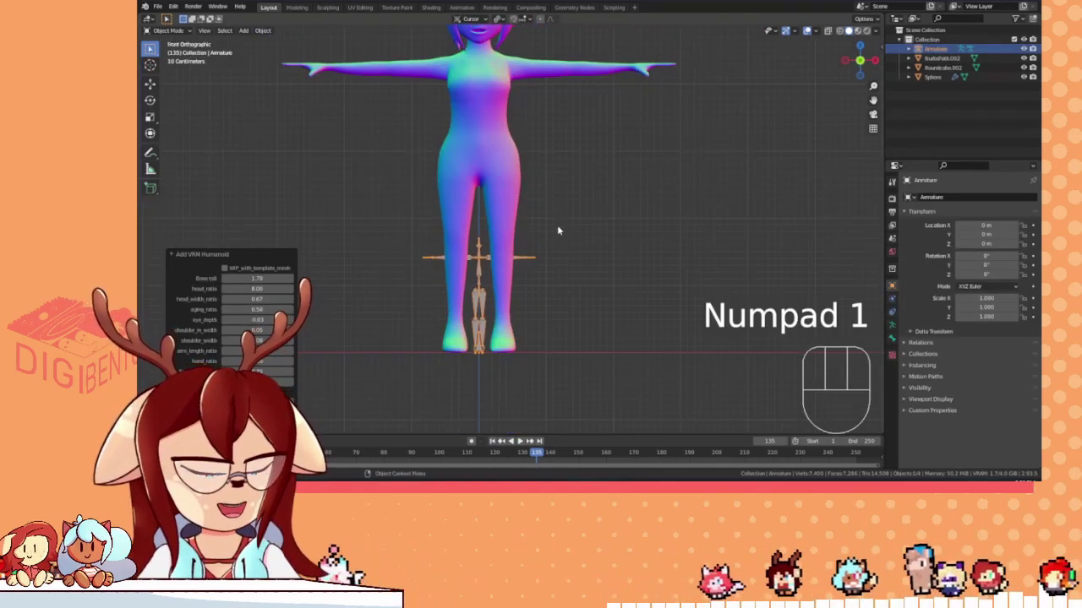
- Set the armature's viewport display to In Front so its bones draw over the body mesh
{"action": "left_click", "coordinate": [890, 331]}
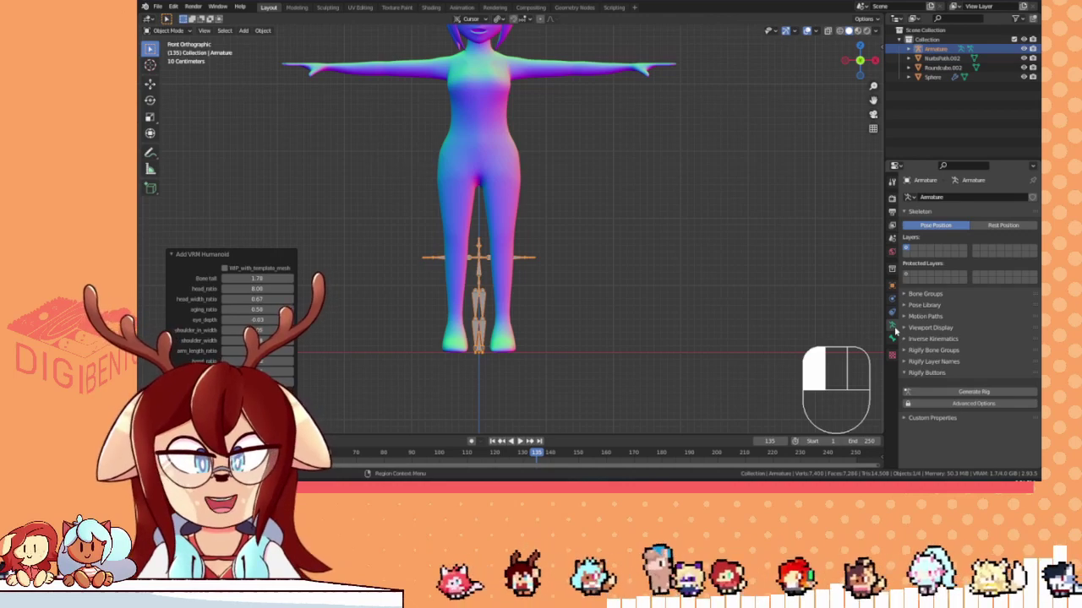
{"action": "left_click", "coordinate": [909, 328]}
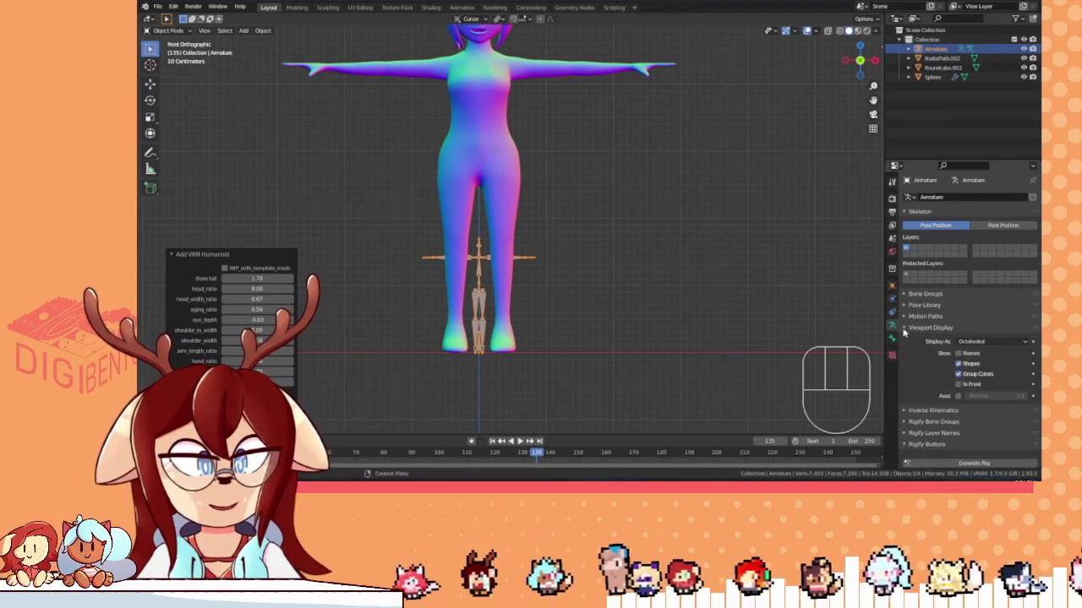
{"action": "left_click", "coordinate": [980, 340]}
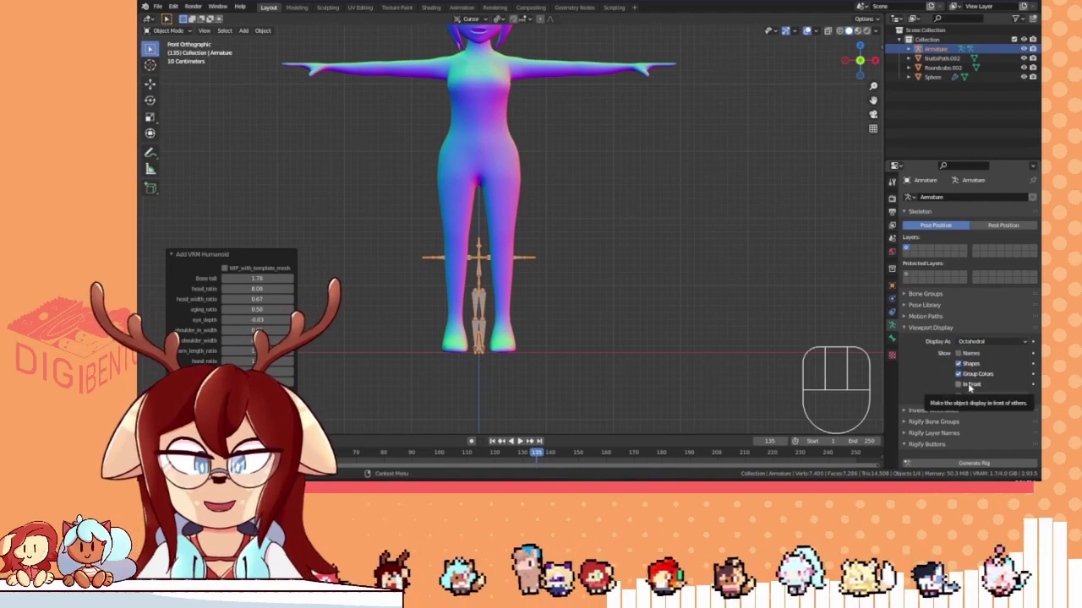
{"action": "left_click", "coordinate": [969, 386]}
- Scale the armature uniformly by 3 in front view to fit the character's height
{"action": "scroll", "coordinate": [483, 259], "scroll_direction": "up", "scroll_amount": 3}
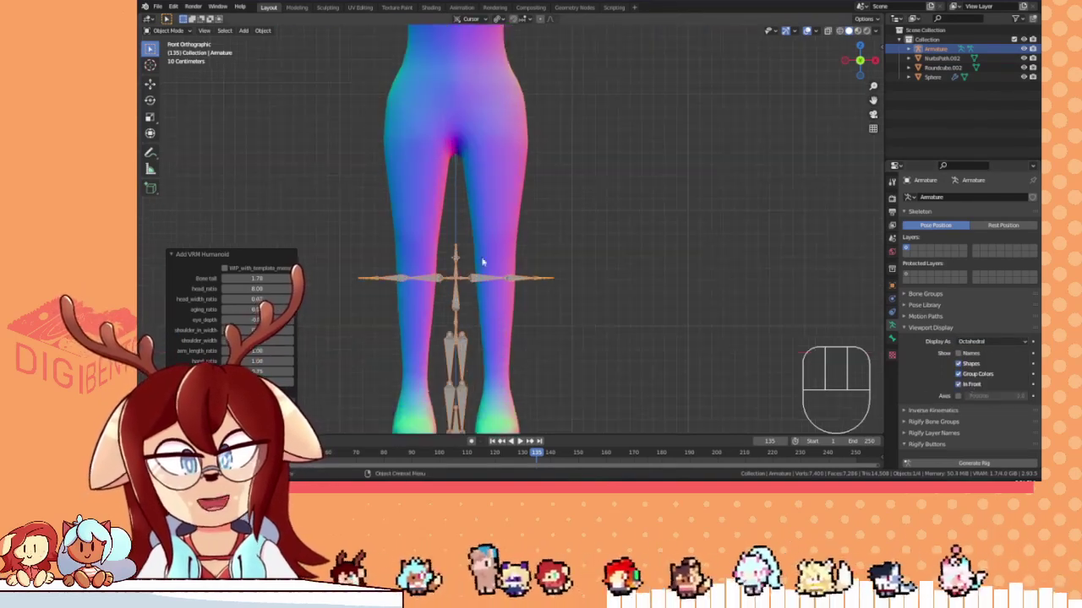
{"action": "middle_click_drag", "start_coordinate": [569, 334], "coordinate": [621, 334], "text": "shift"}
{"action": "middle_click_drag", "start_coordinate": [621, 333], "coordinate": [596, 313]}
{"action": "left_click", "coordinate": [723, 331]}
{"action": "left_click", "coordinate": [558, 291]}
{"action": "scroll", "coordinate": [587, 339], "scroll_direction": "down", "scroll_amount": 4}
{"action": "key", "text": "KP_1"}
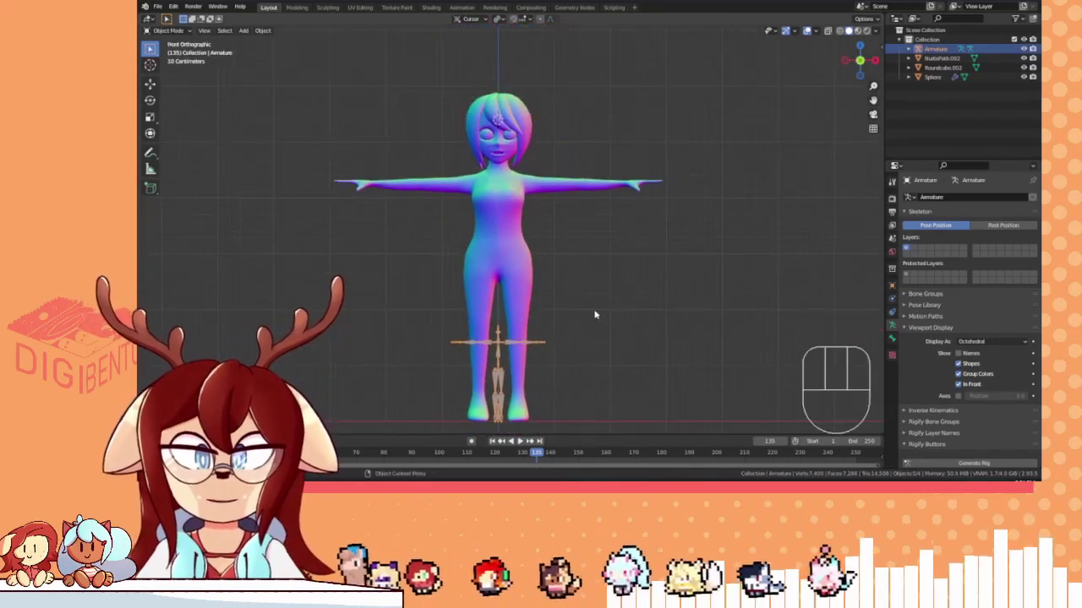
{"action": "key", "text": "s"}
{"action": "key", "text": "ctrl"}
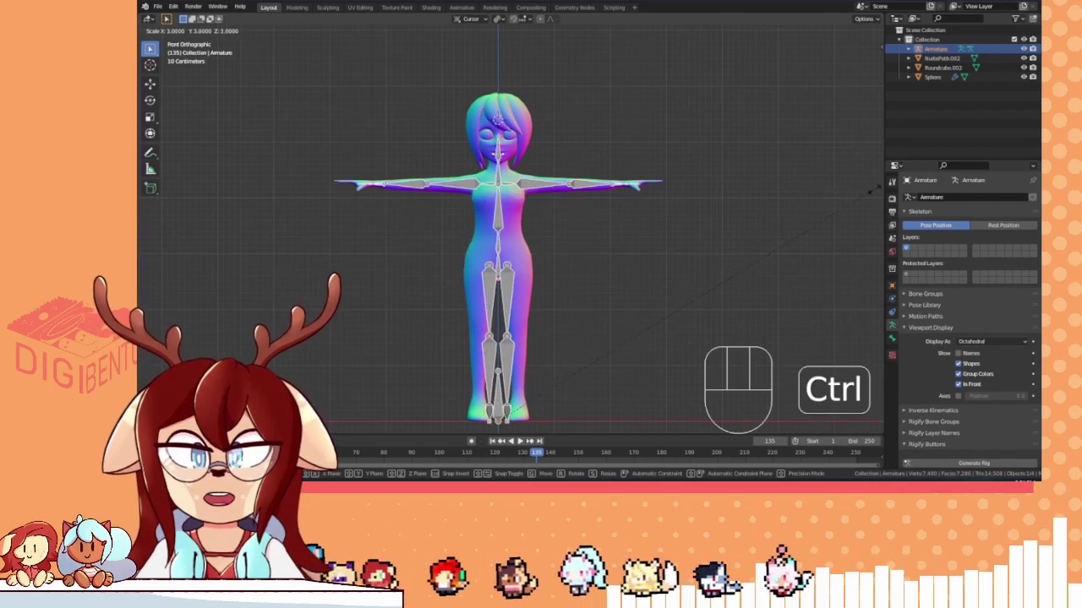
{"action": "left_click", "coordinate": [871, 190]}
- Select the body mesh and turn on the wireframe overlay for the viewport
{"action": "middle_click_drag", "start_coordinate": [870, 190], "coordinate": [632, 212]}
{"action": "left_click", "coordinate": [553, 217]}
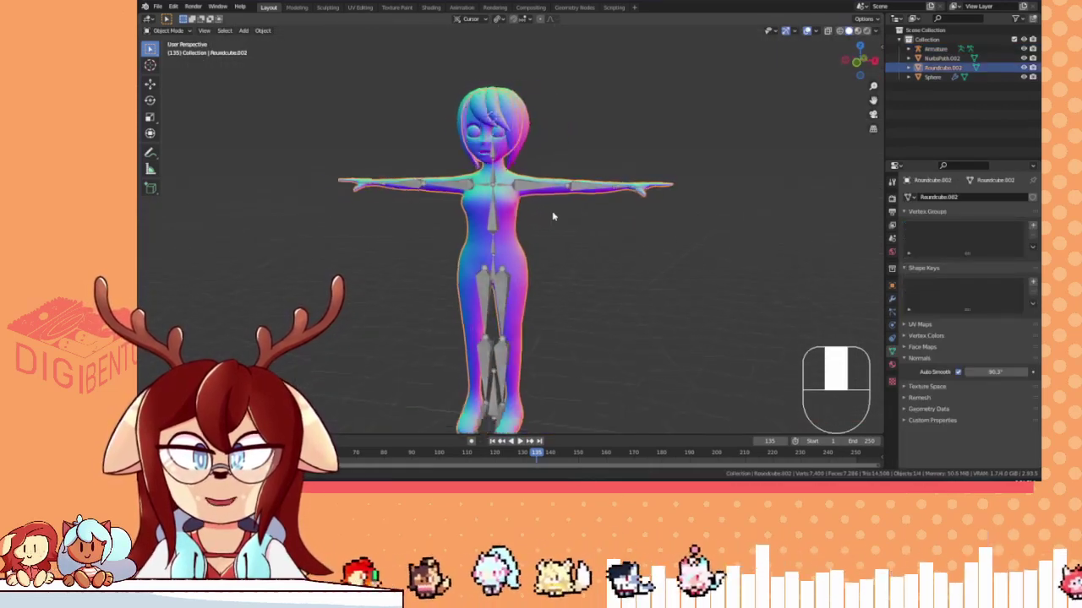
{"action": "middle_click_drag", "start_coordinate": [552, 218], "coordinate": [687, 184]}
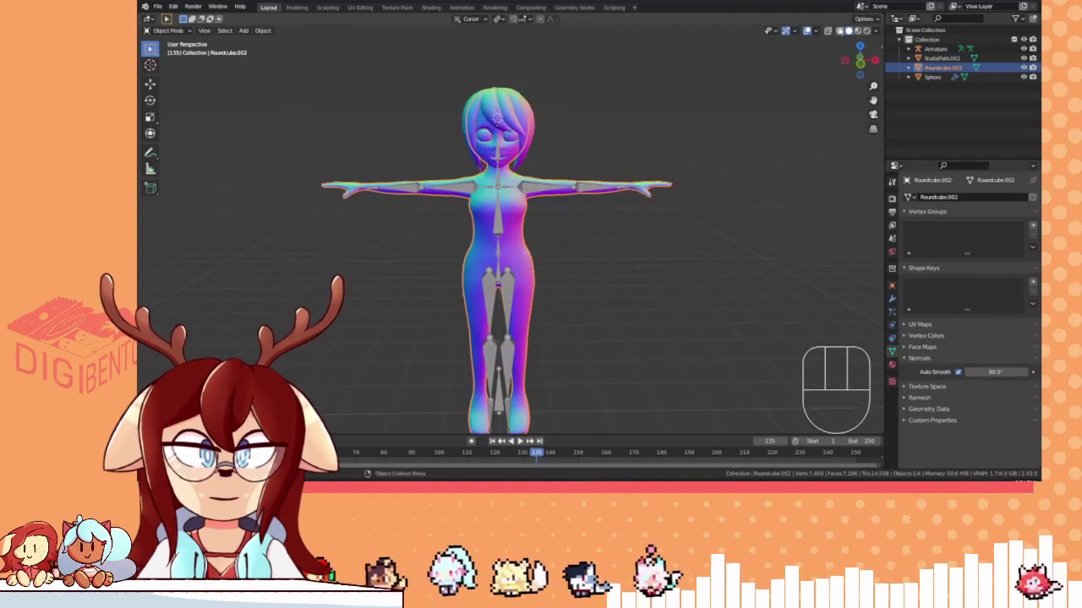
{"action": "left_click", "coordinate": [877, 32]}
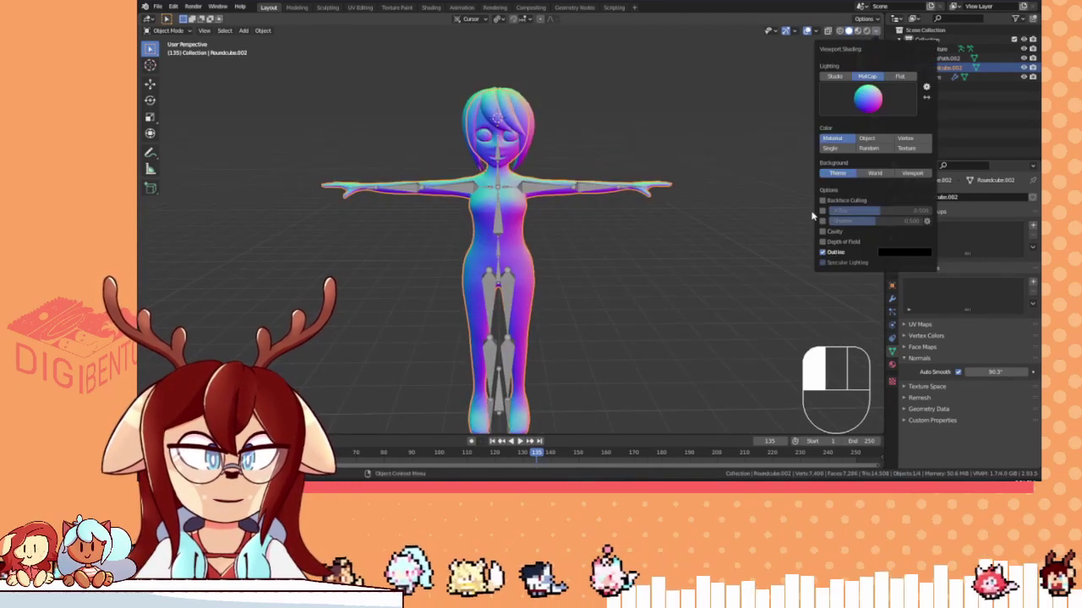
{"action": "left_click", "coordinate": [826, 31]}
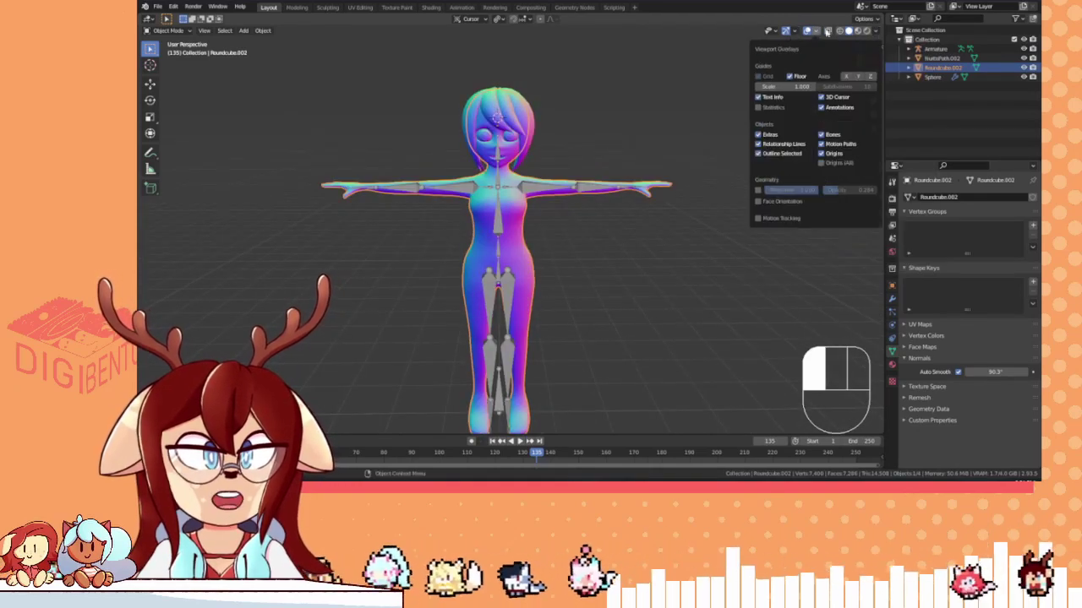
{"action": "left_click", "coordinate": [758, 191]}
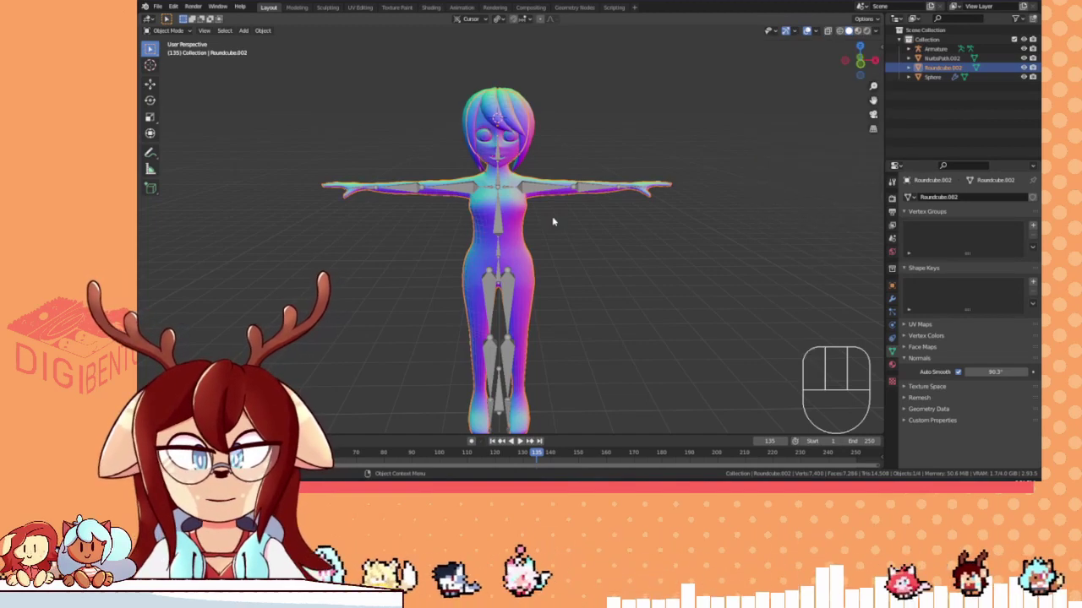
{"action": "middle_click_drag", "start_coordinate": [555, 222], "coordinate": [594, 247]}
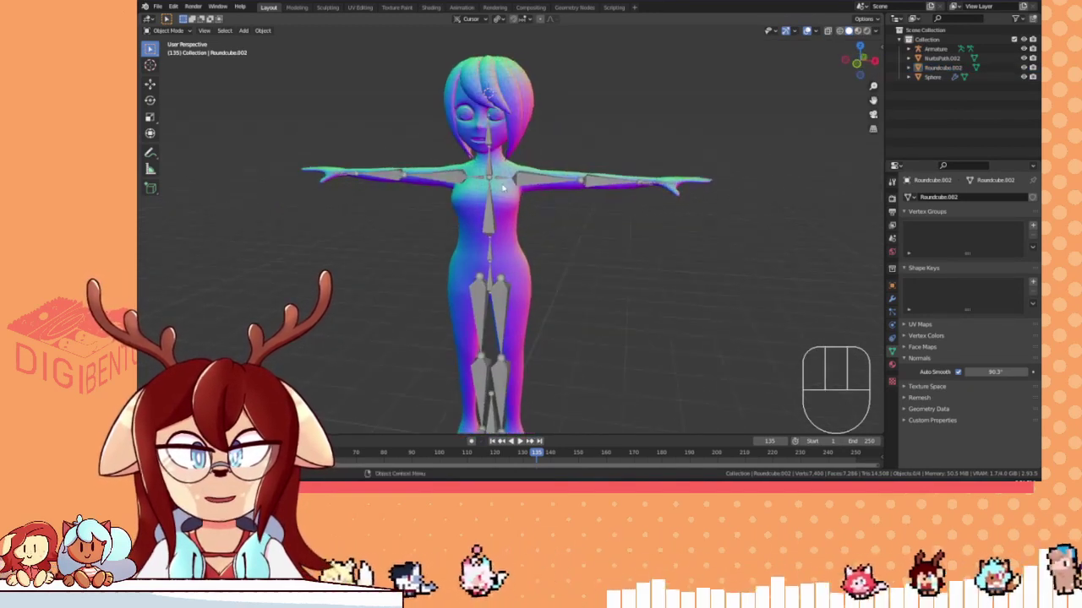
- Select the armature, compare its bones with the body in front view, and switch it to Edit Mode
{"action": "left_click", "coordinate": [502, 188]}
{"action": "key", "text": "KP_1"}
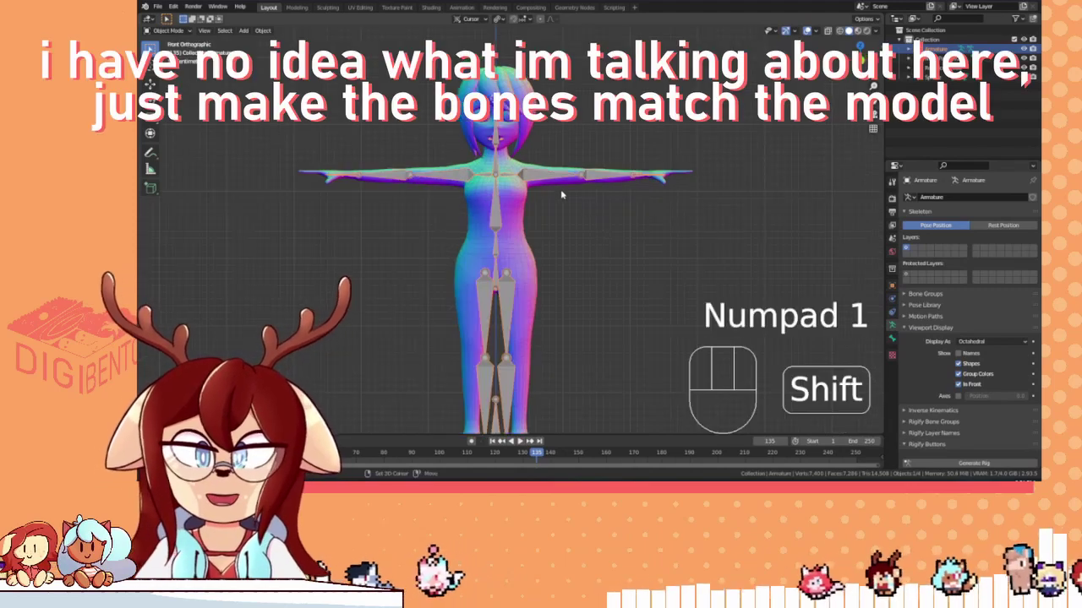
{"action": "middle_click_drag", "start_coordinate": [560, 194], "coordinate": [598, 127], "text": "shift"}
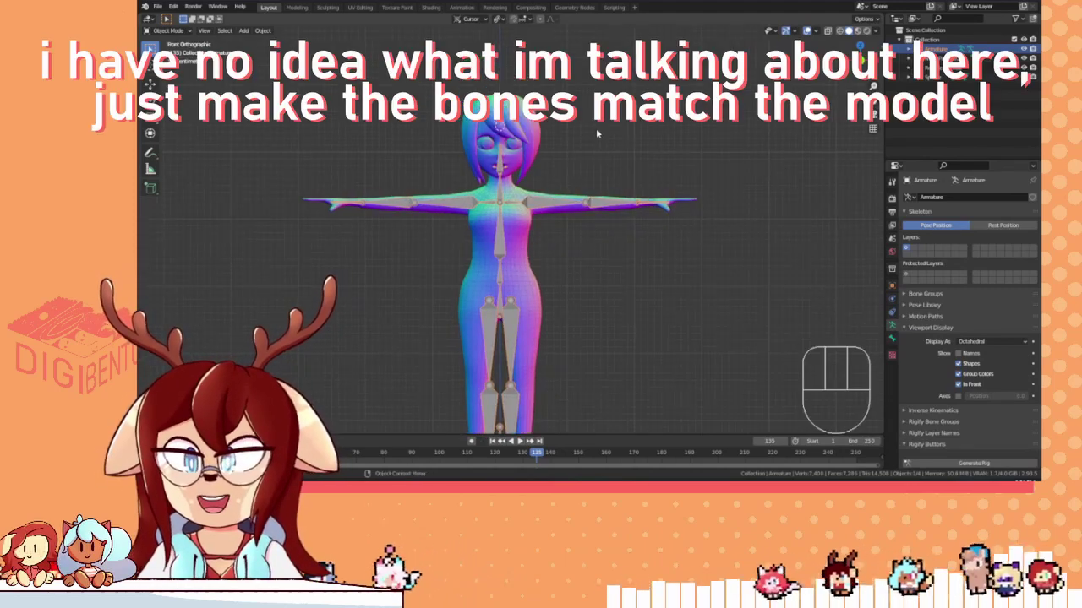
{"action": "middle_click_drag", "start_coordinate": [560, 237], "coordinate": [540, 254], "text": "shift"}
{"action": "scroll", "coordinate": [525, 226], "scroll_direction": "up", "scroll_amount": 4}
{"action": "scroll", "coordinate": [558, 269], "scroll_direction": "down", "scroll_amount": 2}
{"action": "middle_click_drag", "start_coordinate": [621, 263], "coordinate": [589, 115], "text": "shift"}
{"action": "scroll", "coordinate": [665, 135], "scroll_direction": "down", "scroll_amount": 2}
{"action": "middle_click_drag", "start_coordinate": [600, 220], "coordinate": [616, 165], "text": "shift"}
{"action": "middle_click_drag", "start_coordinate": [621, 186], "coordinate": [679, 184]}
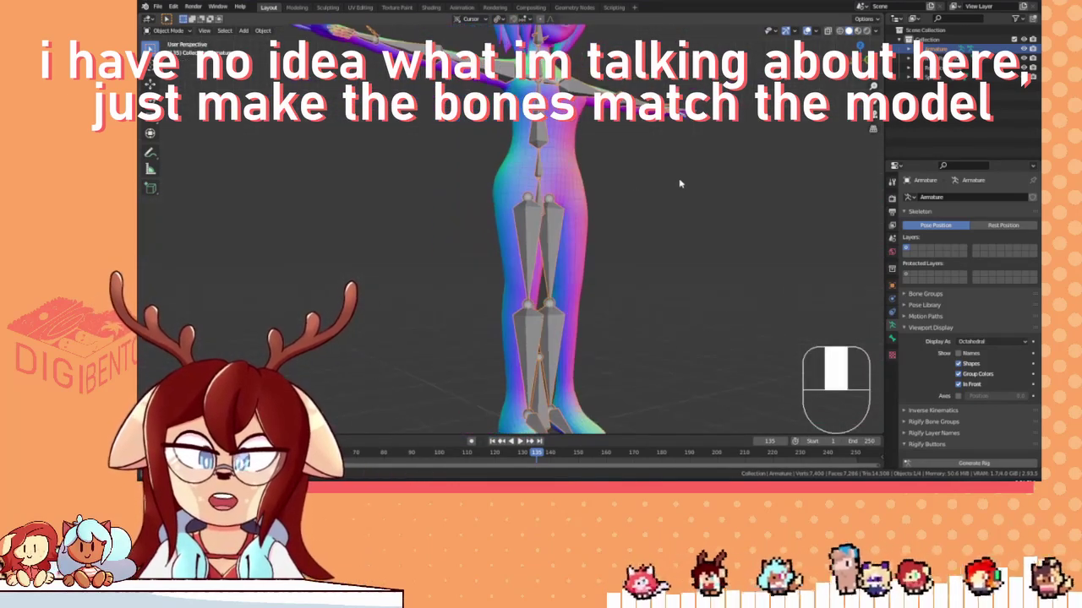
{"action": "key", "text": "KP_1"}
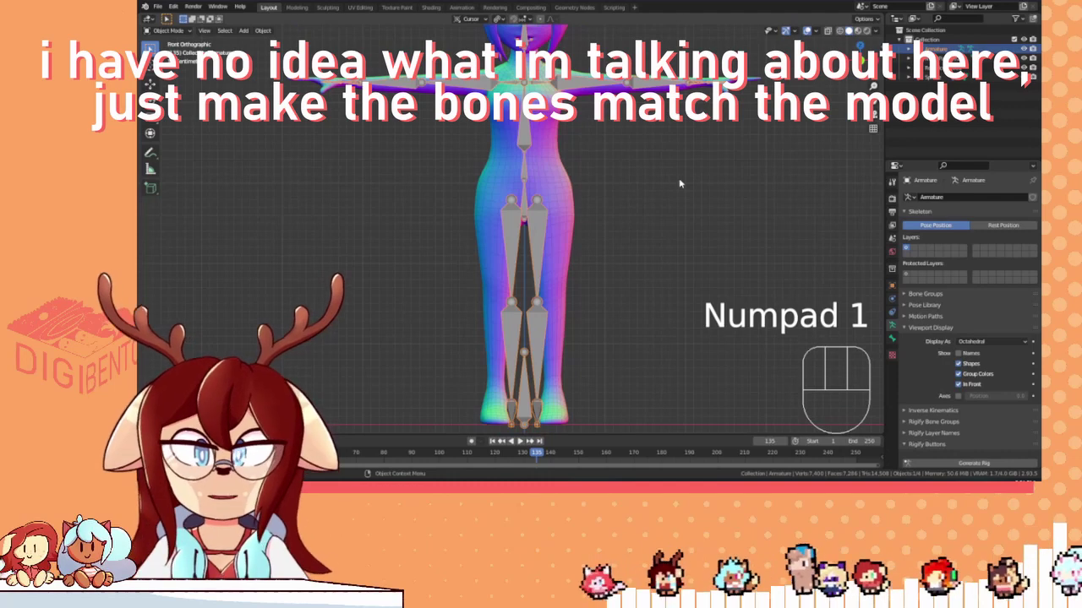
{"action": "key", "text": "Tab"}
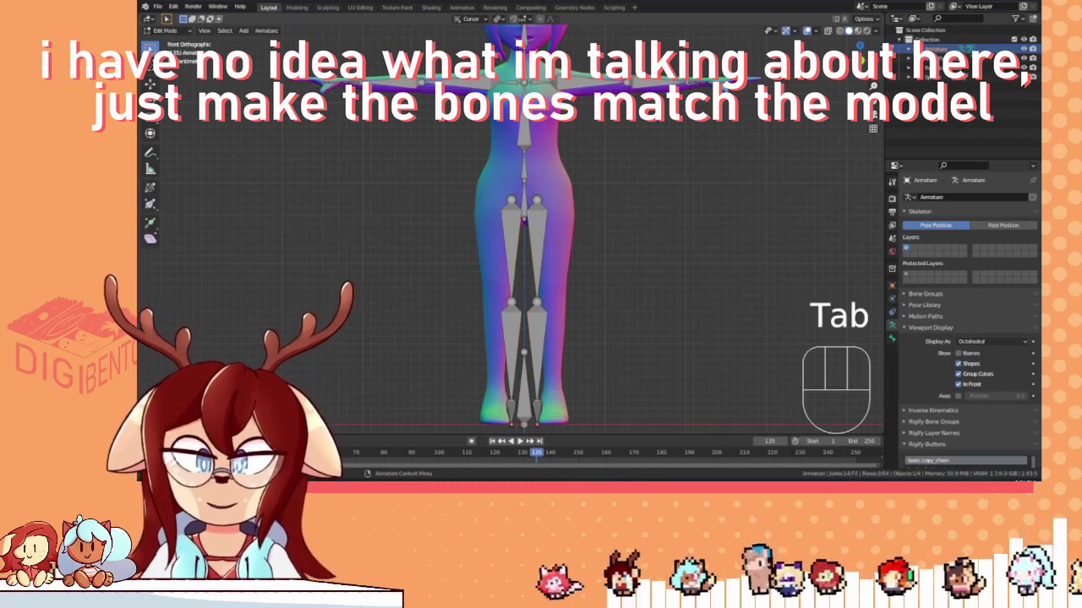
- Delete the arm and leg bones on the character's right side of the armature
{"action": "scroll", "coordinate": [555, 179], "scroll_direction": "up", "scroll_amount": 3}
{"action": "scroll", "coordinate": [577, 254], "scroll_direction": "down", "scroll_amount": 1}
{"action": "middle_click_drag", "start_coordinate": [583, 204], "coordinate": [536, 247], "text": "shift"}
{"action": "middle_click_drag", "start_coordinate": [467, 245], "coordinate": [600, 166], "text": "shift"}
{"action": "scroll", "coordinate": [600, 166], "scroll_direction": "down", "scroll_amount": 3}
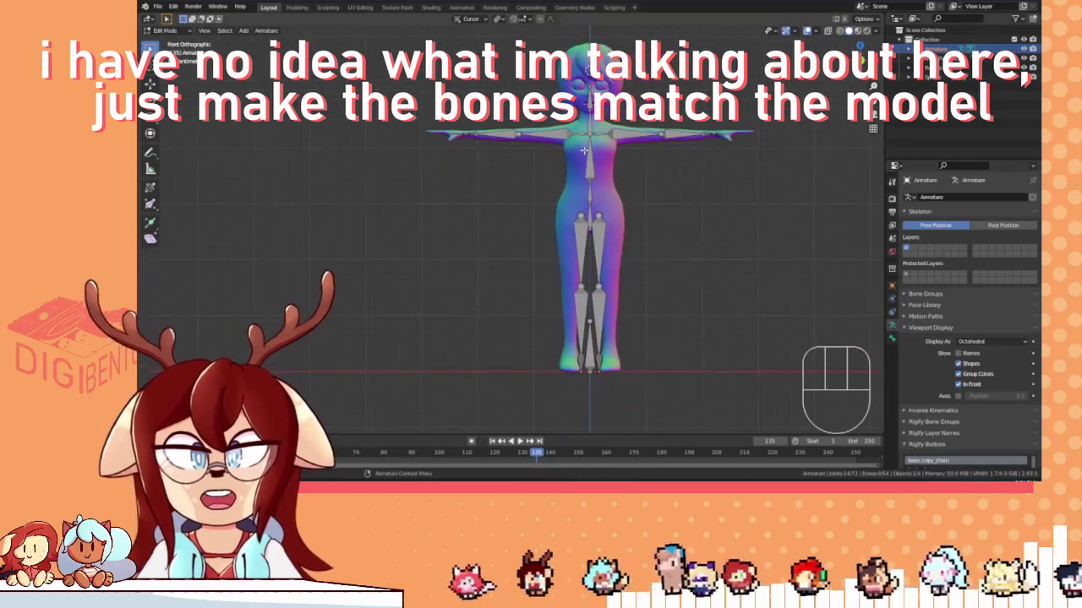
{"action": "left_click_drag", "start_coordinate": [381, 67], "coordinate": [585, 388]}
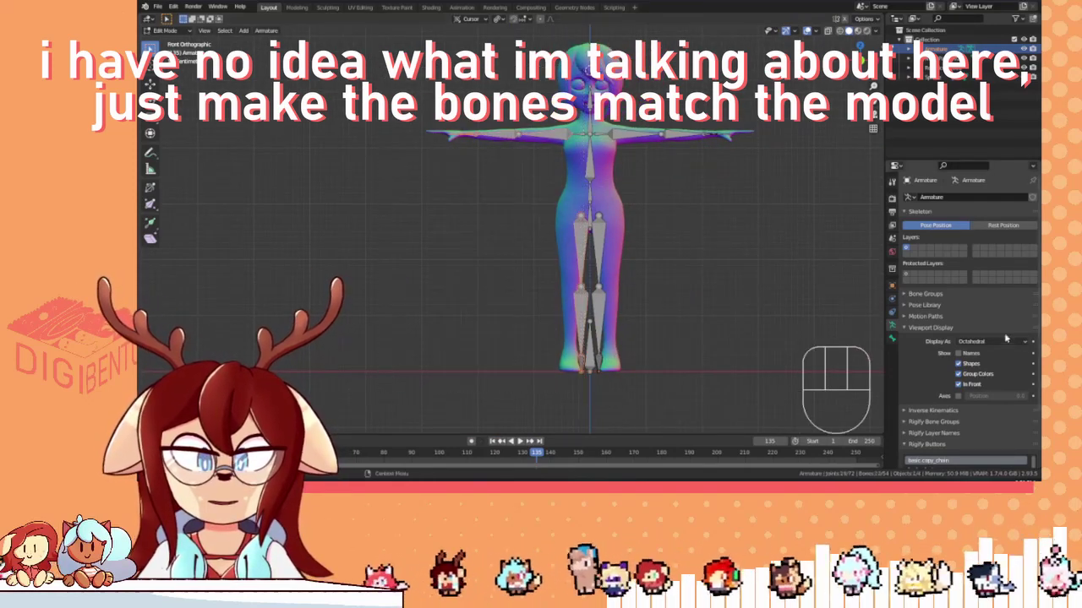
{"action": "key", "text": "x"}
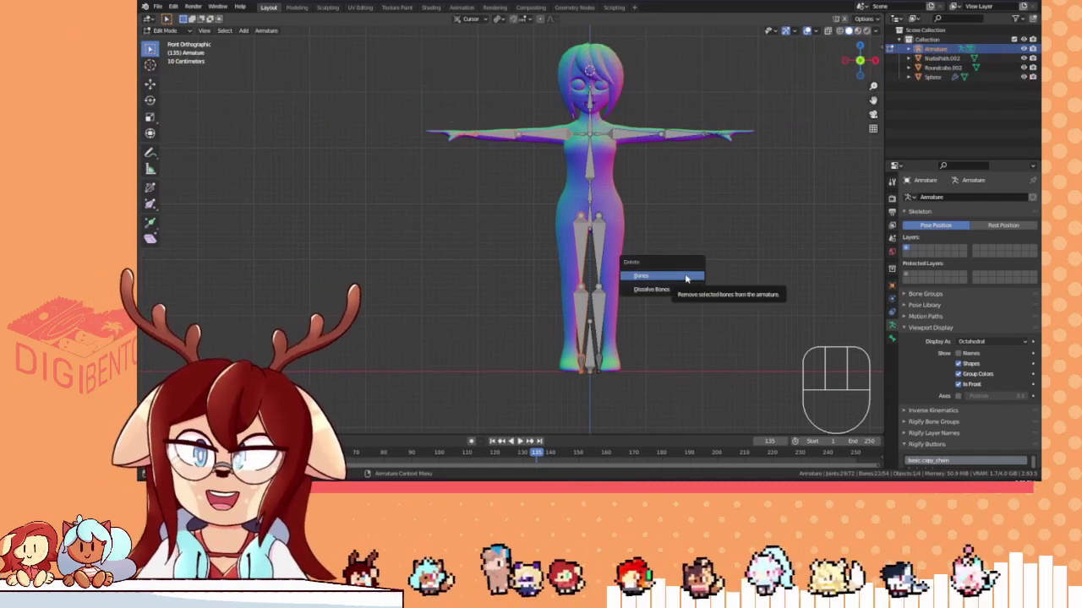
{"action": "left_click", "coordinate": [685, 278]}
- Delete the leftover right shoulder bone beside the top of the chest
{"action": "middle_click_drag", "start_coordinate": [633, 156], "coordinate": [583, 190], "text": "shift"}
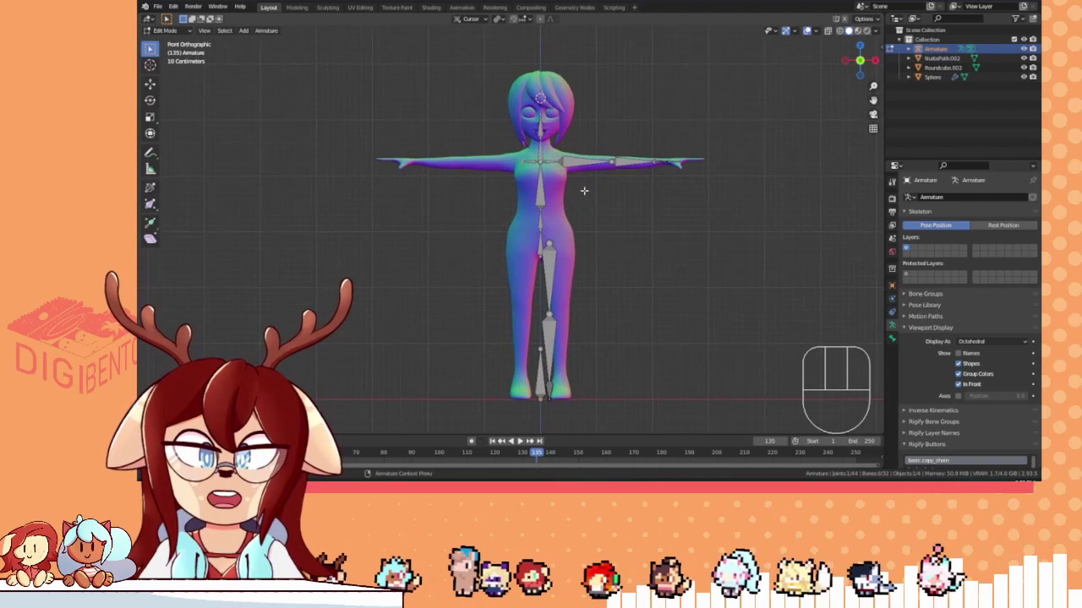
{"action": "left_click", "coordinate": [534, 162]}
{"action": "key", "text": "x"}
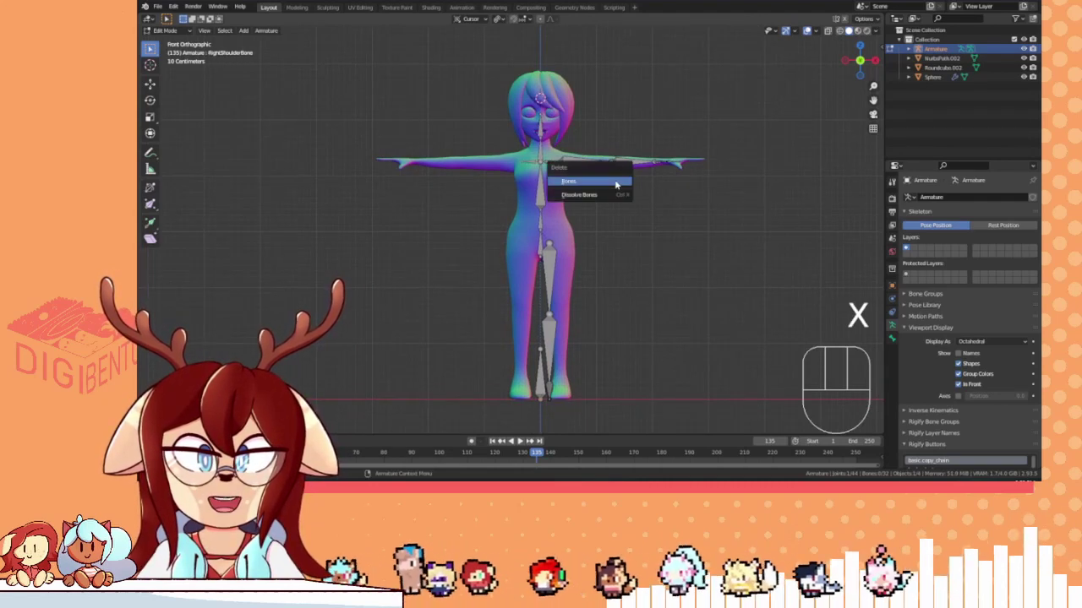
{"action": "left_click", "coordinate": [616, 183]}
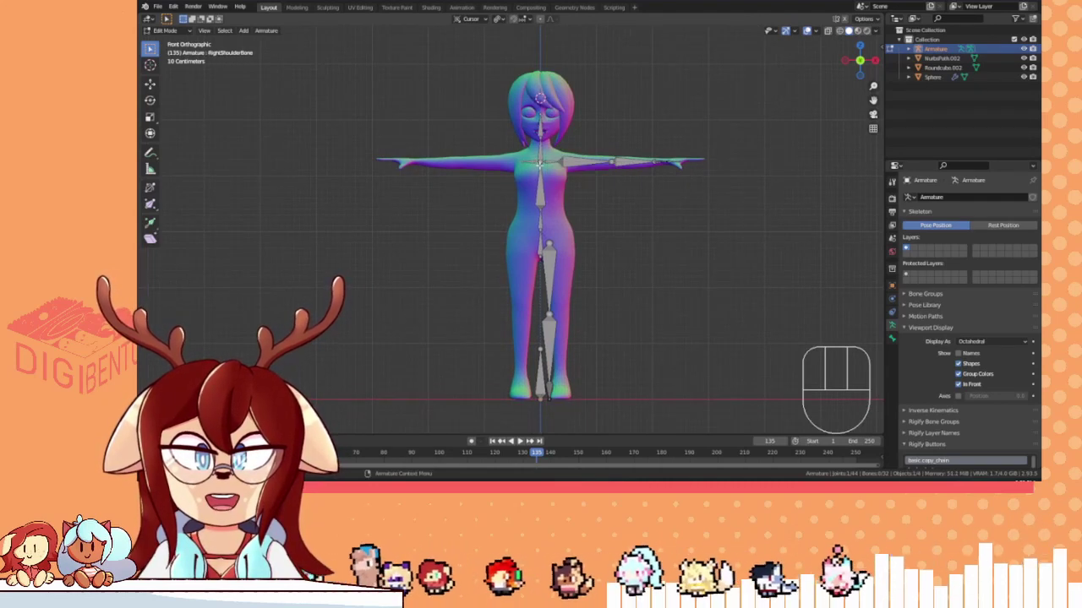
{"action": "left_click", "coordinate": [523, 158]}
{"action": "left_click", "coordinate": [533, 161]}
{"action": "key", "text": "x"}
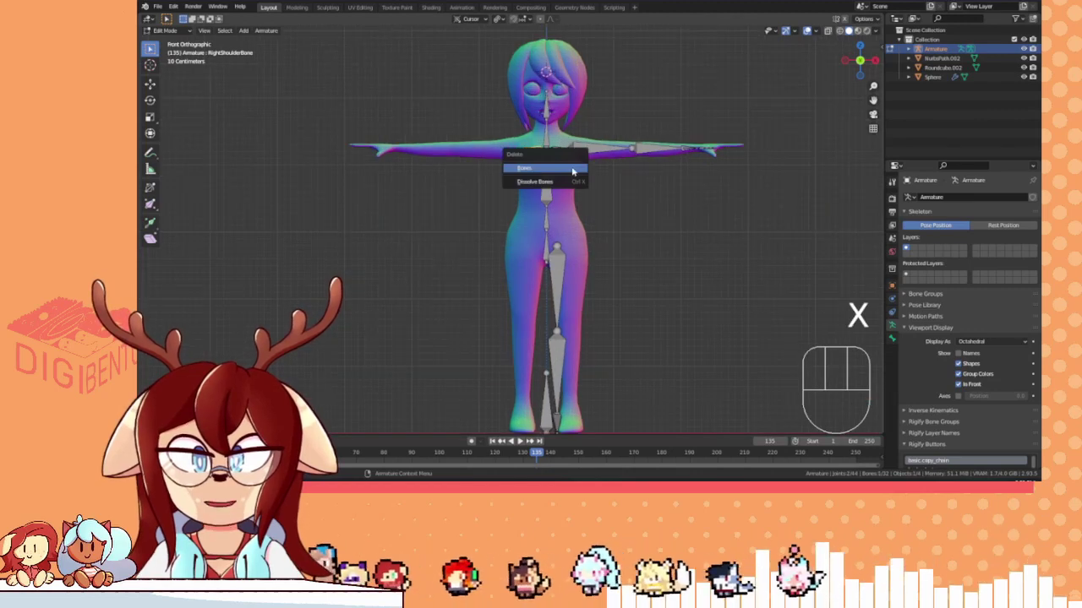
{"action": "left_click", "coordinate": [572, 170]}
- Delete the right eye bone from the armature's head
{"action": "scroll", "coordinate": [594, 292], "scroll_direction": "up", "scroll_amount": 1}
{"action": "middle_click_drag", "start_coordinate": [594, 292], "coordinate": [615, 254], "text": "shift"}
{"action": "middle_click_drag", "start_coordinate": [595, 108], "coordinate": [527, 266], "text": "shift"}
{"action": "scroll", "coordinate": [534, 223], "scroll_direction": "up", "scroll_amount": 3}
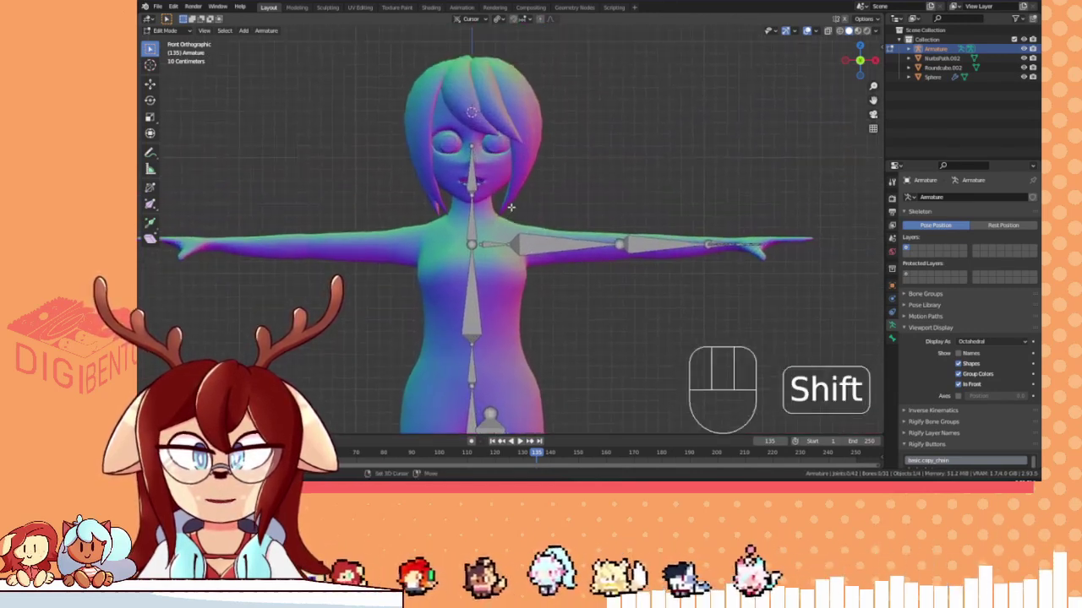
{"action": "scroll", "coordinate": [527, 253], "scroll_direction": "up", "scroll_amount": 2}
{"action": "left_click", "coordinate": [526, 192]}
{"action": "key", "text": "x"}
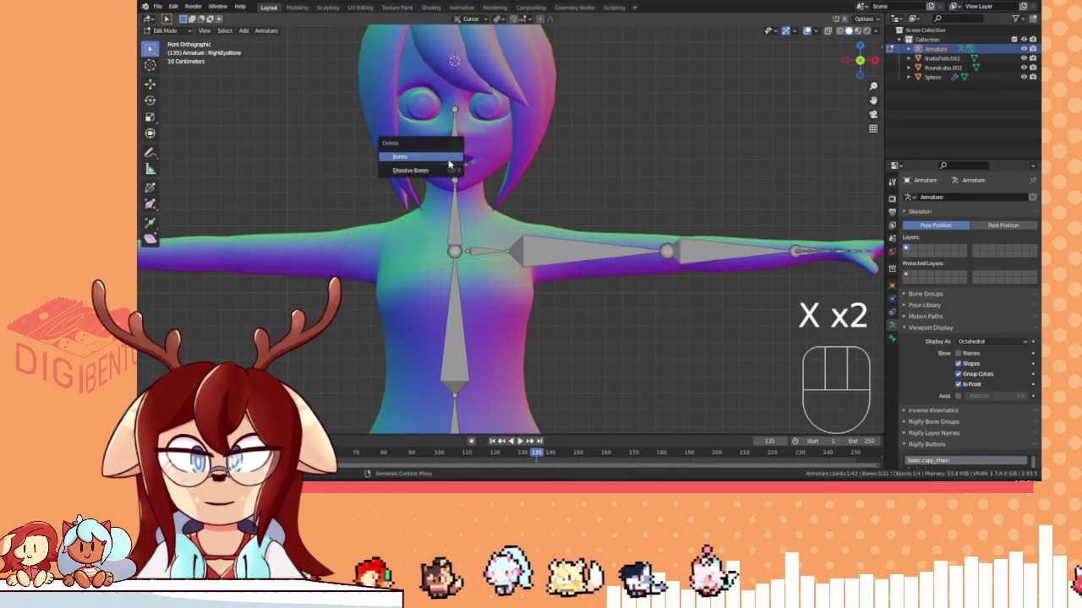
{"action": "left_click", "coordinate": [452, 159]}
{"action": "middle_click_drag", "start_coordinate": [465, 172], "coordinate": [503, 191]}
{"action": "key", "text": "x"}
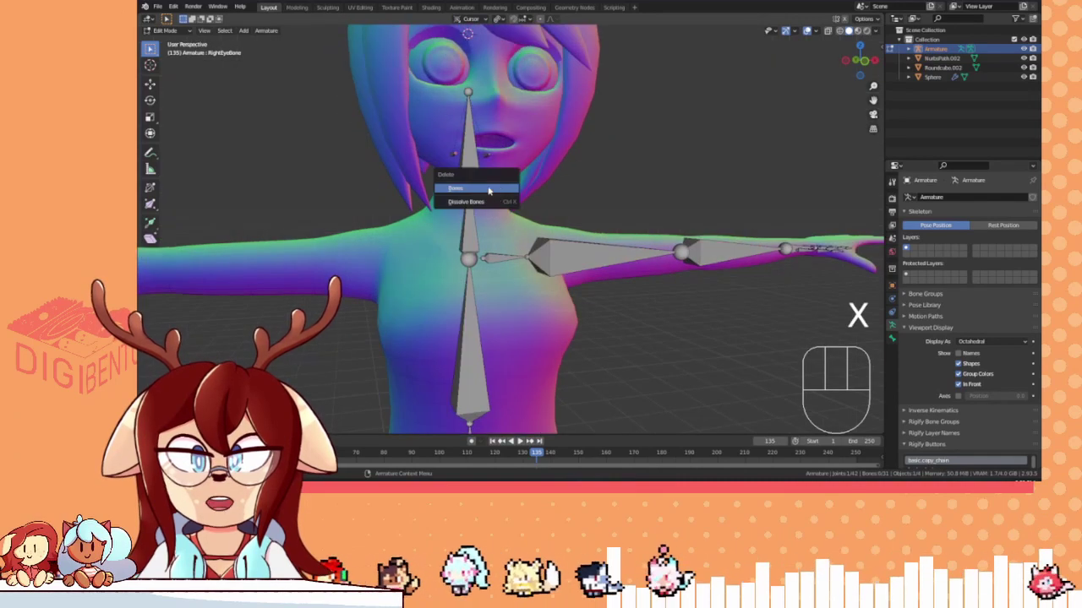
{"action": "left_click", "coordinate": [489, 191]}
{"action": "scroll", "coordinate": [541, 176], "scroll_direction": "down", "scroll_amount": 3}
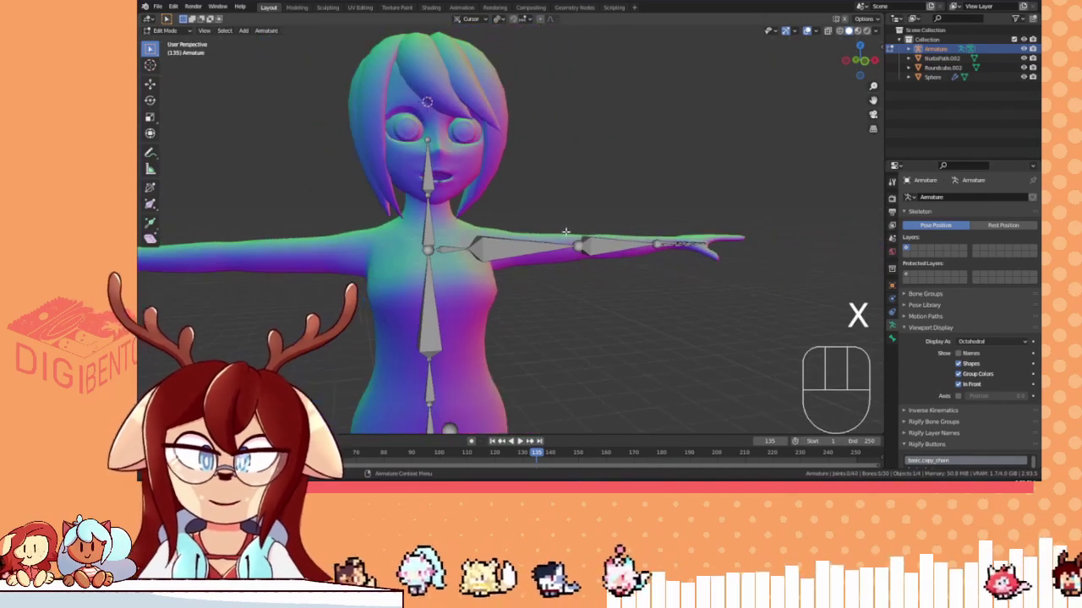
- Select the left arm, hand and finger bones and shift them slightly along Y to centre them in the arm in top view
{"action": "key", "text": "KP_1"}
{"action": "middle_click_drag", "start_coordinate": [592, 175], "coordinate": [543, 214], "text": "shift"}
{"action": "scroll", "coordinate": [544, 215], "scroll_direction": "up", "scroll_amount": 2}
{"action": "middle_click_drag", "start_coordinate": [666, 269], "coordinate": [620, 205], "text": "shift"}
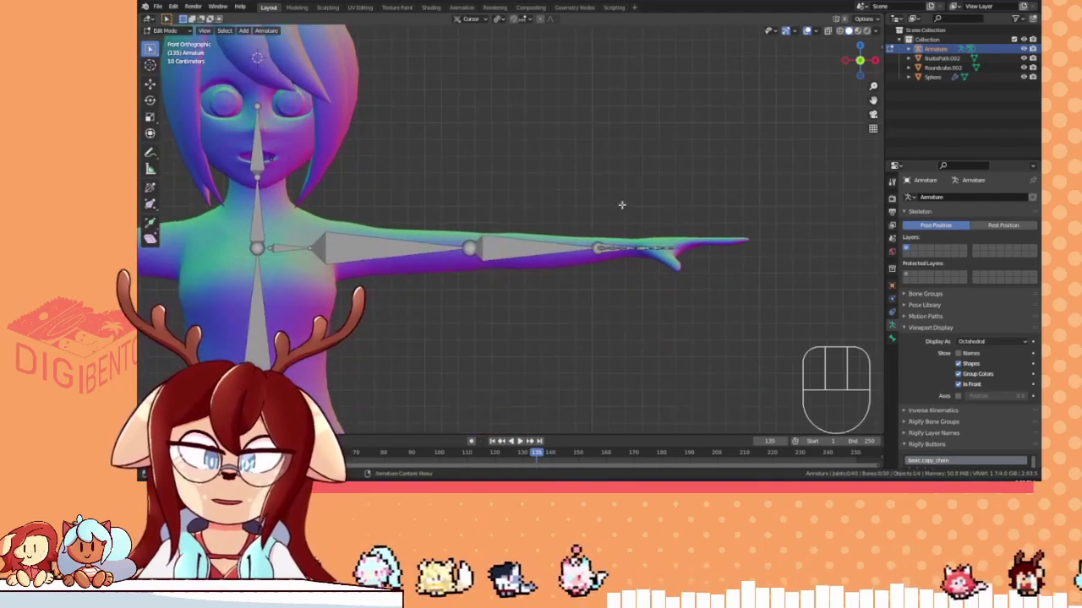
{"action": "scroll", "coordinate": [499, 294], "scroll_direction": "up", "scroll_amount": 4}
{"action": "middle_click_drag", "start_coordinate": [643, 254], "coordinate": [497, 225], "text": "shift"}
{"action": "middle_click_drag", "start_coordinate": [466, 198], "coordinate": [507, 249]}
{"action": "key", "text": "KP_7"}
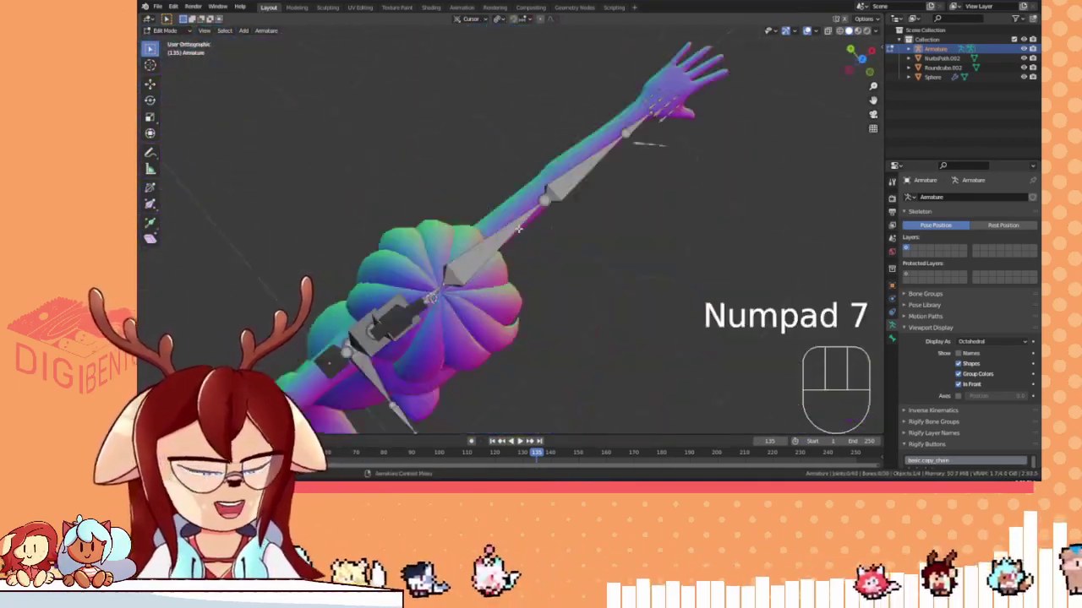
{"action": "left_click", "coordinate": [475, 237]}
{"action": "left_click_drag", "start_coordinate": [565, 167], "coordinate": [777, 302], "text": "shift"}
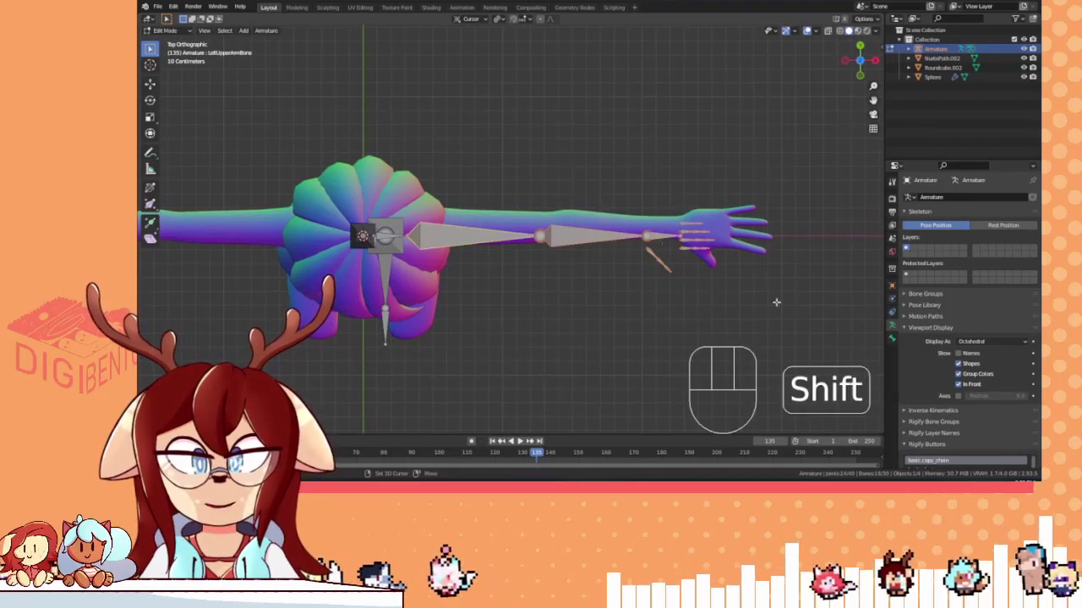
{"action": "middle_click_drag", "start_coordinate": [551, 225], "coordinate": [504, 220], "text": "shift"}
{"action": "scroll", "coordinate": [504, 219], "scroll_direction": "up", "scroll_amount": 4}
{"action": "key", "text": "g"}
{"action": "key", "text": "y"}
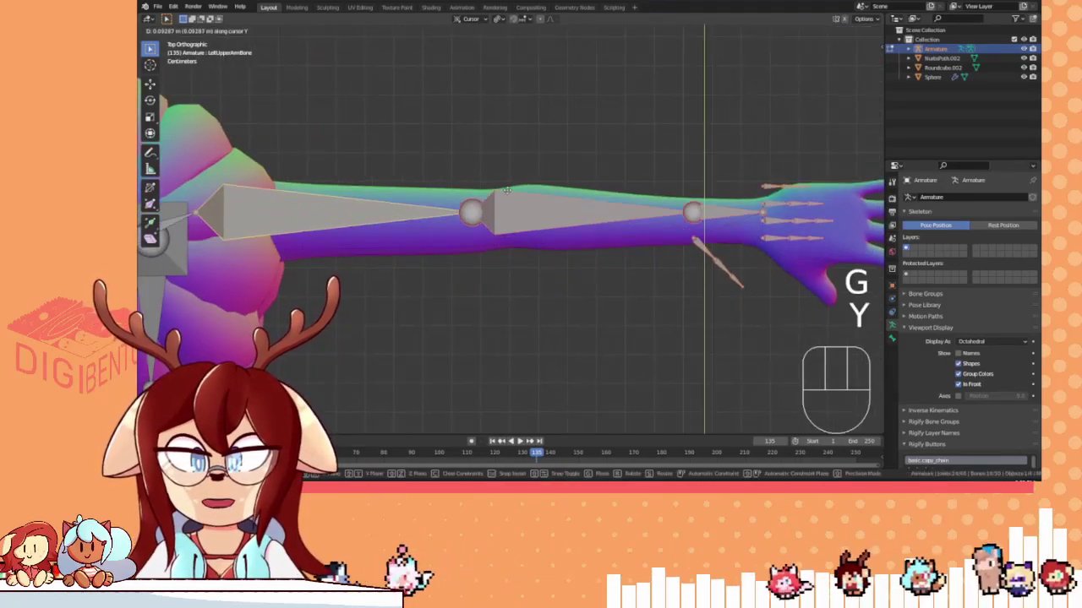
{"action": "left_click", "coordinate": [508, 194]}
{"action": "key", "text": "g"}
{"action": "key", "text": "x"}
{"action": "right_click", "coordinate": [526, 201]}
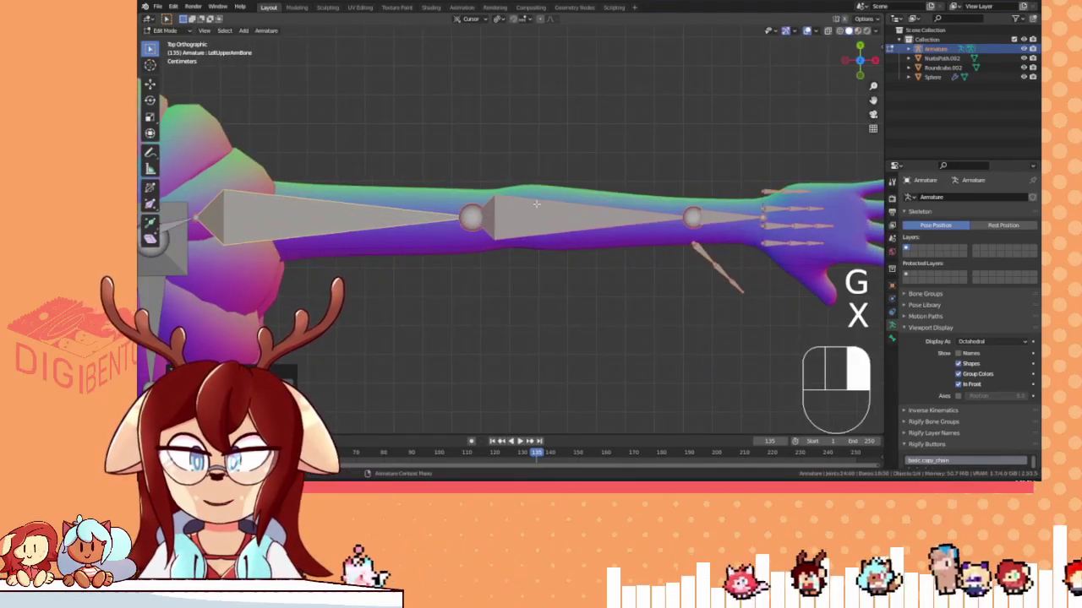
- Move the selected left arm, hand and finger bones outward along X by about 0.135 m in front view
{"action": "middle_click_drag", "start_coordinate": [491, 248], "coordinate": [480, 208]}
{"action": "key", "text": "KP_1"}
{"action": "scroll", "coordinate": [474, 234], "scroll_direction": "down", "scroll_amount": 4}
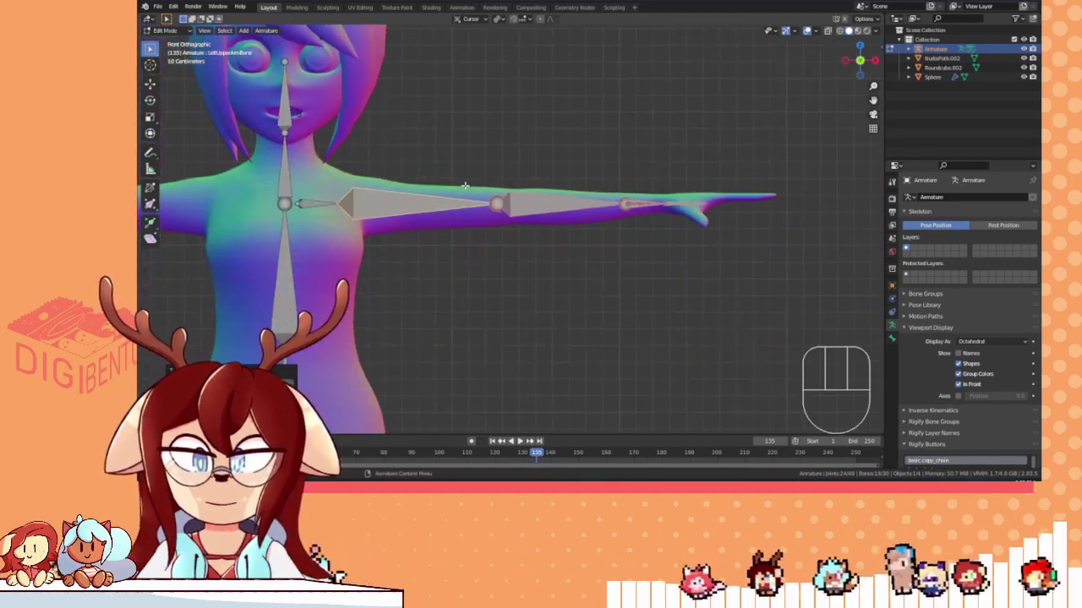
{"action": "key", "text": "g"}
{"action": "key", "text": "x"}
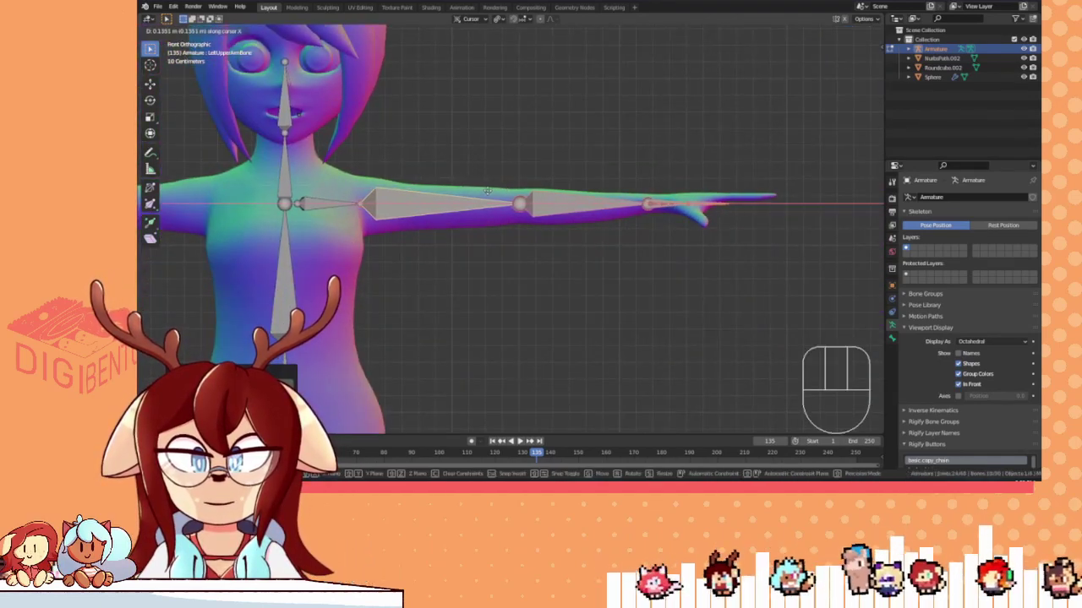
{"action": "left_click", "coordinate": [488, 191]}
- Select the left hand and finger bones and move them outward along X by about 0.171 m to reach the wrist
{"action": "middle_click_drag", "start_coordinate": [556, 166], "coordinate": [458, 198], "text": "shift"}
{"action": "left_click_drag", "start_coordinate": [451, 174], "coordinate": [652, 292]}
{"action": "key", "text": "g"}
{"action": "key", "text": "x"}
{"action": "right_click", "coordinate": [672, 288]}
{"action": "middle_click_drag", "start_coordinate": [678, 284], "coordinate": [662, 303]}
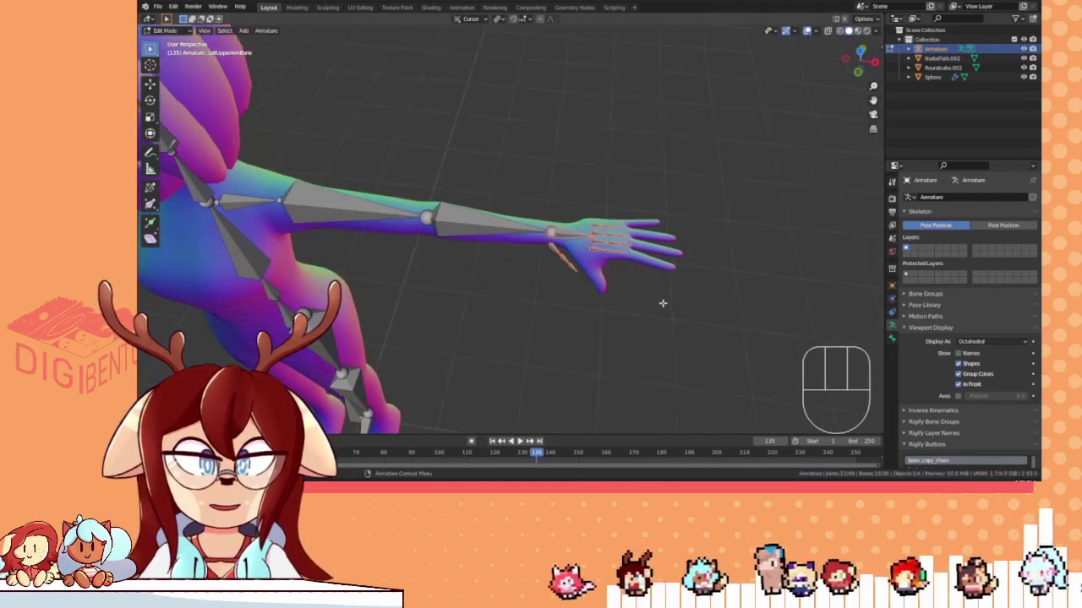
{"action": "key", "text": "KP_1"}
{"action": "scroll", "coordinate": [593, 167], "scroll_direction": "up", "scroll_amount": 3}
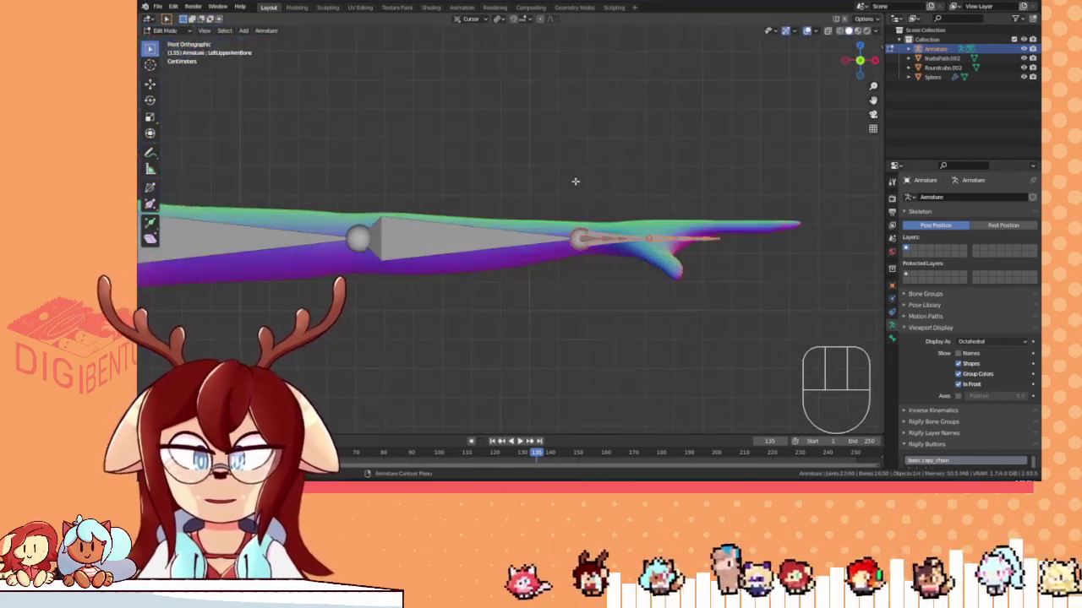
{"action": "key", "text": "g"}
{"action": "key", "text": "x"}
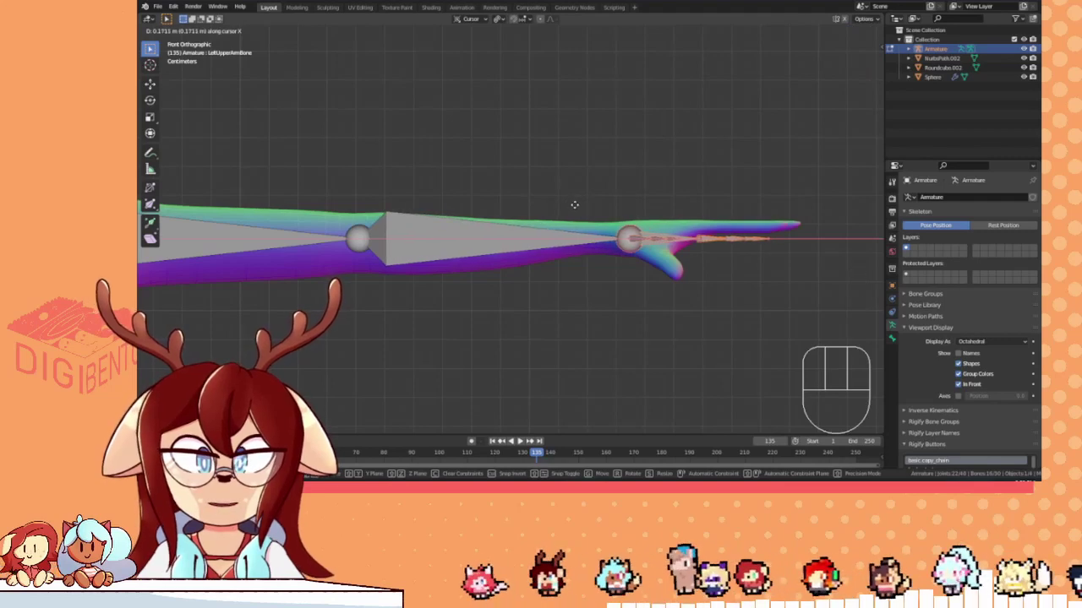
{"action": "left_click", "coordinate": [575, 206]}
{"action": "scroll", "coordinate": [506, 215], "scroll_direction": "down", "scroll_amount": 3}
{"action": "left_click", "coordinate": [378, 225]}
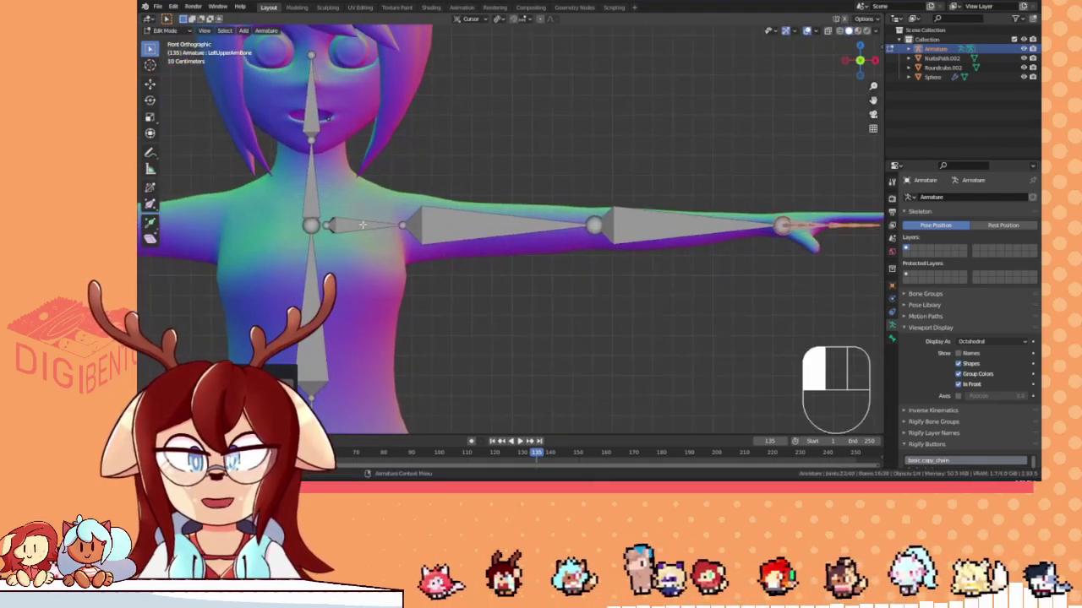
{"action": "key", "text": "g"}
{"action": "key", "text": "z"}
{"action": "right_click", "coordinate": [420, 220]}
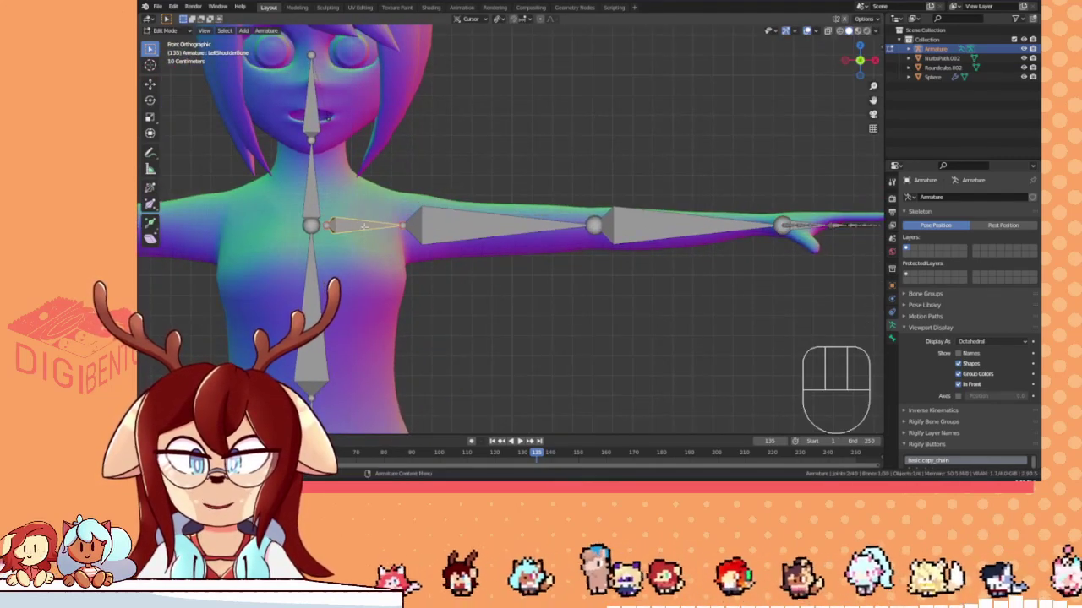
{"action": "key", "text": "g"}
{"action": "key", "text": "z"}
{"action": "right_click", "coordinate": [424, 220]}
- Select the left hand bone and move it outward along X by about 0.03 m in top view
{"action": "middle_click_drag", "start_coordinate": [653, 194], "coordinate": [444, 247], "text": "shift"}
{"action": "middle_click_drag", "start_coordinate": [622, 238], "coordinate": [569, 223], "text": "shift"}
{"action": "left_click", "coordinate": [463, 234]}
{"action": "key", "text": "KP_7"}
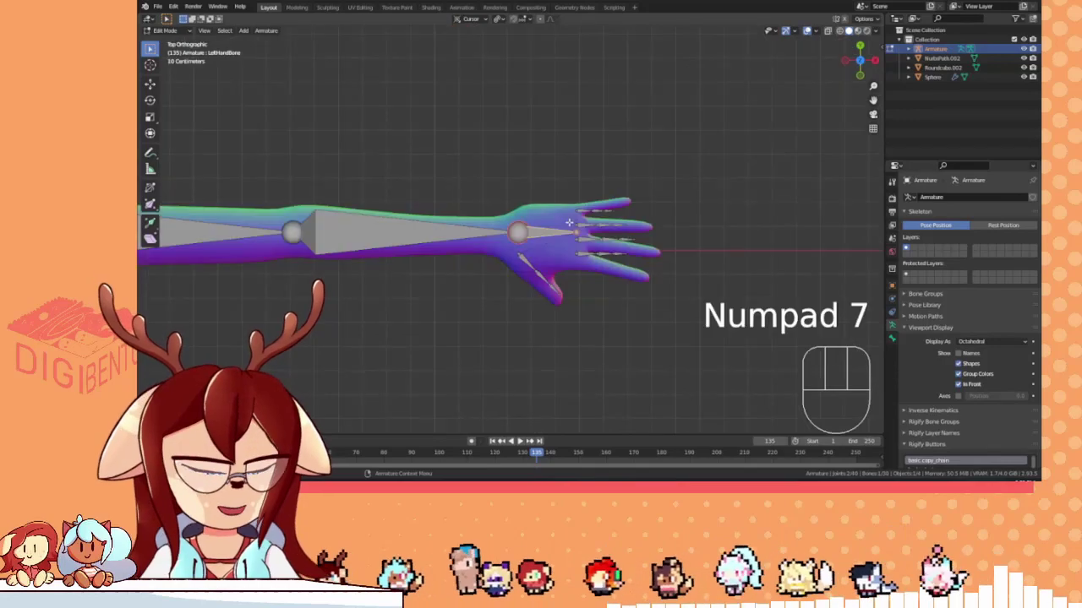
{"action": "scroll", "coordinate": [558, 207], "scroll_direction": "up", "scroll_amount": 3}
{"action": "key", "text": "g"}
{"action": "key", "text": "x"}
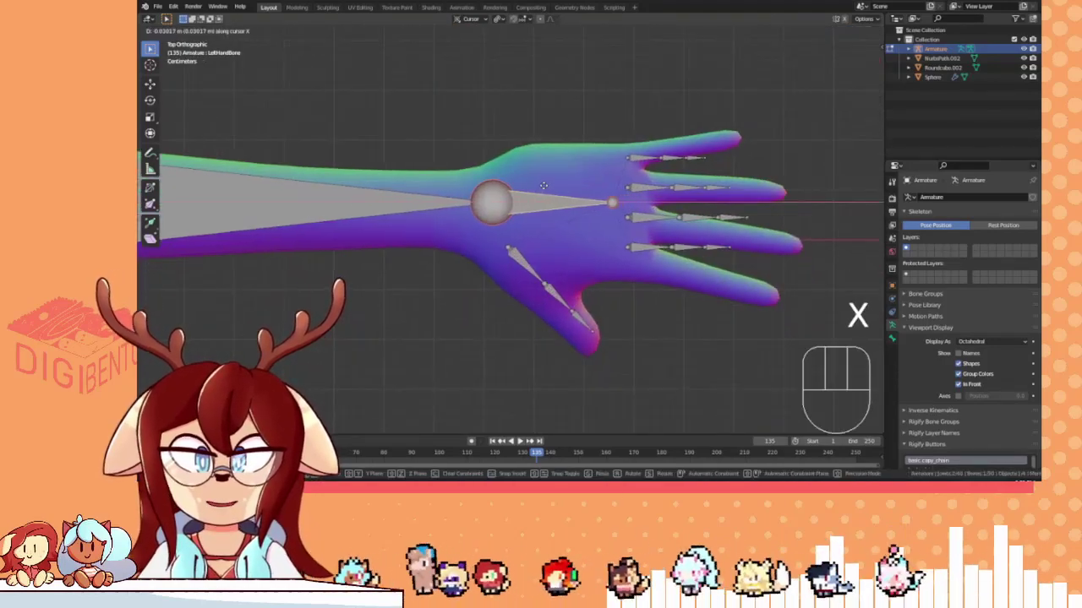
{"action": "left_click", "coordinate": [543, 185]}
{"action": "key", "text": "g"}
{"action": "key", "text": "z"}
{"action": "right_click", "coordinate": [544, 185]}
- Select the left hand's three thumb bones and bring them up close in the right side view
{"action": "scroll", "coordinate": [541, 186], "scroll_direction": "down", "scroll_amount": 5}
{"action": "middle_click_drag", "start_coordinate": [447, 213], "coordinate": [496, 199], "text": "shift"}
{"action": "scroll", "coordinate": [540, 234], "scroll_direction": "up", "scroll_amount": 2}
{"action": "middle_click_drag", "start_coordinate": [554, 237], "coordinate": [457, 240], "text": "shift"}
{"action": "scroll", "coordinate": [474, 228], "scroll_direction": "up", "scroll_amount": 2}
{"action": "middle_click_drag", "start_coordinate": [500, 204], "coordinate": [461, 135]}
{"action": "middle_click_drag", "start_coordinate": [494, 186], "coordinate": [478, 88], "text": "shift"}
{"action": "left_click", "coordinate": [564, 258]}
{"action": "left_click", "coordinate": [529, 255], "text": "shift"}
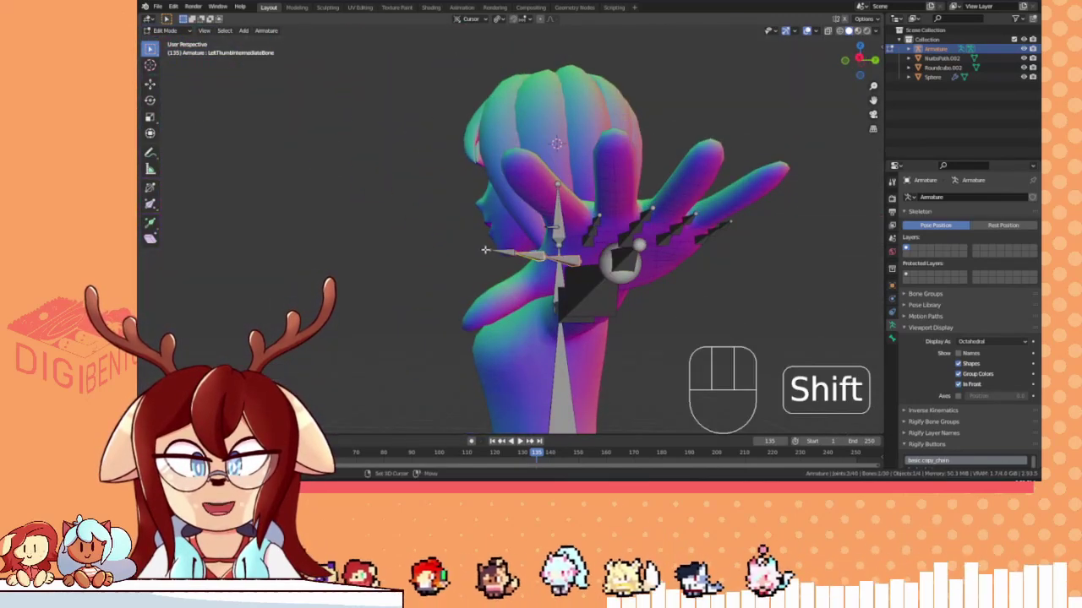
{"action": "left_click", "coordinate": [502, 255], "text": "shift"}
{"action": "key", "text": "KP_3"}
{"action": "key", "text": "KP_2"}
{"action": "key", "text": "KP_3"}
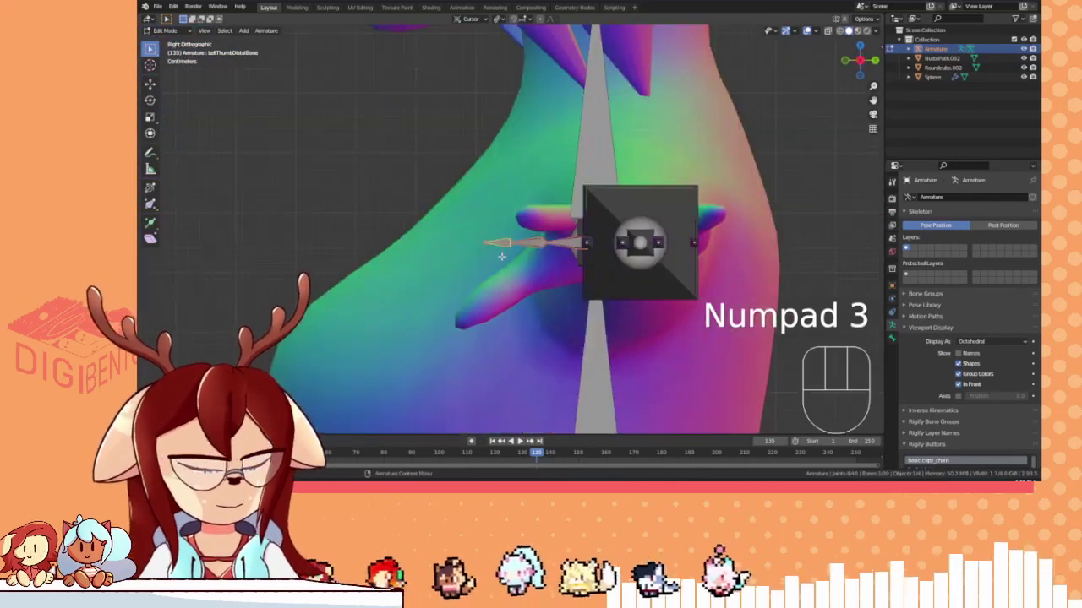
{"action": "scroll", "coordinate": [561, 300], "scroll_direction": "up", "scroll_amount": 4}
{"action": "key", "text": "r"}
{"action": "right_click", "coordinate": [560, 222]}
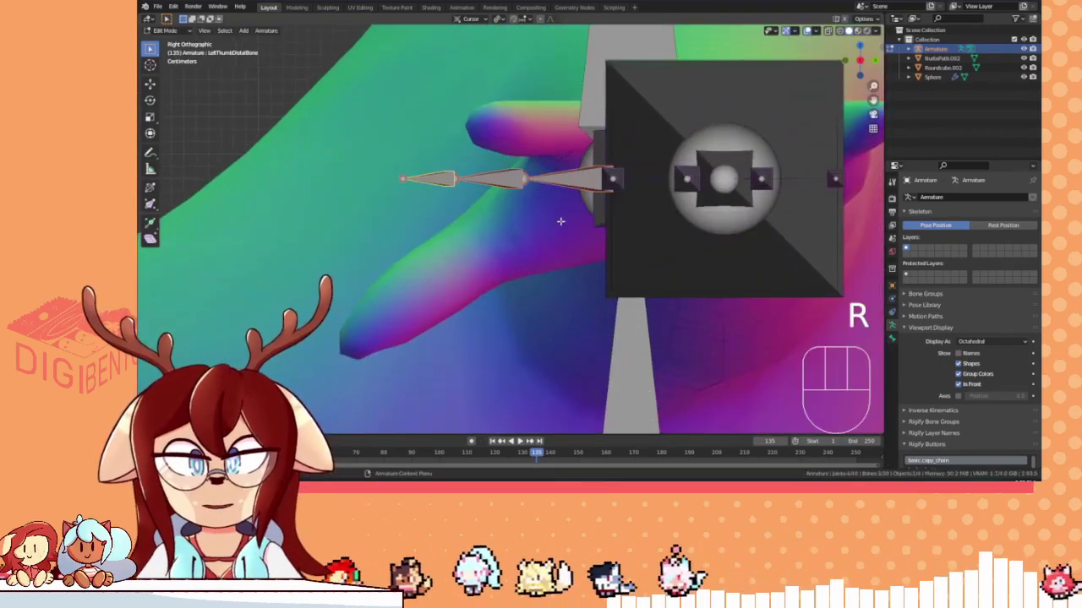
{"action": "middle_click_drag", "start_coordinate": [479, 198], "coordinate": [510, 174]}
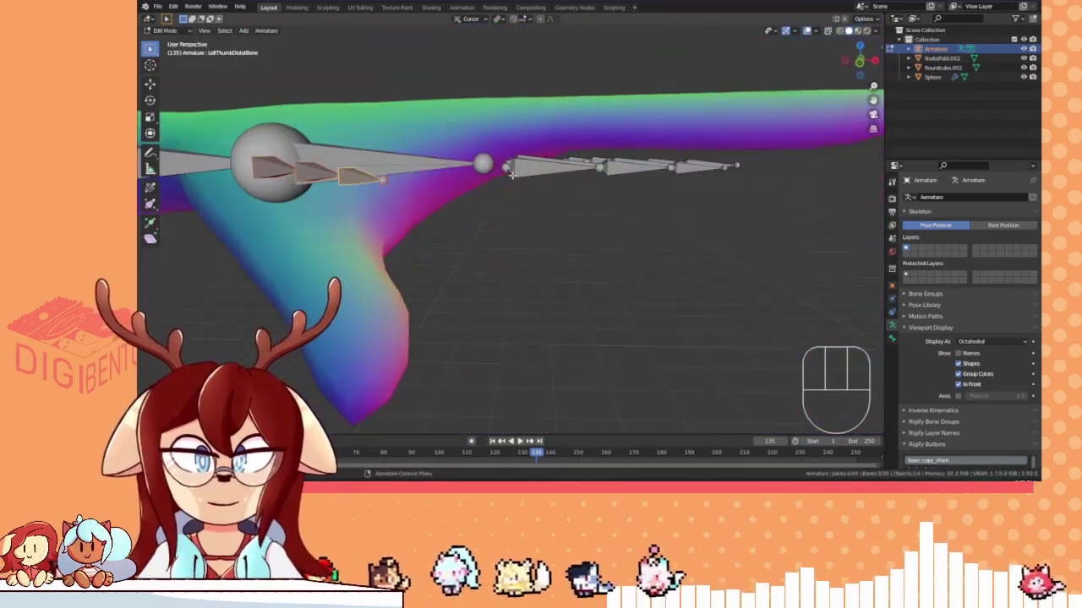
- Change the transform pivot point, then rotate and move the thumb bones to follow the thumb's downward slant in side view
{"action": "left_click", "coordinate": [499, 19]}
{"action": "left_click", "coordinate": [512, 40]}
{"action": "key", "text": "KP_3"}
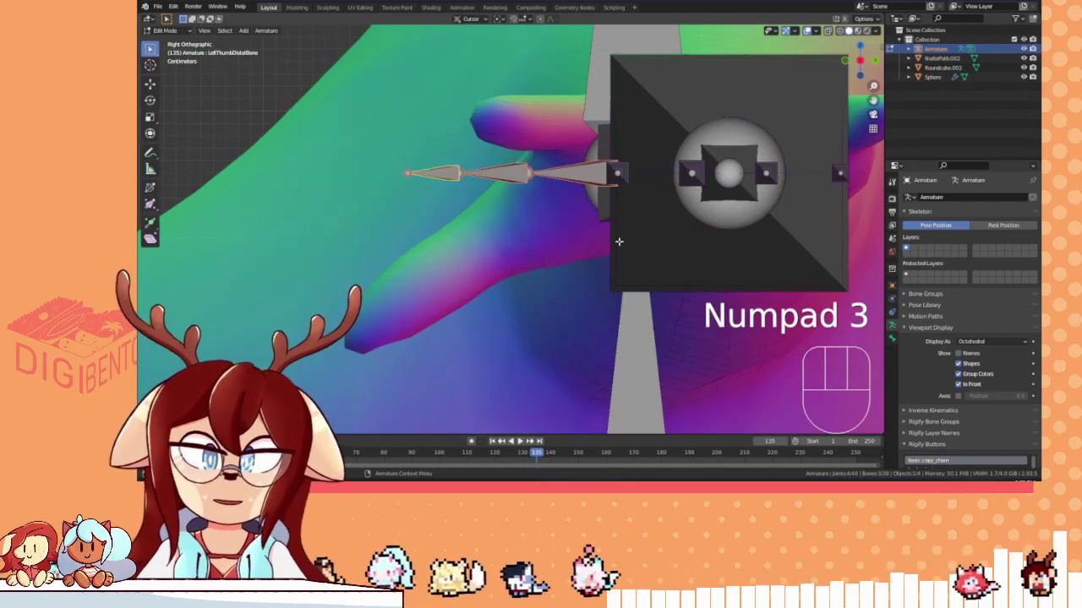
{"action": "key", "text": "r"}
{"action": "key", "text": "g"}
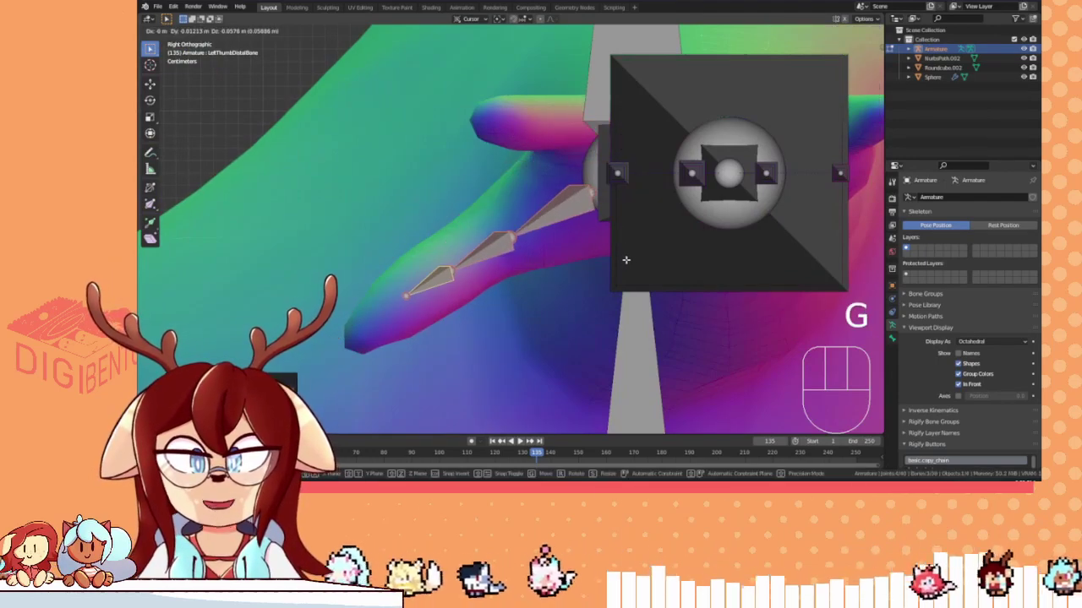
{"action": "left_click", "coordinate": [626, 261]}
- Rotate the thumb bones slightly in top view to line up with the thumb
{"action": "middle_click_drag", "start_coordinate": [626, 260], "coordinate": [567, 238]}
{"action": "middle_click_drag", "start_coordinate": [568, 238], "coordinate": [635, 267], "text": "shift"}
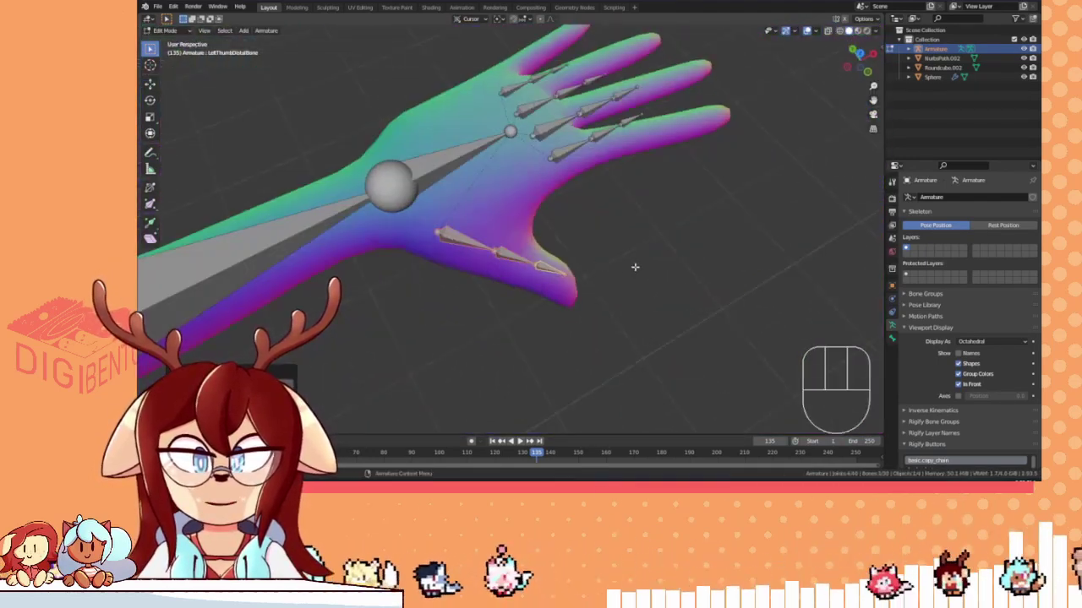
{"action": "key", "text": "KP_1"}
{"action": "key", "text": "KP_7"}
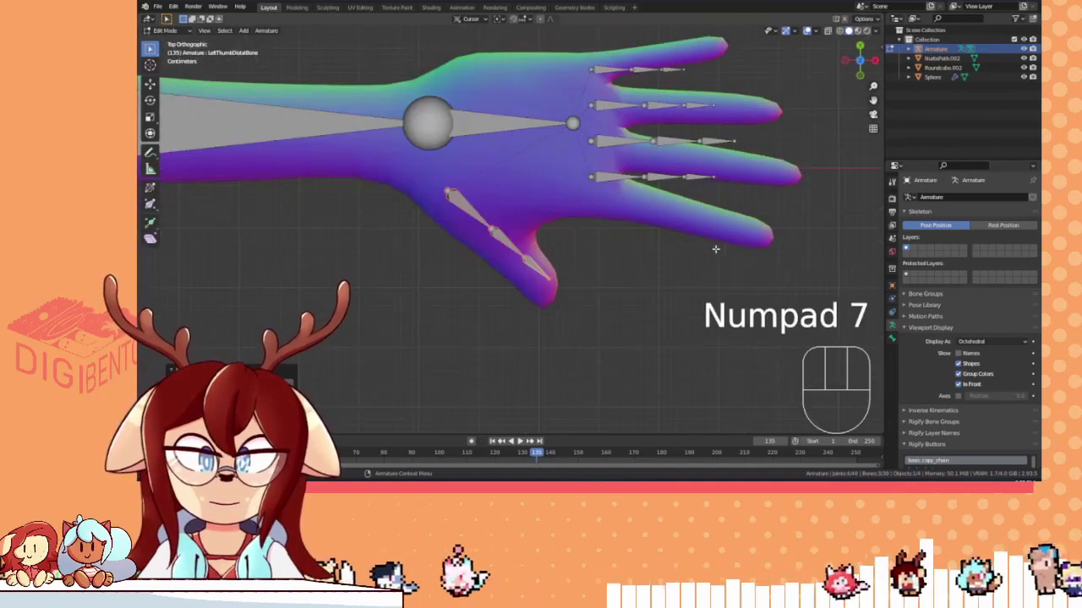
{"action": "key", "text": "r"}
{"action": "left_click", "coordinate": [703, 260]}
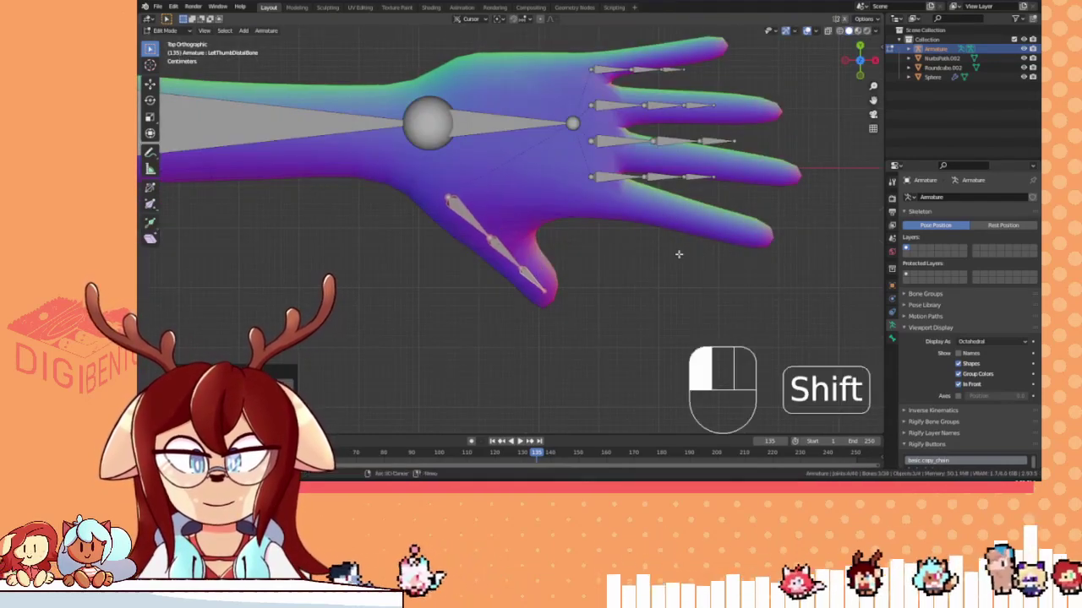
- Select the three left index finger bones and rotate them in top view to match the finger's angle
{"action": "mouse_move", "coordinate": [660, 243]}
{"action": "middle_mouse_down"}
{"action": "mouse_move", "coordinate": [489, 218]}
{"action": "mouse_move", "coordinate": [620, 330]}
{"action": "mouse_move", "coordinate": [638, 239]}
{"action": "middle_mouse_up"}
{"action": "left_click", "coordinate": [482, 283]}
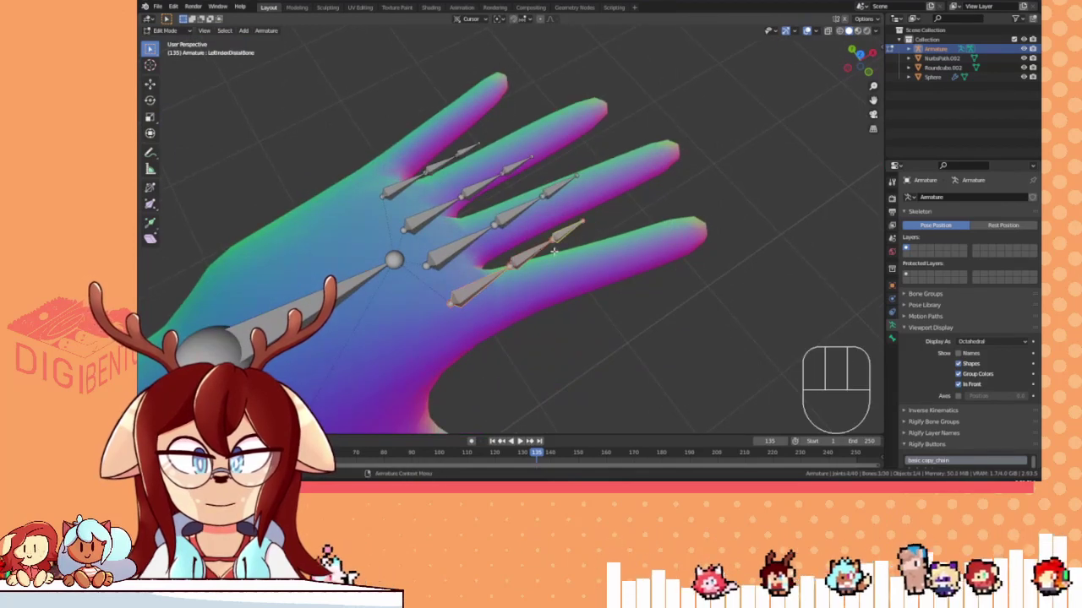
{"action": "key", "text": "KP_1"}
{"action": "key", "text": "KP_7"}
{"action": "middle_click_drag", "start_coordinate": [552, 247], "coordinate": [607, 205], "text": "shift"}
{"action": "key", "text": "r"}
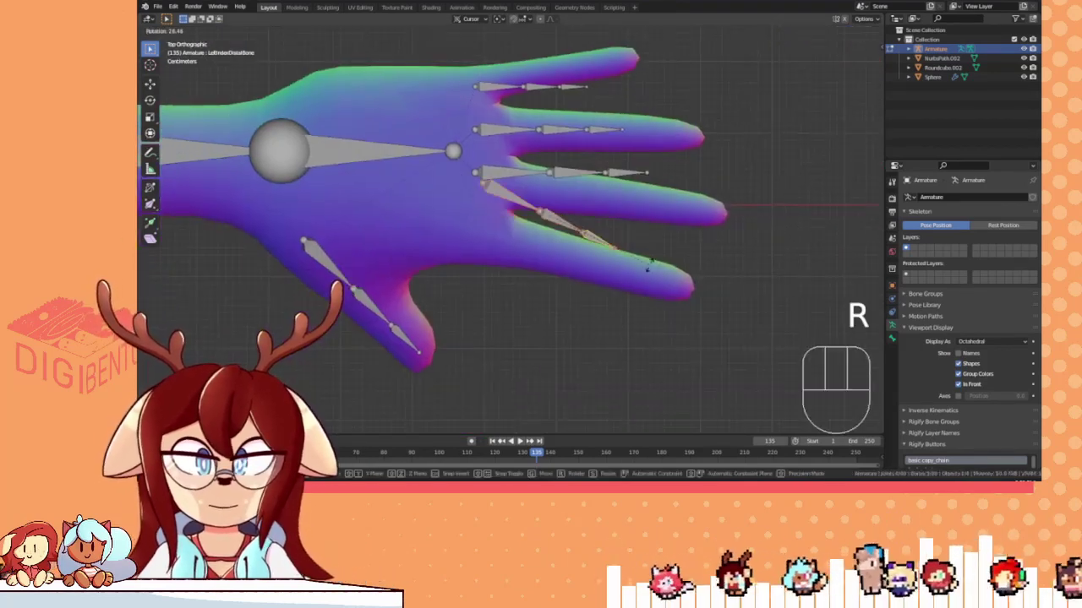
{"action": "left_click", "coordinate": [680, 295]}
- Move the index finger bones into the finger, fine-tuning their rotation and placing the first bone at the finger's base
{"action": "key", "text": "g"}
{"action": "left_click", "coordinate": [707, 307]}
{"action": "key", "text": "r"}
{"action": "key", "text": "g"}
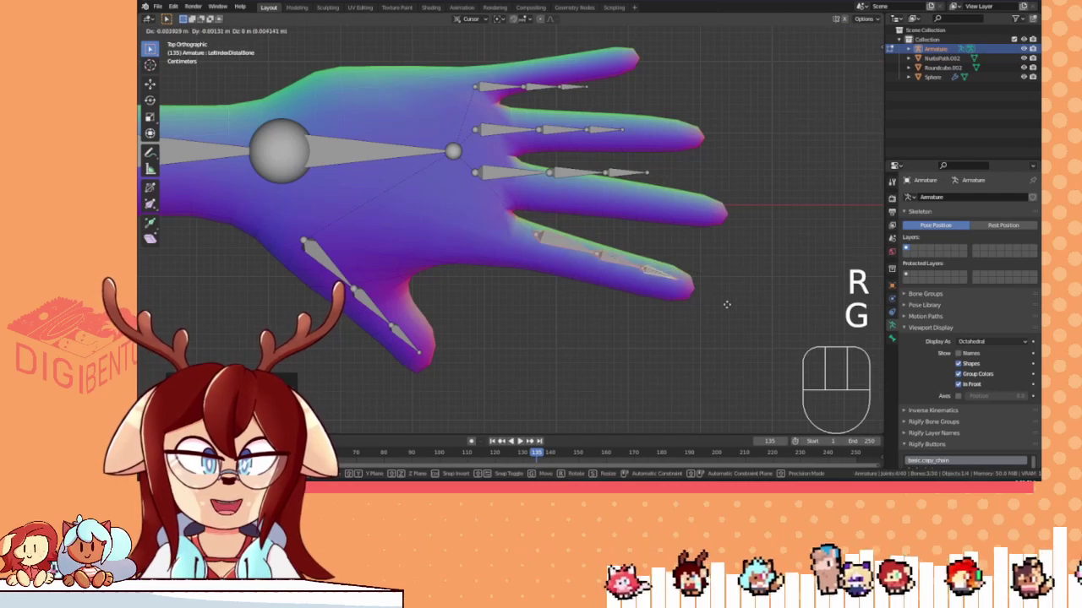
{"action": "key", "text": "g"}
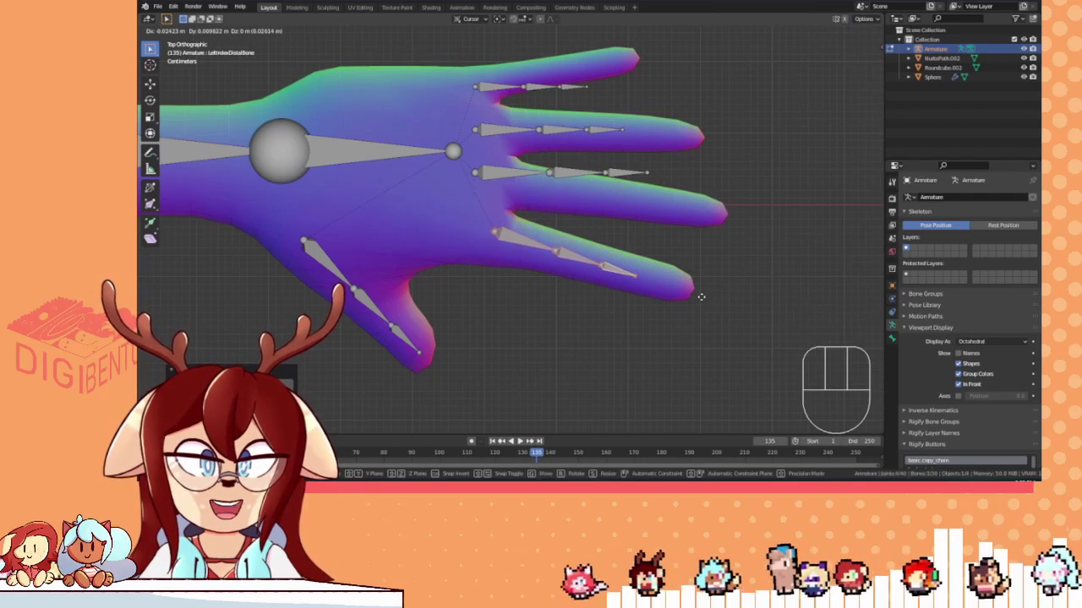
{"action": "left_click", "coordinate": [701, 296]}
- Move the outer index finger bones along the finger so the distal bone's end sits at the fingertip
{"action": "scroll", "coordinate": [473, 240], "scroll_direction": "up", "scroll_amount": 4}
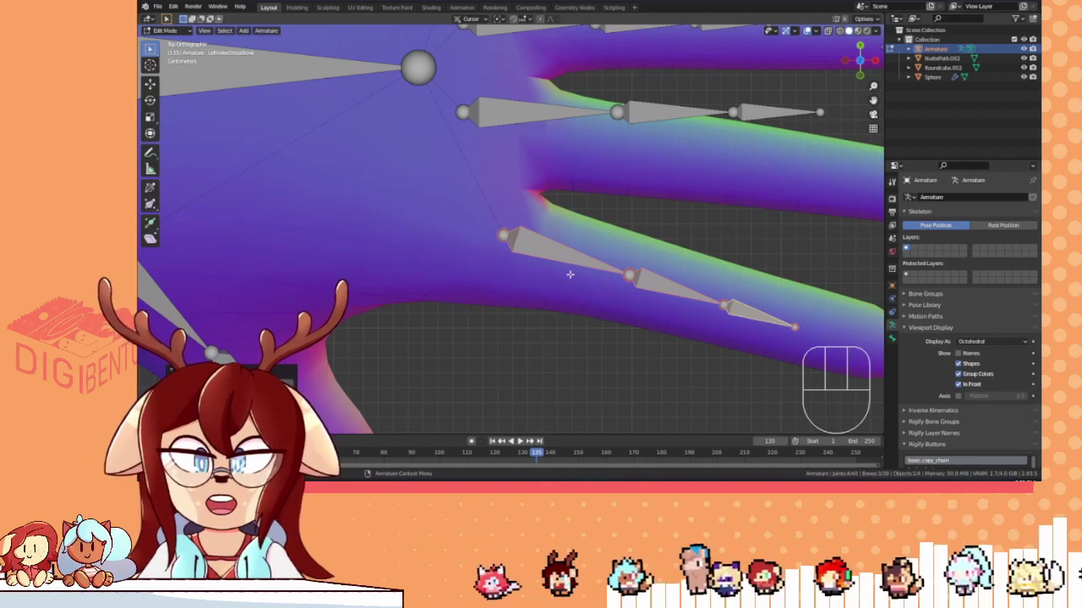
{"action": "middle_click_drag", "start_coordinate": [570, 275], "coordinate": [345, 221], "text": "shift"}
{"action": "left_click", "coordinate": [526, 268]}
{"action": "key", "text": "g"}
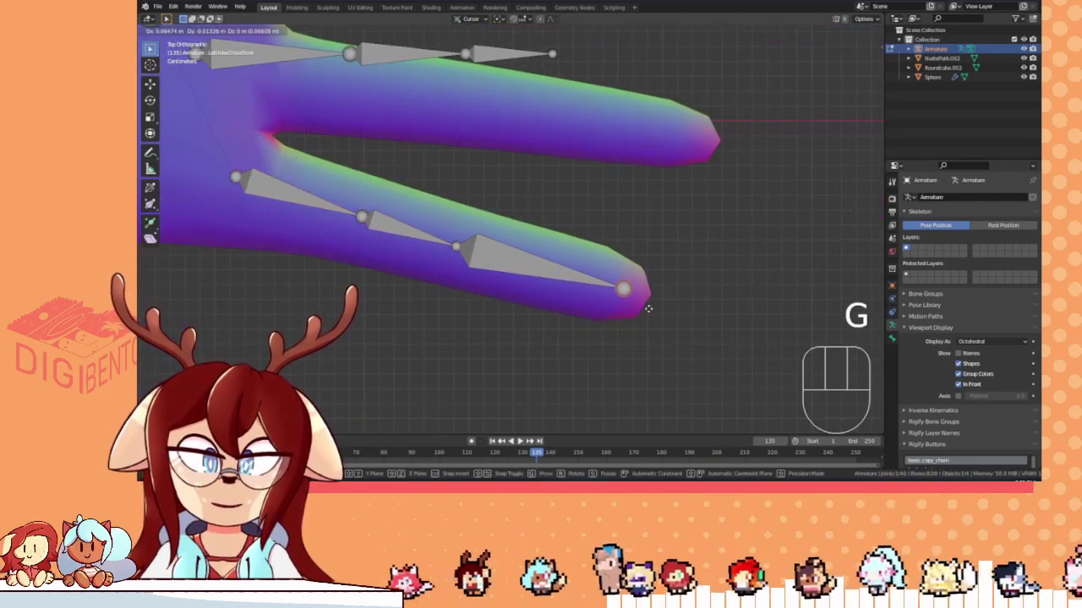
{"action": "key", "text": "shift"}
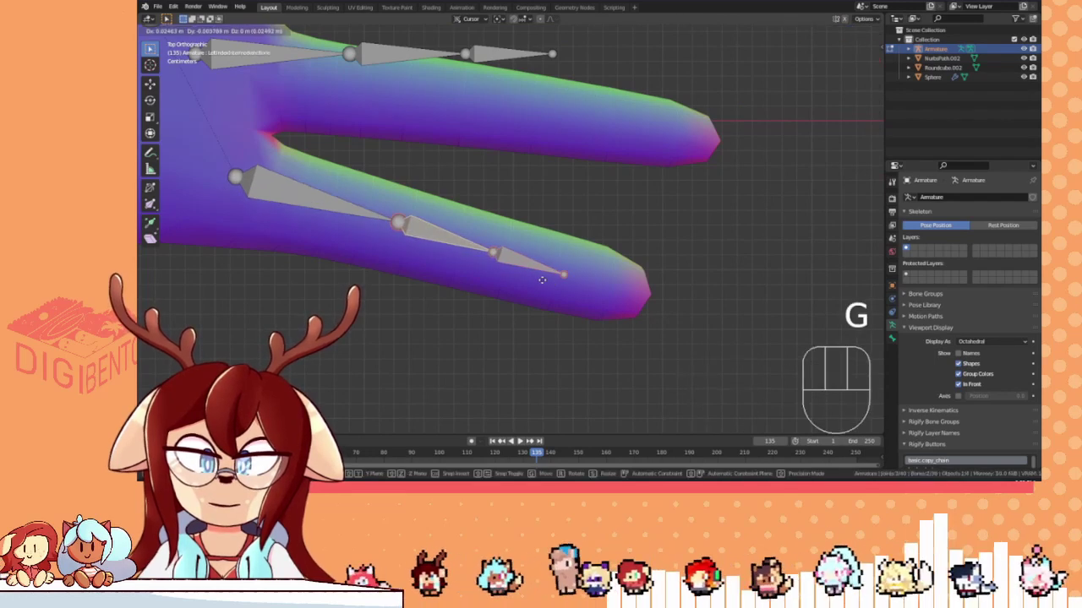
{"action": "key", "text": "ctrl"}
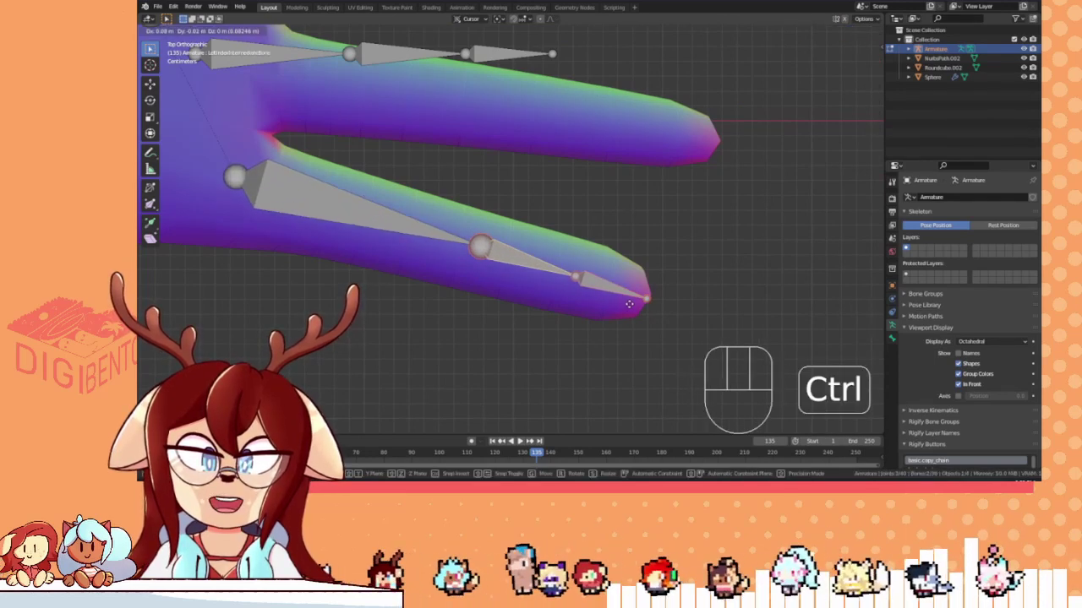
- Move the index finger's middle knuckle joint back toward the palm and shift its outermost joint slightly inward
{"action": "left_click", "coordinate": [619, 302]}
{"action": "key", "text": "g"}
{"action": "key", "text": "ctrl"}
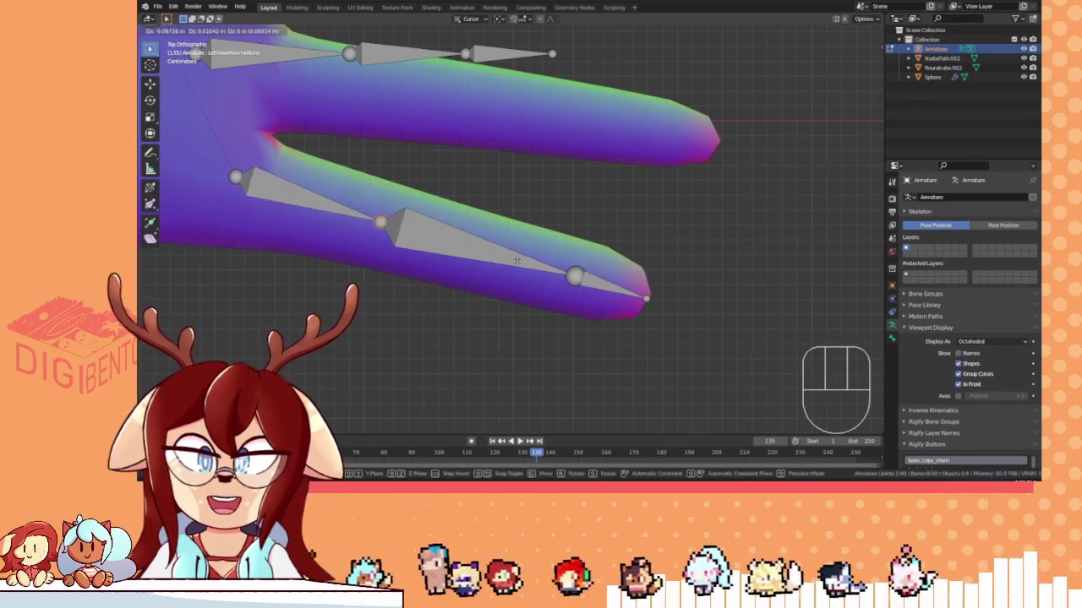
{"action": "key", "text": "shift"}
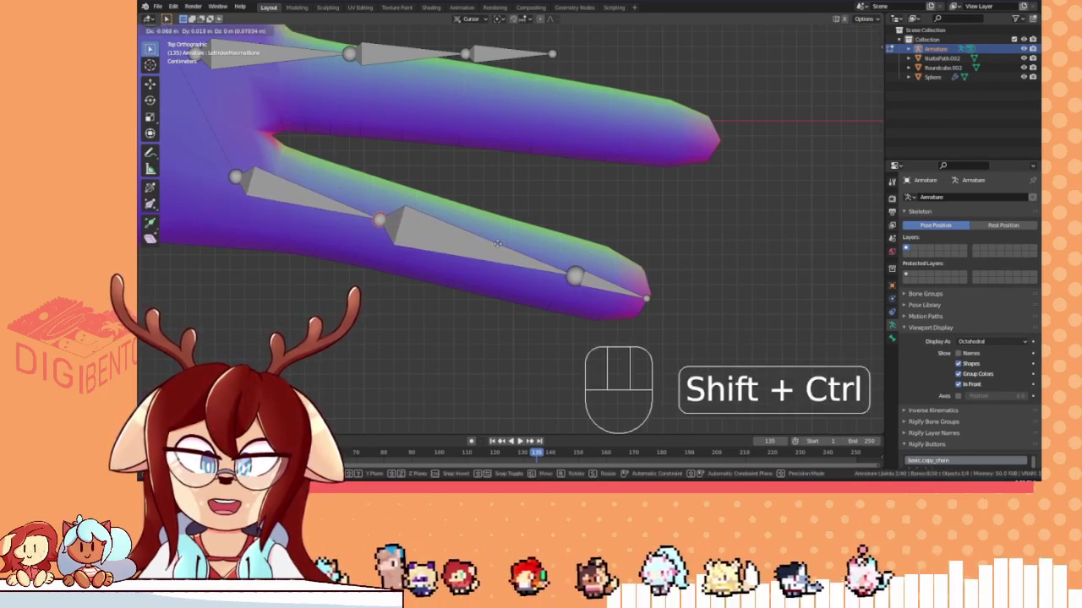
{"action": "left_click", "coordinate": [562, 280]}
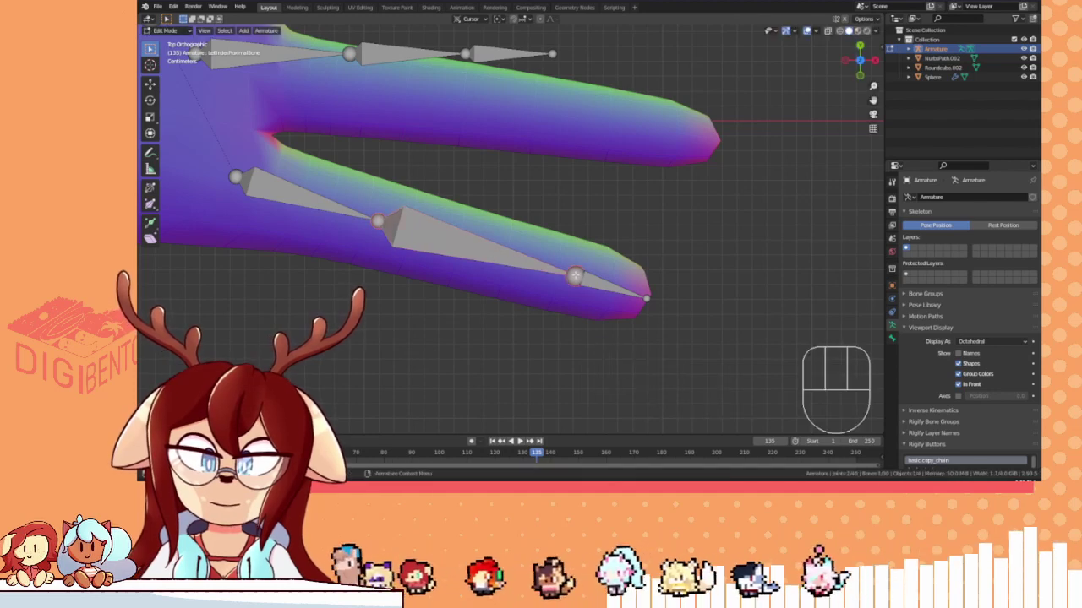
{"action": "key", "text": "g"}
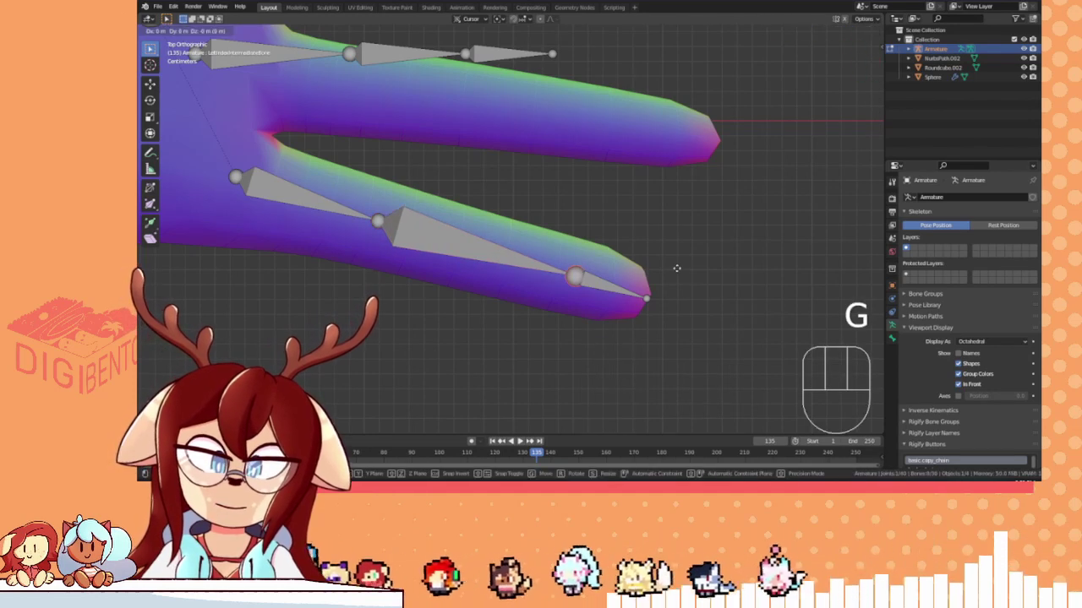
{"action": "key", "text": "ctrl+shift"}
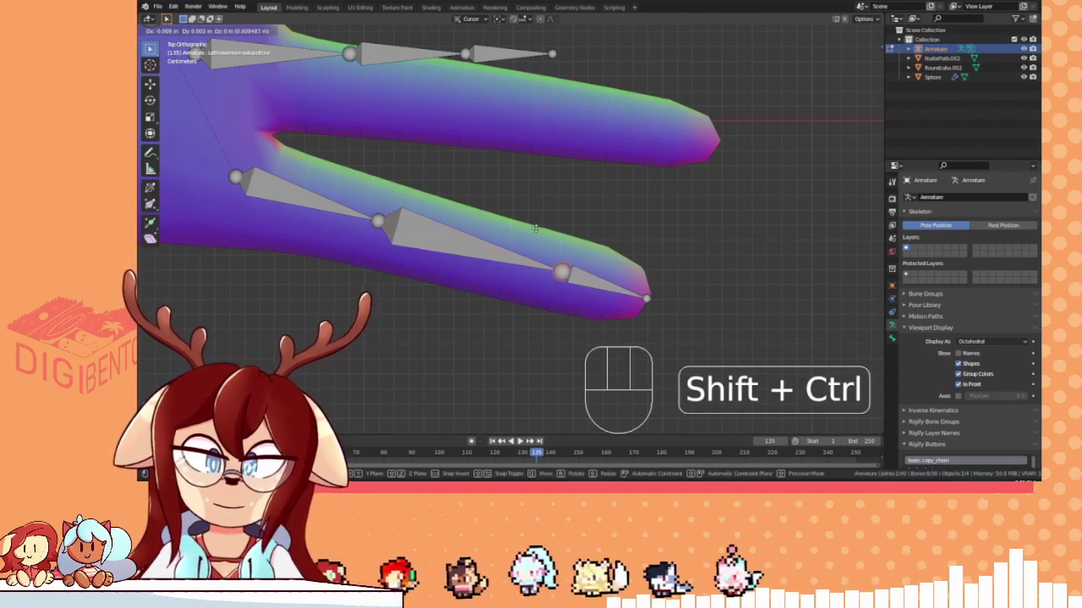
{"action": "left_click", "coordinate": [516, 220]}
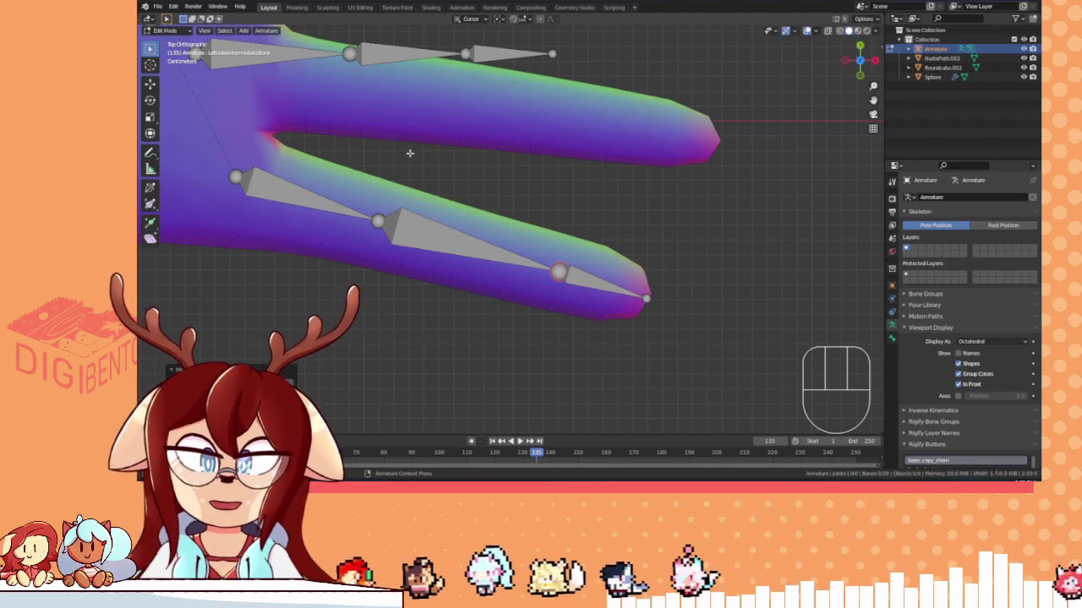
- Select the three left middle finger bones, then rotate and move them into the middle finger in top view
{"action": "middle_click_drag", "start_coordinate": [411, 155], "coordinate": [543, 283], "text": "shift"}
{"action": "scroll", "coordinate": [543, 283], "scroll_direction": "down", "scroll_amount": 2}
{"action": "left_click", "coordinate": [541, 215], "text": "shift"}
{"action": "left_click", "coordinate": [630, 216], "text": "shift"}
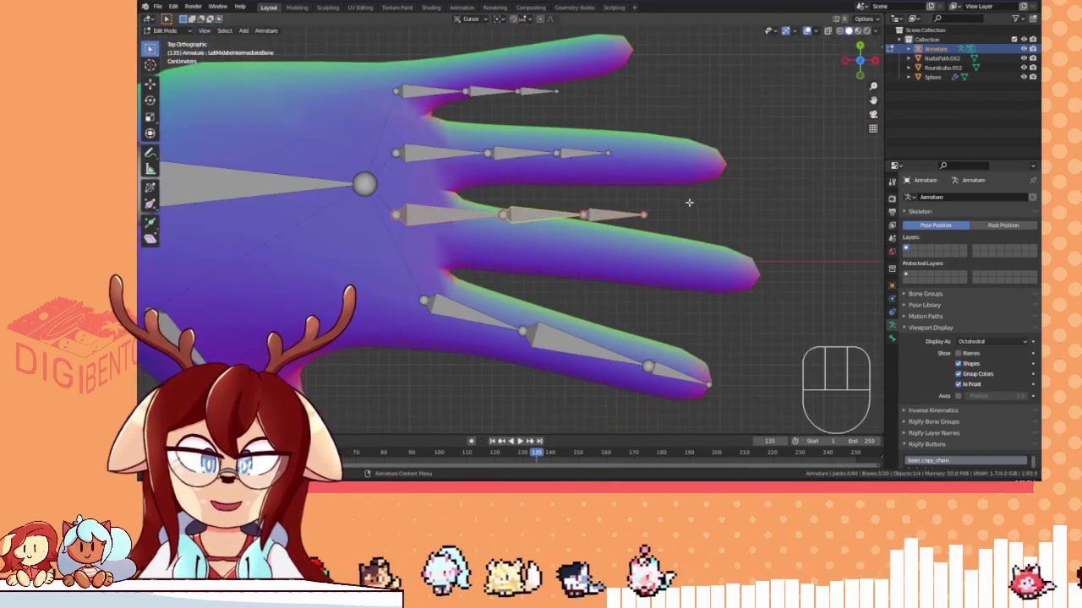
{"action": "middle_click_drag", "start_coordinate": [656, 209], "coordinate": [561, 211], "text": "shift"}
{"action": "scroll", "coordinate": [560, 211], "scroll_direction": "up", "scroll_amount": 2}
{"action": "key", "text": "r"}
{"action": "key", "text": "g"}
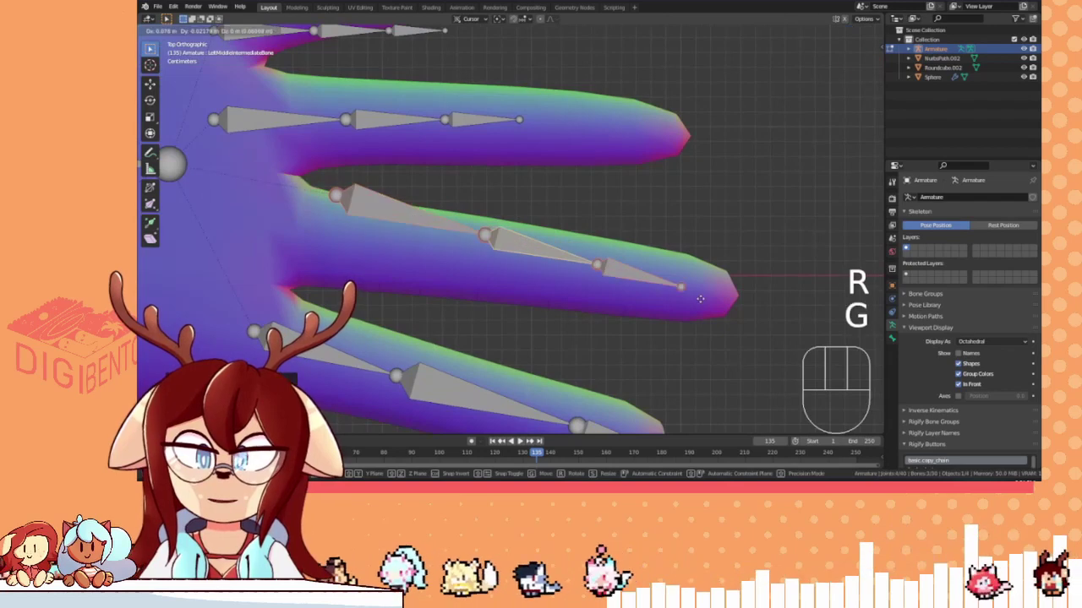
- Fine-tune the middle finger bones' rotation and position so the first bone starts at the finger's base
{"action": "key", "text": "r"}
{"action": "key", "text": "g"}
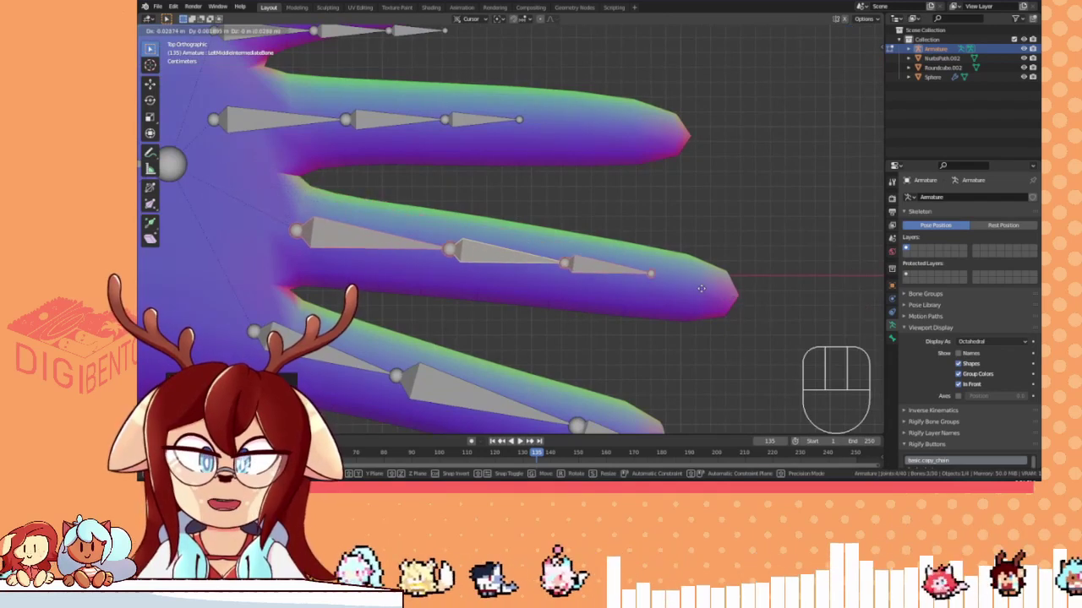
{"action": "key", "text": "r"}
{"action": "key", "text": "g"}
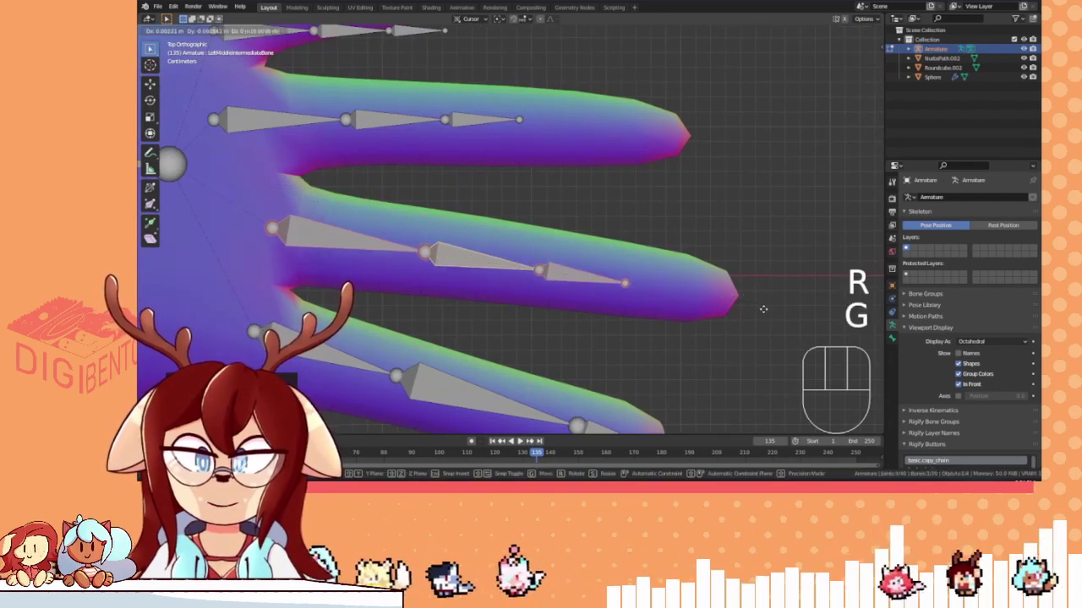
{"action": "left_click", "coordinate": [706, 305]}
{"action": "key", "text": "r"}
{"action": "left_click", "coordinate": [728, 299]}
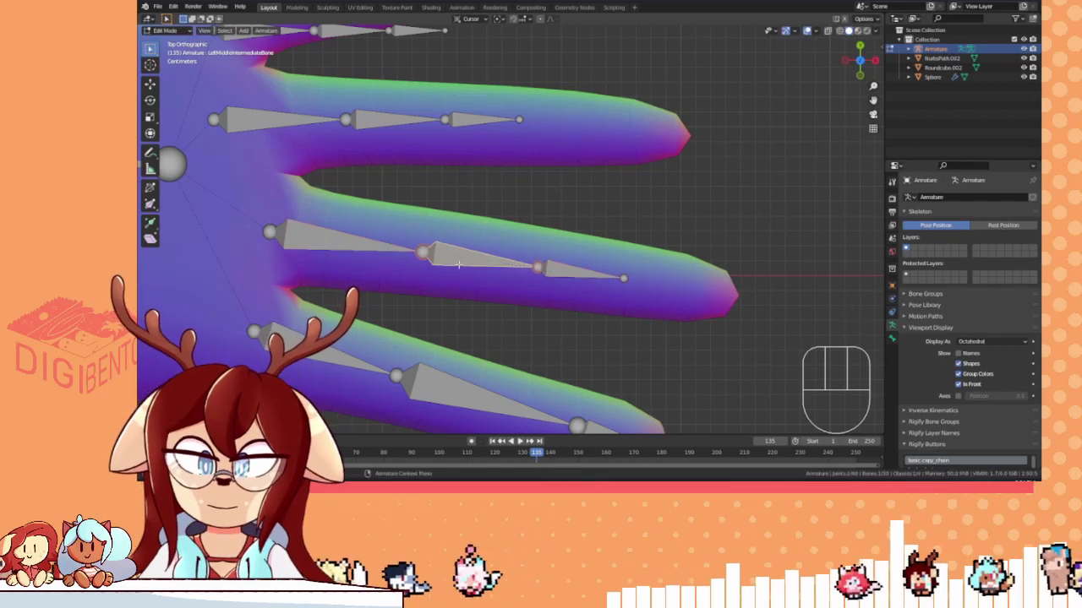
- Move the middle finger's distal bone to the fingertip, then slide the intermediate bone outward to meet it
{"action": "key", "text": "g"}
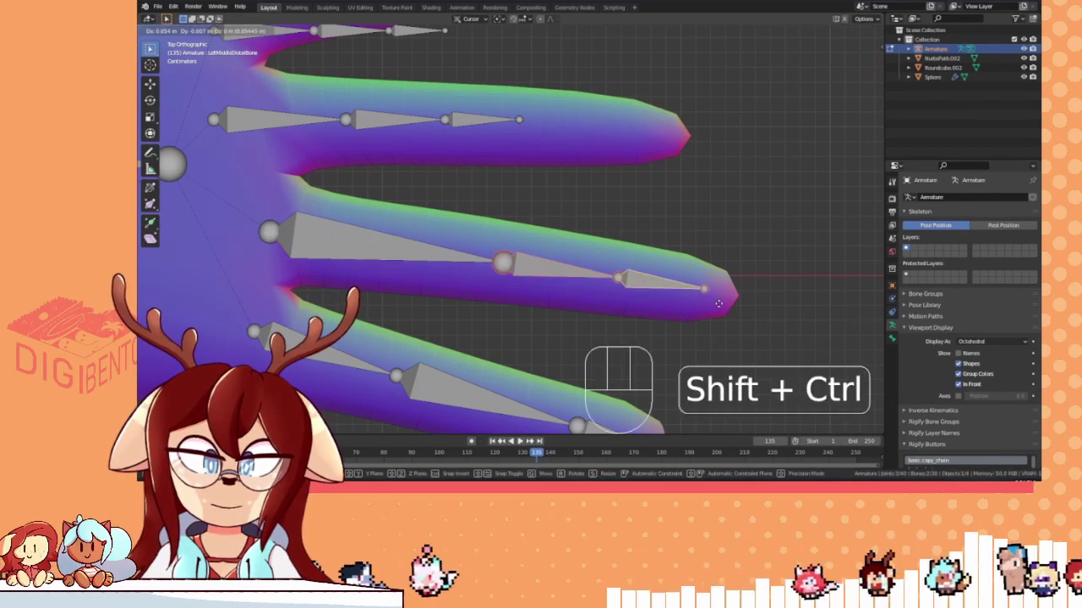
{"action": "left_click", "coordinate": [234, 360]}
{"action": "key", "text": "g"}
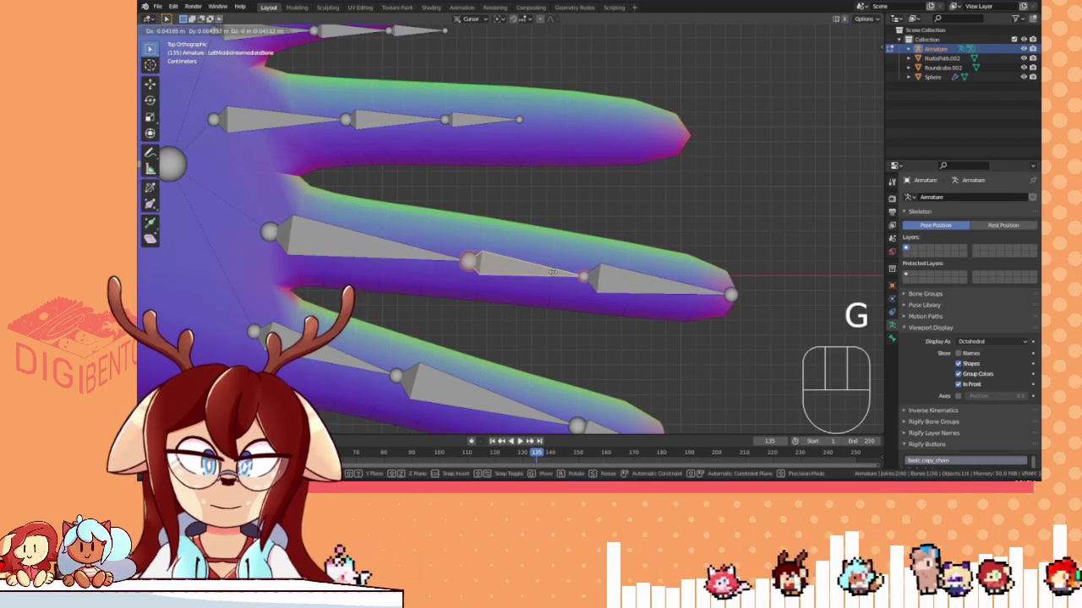
{"action": "left_click", "coordinate": [602, 273]}
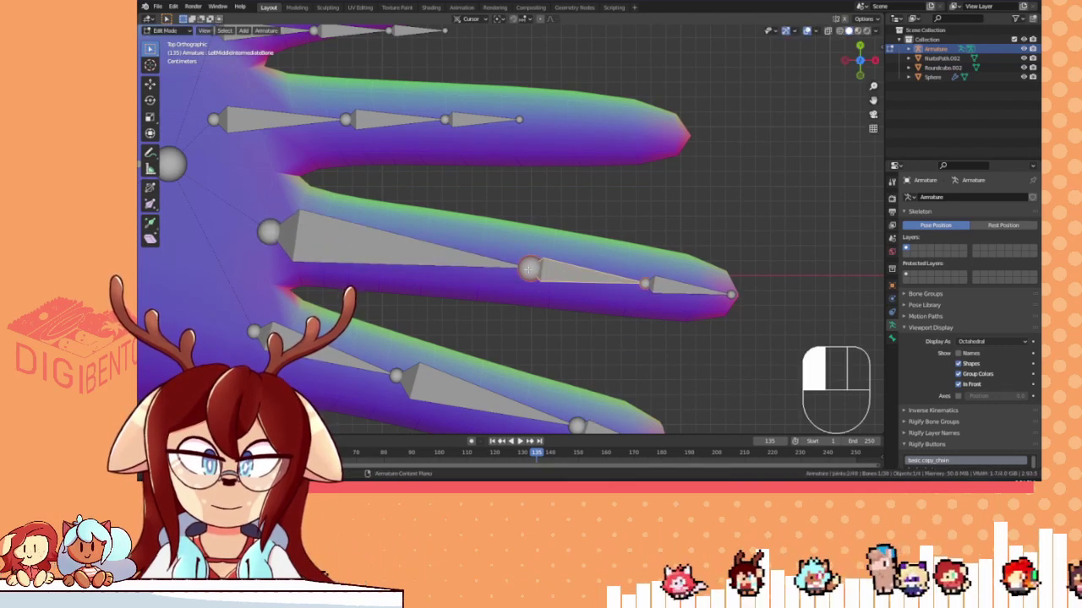
- Move the middle finger's middle knuckle joint back toward the palm, keeping it centred within the finger
{"action": "key", "text": "g"}
{"action": "key", "text": "x"}
{"action": "left_click", "coordinate": [505, 268]}
{"action": "scroll", "coordinate": [512, 283], "scroll_direction": "down", "scroll_amount": 3}
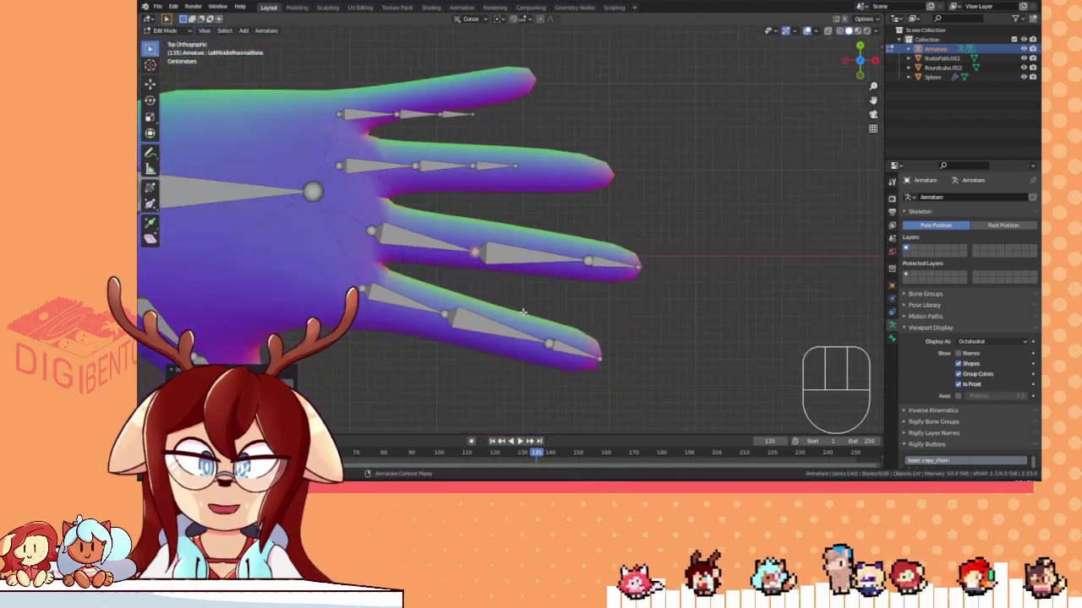
{"action": "scroll", "coordinate": [526, 313], "scroll_direction": "up", "scroll_amount": 3}
{"action": "middle_click_drag", "start_coordinate": [538, 318], "coordinate": [504, 319], "text": "shift"}
{"action": "key", "text": "g"}
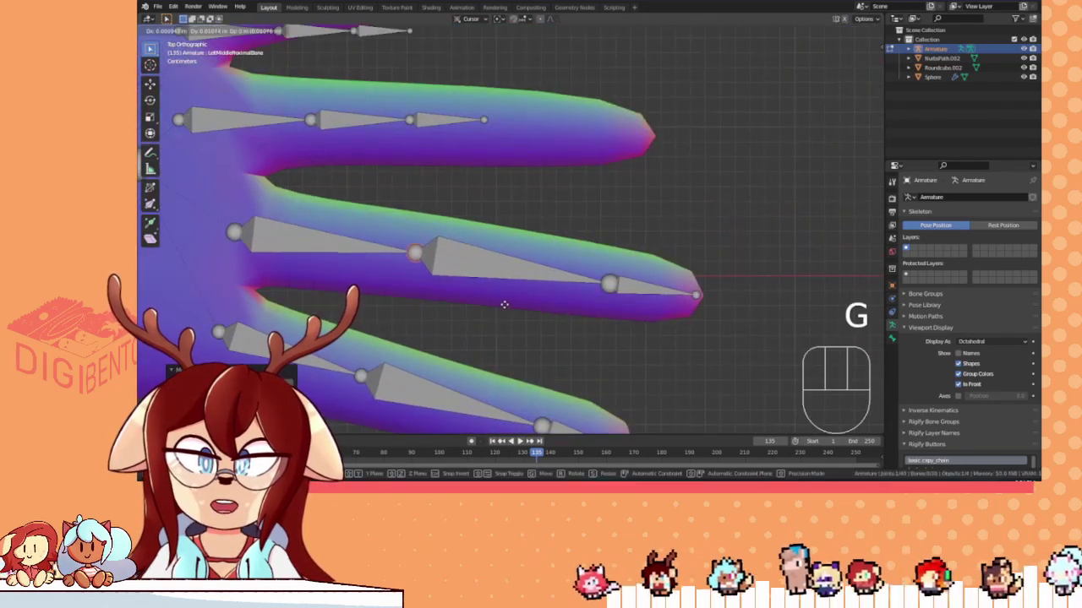
{"action": "key", "text": "z"}
{"action": "key", "text": "g"}
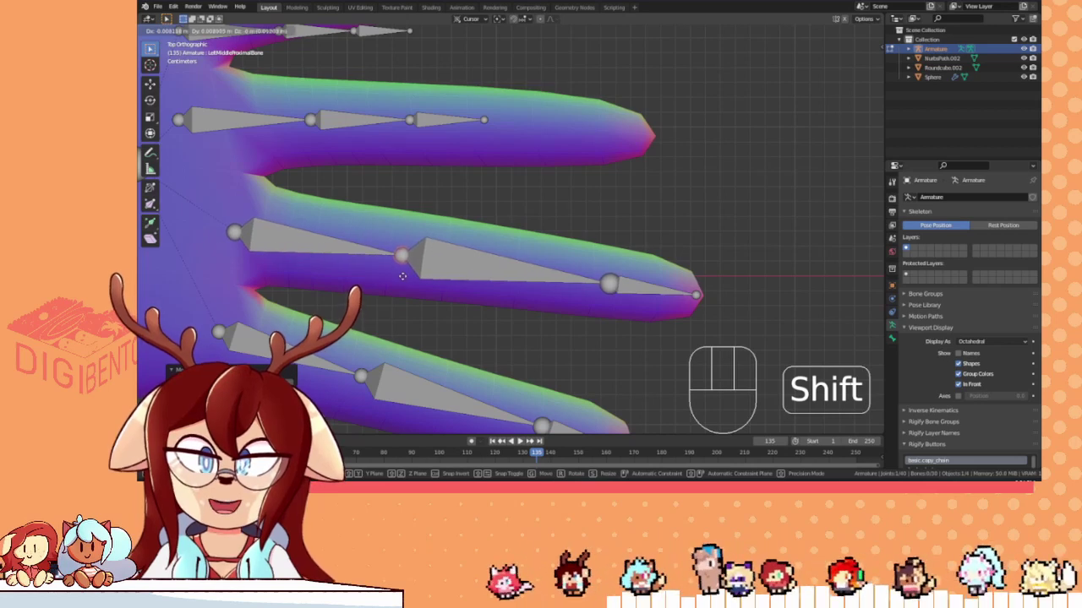
{"action": "left_click", "coordinate": [363, 278], "text": "shift"}
- Nudge the index finger's outermost joint slightly toward the centre of the finger
{"action": "middle_click_drag", "start_coordinate": [529, 420], "coordinate": [518, 298], "text": "shift"}
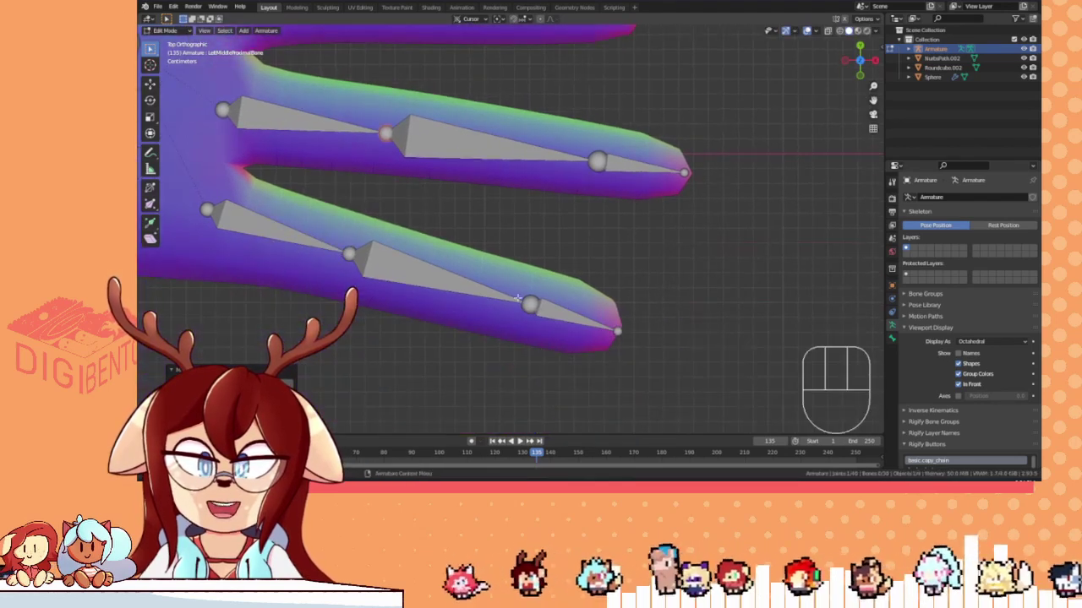
{"action": "key", "text": "g"}
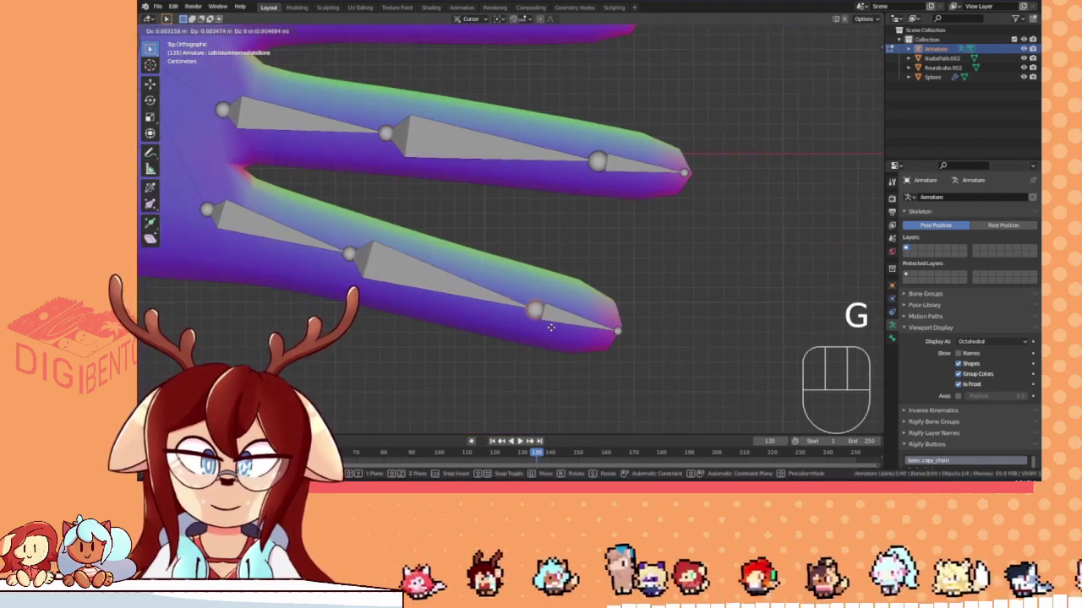
{"action": "right_click", "coordinate": [550, 327]}
{"action": "key", "text": "g"}
{"action": "left_click", "coordinate": [555, 329]}
{"action": "scroll", "coordinate": [519, 222], "scroll_direction": "down", "scroll_amount": 4, "text": "shift"}
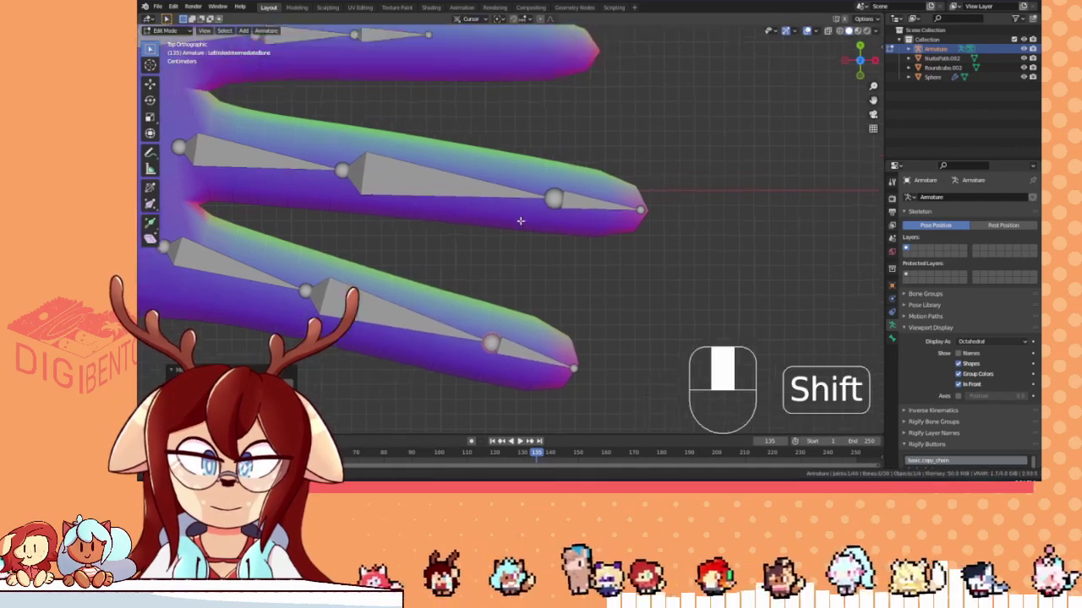
- Adjust the middle finger's outermost joint to centre it within the finger near the tip
{"action": "scroll", "coordinate": [457, 203], "scroll_direction": "up", "scroll_amount": 3}
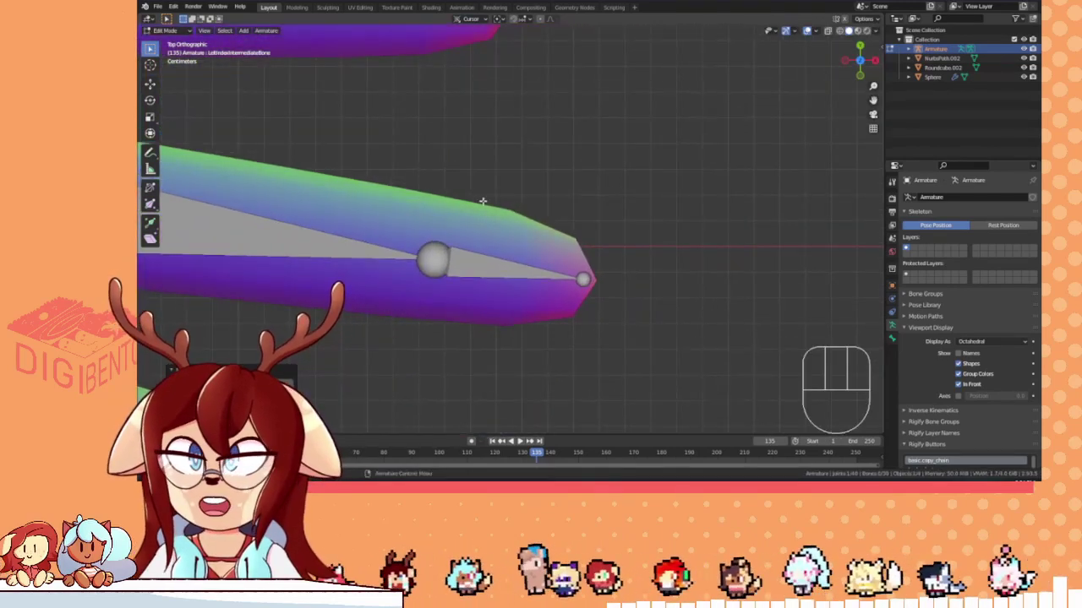
{"action": "key", "text": "g"}
{"action": "left_click", "coordinate": [489, 288]}
{"action": "scroll", "coordinate": [482, 286], "scroll_direction": "down", "scroll_amount": 6}
{"action": "middle_click_drag", "start_coordinate": [439, 275], "coordinate": [502, 262], "text": "shift"}
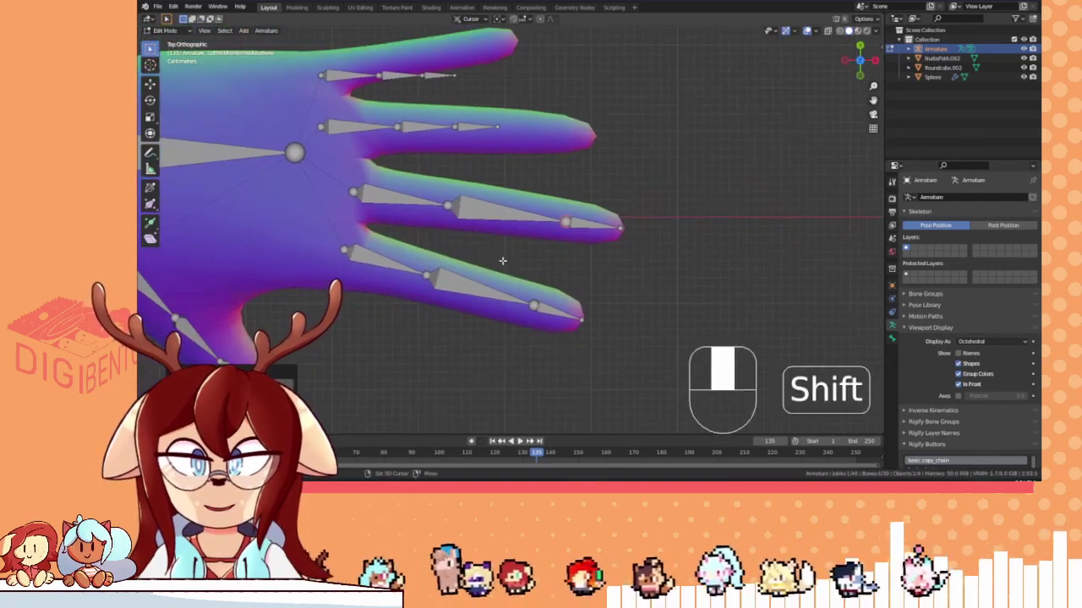
- Select the three ring finger bones, then move and rotate them in top view to line up with the ring finger
{"action": "scroll", "coordinate": [502, 261], "scroll_direction": "up", "scroll_amount": 2}
{"action": "middle_click_drag", "start_coordinate": [517, 366], "coordinate": [519, 279], "text": "shift"}
{"action": "scroll", "coordinate": [529, 278], "scroll_direction": "up", "scroll_amount": 2}
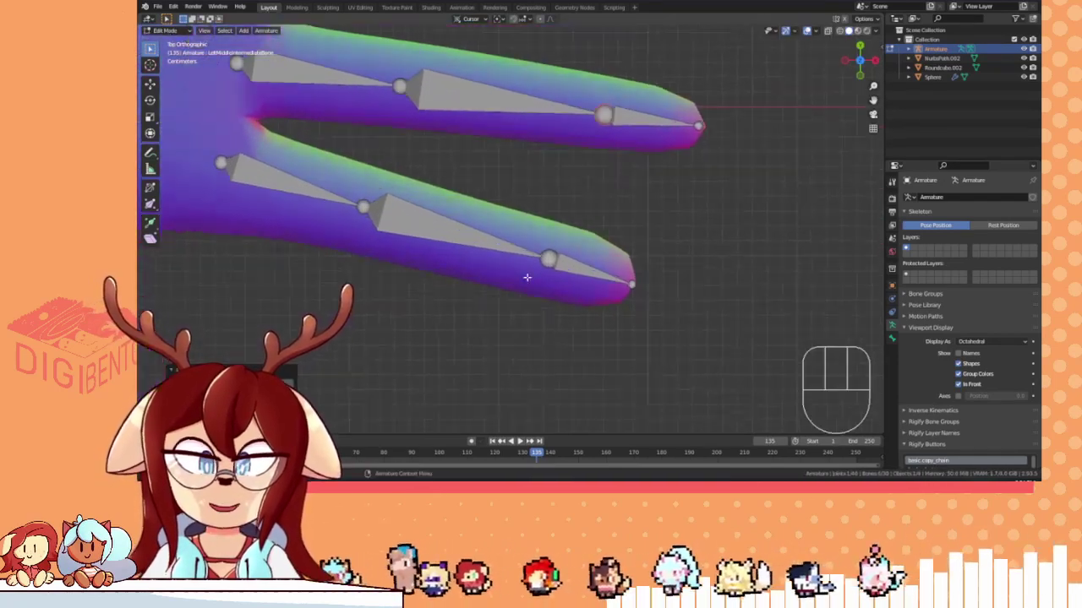
{"action": "middle_click_drag", "start_coordinate": [524, 210], "coordinate": [592, 381], "text": "shift"}
{"action": "middle_click_drag", "start_coordinate": [493, 157], "coordinate": [551, 266], "text": "shift"}
{"action": "middle_click_drag", "start_coordinate": [244, 156], "coordinate": [349, 233], "text": "shift"}
{"action": "left_click_drag", "start_coordinate": [332, 226], "coordinate": [736, 278]}
{"action": "middle_click_drag", "start_coordinate": [736, 278], "coordinate": [533, 285], "text": "shift"}
{"action": "key", "text": "g"}
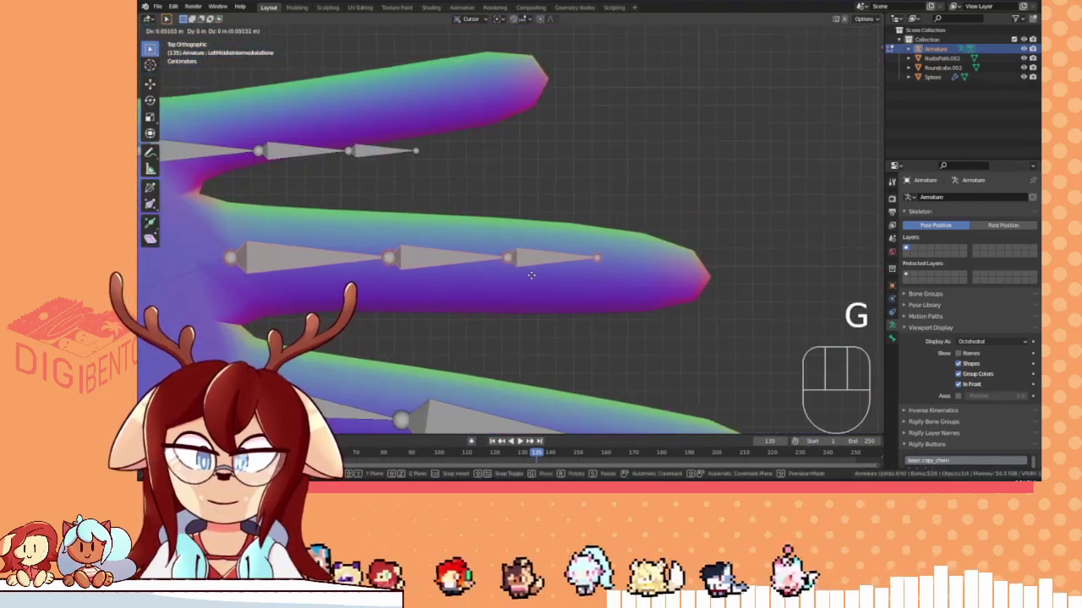
{"action": "key", "text": "r"}
{"action": "key", "text": "g"}
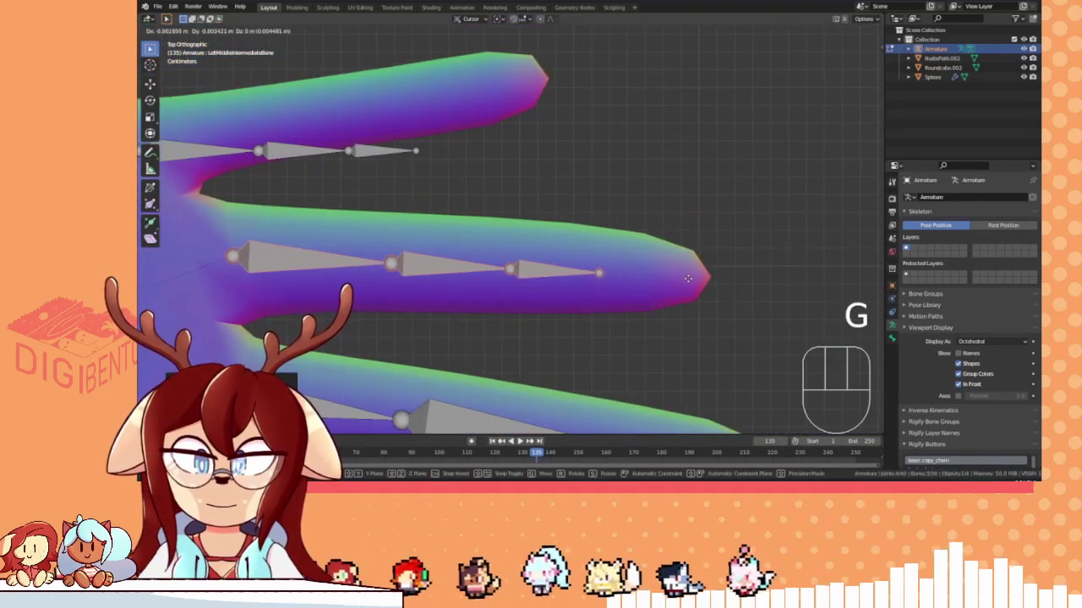
{"action": "left_click", "coordinate": [694, 279]}
- Slide the ring finger's distal bone outward so its end sits at the fingertip
{"action": "left_click", "coordinate": [544, 280], "text": "shift"}
{"action": "key", "text": "g"}
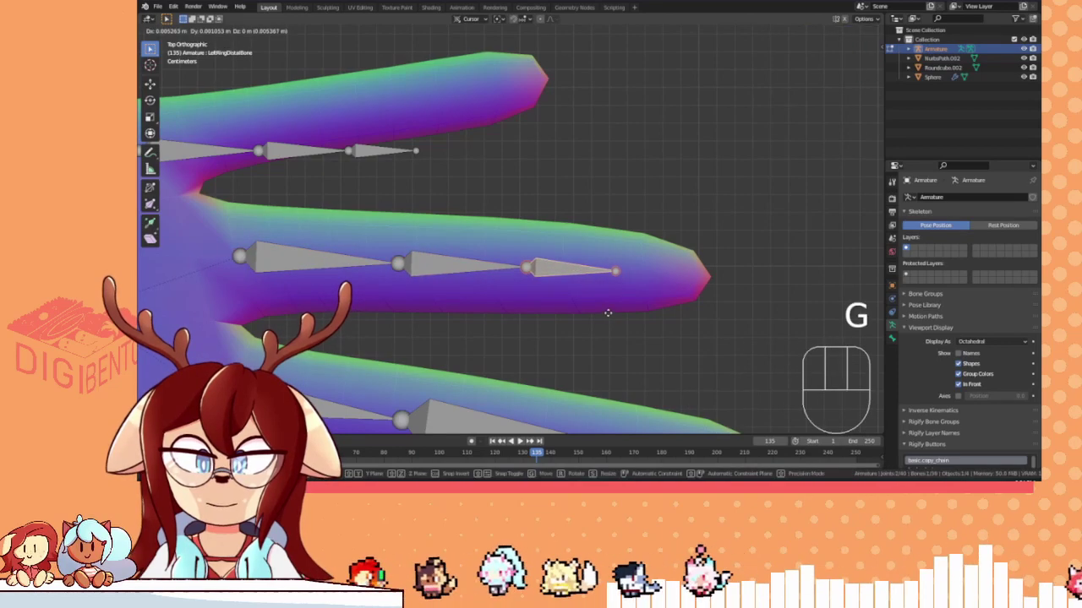
{"action": "left_click", "coordinate": [454, 266], "text": "shift"}
{"action": "key", "text": "g"}
{"action": "key", "text": "x"}
{"action": "left_click", "coordinate": [631, 288]}
- Reposition the ring finger's middle knuckle joint between the base and the outermost joint
{"action": "left_click", "coordinate": [456, 266]}
{"action": "key", "text": "g"}
{"action": "right_click", "coordinate": [505, 271]}
{"action": "left_click", "coordinate": [492, 263]}
{"action": "key", "text": "g"}
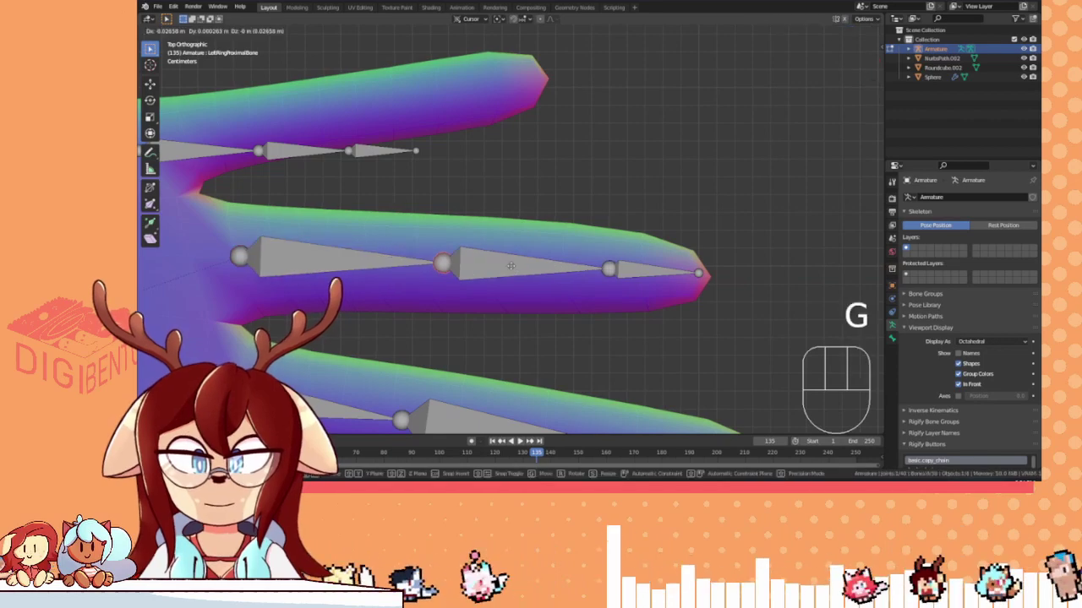
{"action": "left_click", "coordinate": [435, 269]}
- Select the three little finger bones, then rotate and move them in top view to fit the little finger
{"action": "scroll", "coordinate": [448, 254], "scroll_direction": "down", "scroll_amount": 4}
{"action": "middle_click_drag", "start_coordinate": [463, 207], "coordinate": [513, 236], "text": "shift"}
{"action": "scroll", "coordinate": [514, 236], "scroll_direction": "up", "scroll_amount": 3}
{"action": "left_click", "coordinate": [342, 217], "text": "shift"}
{"action": "key", "text": "r"}
{"action": "left_click", "coordinate": [521, 219]}
{"action": "key", "text": "g"}
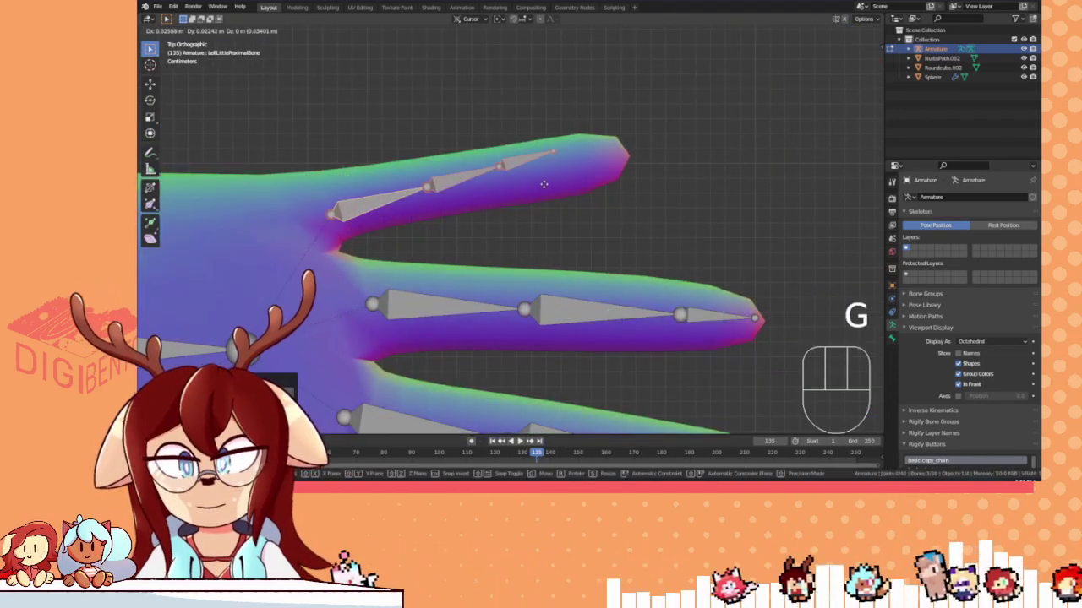
{"action": "left_click", "coordinate": [536, 180]}
{"action": "key", "text": "r"}
{"action": "key", "text": "r"}
{"action": "key", "text": "g"}
{"action": "left_click", "coordinate": [625, 193]}
- Move the little finger's distal bone to the fingertip and shift its middle knuckle joint outward
{"action": "left_click", "coordinate": [531, 178]}
{"action": "key", "text": "g"}
{"action": "left_click", "coordinate": [623, 174]}
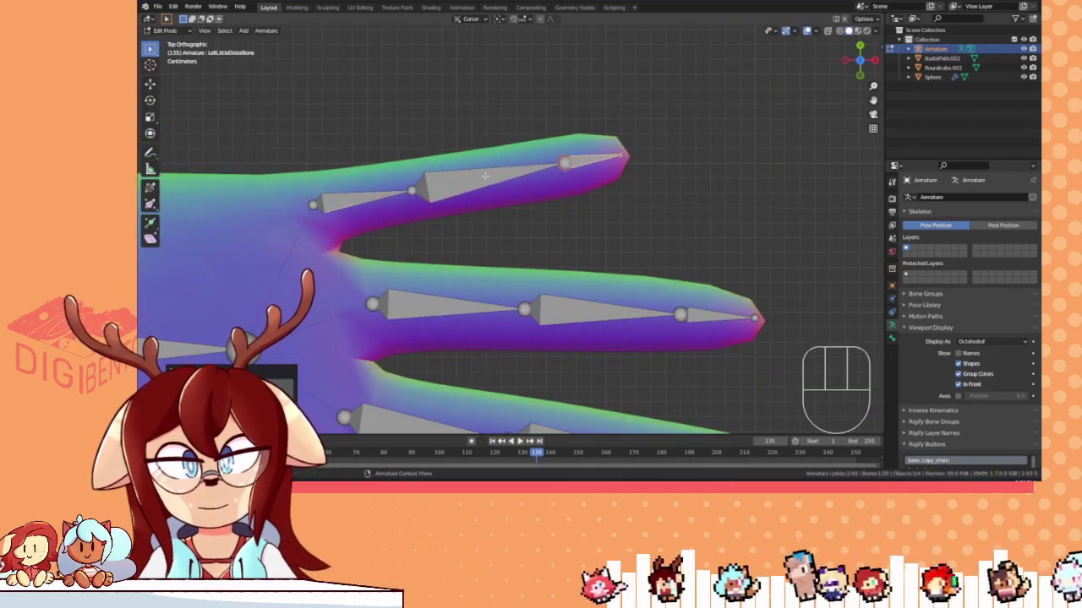
{"action": "left_click", "coordinate": [409, 190]}
{"action": "key", "text": "g"}
{"action": "left_click", "coordinate": [425, 187]}
{"action": "left_click", "coordinate": [314, 205]}
{"action": "key", "text": "g"}
{"action": "left_click", "coordinate": [441, 206]}
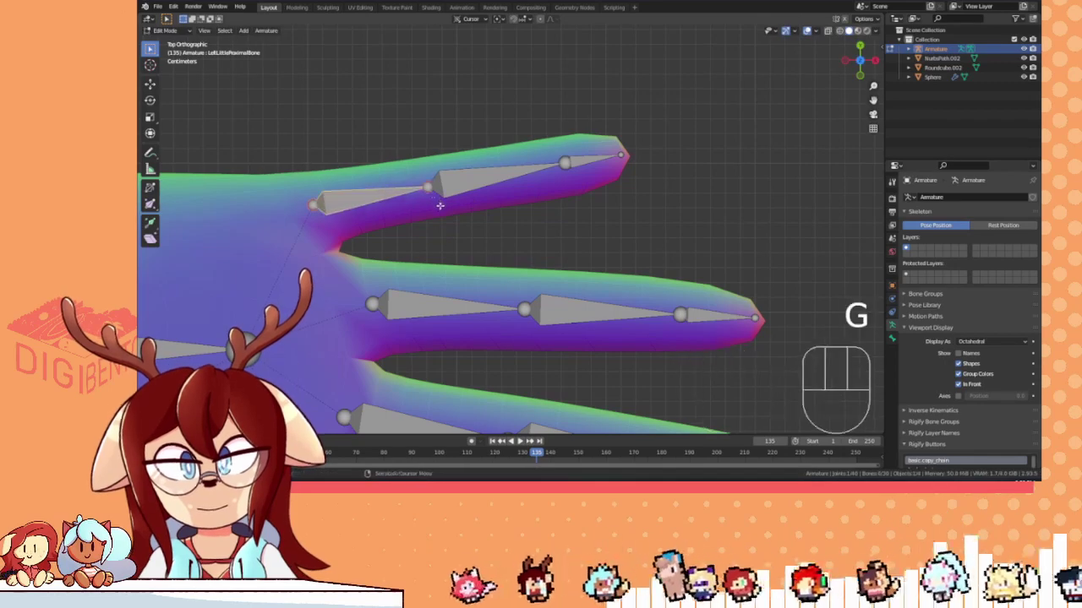
- Fine-tune the rotation and position of the little finger bones in top view and shift the finger's base joint
{"action": "middle_click_drag", "start_coordinate": [496, 197], "coordinate": [534, 211], "text": "shift"}
{"action": "left_click_drag", "start_coordinate": [329, 135], "coordinate": [677, 231]}
{"action": "key", "text": "r"}
{"action": "left_click", "coordinate": [677, 227]}
{"action": "key", "text": "g"}
{"action": "left_click", "coordinate": [400, 231]}
{"action": "key", "text": "g"}
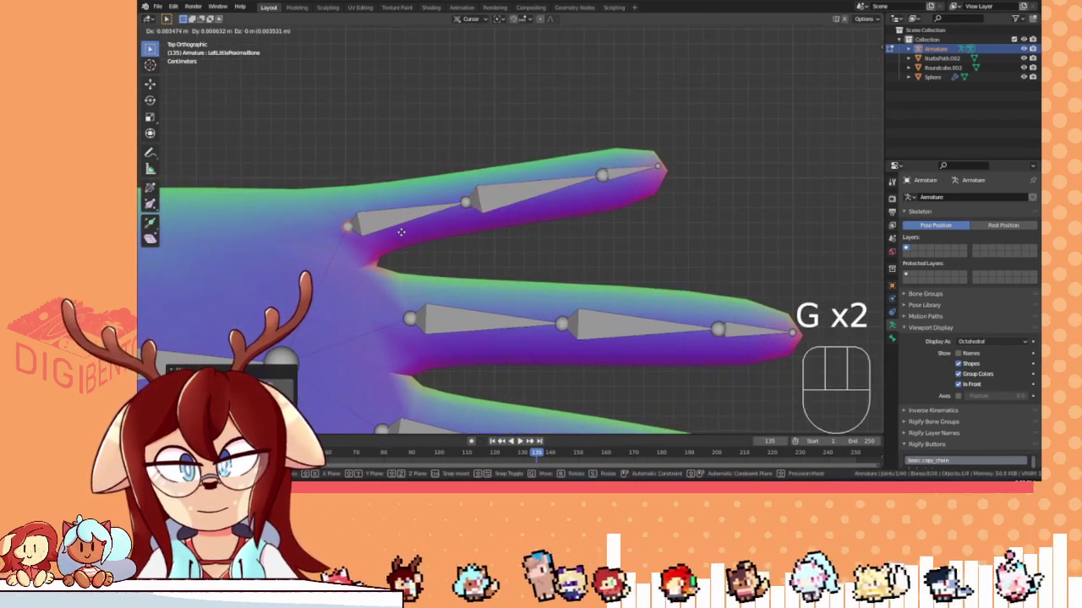
{"action": "left_click", "coordinate": [410, 236]}
- Reposition the base joints of the neighbouring finger bones at the knuckles
{"action": "left_click", "coordinate": [409, 299]}
{"action": "key", "text": "g"}
{"action": "left_click", "coordinate": [380, 297]}
{"action": "middle_click_drag", "start_coordinate": [378, 294], "coordinate": [508, 249], "text": "shift"}
{"action": "left_click", "coordinate": [465, 211]}
{"action": "key", "text": "g"}
{"action": "left_click", "coordinate": [493, 222]}
- Slide the wrist joint along X to the model's wrist and centre it along Y
{"action": "scroll", "coordinate": [488, 227], "scroll_direction": "down", "scroll_amount": 7}
{"action": "left_click", "coordinate": [536, 206]}
{"action": "key", "text": "g"}
{"action": "key", "text": "z"}
{"action": "left_click", "coordinate": [529, 218]}
{"action": "key", "text": "g"}
{"action": "key", "text": "x"}
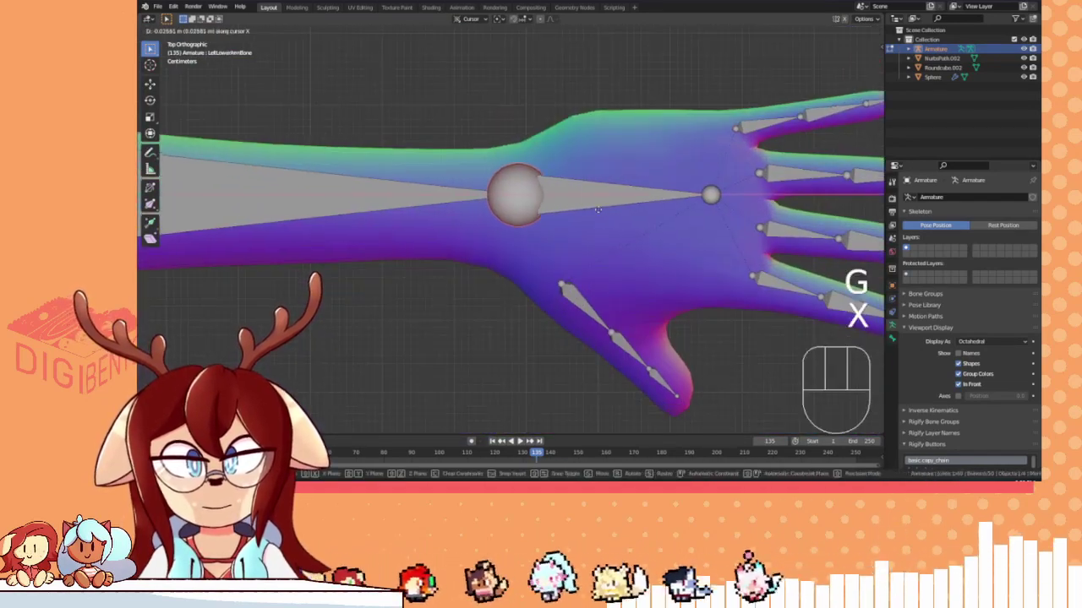
{"action": "left_click", "coordinate": [492, 220]}
{"action": "key", "text": "g"}
{"action": "key", "text": "z"}
{"action": "key", "text": "g"}
{"action": "key", "text": "y"}
{"action": "left_click", "coordinate": [578, 228]}
- In front view, select the finger bones without the thumb and raise them along Z into the fingers
{"action": "key", "text": "KP_1"}
{"action": "scroll", "coordinate": [578, 240], "scroll_direction": "down", "scroll_amount": 4}
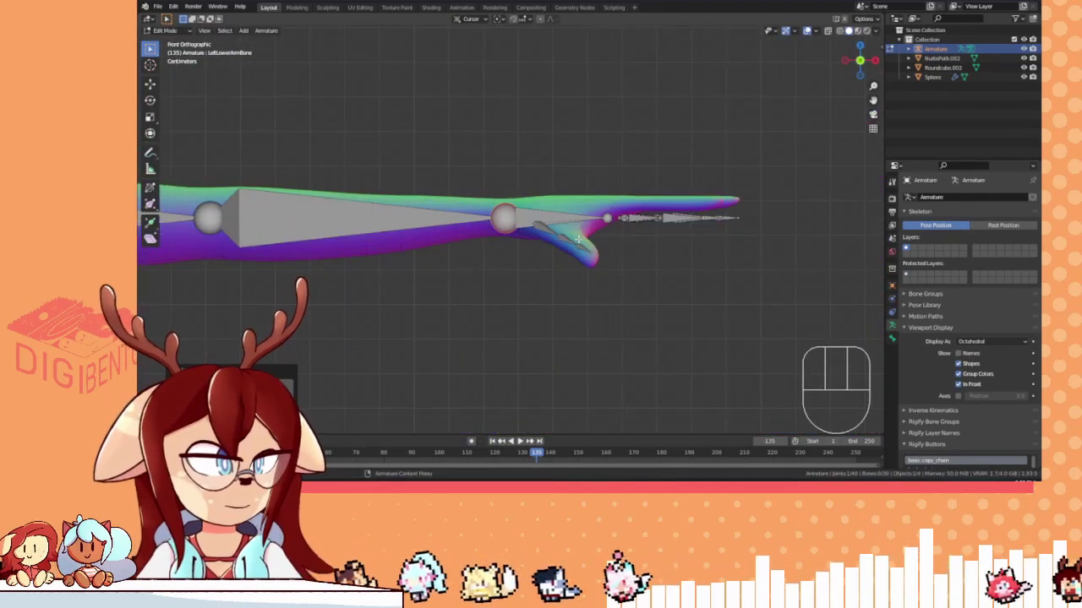
{"action": "middle_click_drag", "start_coordinate": [531, 177], "coordinate": [386, 188], "text": "shift"}
{"action": "scroll", "coordinate": [387, 188], "scroll_direction": "up", "scroll_amount": 2}
{"action": "left_click_drag", "start_coordinate": [338, 206], "coordinate": [662, 316]}
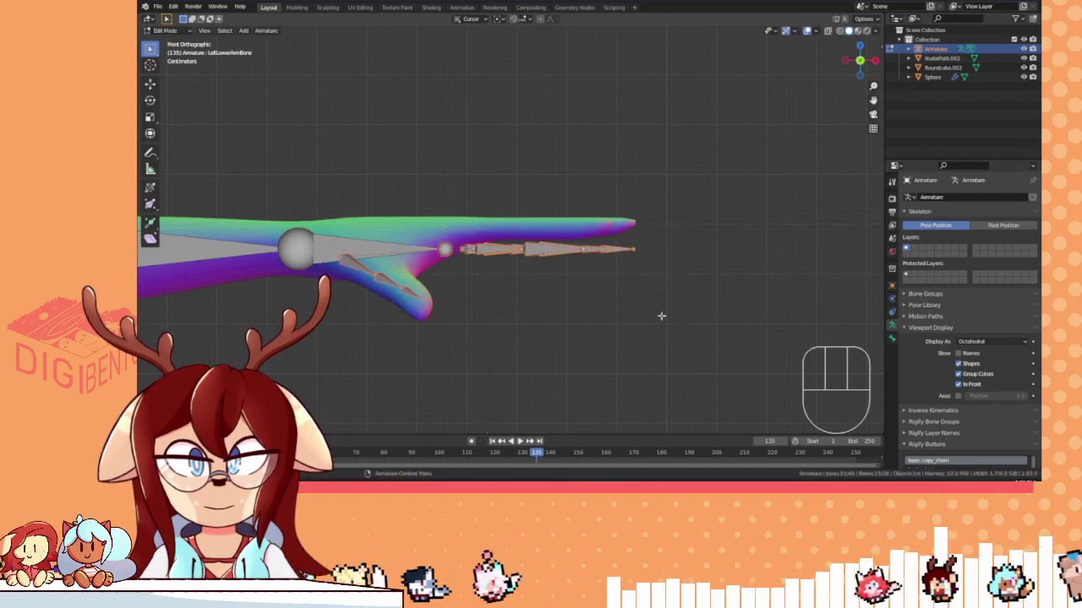
{"action": "left_click", "coordinate": [662, 316]}
{"action": "left_click_drag", "start_coordinate": [432, 200], "coordinate": [701, 313]}
{"action": "key", "text": "g"}
{"action": "key", "text": "z"}
{"action": "right_click", "coordinate": [676, 289]}
{"action": "left_click", "coordinate": [463, 200]}
{"action": "key", "text": "g"}
{"action": "key", "text": "z"}
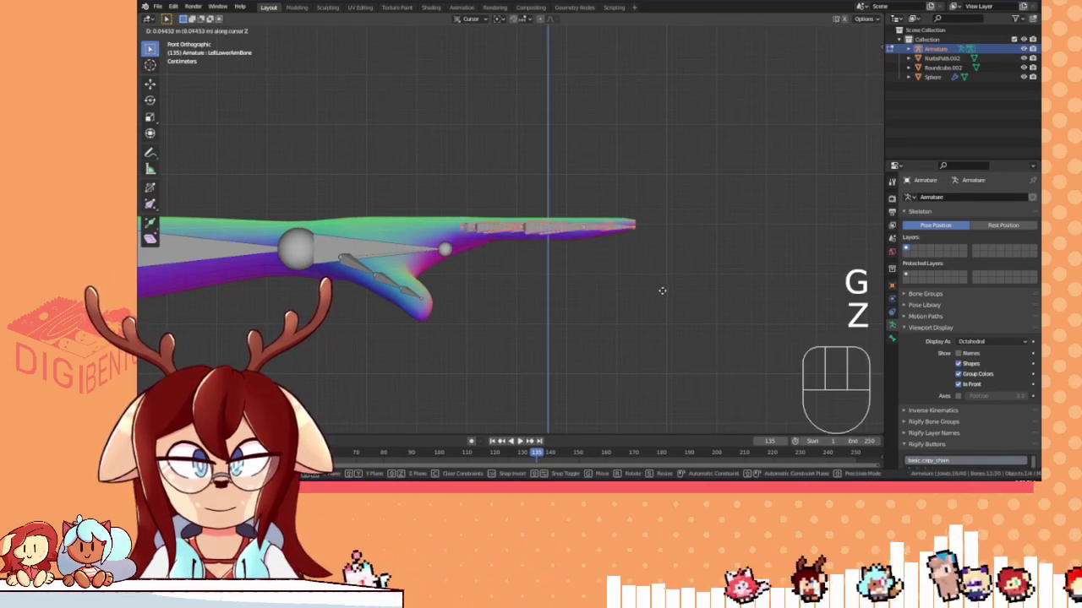
{"action": "left_click", "coordinate": [663, 290]}
- Raise the left hand bone slightly along Z to fit inside the hand
{"action": "middle_click_drag", "start_coordinate": [385, 245], "coordinate": [478, 248], "text": "shift"}
{"action": "left_click", "coordinate": [461, 248]}
{"action": "key", "text": "g"}
{"action": "key", "text": "z"}
{"action": "left_click", "coordinate": [461, 243]}
- Adjust the left shoulder bone along X and raise it along Z to fit the shoulder
{"action": "scroll", "coordinate": [496, 181], "scroll_direction": "down", "scroll_amount": 5}
{"action": "middle_click_drag", "start_coordinate": [268, 242], "coordinate": [665, 220], "text": "shift"}
{"action": "key", "text": "y"}
{"action": "key", "text": "g"}
{"action": "key", "text": "x"}
{"action": "left_click", "coordinate": [518, 179]}
{"action": "left_click", "coordinate": [477, 220]}
{"action": "key", "text": "g"}
{"action": "key", "text": "z"}
{"action": "left_click", "coordinate": [477, 215]}
{"action": "middle_click_drag", "start_coordinate": [476, 214], "coordinate": [459, 237], "text": "shift"}
{"action": "key", "text": "g"}
{"action": "key", "text": "z"}
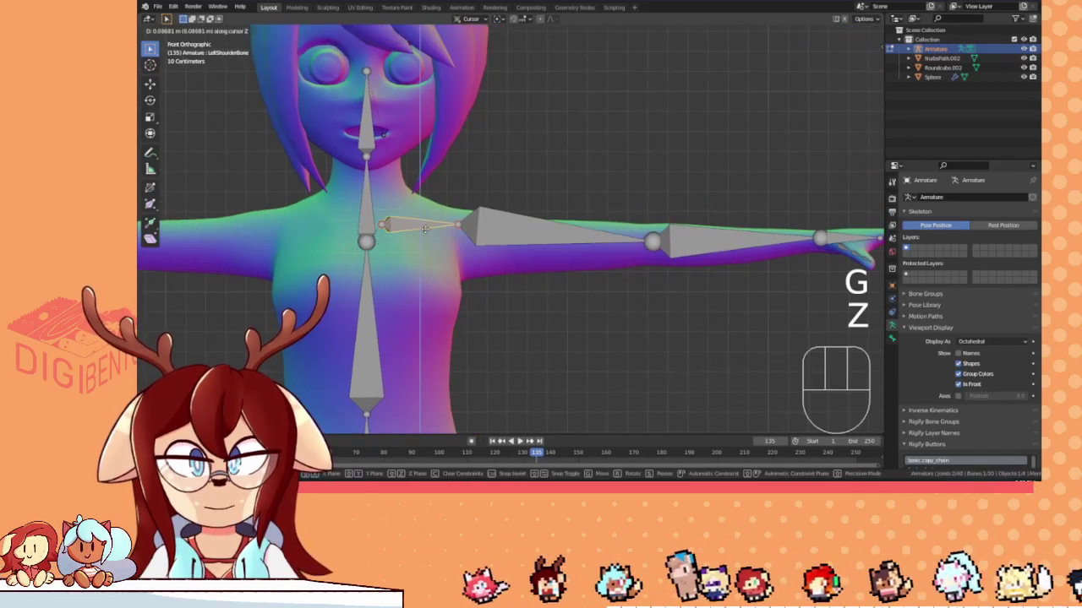
{"action": "scroll", "coordinate": [638, 235], "scroll_direction": "down", "scroll_amount": 2}
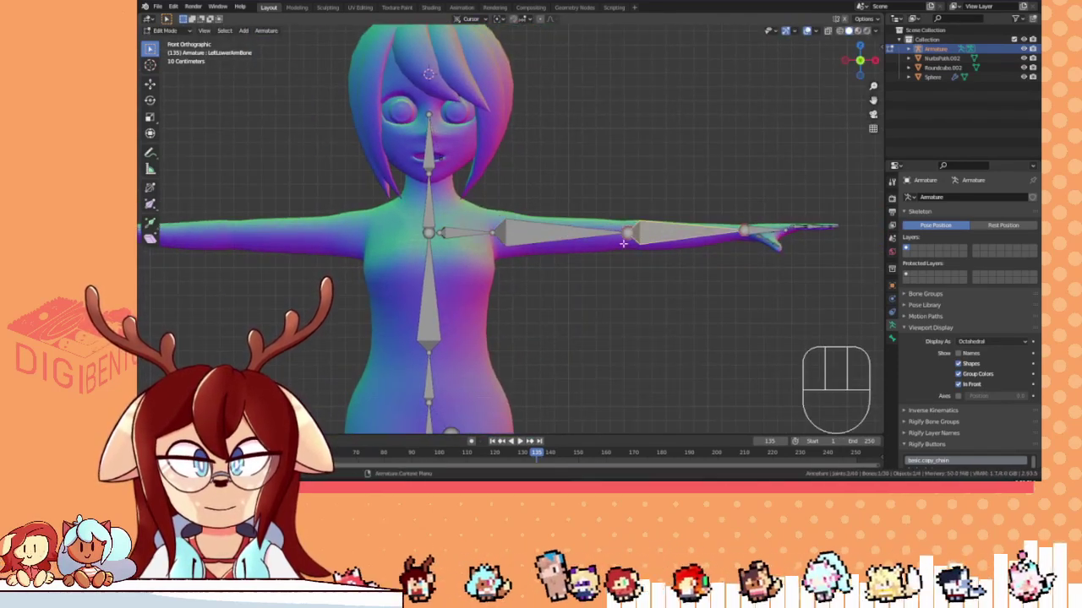
- Raise the left upper arm bone along Z and lower the elbow to the middle of the arm
{"action": "left_click", "coordinate": [535, 232], "text": "shift"}
{"action": "key", "text": "g"}
{"action": "key", "text": "z"}
{"action": "left_click", "coordinate": [525, 223]}
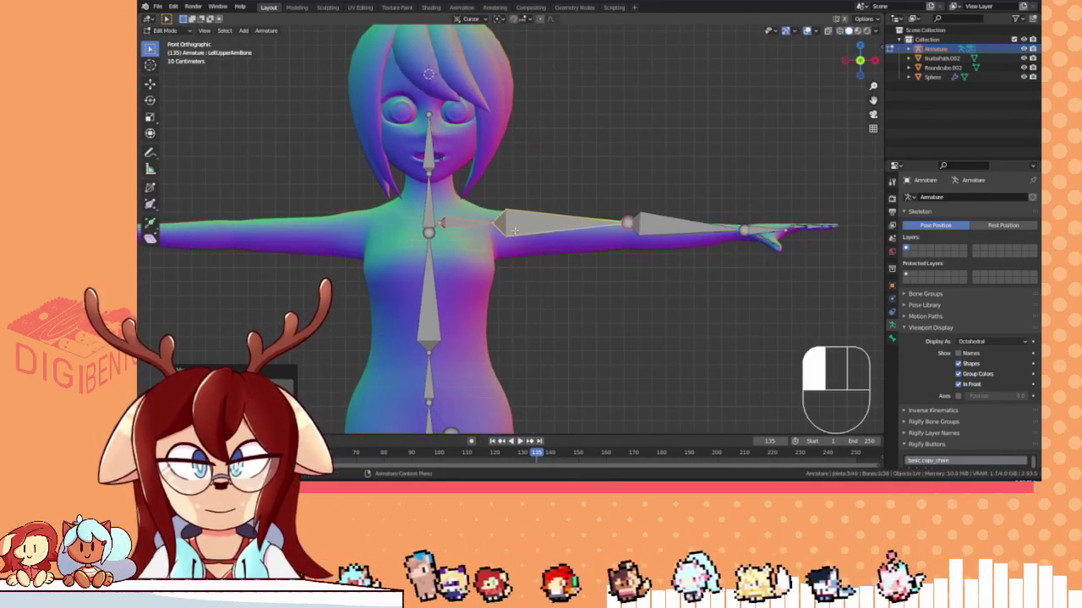
{"action": "left_click", "coordinate": [639, 227]}
{"action": "key", "text": "g"}
{"action": "key", "text": "z"}
{"action": "left_click", "coordinate": [639, 235]}
{"action": "middle_click_drag", "start_coordinate": [447, 224], "coordinate": [540, 220], "text": "shift"}
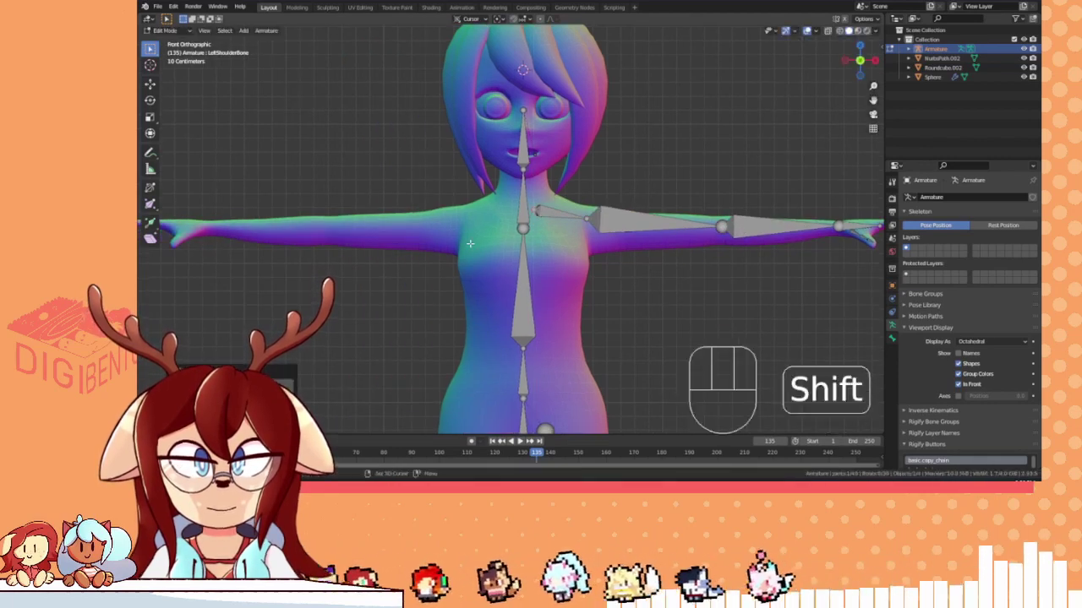
- In side view, shift the left lower leg bone at the knee along Y to fit the leg
{"action": "scroll", "coordinate": [464, 181], "scroll_direction": "down", "scroll_amount": 4}
{"action": "key", "text": "KP_3"}
{"action": "middle_click_drag", "start_coordinate": [471, 239], "coordinate": [527, 123], "text": "shift"}
{"action": "scroll", "coordinate": [558, 186], "scroll_direction": "up", "scroll_amount": 2}
{"action": "left_click", "coordinate": [565, 247]}
{"action": "left_click", "coordinate": [567, 258], "text": "shift"}
{"action": "key", "text": "g"}
{"action": "key", "text": "x"}
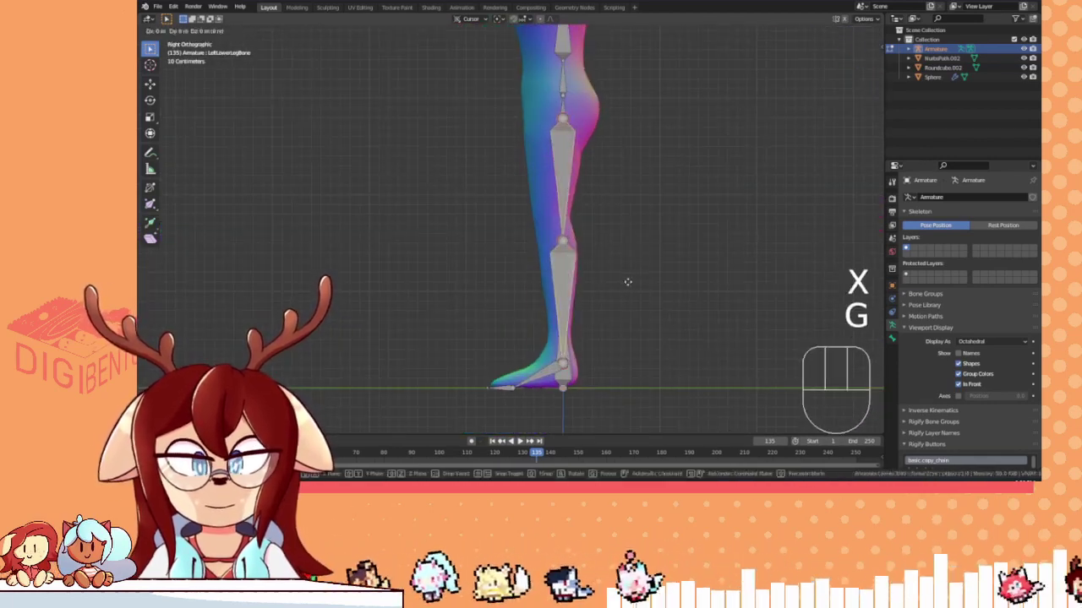
{"action": "key", "text": "y"}
{"action": "left_click", "coordinate": [621, 277]}
- In front view, move the left leg and foot bones along X into the leg, then align the toe end
{"action": "middle_click_drag", "start_coordinate": [620, 277], "coordinate": [652, 321]}
{"action": "key", "text": "KP_1"}
{"action": "key", "text": "g"}
{"action": "key", "text": "x"}
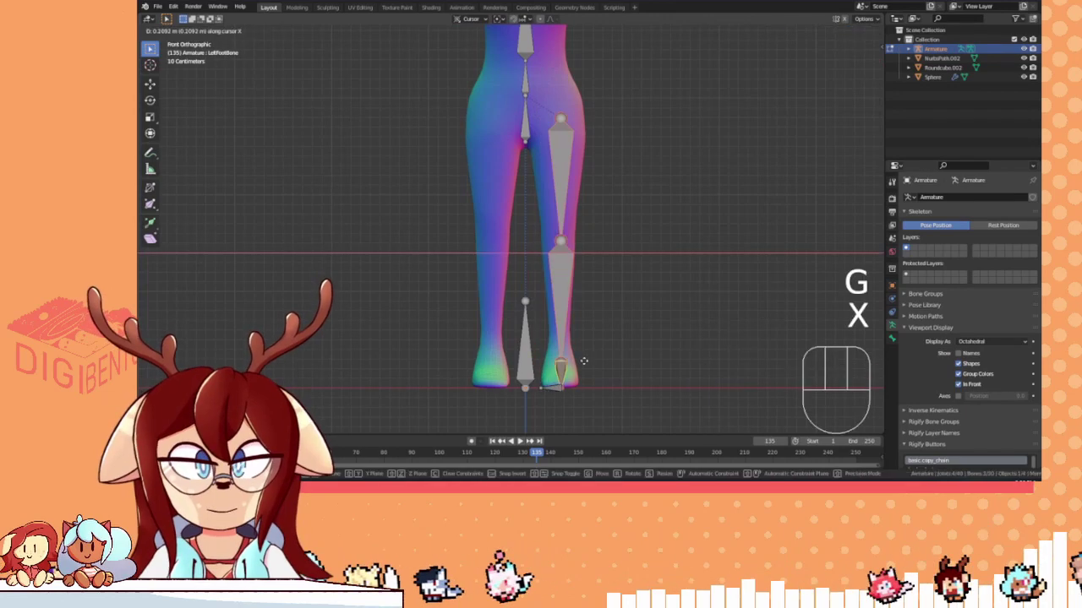
{"action": "left_click", "coordinate": [542, 389], "text": "shift"}
{"action": "key", "text": "g"}
{"action": "key", "text": "x"}
{"action": "left_click", "coordinate": [607, 397]}
{"action": "middle_click_drag", "start_coordinate": [583, 131], "coordinate": [593, 292], "text": "shift"}
{"action": "scroll", "coordinate": [593, 292], "scroll_direction": "down", "scroll_amount": 3}
{"action": "middle_click_drag", "start_coordinate": [593, 292], "coordinate": [595, 297]}
{"action": "key", "text": "KP_1"}
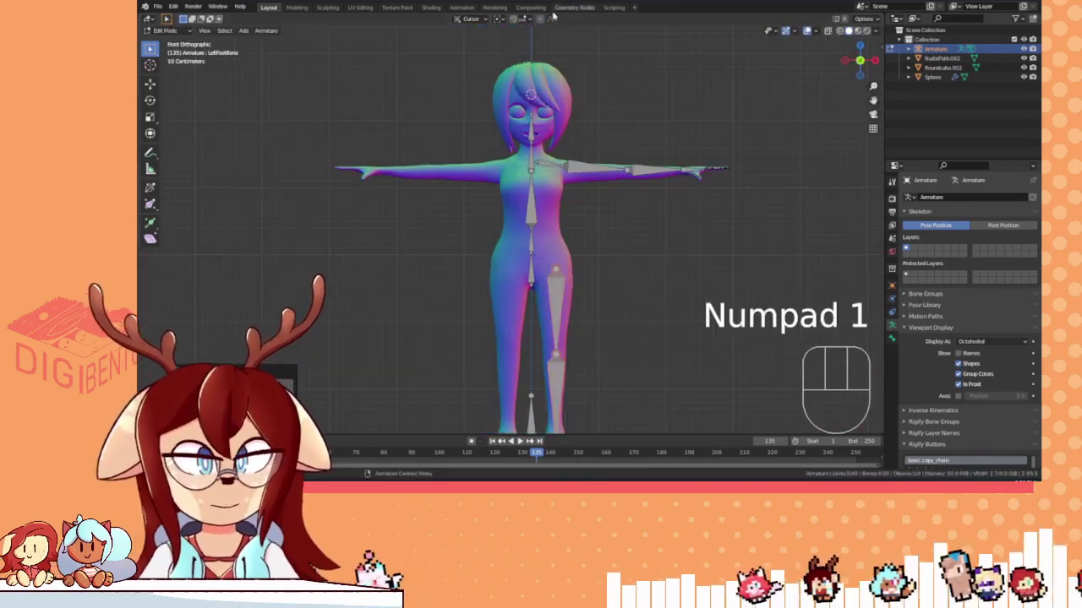
{"action": "scroll", "coordinate": [519, 369], "scroll_direction": "up", "scroll_amount": 4}
{"action": "left_click", "coordinate": [519, 369]}
{"action": "middle_click_drag", "start_coordinate": [553, 127], "coordinate": [528, 246], "text": "shift"}
{"action": "left_click", "coordinate": [512, 313]}
{"action": "key", "text": "g"}
{"action": "key", "text": "z"}
{"action": "right_click", "coordinate": [523, 193]}
- Raise the joint between the chest and neck bones along Z in front view
{"action": "scroll", "coordinate": [527, 245], "scroll_direction": "up", "scroll_amount": 2, "text": "shift"}
{"action": "left_click", "coordinate": [501, 252]}
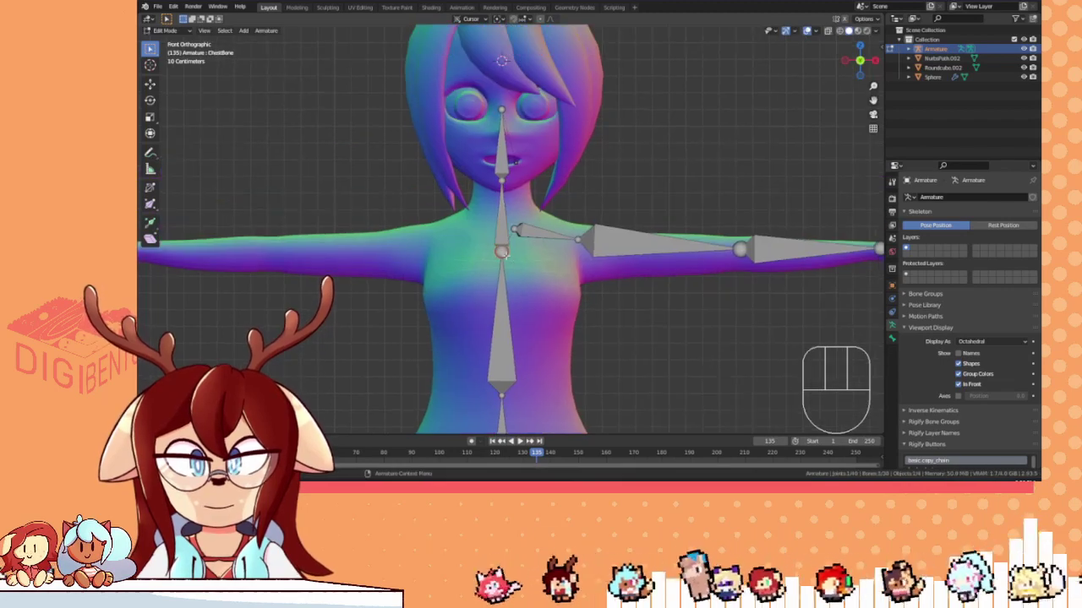
{"action": "key", "text": "g"}
{"action": "key", "text": "z"}
{"action": "left_click", "coordinate": [512, 216]}
- In side view, raise the neck and head joints along Z to fit the model's neck and head
{"action": "key", "text": "KP_3"}
{"action": "scroll", "coordinate": [512, 235], "scroll_direction": "up", "scroll_amount": 3}
{"action": "middle_click_drag", "start_coordinate": [604, 182], "coordinate": [578, 201], "text": "shift"}
{"action": "left_click", "coordinate": [512, 235]}
{"action": "key", "text": "g"}
{"action": "key", "text": "z"}
{"action": "left_click", "coordinate": [512, 206]}
{"action": "key", "text": "g"}
{"action": "key", "text": "z"}
{"action": "left_click", "coordinate": [579, 201]}
{"action": "middle_click_drag", "start_coordinate": [512, 217], "coordinate": [514, 306], "text": "shift"}
{"action": "key", "text": "g"}
{"action": "key", "text": "z"}
{"action": "middle_click_drag", "start_coordinate": [513, 253], "coordinate": [578, 260]}
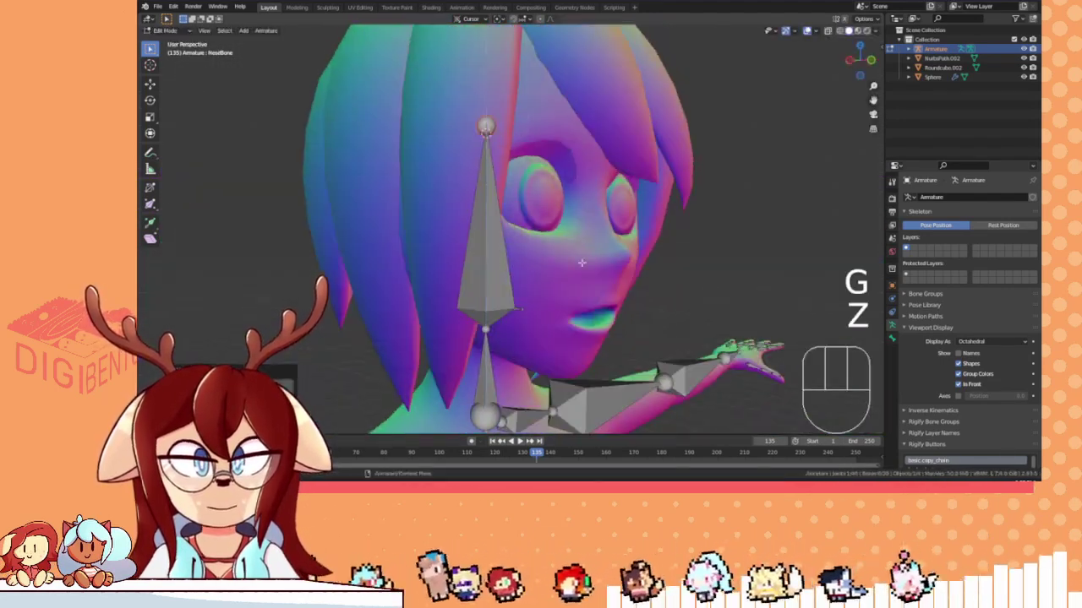
- Select the left eye bone and move it along X and Z to line up with the left eye
{"action": "scroll", "coordinate": [509, 272], "scroll_direction": "down", "scroll_amount": 4}
{"action": "middle_click_drag", "start_coordinate": [526, 281], "coordinate": [541, 279]}
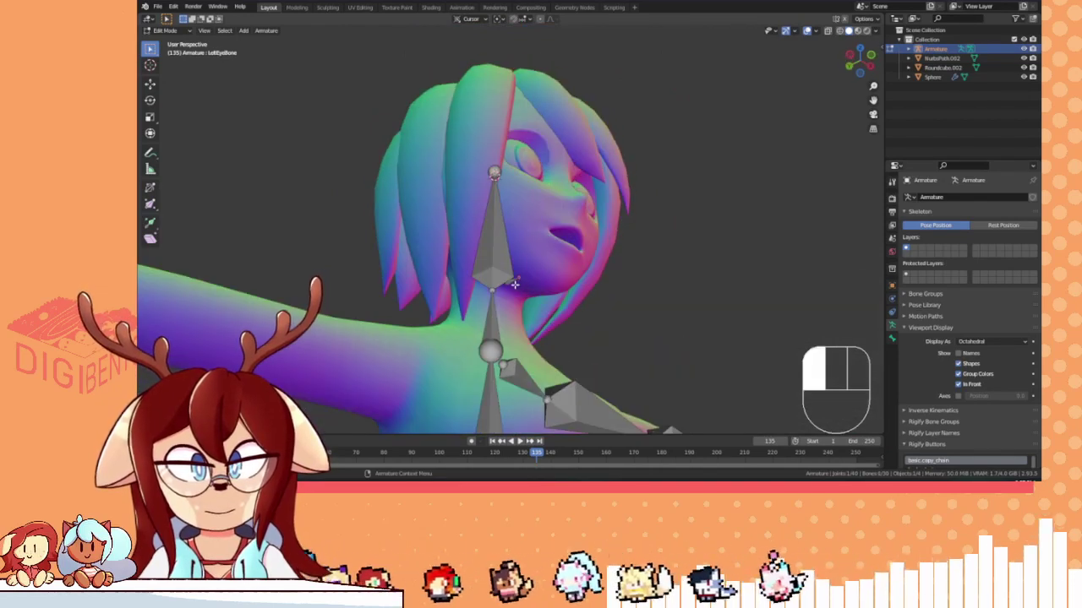
{"action": "key", "text": "KP_1"}
{"action": "scroll", "coordinate": [572, 190], "scroll_direction": "up", "scroll_amount": 5}
{"action": "scroll", "coordinate": [508, 235], "scroll_direction": "up", "scroll_amount": 3}
{"action": "key", "text": "g"}
{"action": "key", "text": "x"}
{"action": "middle_click_drag", "start_coordinate": [573, 190], "coordinate": [651, 239], "text": "shift"}
{"action": "left_click", "coordinate": [563, 233]}
{"action": "key", "text": "g"}
{"action": "key", "text": "z"}
{"action": "left_click", "coordinate": [563, 229]}
- Inspect the left eye bone's placement relative to the eyeball from several angles
{"action": "scroll", "coordinate": [557, 232], "scroll_direction": "down", "scroll_amount": 4}
{"action": "scroll", "coordinate": [618, 243], "scroll_direction": "up", "scroll_amount": 5}
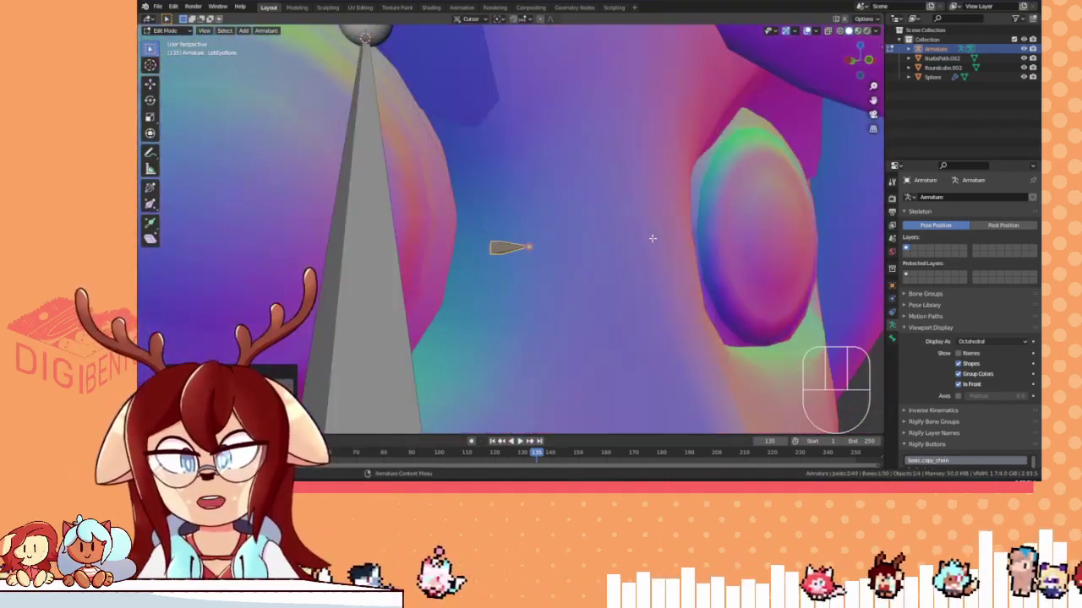
{"action": "scroll", "coordinate": [652, 239], "scroll_direction": "down", "scroll_amount": 6}
{"action": "left_click", "coordinate": [721, 249]}
{"action": "middle_click_drag", "start_coordinate": [722, 250], "coordinate": [597, 254]}
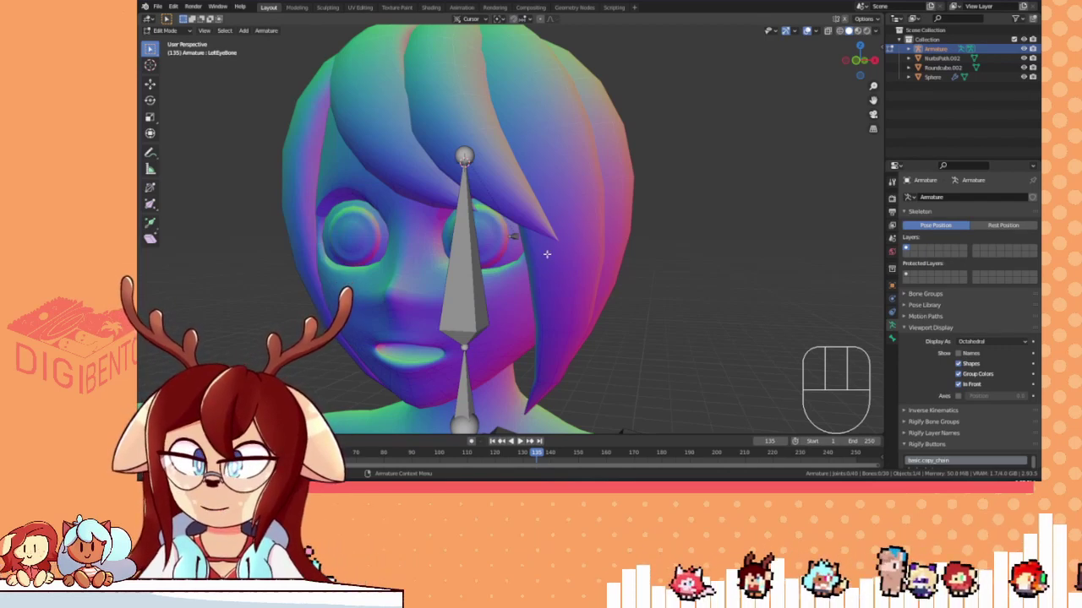
{"action": "middle_click_drag", "start_coordinate": [546, 253], "coordinate": [466, 232]}
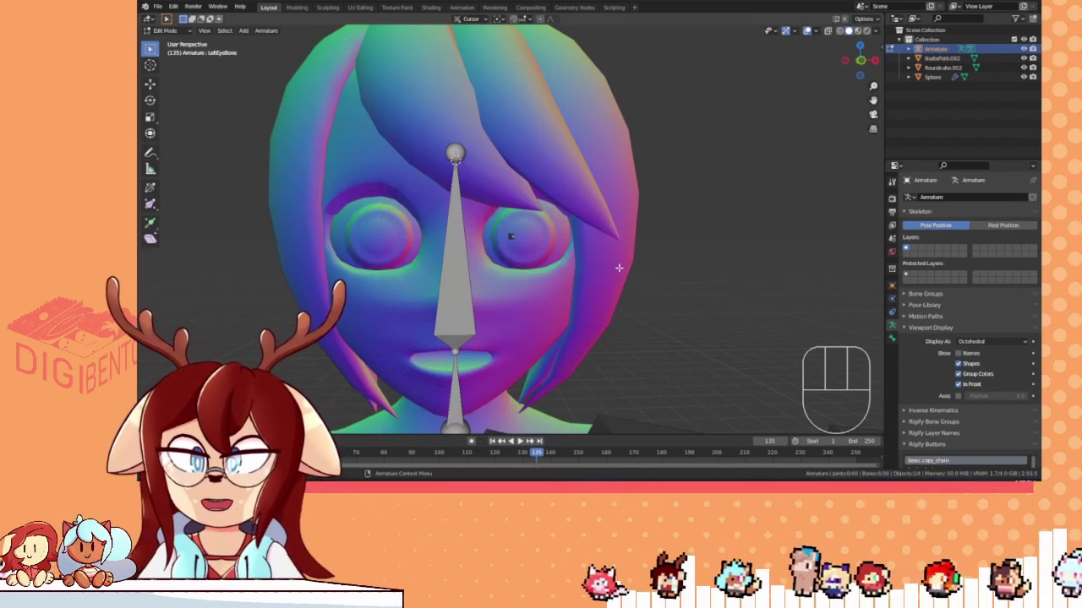
{"action": "middle_click_drag", "start_coordinate": [598, 280], "coordinate": [538, 250]}
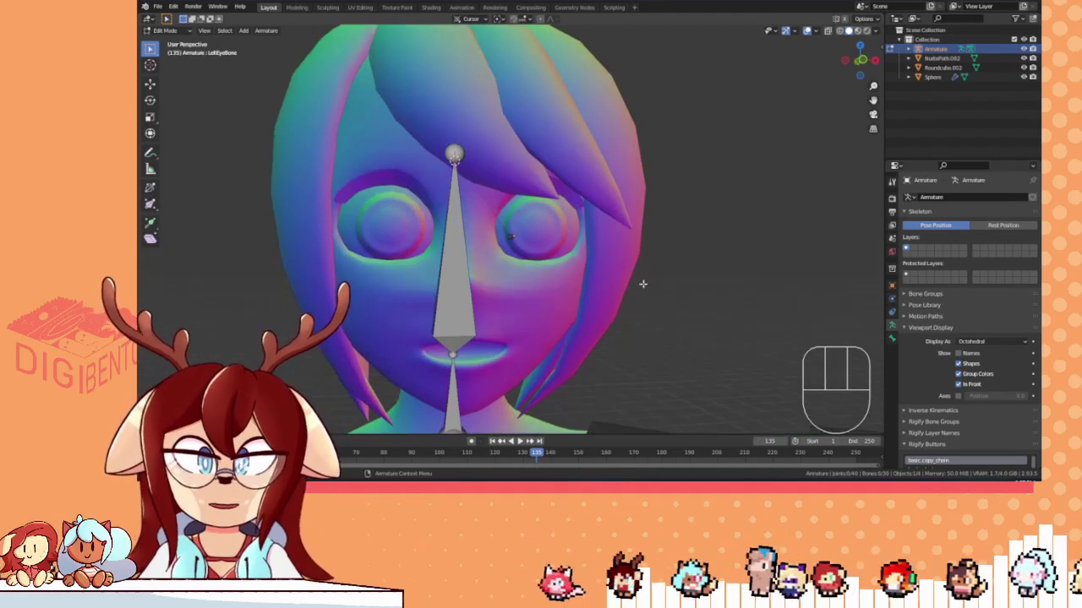
- Leave armature editing, select the Sphere eye mesh and enter its Edit Mode
{"action": "key", "text": "Tab"}
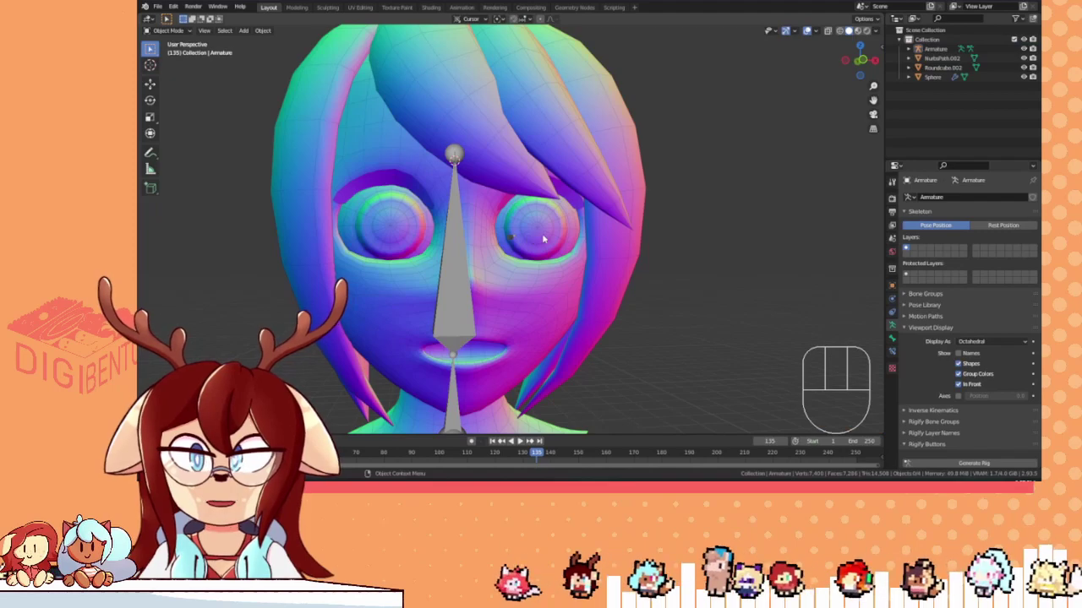
{"action": "left_click", "coordinate": [542, 233]}
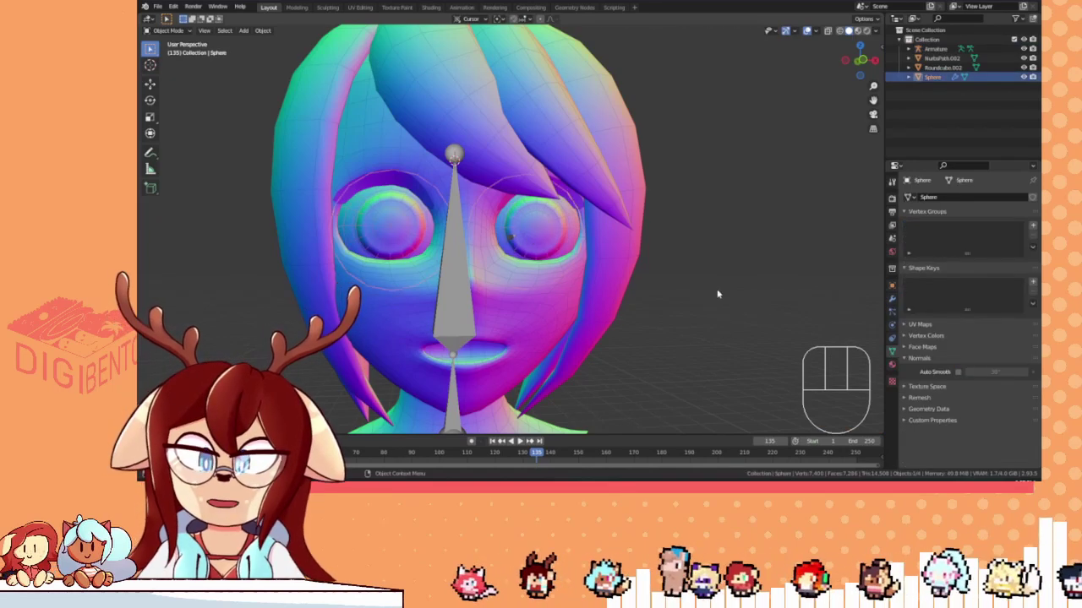
{"action": "middle_click_drag", "start_coordinate": [717, 294], "coordinate": [577, 239]}
{"action": "key", "text": "Tab"}
- Switch the eye mesh from vertex to face selection and bring up its face commands
{"action": "scroll", "coordinate": [589, 269], "scroll_direction": "up", "scroll_amount": 3}
{"action": "right_click", "coordinate": [577, 239]}
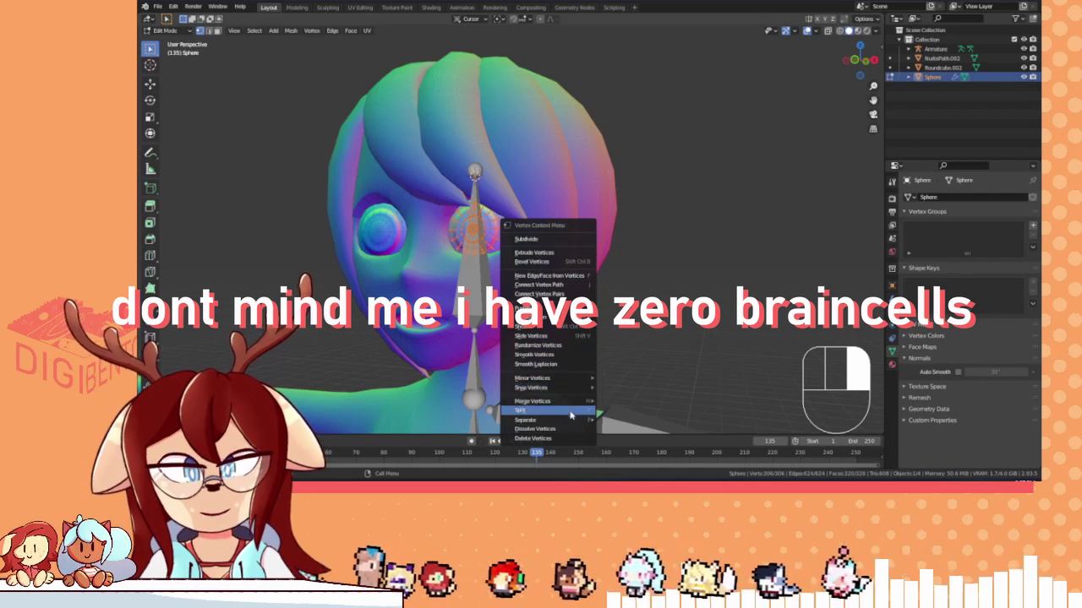
{"action": "mouse_move", "coordinate": [569, 421]}
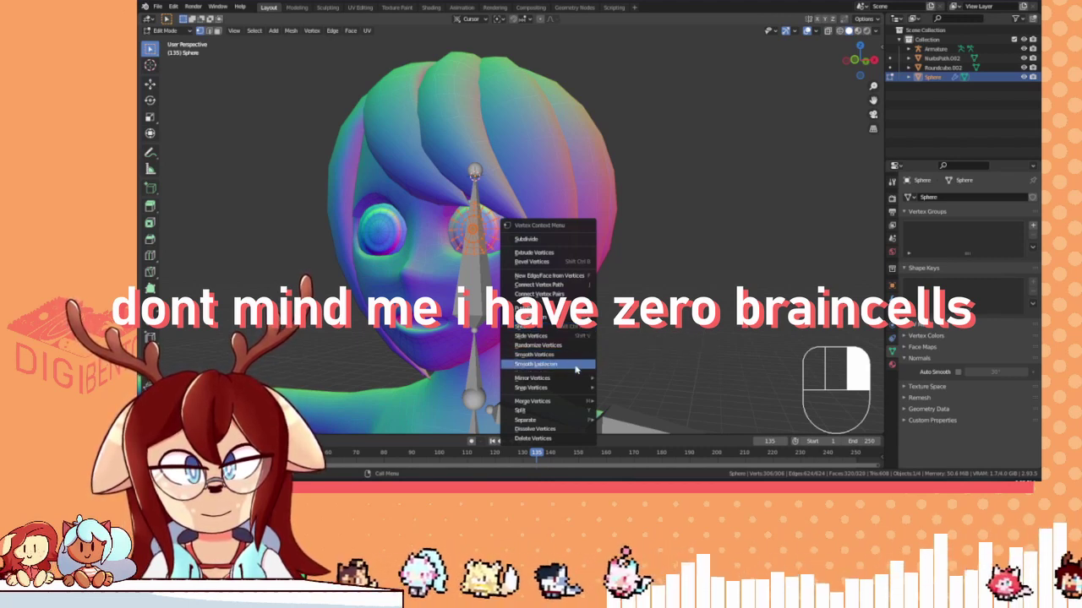
{"action": "mouse_move", "coordinate": [578, 380]}
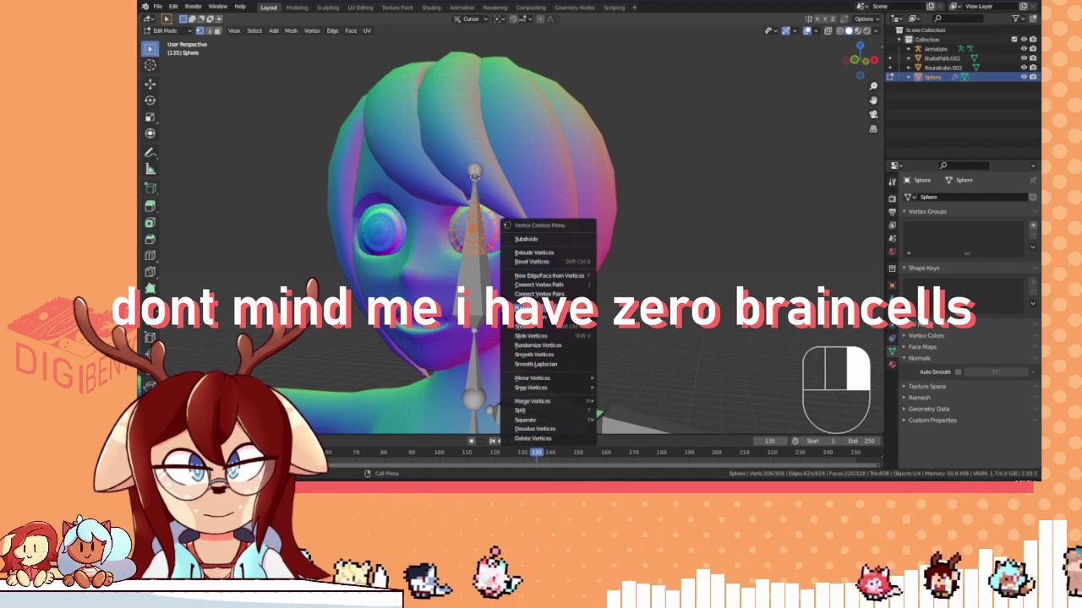
{"action": "right_click", "coordinate": [198, 31]}
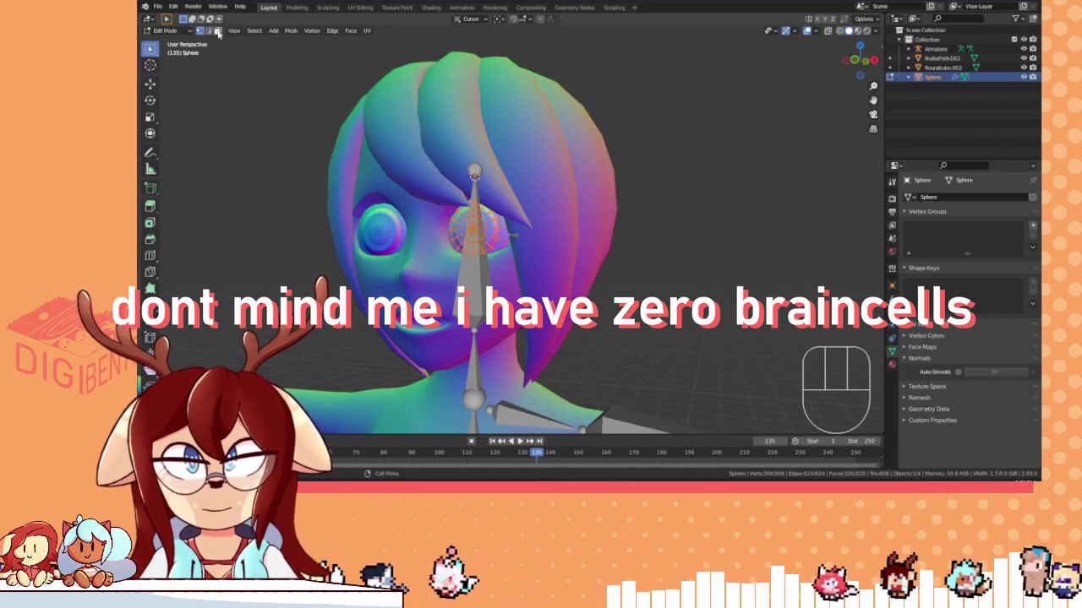
{"action": "right_click", "coordinate": [686, 221]}
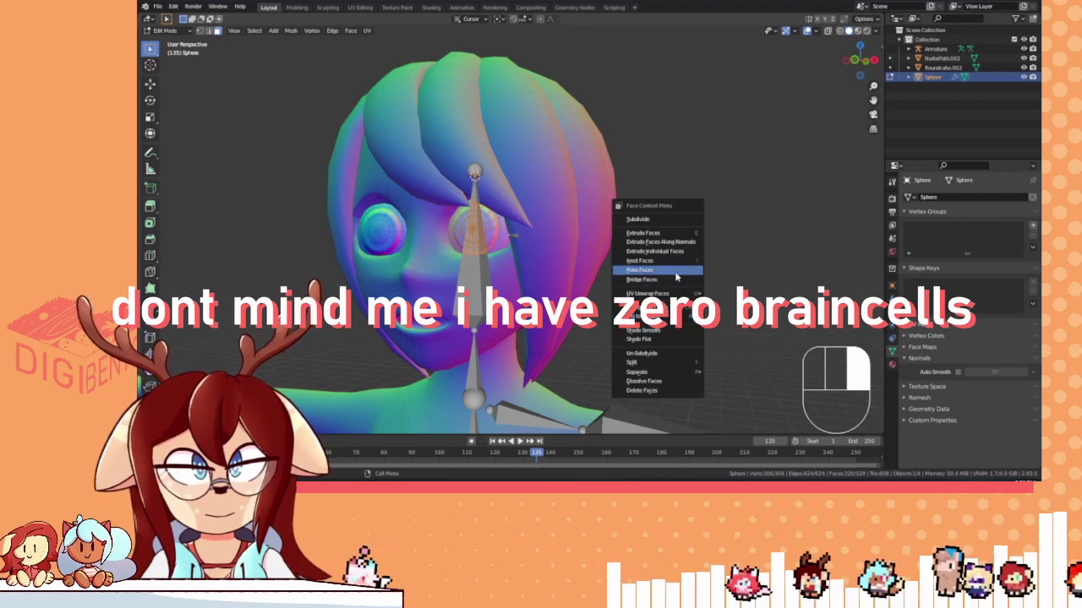
- Look through the vertex and add commands available for the eye mesh
{"action": "left_click", "coordinate": [234, 30]}
{"action": "left_click", "coordinate": [253, 30]}
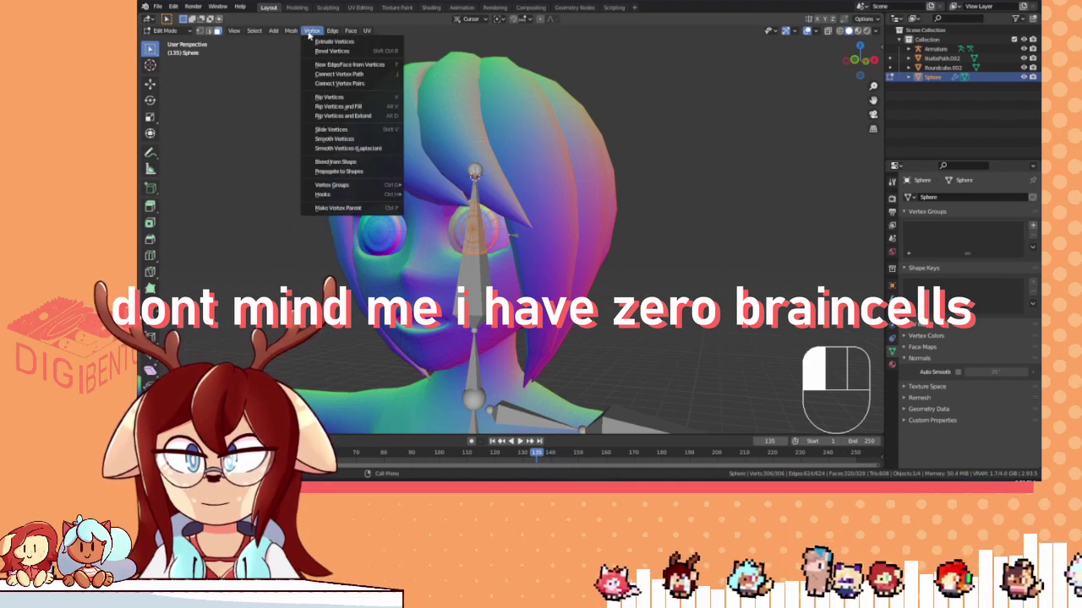
{"action": "mouse_move", "coordinate": [335, 32]}
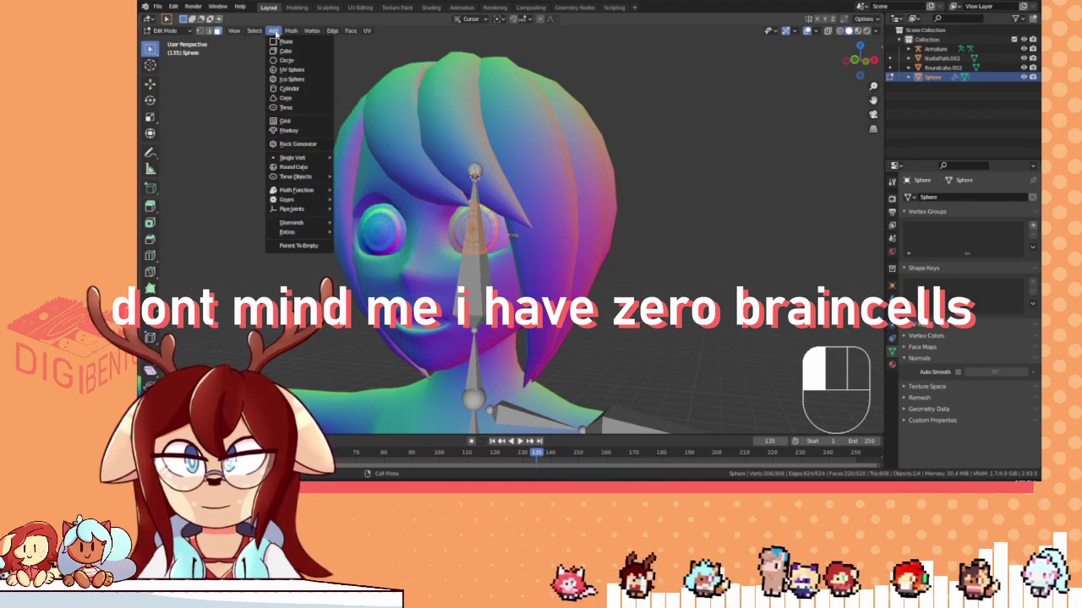
{"action": "mouse_move", "coordinate": [290, 33]}
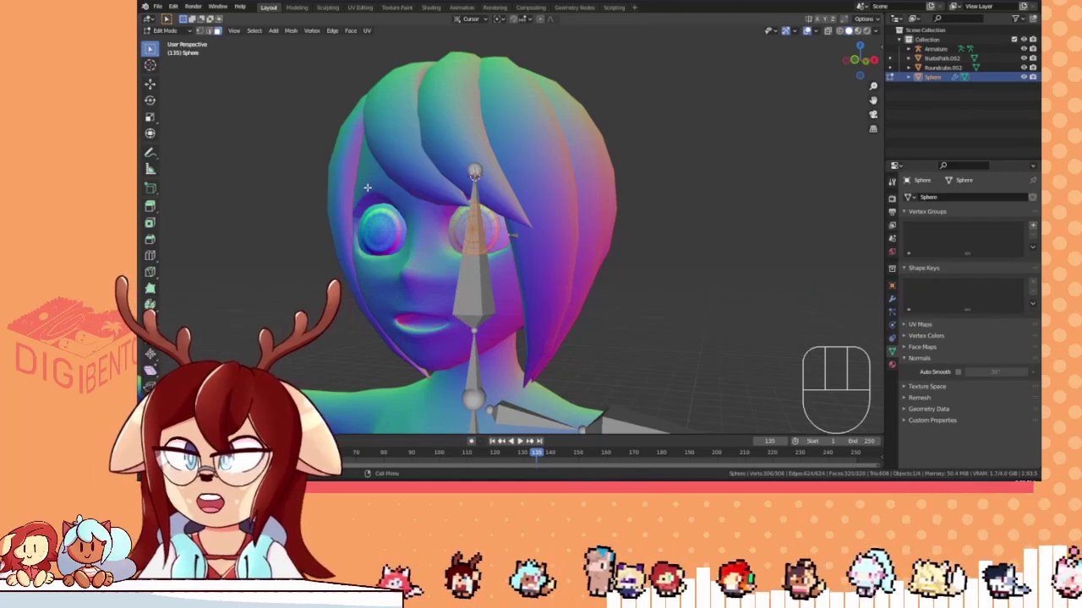
{"action": "middle_click_drag", "start_coordinate": [367, 188], "coordinate": [388, 186]}
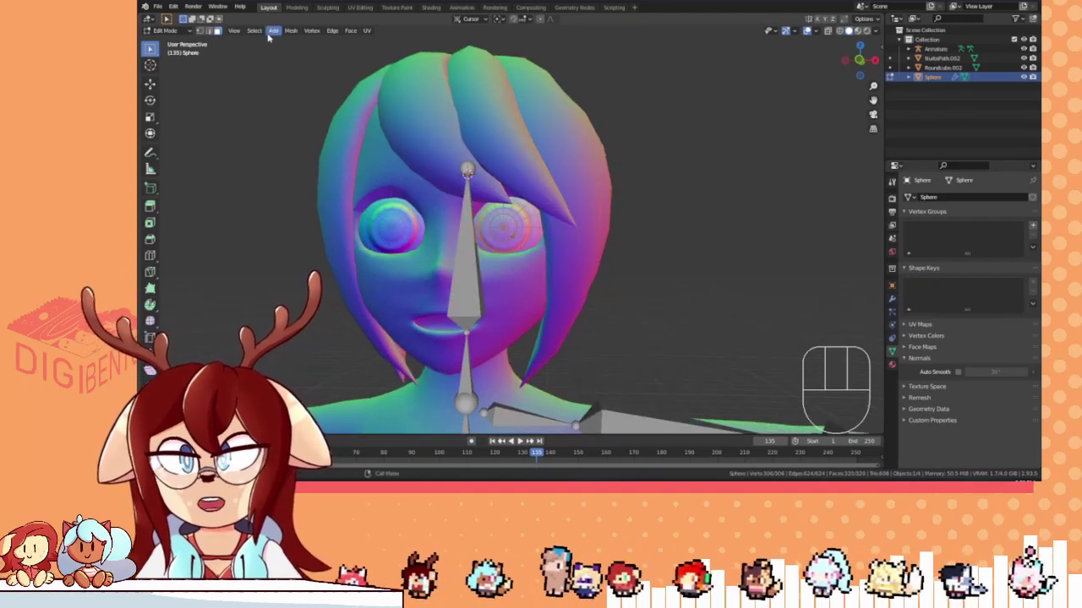
{"action": "left_click_drag", "start_coordinate": [271, 34], "coordinate": [420, 108]}
- Try rotating the left eye mesh freely around the 3D cursor
{"action": "middle_click_drag", "start_coordinate": [420, 108], "coordinate": [512, 242]}
{"action": "scroll", "coordinate": [577, 165], "scroll_direction": "up", "scroll_amount": 5}
{"action": "key", "text": "r"}
{"action": "key", "text": "r"}
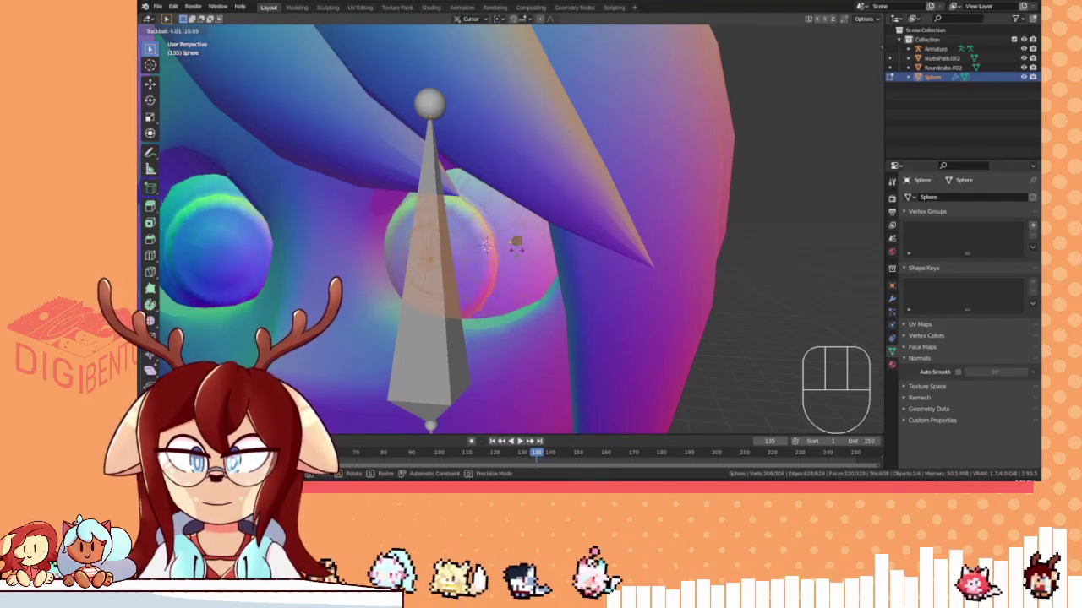
{"action": "right_click", "coordinate": [517, 266]}
- Leave Edit Mode on the eye mesh and apply its Mirror modifier
{"action": "middle_click_drag", "start_coordinate": [517, 267], "coordinate": [534, 259]}
{"action": "scroll", "coordinate": [536, 258], "scroll_direction": "down", "scroll_amount": 4}
{"action": "key", "text": "Tab"}
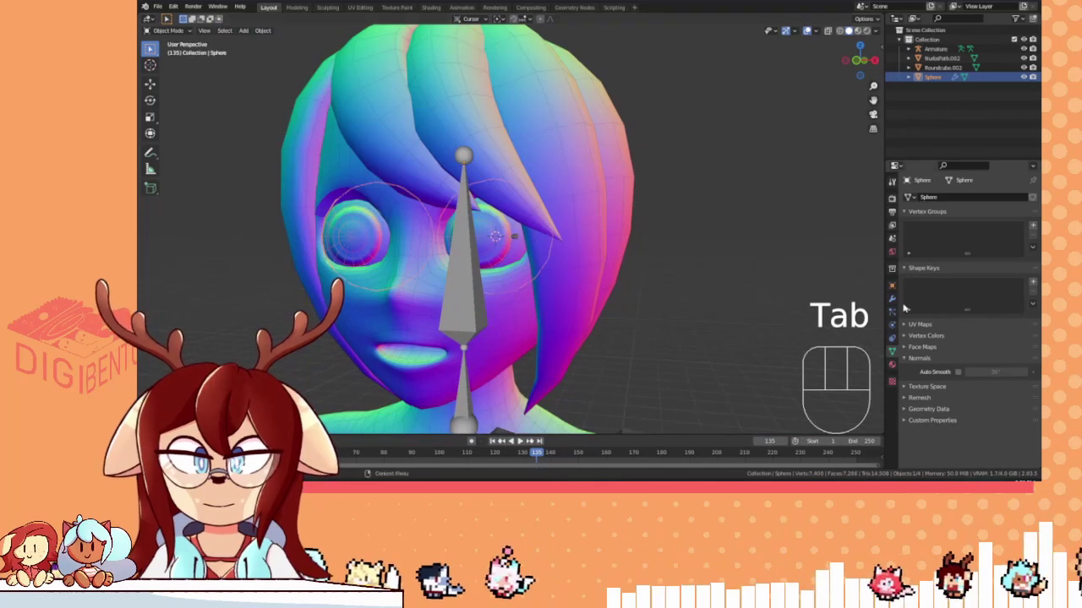
{"action": "left_click", "coordinate": [892, 298]}
{"action": "left_click", "coordinate": [1012, 214]}
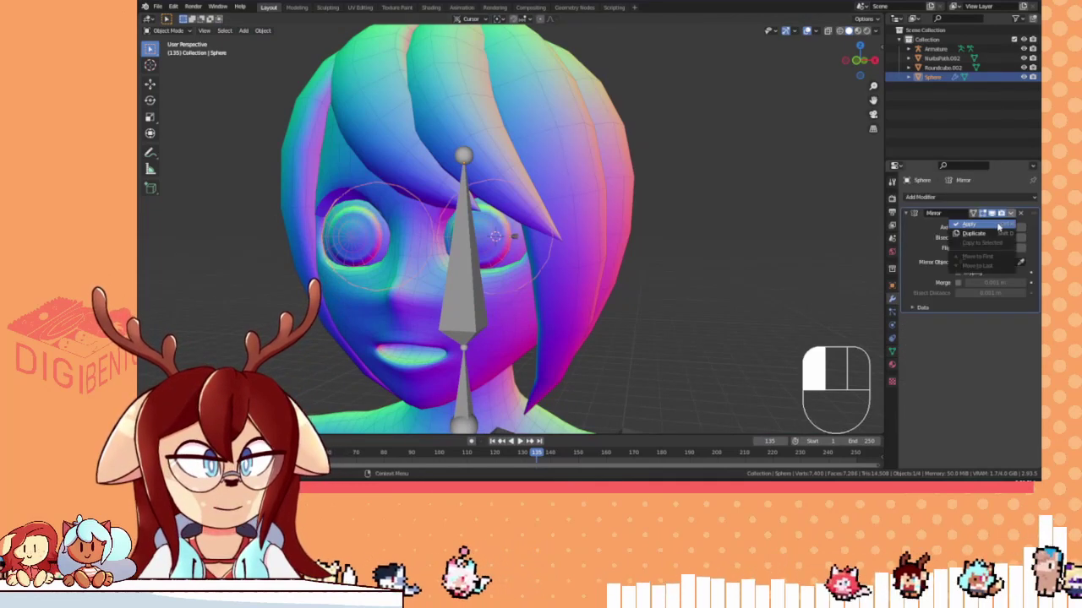
{"action": "left_click", "coordinate": [997, 224]}
- Return to Edit Mode with both eyes' geometry and change the transform pivot point
{"action": "key", "text": "Tab"}
{"action": "key", "text": "r"}
{"action": "key", "text": "r"}
{"action": "key", "text": "Escape"}
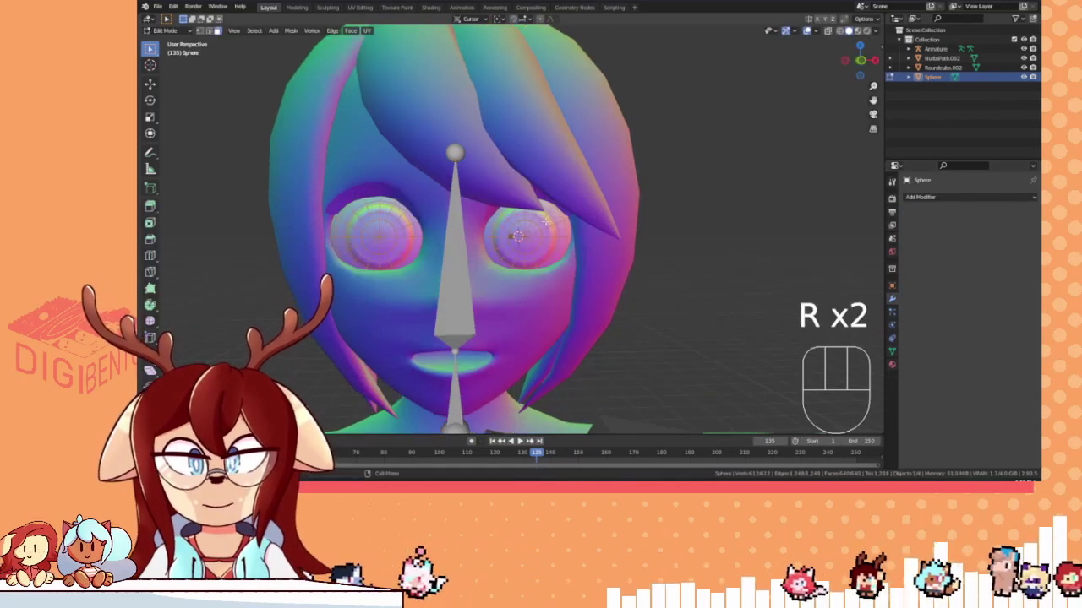
{"action": "left_click", "coordinate": [498, 18]}
{"action": "left_click", "coordinate": [543, 63]}
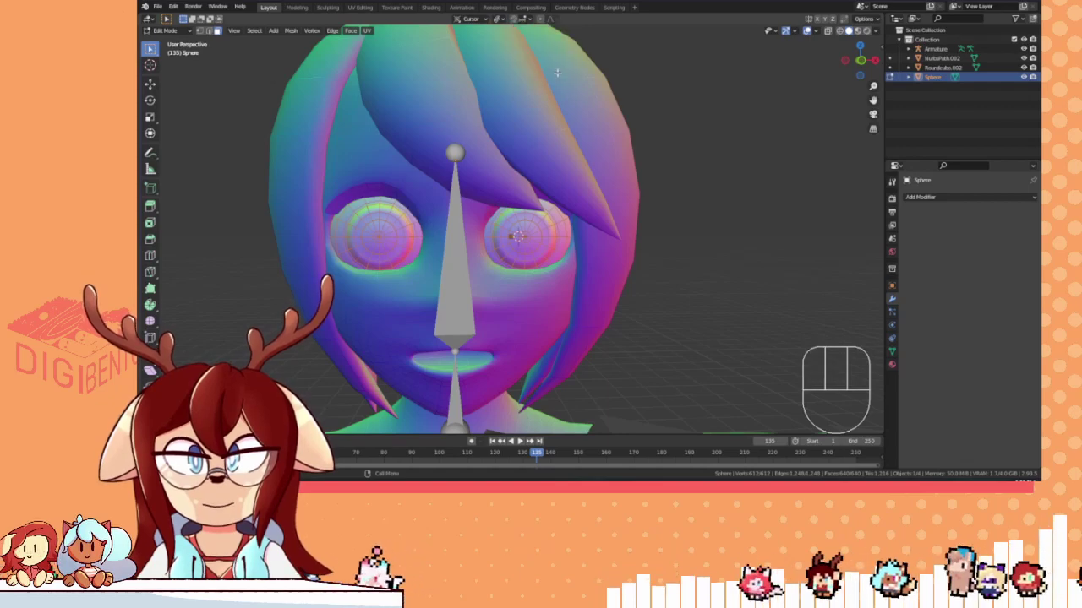
- Try freely rotating both eyeballs in their sockets with the changed pivot point
{"action": "key", "text": "r"}
{"action": "key", "text": "r"}
{"action": "scroll", "coordinate": [657, 214], "scroll_direction": "up", "scroll_amount": 5}
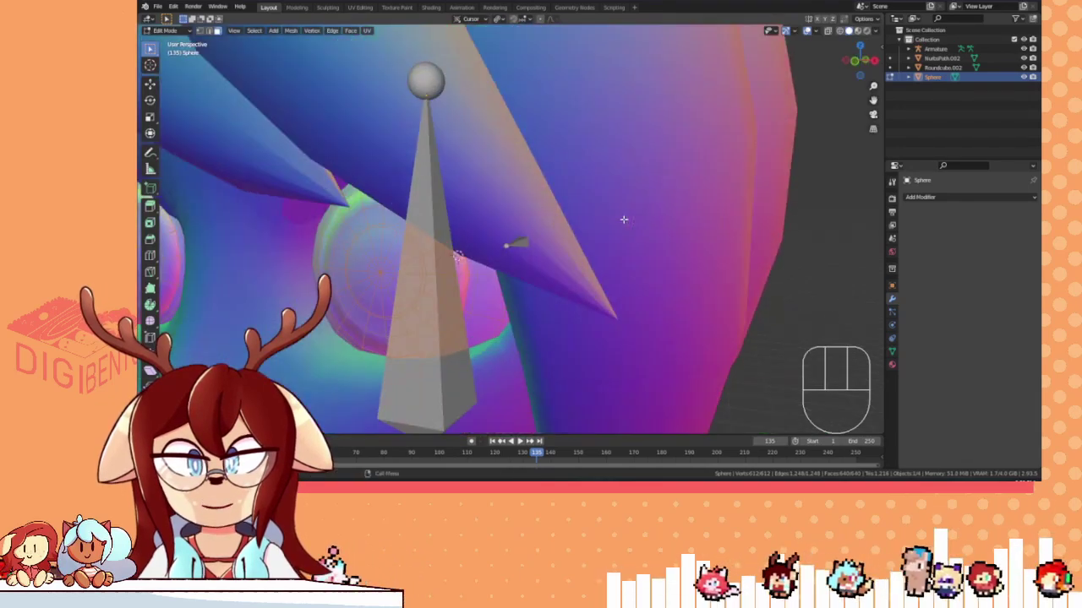
{"action": "key", "text": "r"}
{"action": "key", "text": "r"}
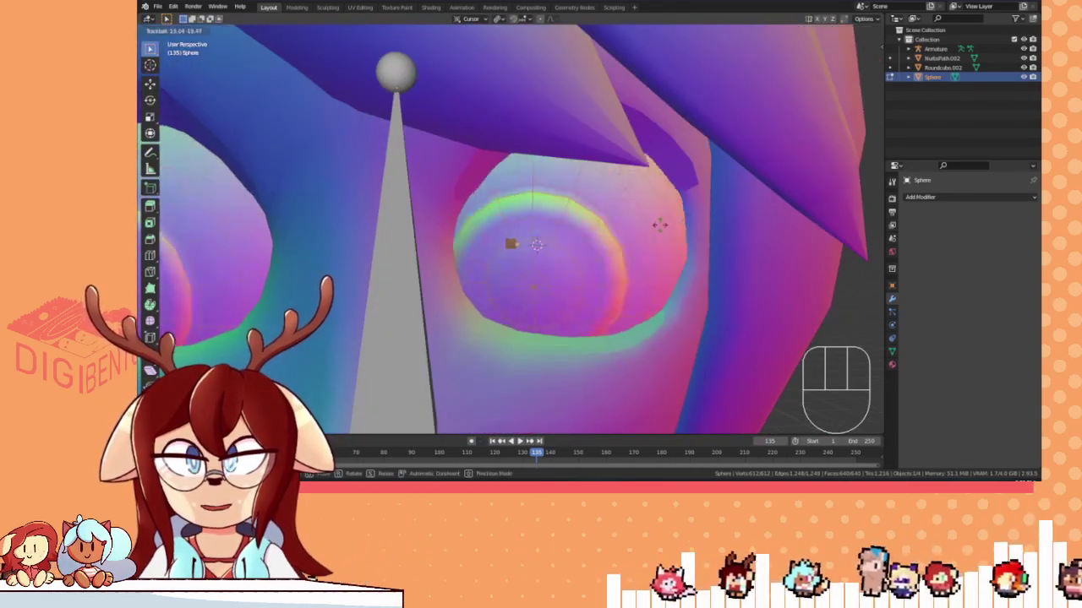
{"action": "left_click", "coordinate": [671, 223]}
{"action": "middle_click_drag", "start_coordinate": [671, 223], "coordinate": [615, 222]}
{"action": "key", "text": "r"}
{"action": "key", "text": "r"}
{"action": "left_click", "coordinate": [636, 222]}
- Switch from the eye mesh to editing the armature and snap the left eye bone to the 3D cursor
{"action": "mouse_move", "coordinate": [615, 222]}
{"action": "middle_mouse_down", "text": "shift"}
{"action": "mouse_move", "coordinate": [646, 211]}
{"action": "mouse_move", "coordinate": [541, 216]}
{"action": "mouse_move", "coordinate": [629, 233]}
{"action": "middle_mouse_up", "text": "shift"}
{"action": "key", "text": "Tab"}
{"action": "left_click", "coordinate": [571, 214]}
{"action": "key", "text": "Tab"}
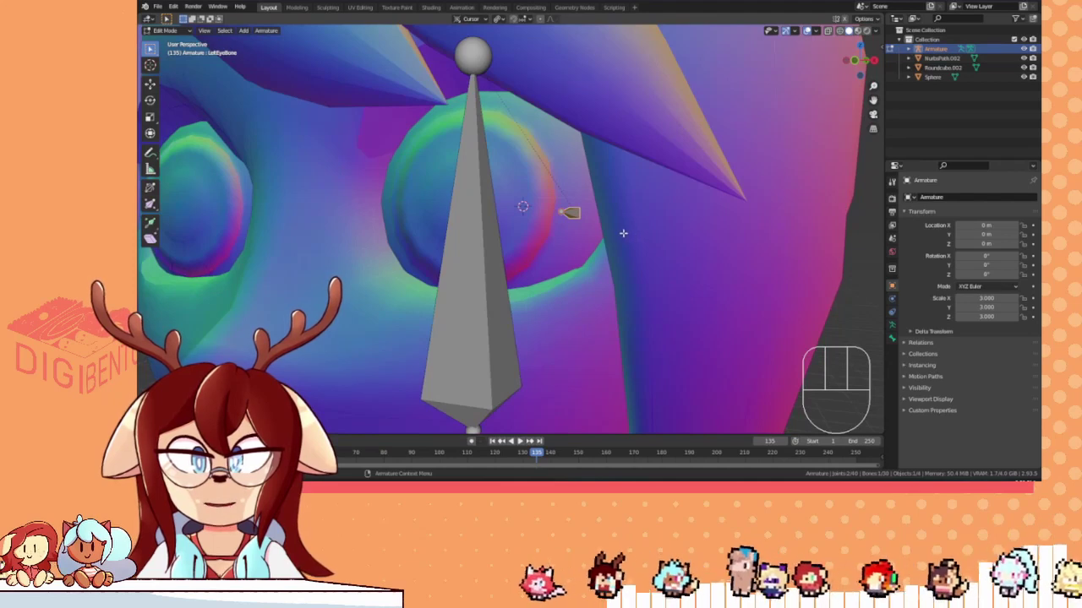
{"action": "right_click", "coordinate": [447, 119]}
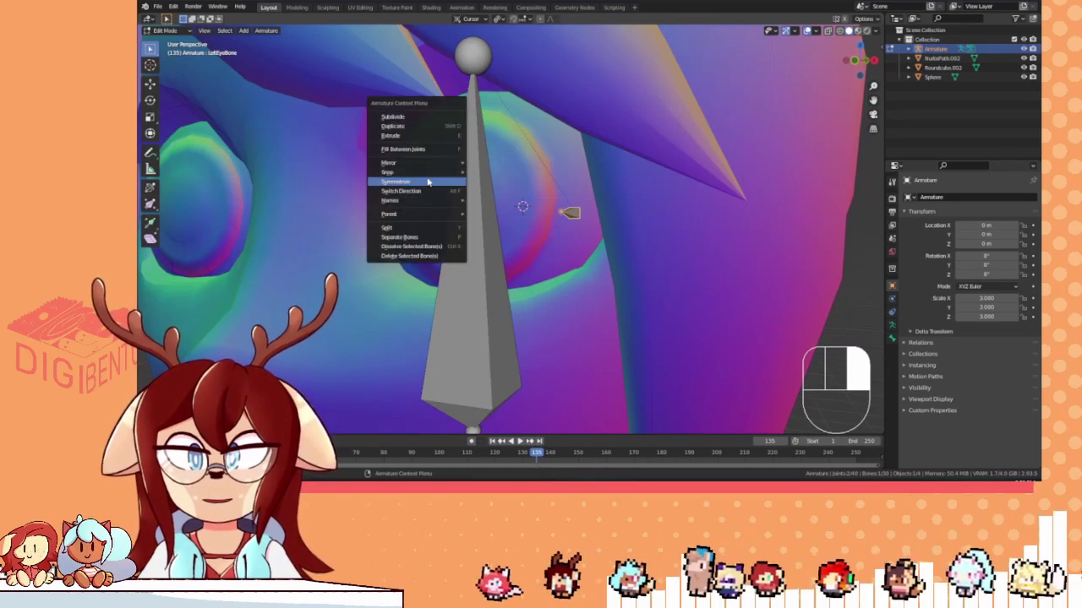
{"action": "mouse_move", "coordinate": [427, 173]}
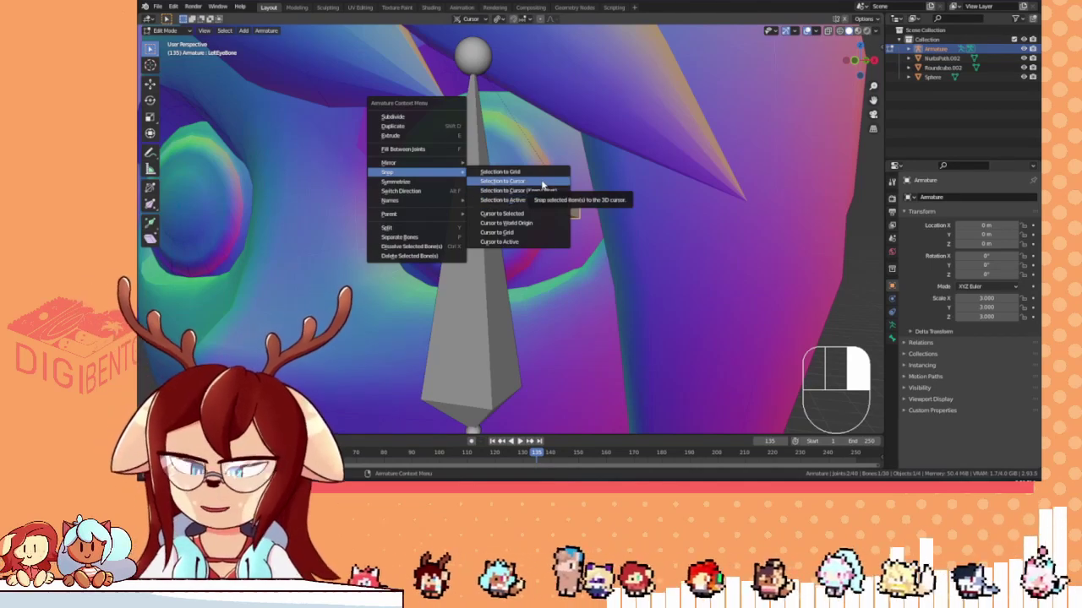
{"action": "left_click", "coordinate": [545, 184]}
- Inspect the head, eye and arm bones against the character from several angles
{"action": "middle_click_drag", "start_coordinate": [547, 183], "coordinate": [573, 258]}
{"action": "scroll", "coordinate": [622, 190], "scroll_direction": "down", "scroll_amount": 6}
{"action": "scroll", "coordinate": [548, 217], "scroll_direction": "down", "scroll_amount": 4}
{"action": "left_click", "coordinate": [562, 249]}
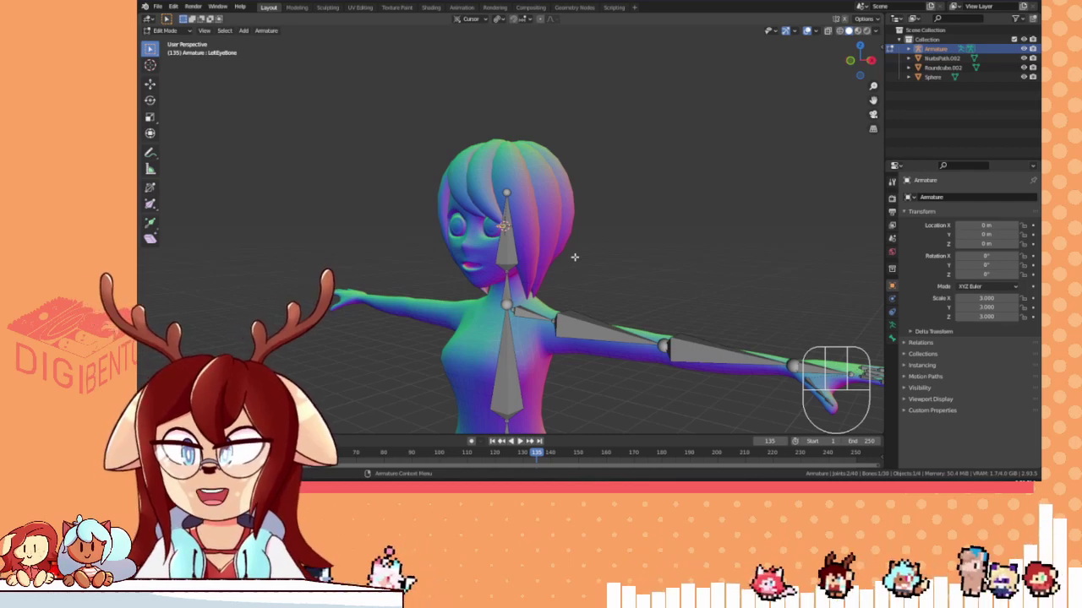
{"action": "key", "text": "KP_0"}
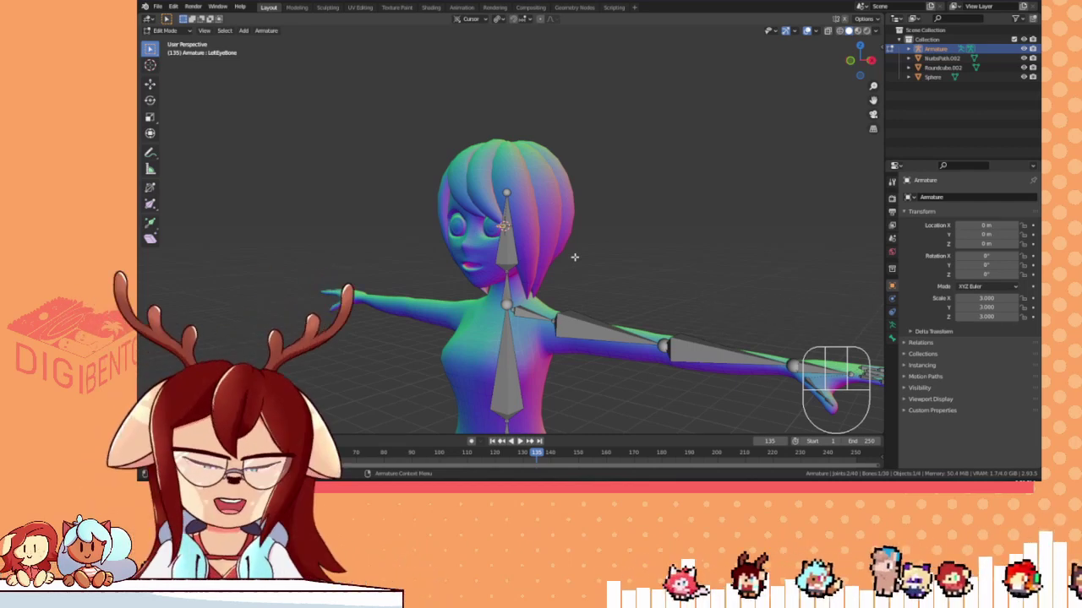
{"action": "middle_click_drag", "start_coordinate": [415, 204], "coordinate": [498, 213]}
{"action": "scroll", "coordinate": [524, 236], "scroll_direction": "up", "scroll_amount": 3}
{"action": "middle_click_drag", "start_coordinate": [555, 262], "coordinate": [537, 221], "text": "shift"}
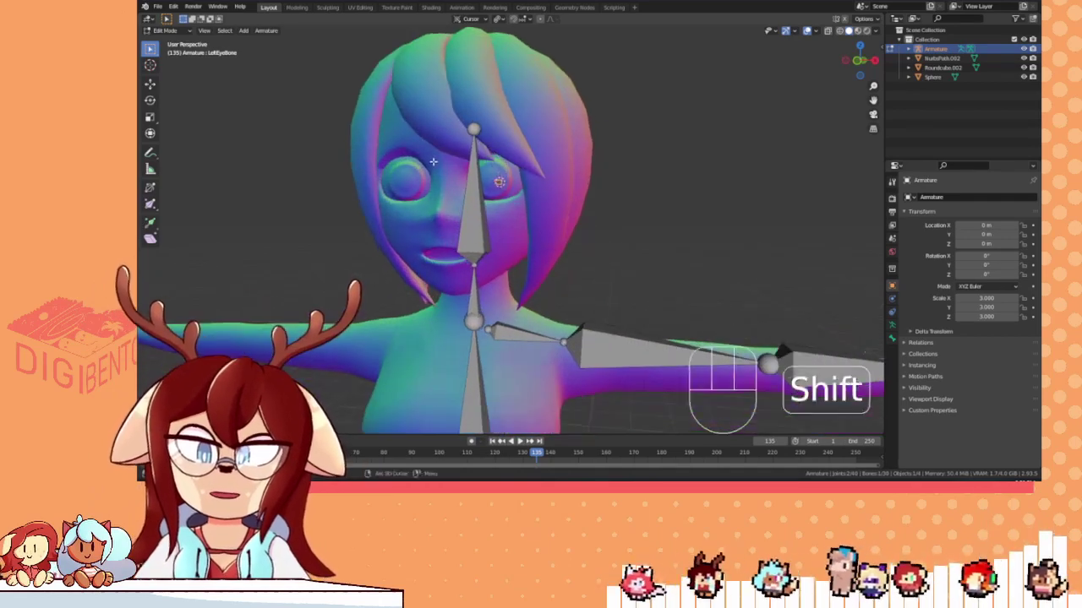
{"action": "scroll", "coordinate": [536, 216], "scroll_direction": "up", "scroll_amount": 2}
{"action": "mouse_move", "coordinate": [448, 189]}
{"action": "middle_mouse_down"}
{"action": "mouse_move", "coordinate": [534, 192]}
{"action": "mouse_move", "coordinate": [513, 212]}
{"action": "mouse_move", "coordinate": [443, 206]}
{"action": "middle_mouse_up"}
{"action": "scroll", "coordinate": [443, 206], "scroll_direction": "down", "scroll_amount": 3}
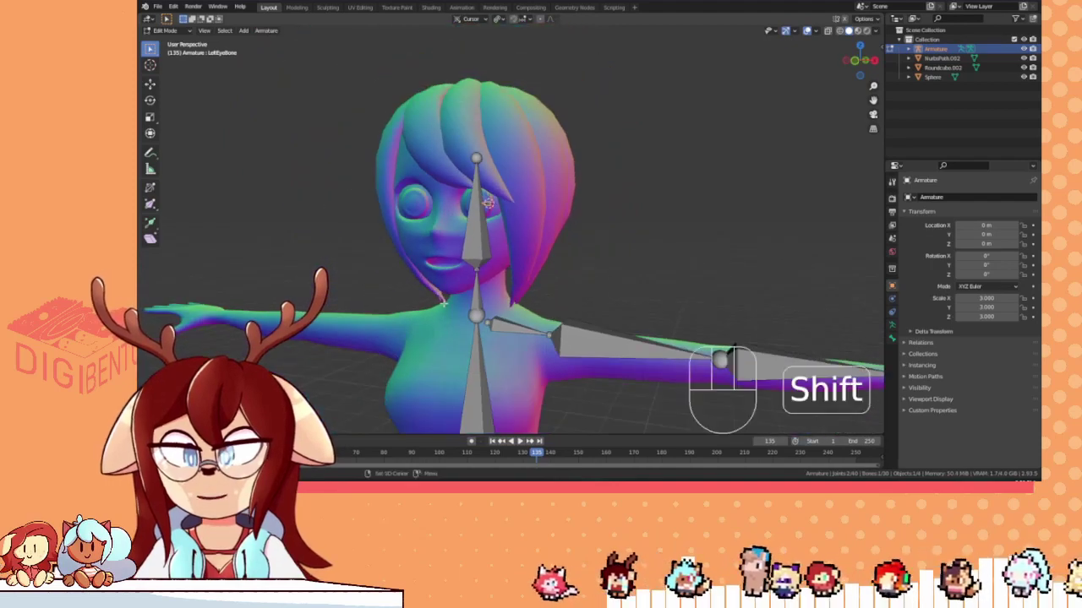
- In the right side view, raise the left foot and toe bones along Z to fit the foot mesh
{"action": "scroll", "coordinate": [460, 227], "scroll_direction": "down", "scroll_amount": 4}
{"action": "middle_click_drag", "start_coordinate": [452, 304], "coordinate": [473, 160], "text": "shift"}
{"action": "scroll", "coordinate": [498, 262], "scroll_direction": "down", "scroll_amount": 1}
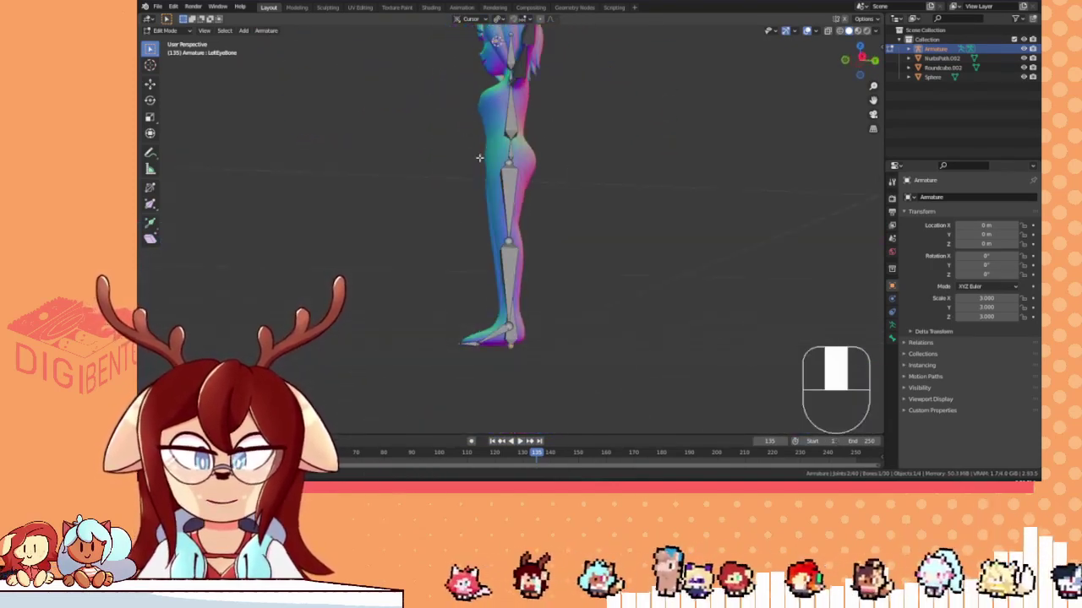
{"action": "key", "text": "KP_3"}
{"action": "scroll", "coordinate": [486, 190], "scroll_direction": "up", "scroll_amount": 6}
{"action": "middle_click_drag", "start_coordinate": [513, 372], "coordinate": [503, 193], "text": "shift"}
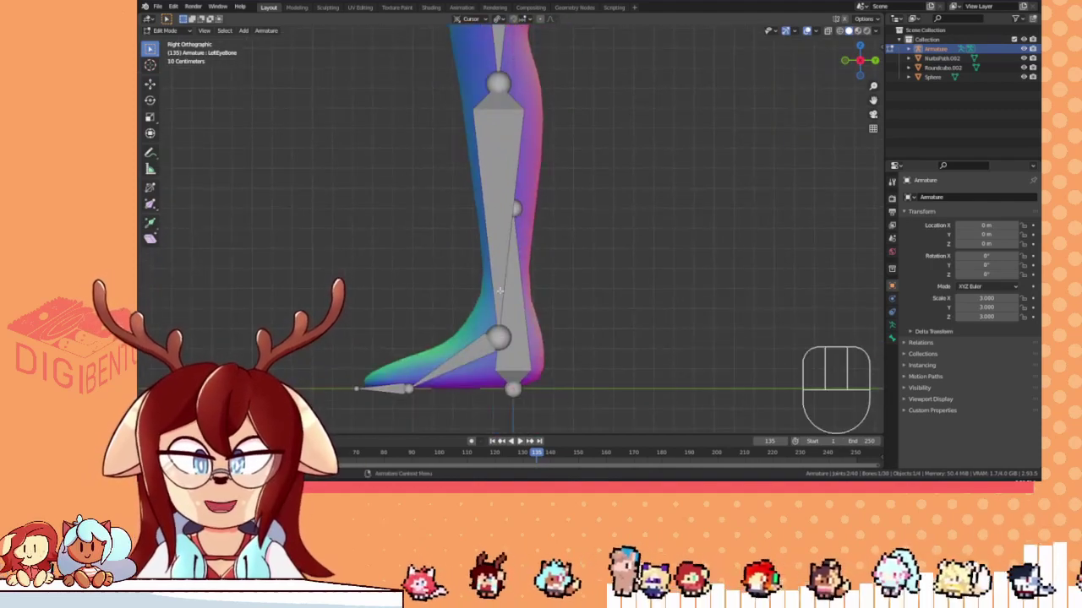
{"action": "left_click", "coordinate": [479, 357]}
{"action": "left_click", "coordinate": [402, 391]}
{"action": "key", "text": "g"}
{"action": "key", "text": "y"}
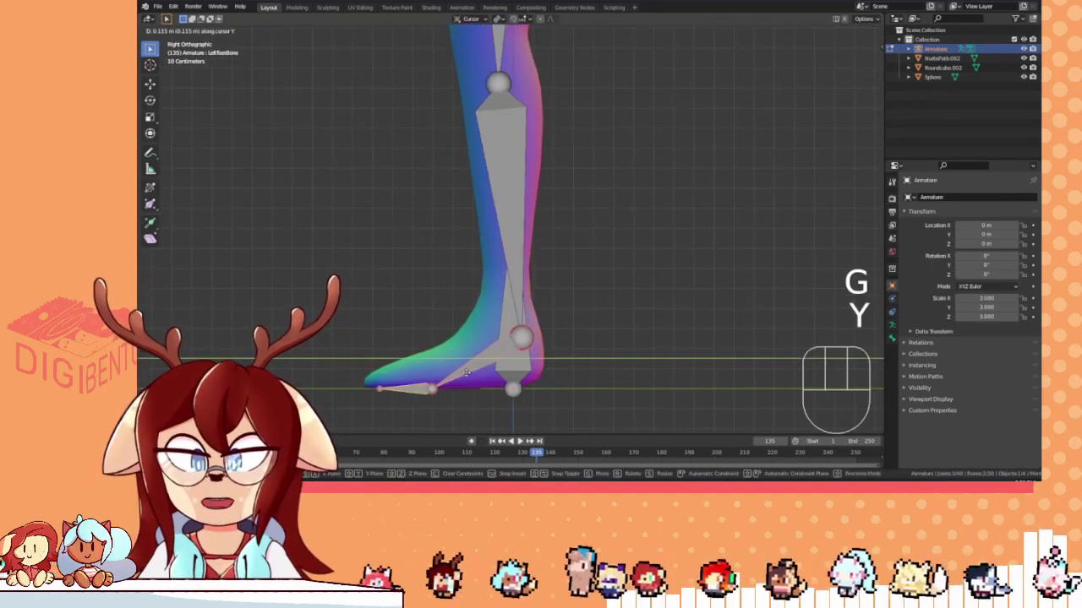
{"action": "key", "text": "z"}
{"action": "left_click", "coordinate": [469, 364]}
- Move the joint between the left foot and toe bones toward the heel along Y
{"action": "left_click", "coordinate": [412, 373]}
{"action": "key", "text": "g"}
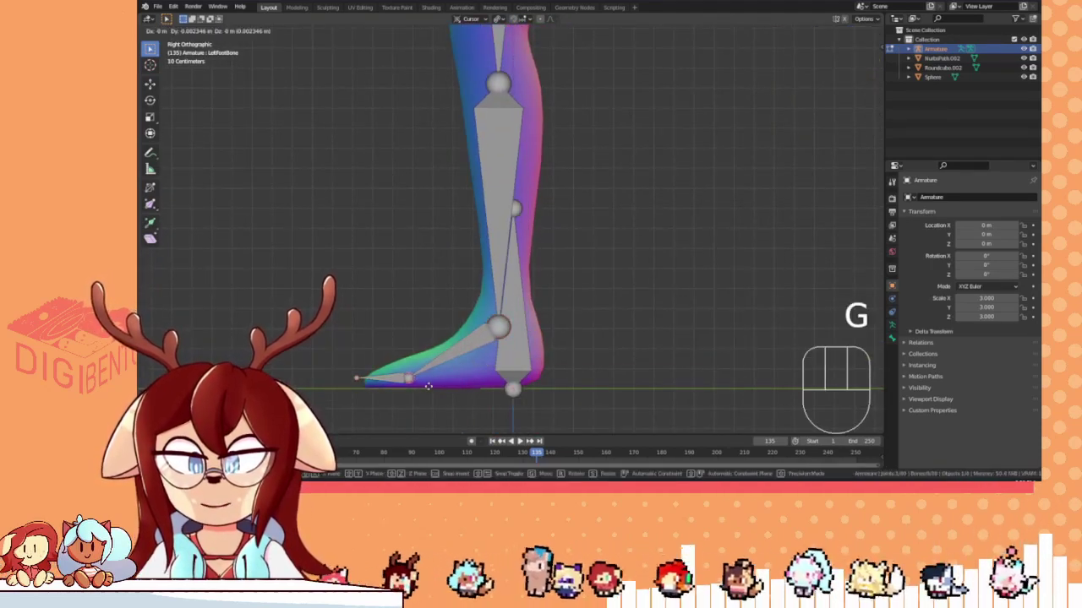
{"action": "key", "text": "x"}
{"action": "right_click", "coordinate": [446, 384]}
{"action": "key", "text": "g"}
{"action": "key", "text": "y"}
{"action": "left_click", "coordinate": [462, 383]}
- Adjust the position of the left toe bone's tip joint along Y
{"action": "left_click", "coordinate": [358, 377]}
{"action": "key", "text": "g"}
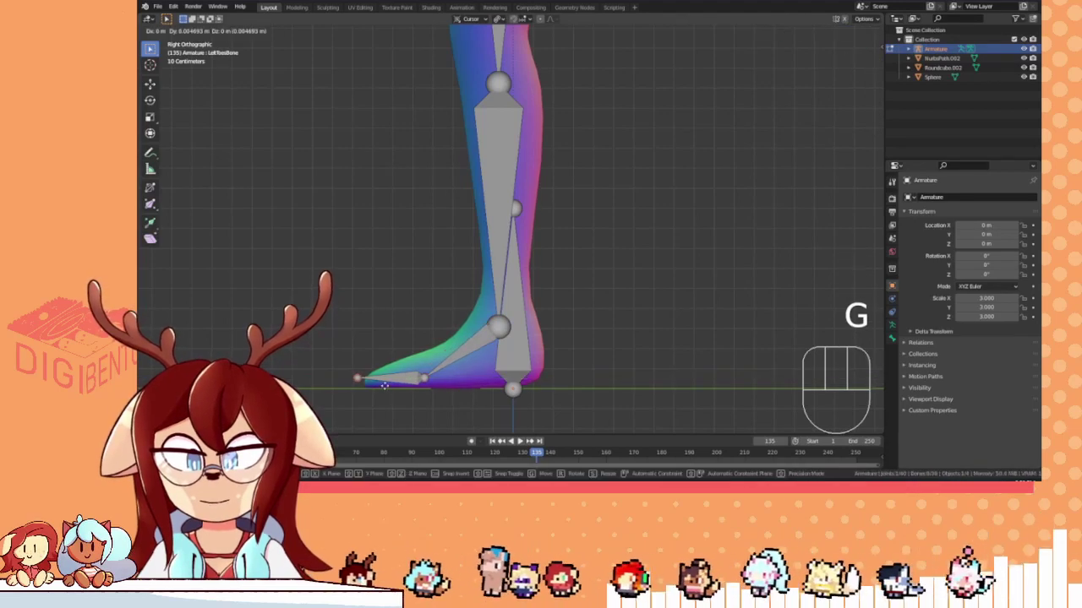
{"action": "key", "text": "y"}
{"action": "left_click", "coordinate": [387, 370]}
- Select all armature bones in the front view and symmetrize them to create the right-side bones
{"action": "scroll", "coordinate": [449, 361], "scroll_direction": "down", "scroll_amount": 8}
{"action": "middle_click_drag", "start_coordinate": [387, 370], "coordinate": [485, 288]}
{"action": "middle_click_drag", "start_coordinate": [503, 114], "coordinate": [507, 212], "text": "shift"}
{"action": "key", "text": "KP_1"}
{"action": "scroll", "coordinate": [603, 166], "scroll_direction": "up", "scroll_amount": 5}
{"action": "scroll", "coordinate": [601, 211], "scroll_direction": "down", "scroll_amount": 4}
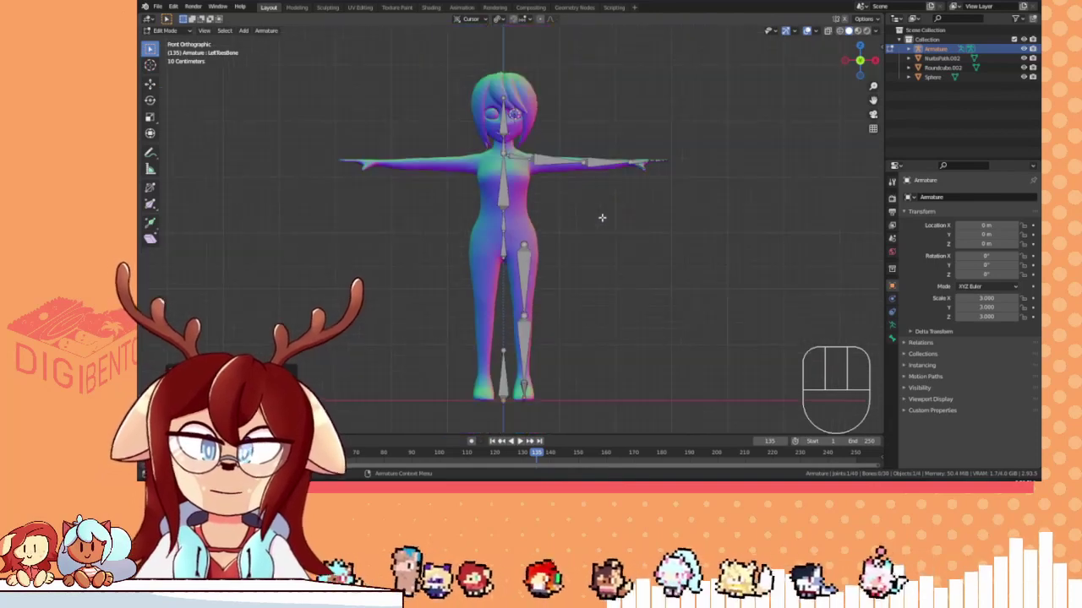
{"action": "middle_click_drag", "start_coordinate": [589, 206], "coordinate": [583, 208], "text": "shift"}
{"action": "key", "text": "a"}
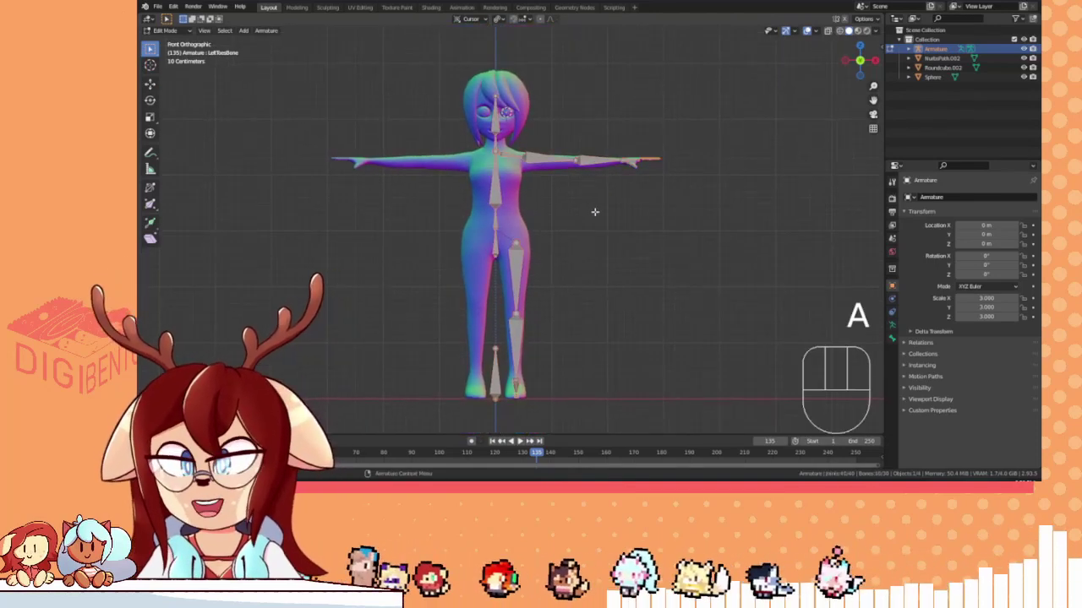
{"action": "right_click", "coordinate": [593, 212]}
{"action": "mouse_move", "coordinate": [597, 216]}
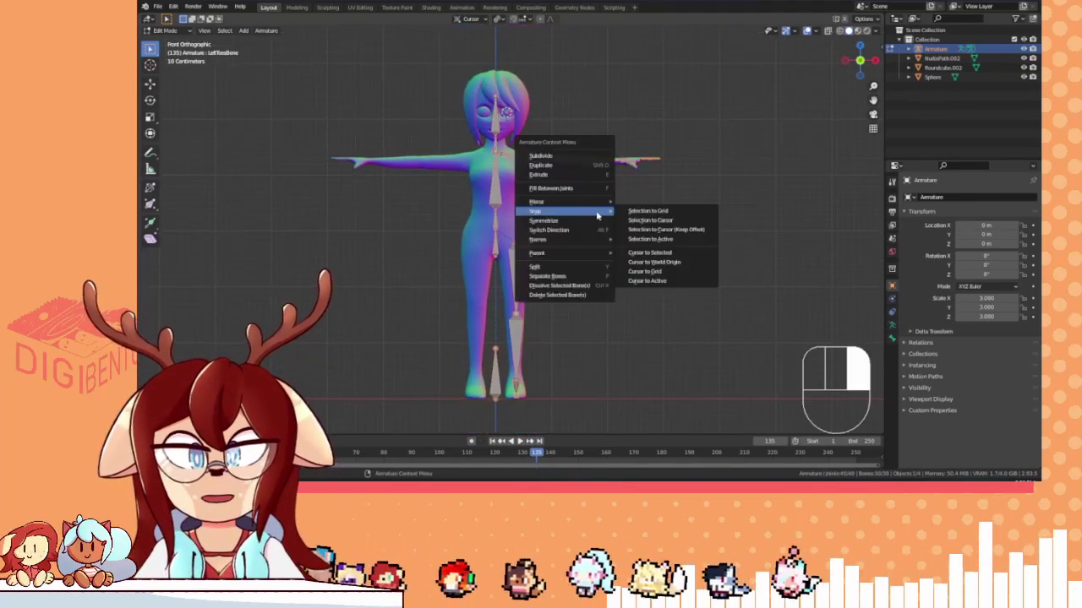
{"action": "left_click", "coordinate": [579, 221]}
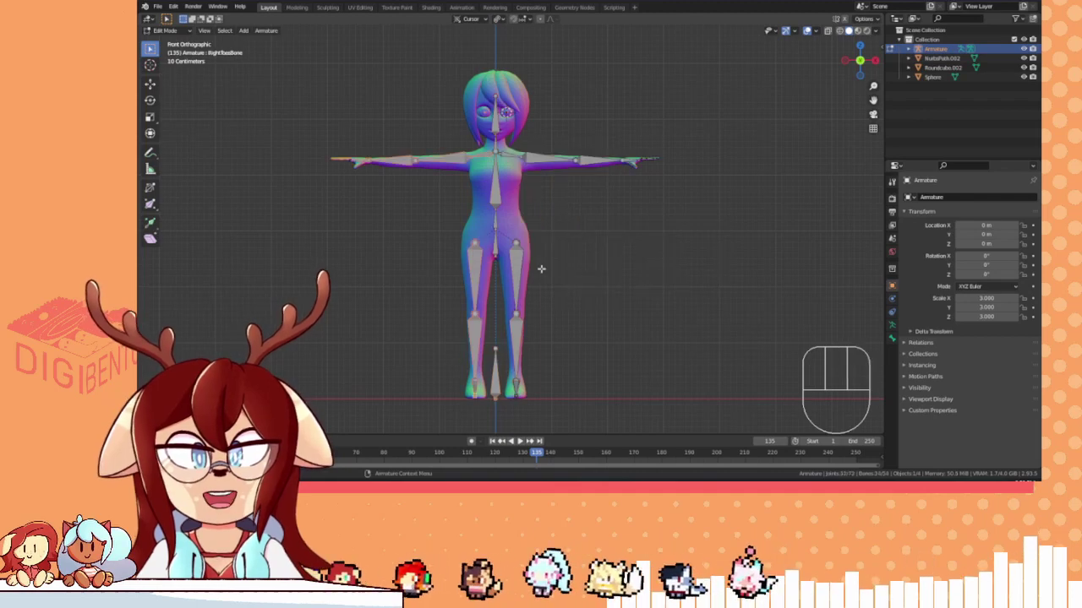
- Inspect the mirrored eye, shoulder, arm and leg bones against the character from several angles
{"action": "middle_click_drag", "start_coordinate": [567, 244], "coordinate": [468, 211]}
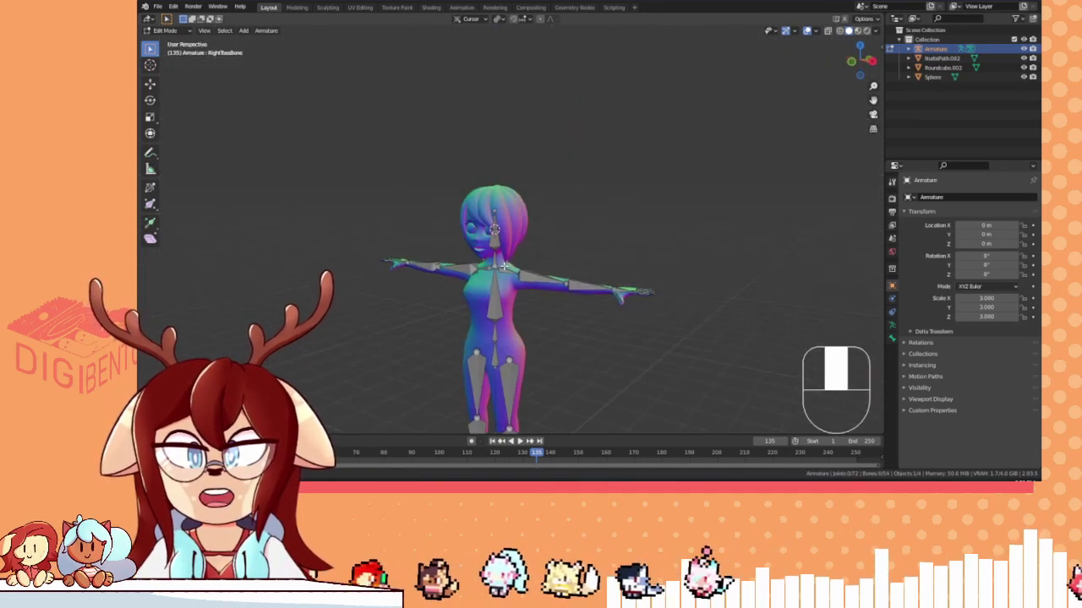
{"action": "scroll", "coordinate": [459, 251], "scroll_direction": "up", "scroll_amount": 4}
{"action": "middle_click_drag", "start_coordinate": [459, 250], "coordinate": [489, 214], "text": "shift"}
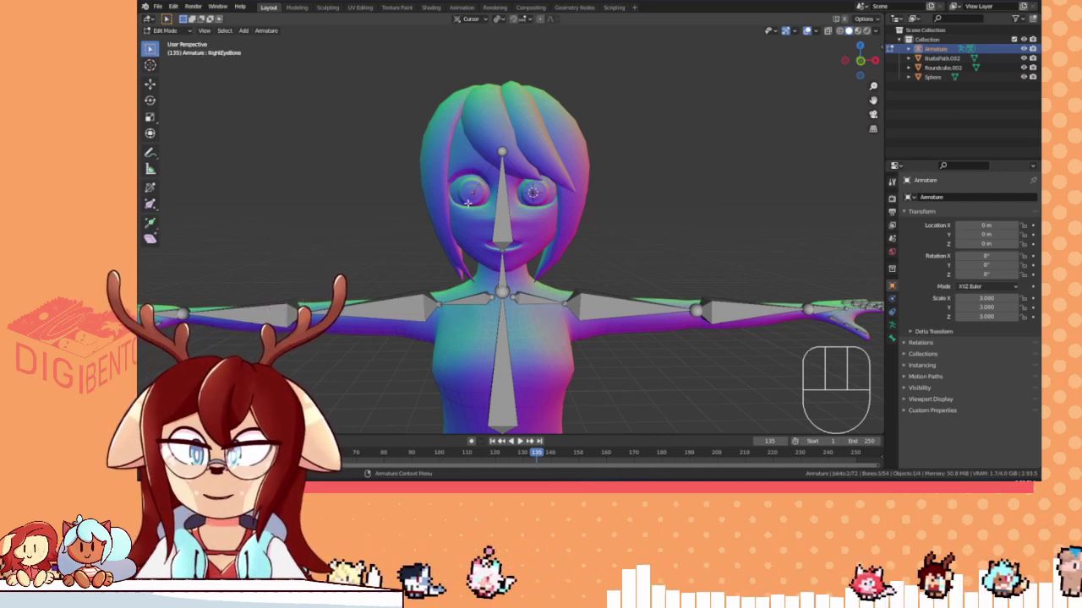
{"action": "left_click", "coordinate": [376, 307]}
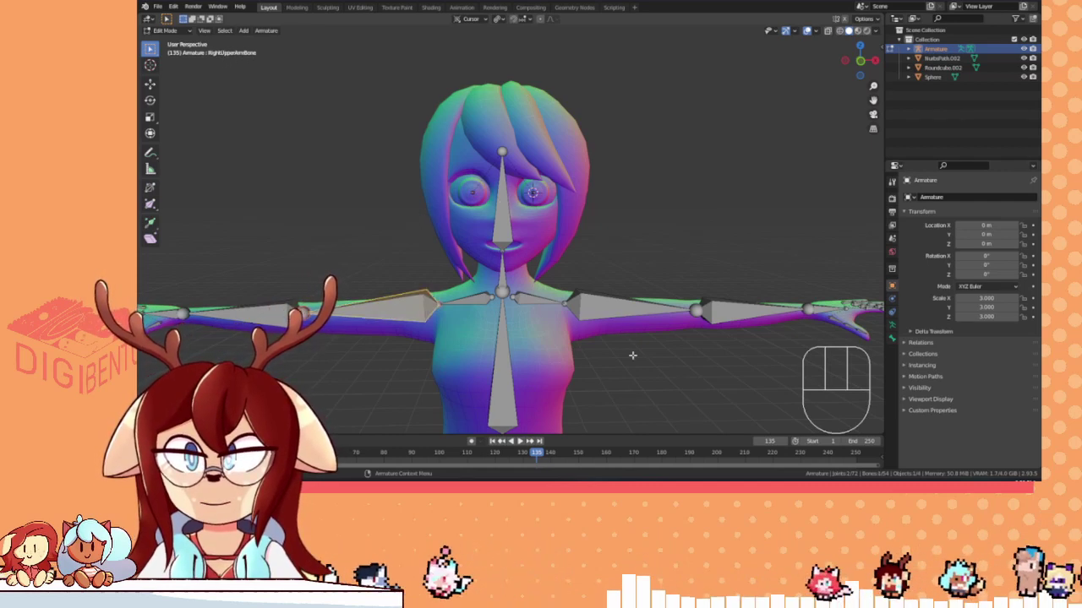
{"action": "middle_click_drag", "start_coordinate": [632, 356], "coordinate": [590, 224], "text": "shift"}
{"action": "left_click", "coordinate": [511, 168]}
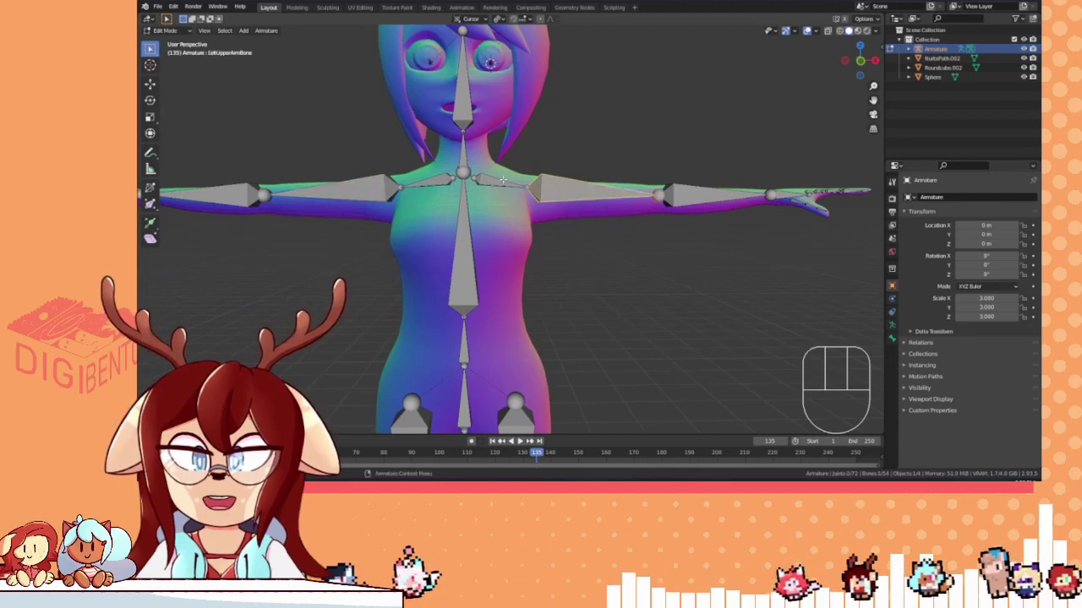
{"action": "left_click", "coordinate": [421, 178]}
{"action": "middle_click_drag", "start_coordinate": [483, 350], "coordinate": [486, 152], "text": "shift"}
{"action": "scroll", "coordinate": [485, 152], "scroll_direction": "down", "scroll_amount": 4}
{"action": "middle_click_drag", "start_coordinate": [524, 224], "coordinate": [562, 131], "text": "shift"}
{"action": "middle_click_drag", "start_coordinate": [583, 127], "coordinate": [594, 259]}
{"action": "scroll", "coordinate": [591, 259], "scroll_direction": "up", "scroll_amount": 4}
{"action": "middle_click_drag", "start_coordinate": [727, 261], "coordinate": [599, 261], "text": "shift"}
{"action": "scroll", "coordinate": [686, 290], "scroll_direction": "down", "scroll_amount": 2}
{"action": "left_click", "coordinate": [637, 267]}
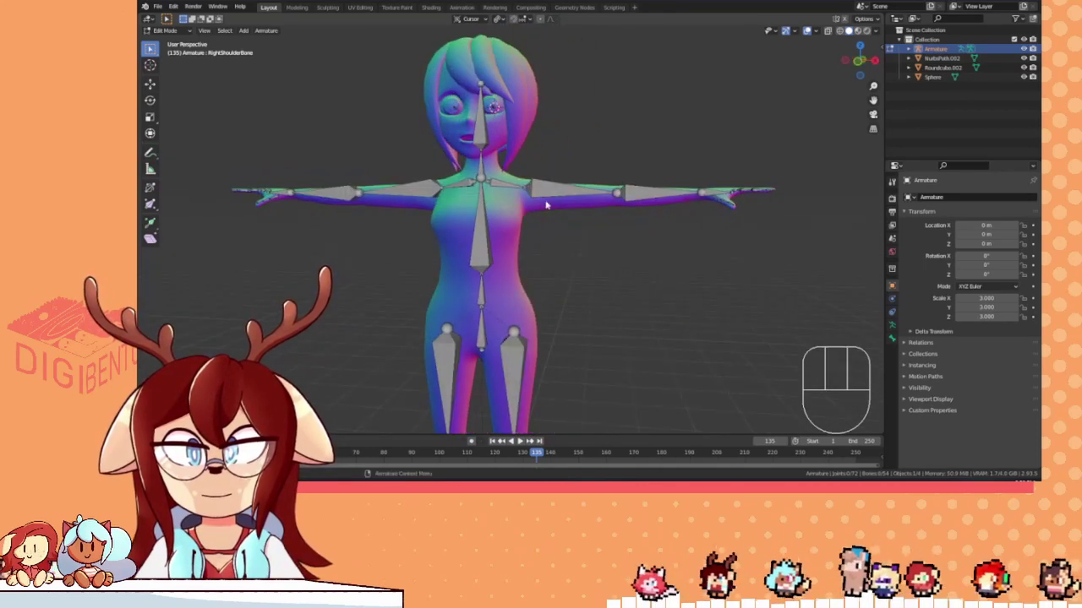
- Switch from armature editing to Object Mode and clear the object selection
{"action": "key", "text": "Tab"}
{"action": "left_click", "coordinate": [440, 83], "text": "shift"}
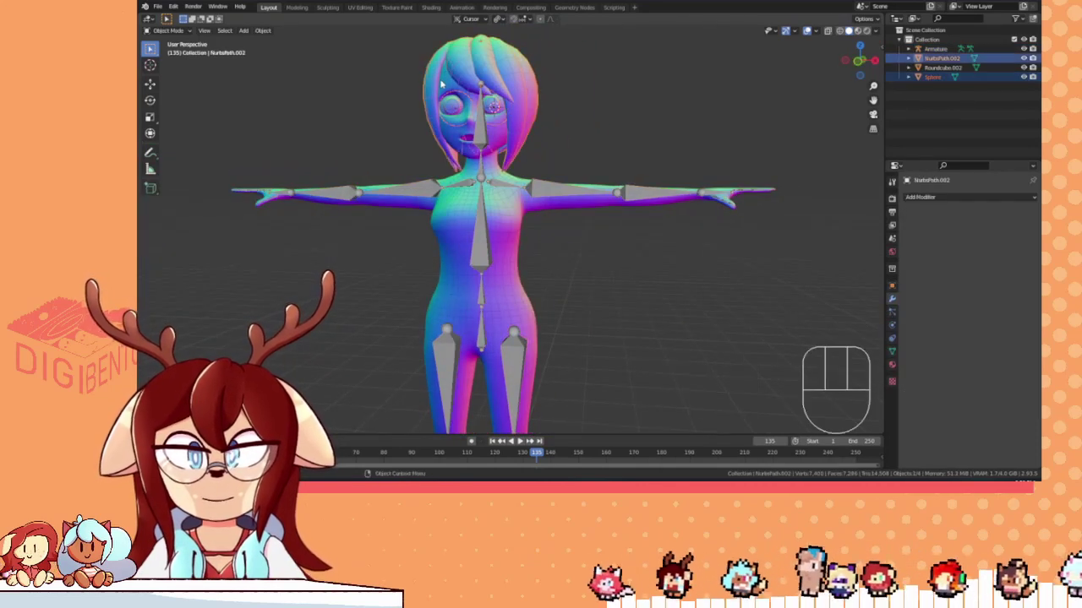
{"action": "left_click", "coordinate": [632, 100]}
{"action": "middle_click_drag", "start_coordinate": [632, 100], "coordinate": [591, 184], "text": "shift"}
{"action": "scroll", "coordinate": [591, 184], "scroll_direction": "up", "scroll_amount": 2}
{"action": "scroll", "coordinate": [592, 184], "scroll_direction": "up", "scroll_amount": 1}
{"action": "middle_click_drag", "start_coordinate": [407, 128], "coordinate": [479, 145], "text": "shift"}
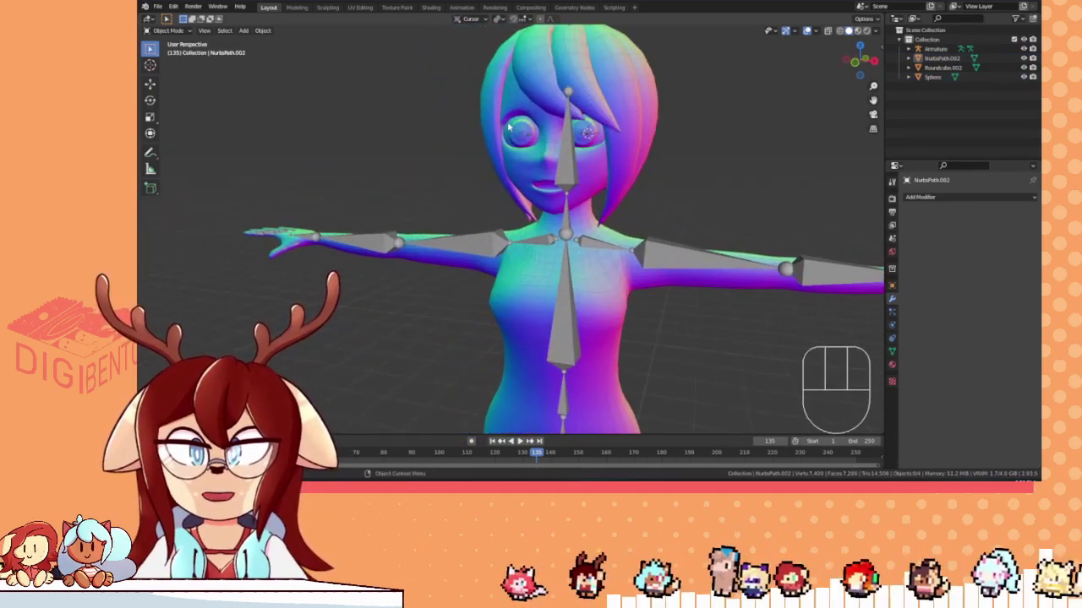
- Try moving the eyes, body and hair meshes together as one selection
{"action": "left_click", "coordinate": [518, 130]}
{"action": "left_click", "coordinate": [511, 119], "text": "shift"}
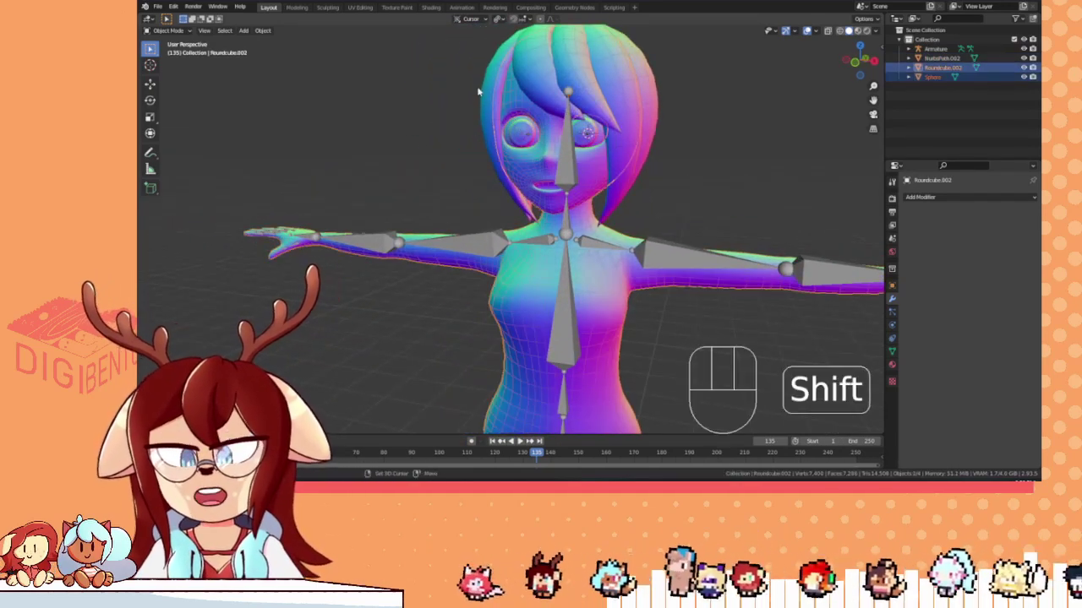
{"action": "left_click", "coordinate": [488, 148], "text": "shift"}
{"action": "key", "text": "g"}
{"action": "right_click", "coordinate": [651, 225]}
- Try moving the body, hair and eye meshes one at a time to check how they are separated
{"action": "left_click", "coordinate": [648, 150]}
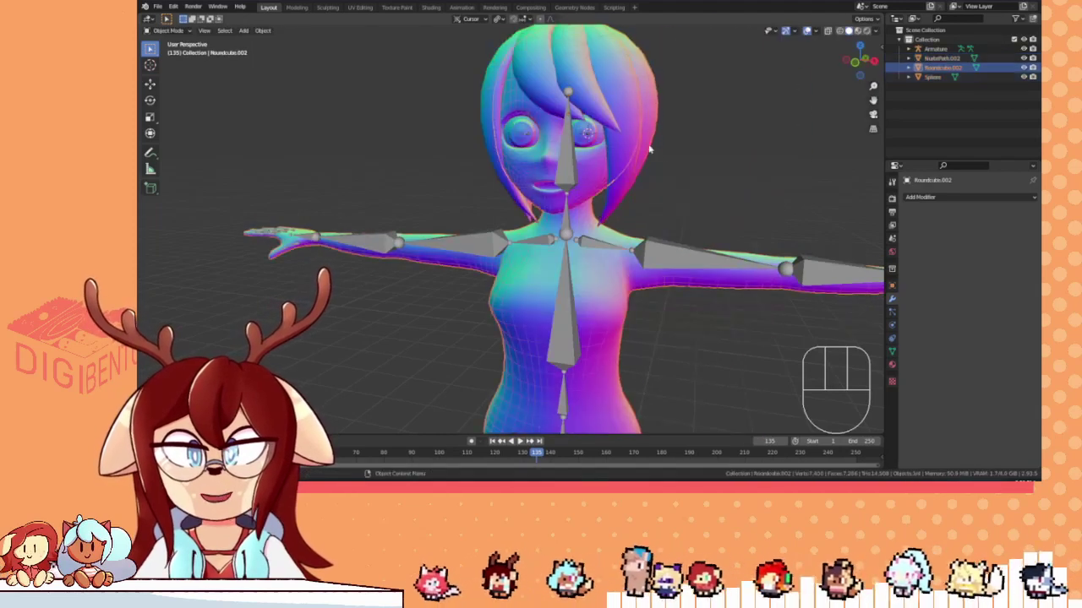
{"action": "key", "text": "g"}
{"action": "right_click", "coordinate": [750, 150]}
{"action": "left_click", "coordinate": [640, 94]}
{"action": "key", "text": "g"}
{"action": "right_click", "coordinate": [672, 129]}
{"action": "left_click", "coordinate": [610, 132]}
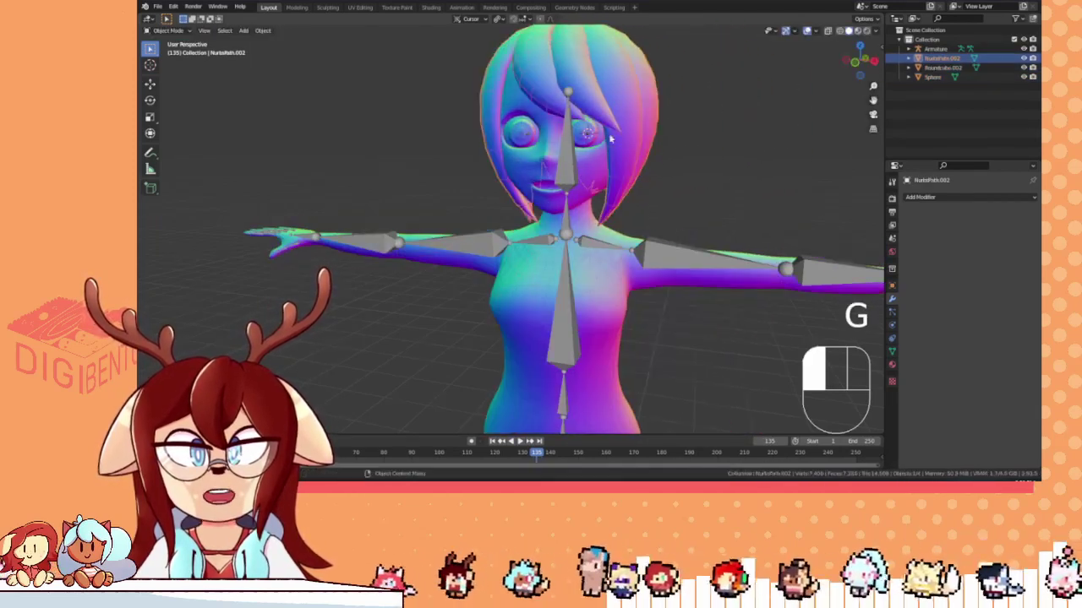
{"action": "key", "text": "g"}
{"action": "right_click", "coordinate": [503, 118]}
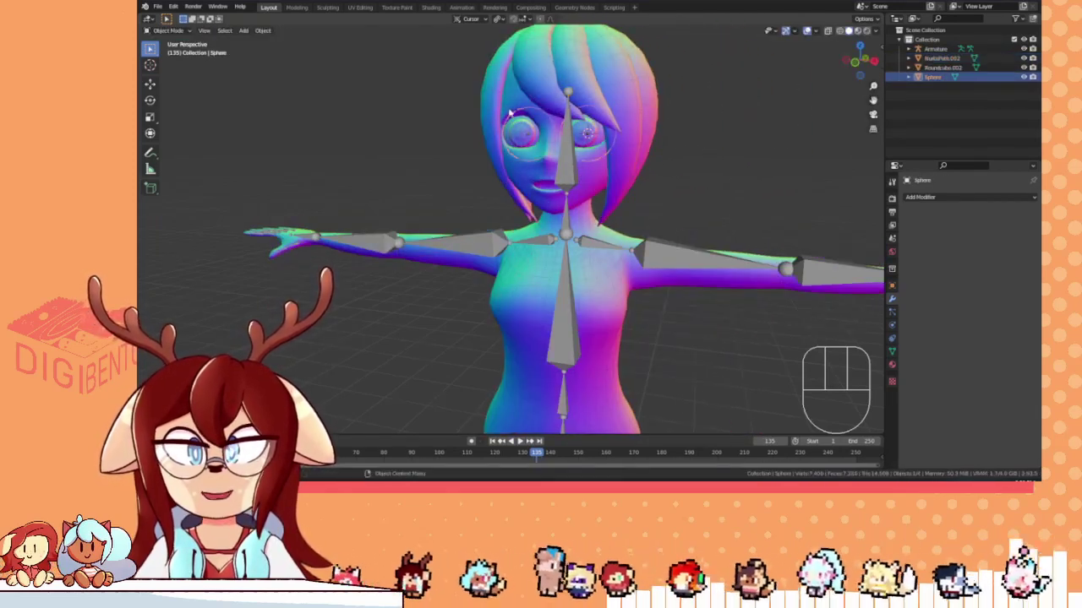
- Add the body and then the hair to the eye selection and join all three into the hair object
{"action": "left_click", "coordinate": [509, 111], "text": "shift"}
{"action": "left_click", "coordinate": [488, 104], "text": "shift"}
{"action": "key", "text": "ctrl+j"}
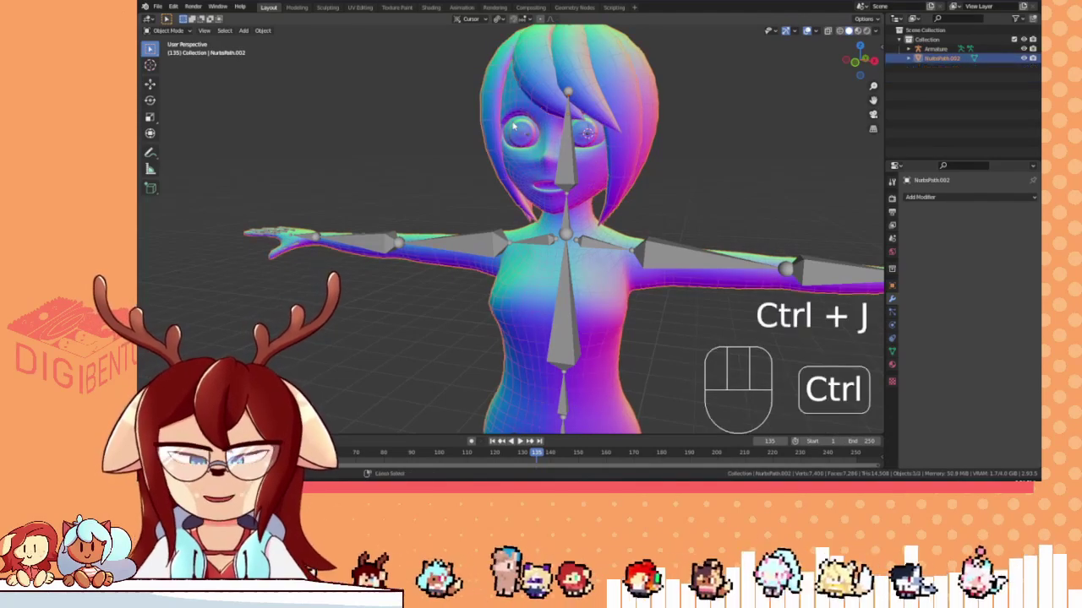
- Try moving the joined character mesh to check that it behaves as one object, and examine it with the armature
{"action": "key", "text": "g"}
{"action": "right_click", "coordinate": [672, 146]}
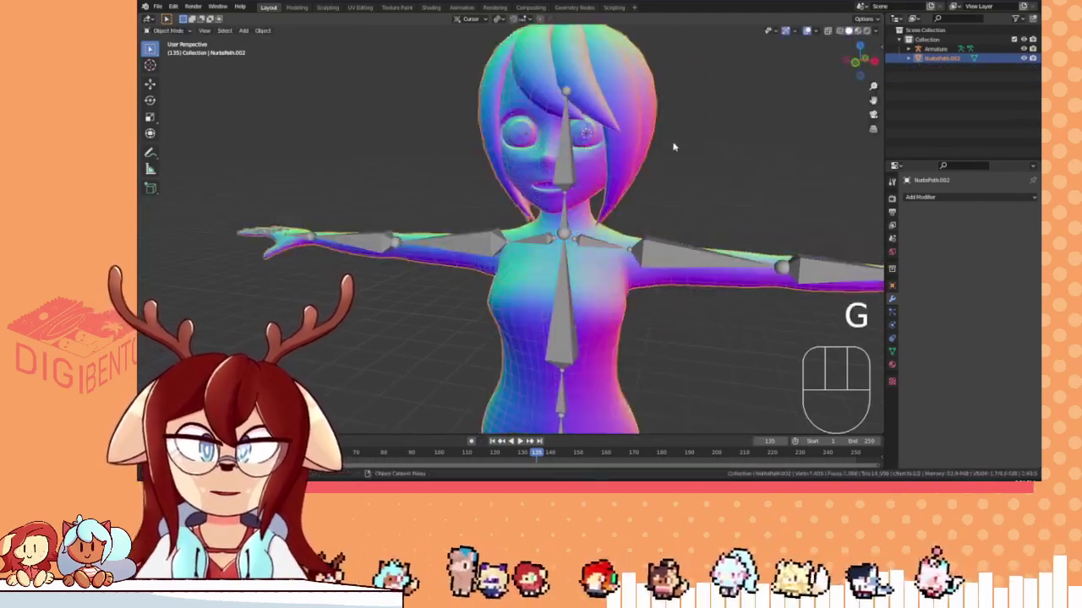
{"action": "middle_click_drag", "start_coordinate": [674, 145], "coordinate": [727, 164]}
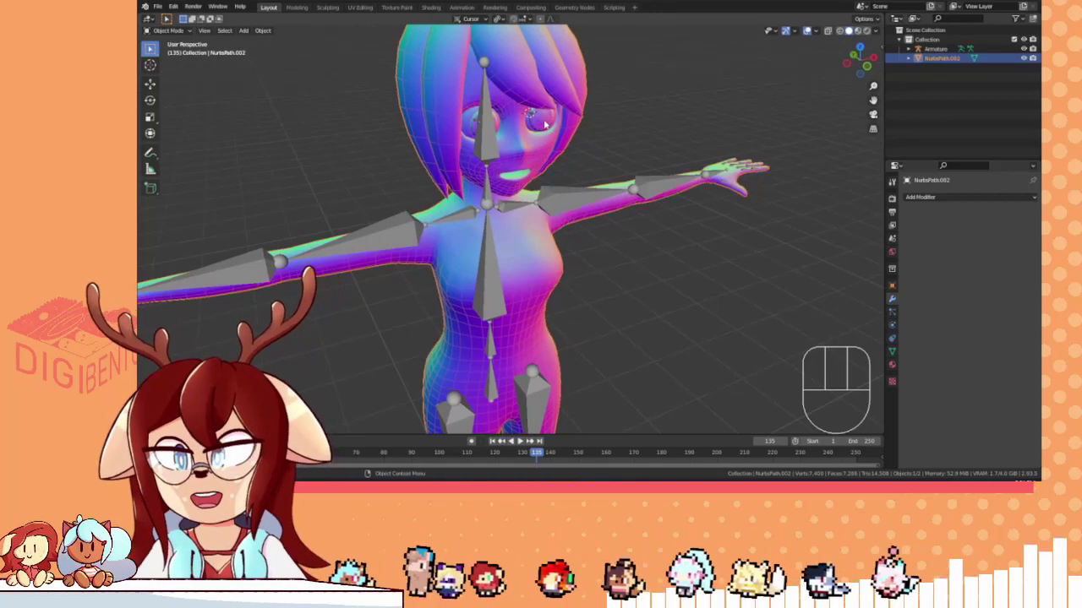
{"action": "middle_click_drag", "start_coordinate": [595, 111], "coordinate": [524, 206]}
{"action": "left_click", "coordinate": [533, 203]}
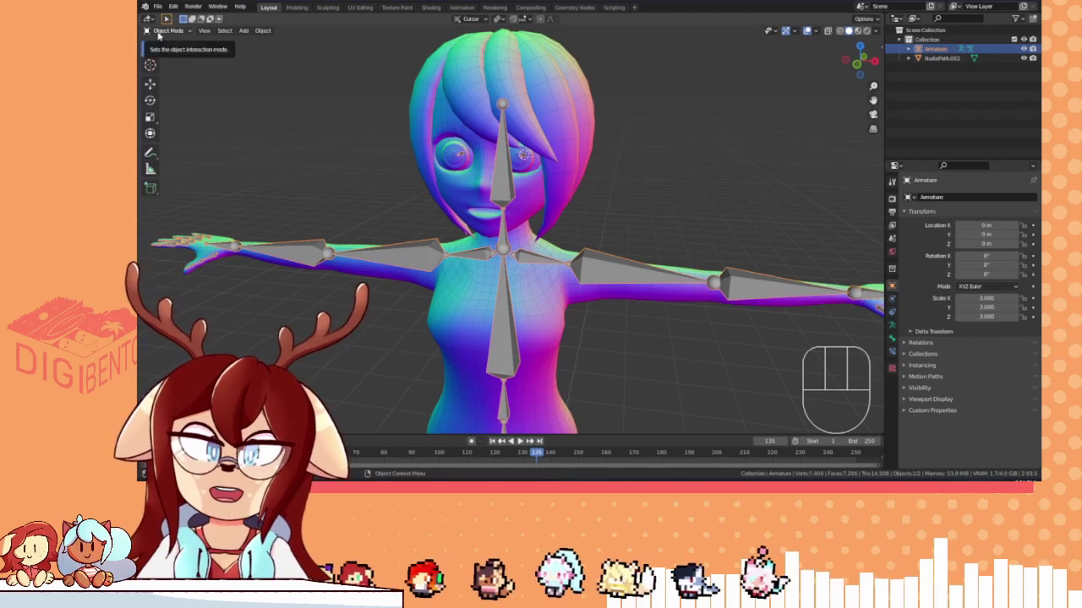
{"action": "middle_click_drag", "start_coordinate": [606, 192], "coordinate": [576, 154], "text": "shift"}
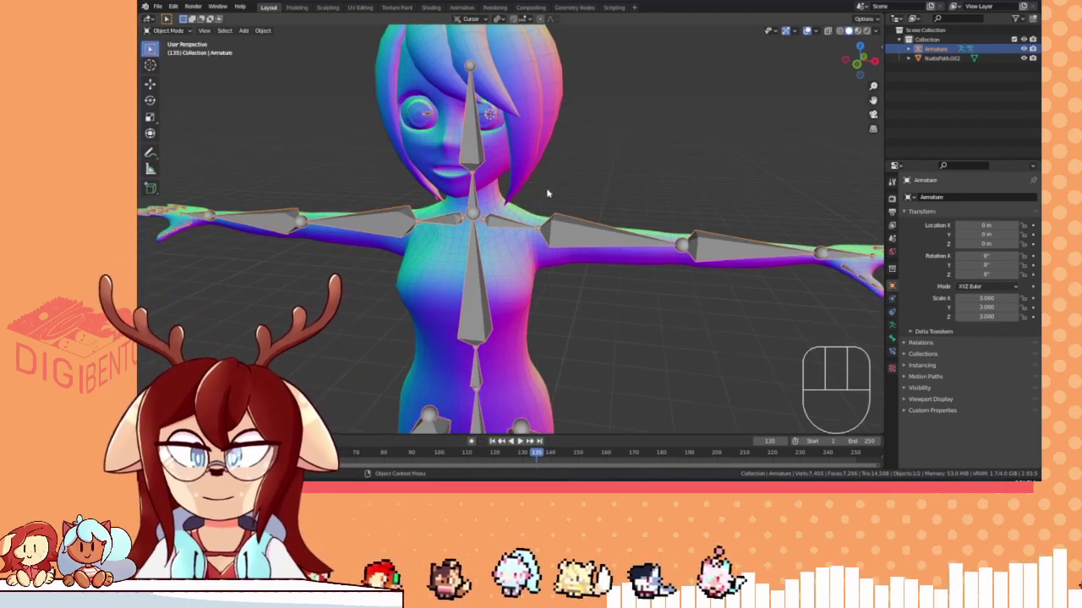
{"action": "left_click", "coordinate": [628, 150]}
{"action": "scroll", "coordinate": [628, 150], "scroll_direction": "down", "scroll_amount": 5}
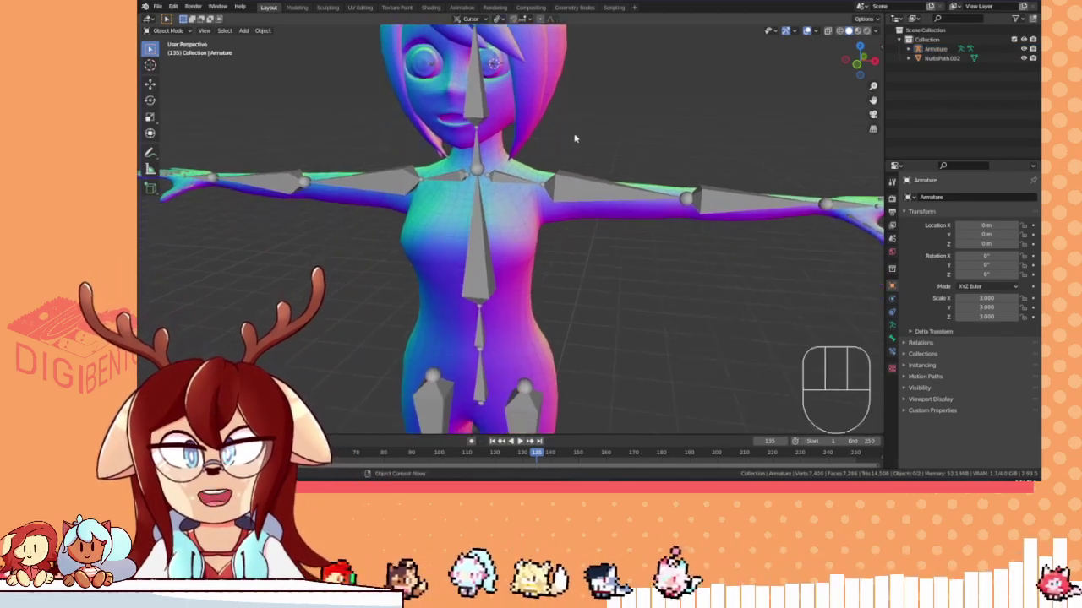
- Add an Armature modifier to the joined mesh with the Armature object as its target and Preserve Volume enabled
{"action": "left_click", "coordinate": [507, 272]}
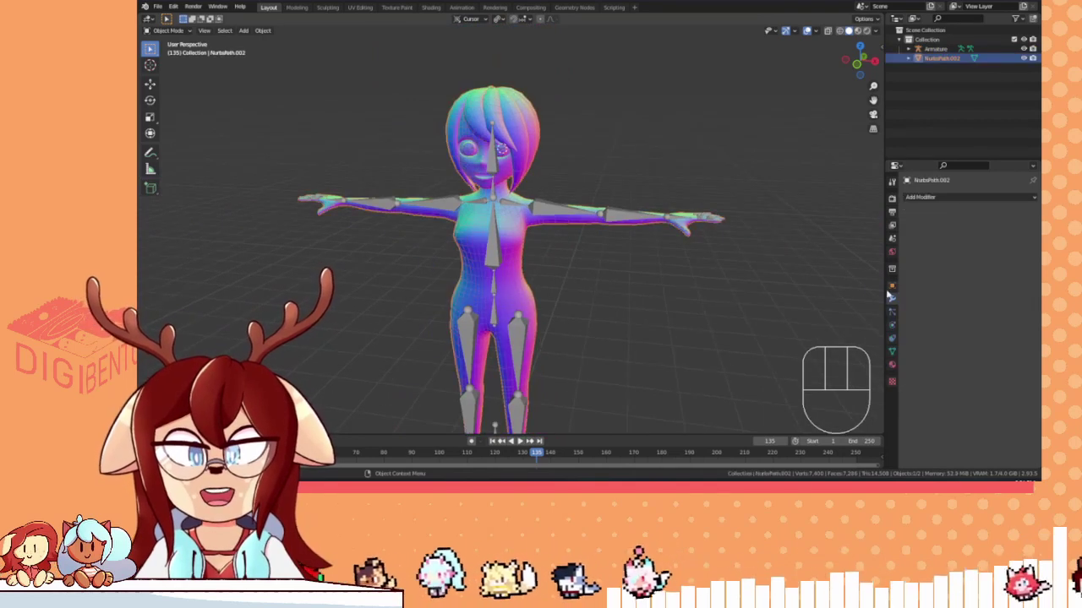
{"action": "left_click", "coordinate": [930, 198]}
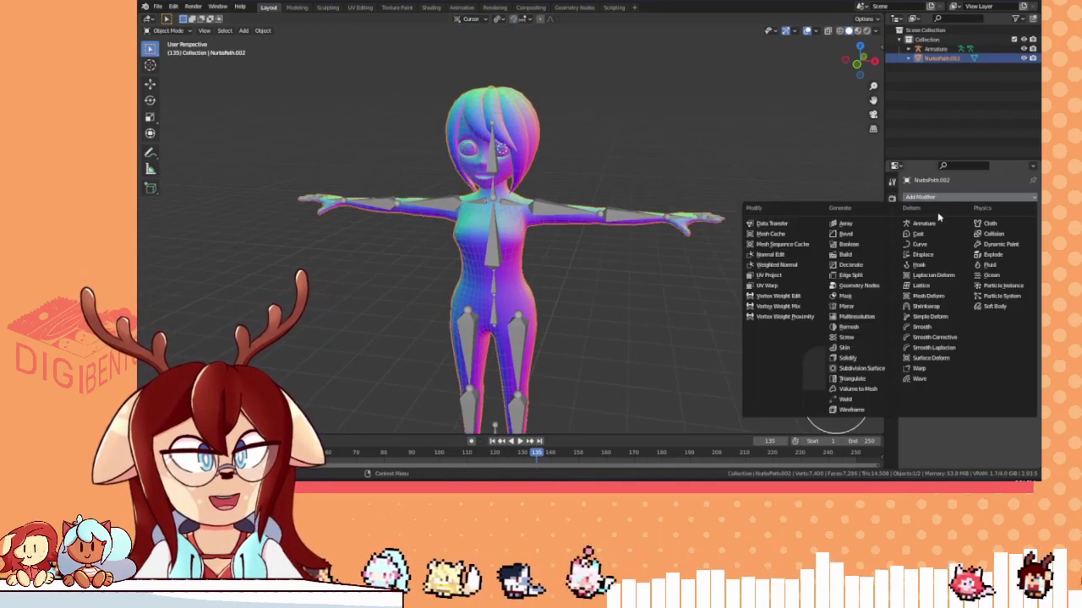
{"action": "left_click", "coordinate": [928, 202]}
{"action": "left_click", "coordinate": [892, 303]}
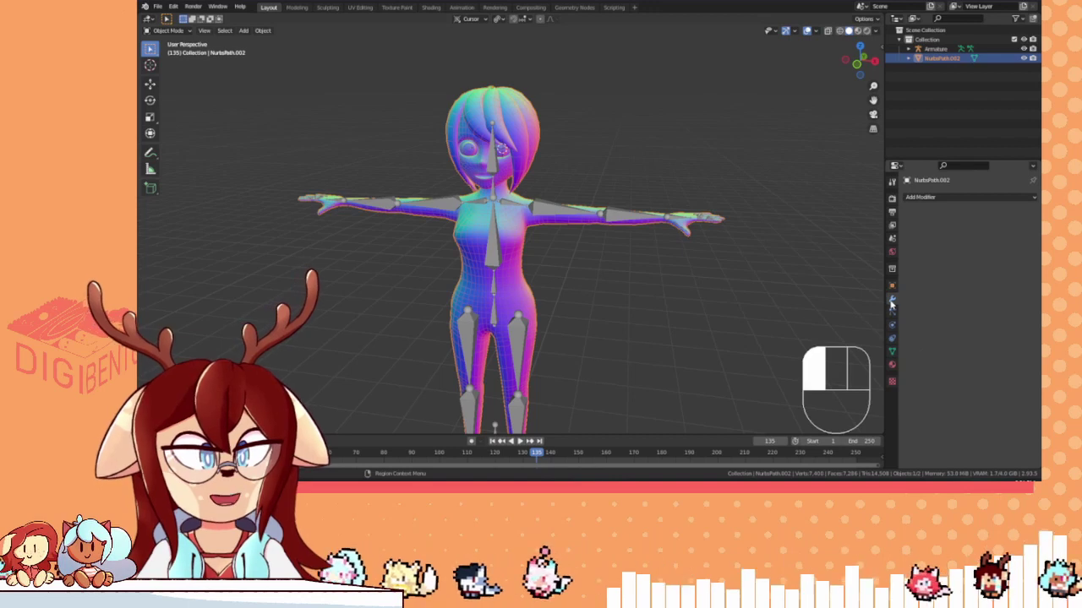
{"action": "left_click", "coordinate": [951, 197]}
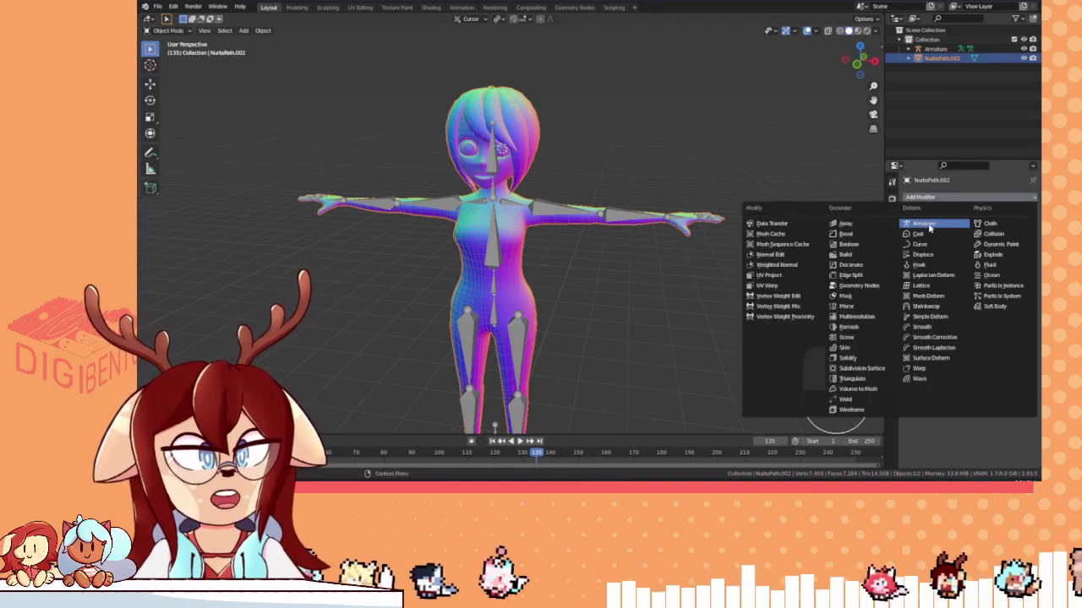
{"action": "left_click", "coordinate": [929, 225]}
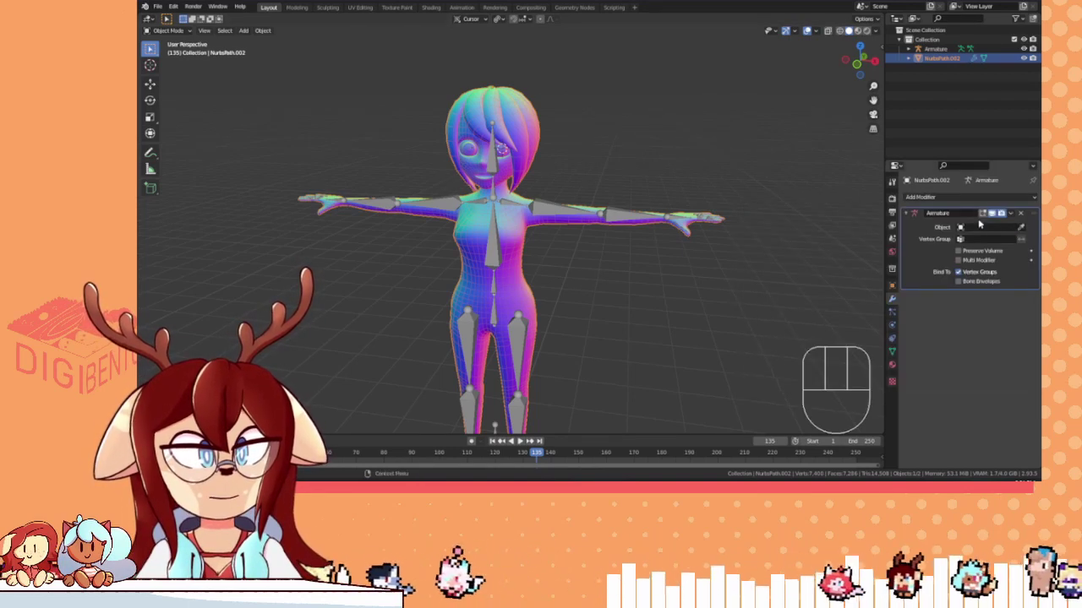
{"action": "left_click", "coordinate": [980, 228]}
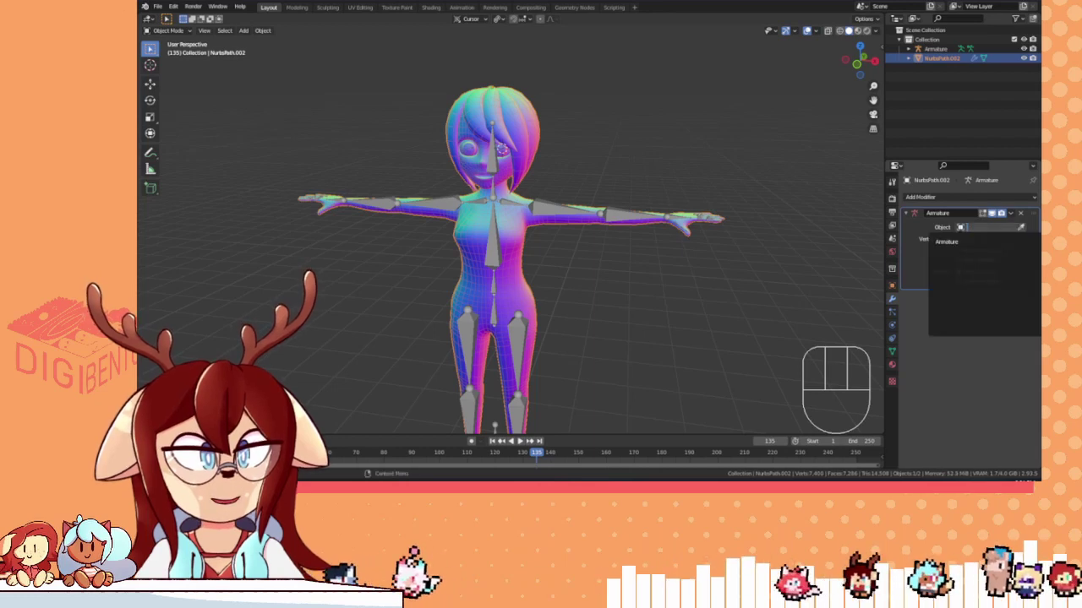
{"action": "left_click", "coordinate": [971, 241]}
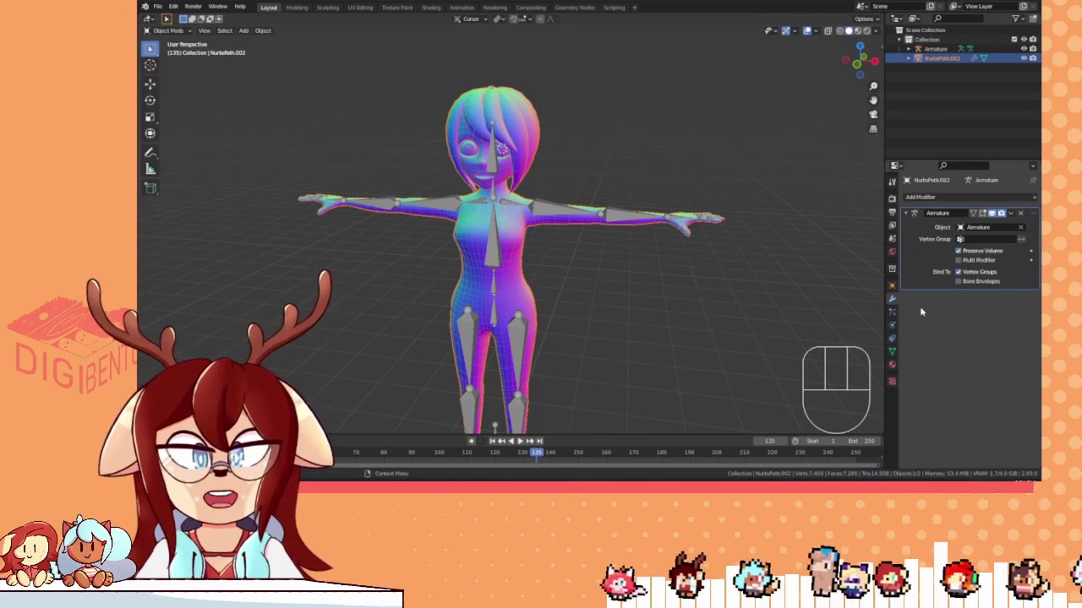
{"action": "key", "text": "KP_1"}
{"action": "scroll", "coordinate": [748, 218], "scroll_direction": "up", "scroll_amount": 2}
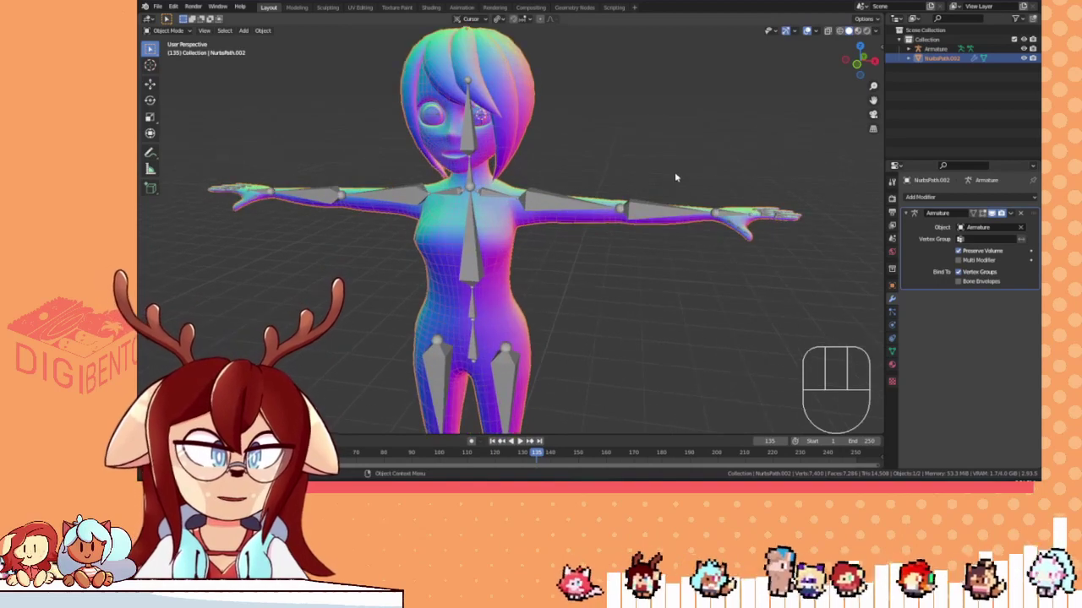
{"action": "scroll", "coordinate": [668, 157], "scroll_direction": "up", "scroll_amount": 2}
{"action": "left_click", "coordinate": [667, 150]}
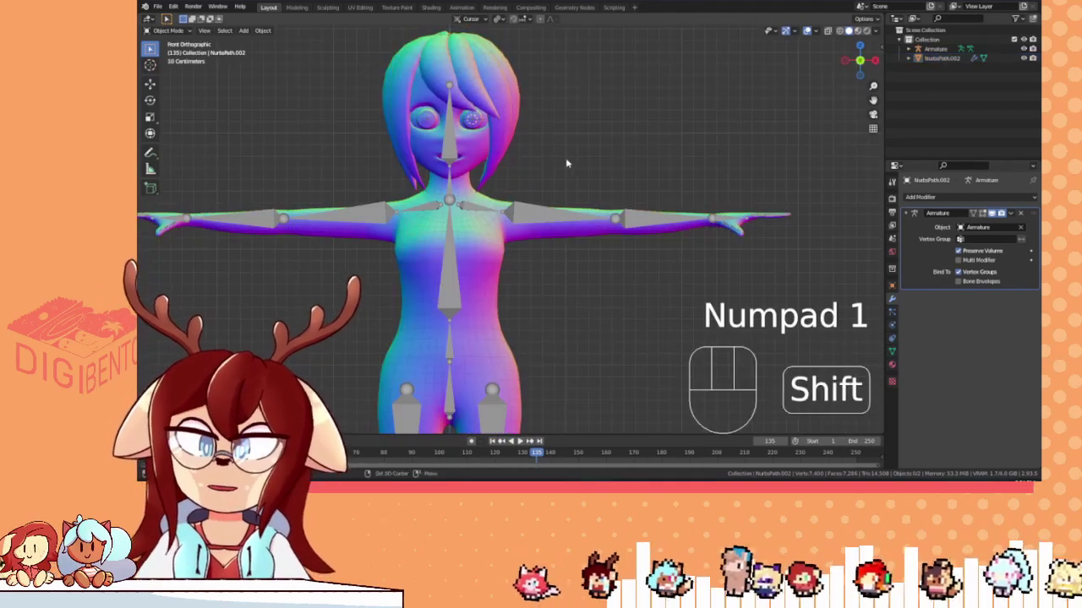
{"action": "middle_click_drag", "start_coordinate": [528, 150], "coordinate": [601, 144], "text": "shift"}
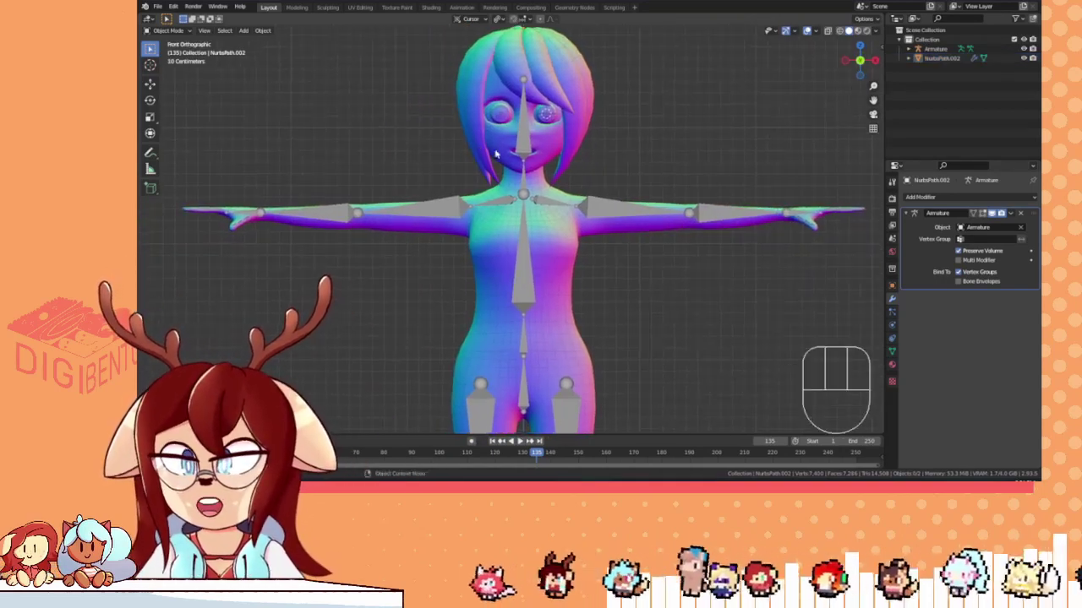
{"action": "middle_click_drag", "start_coordinate": [601, 182], "coordinate": [575, 212], "text": "shift"}
{"action": "left_click", "coordinate": [591, 213]}
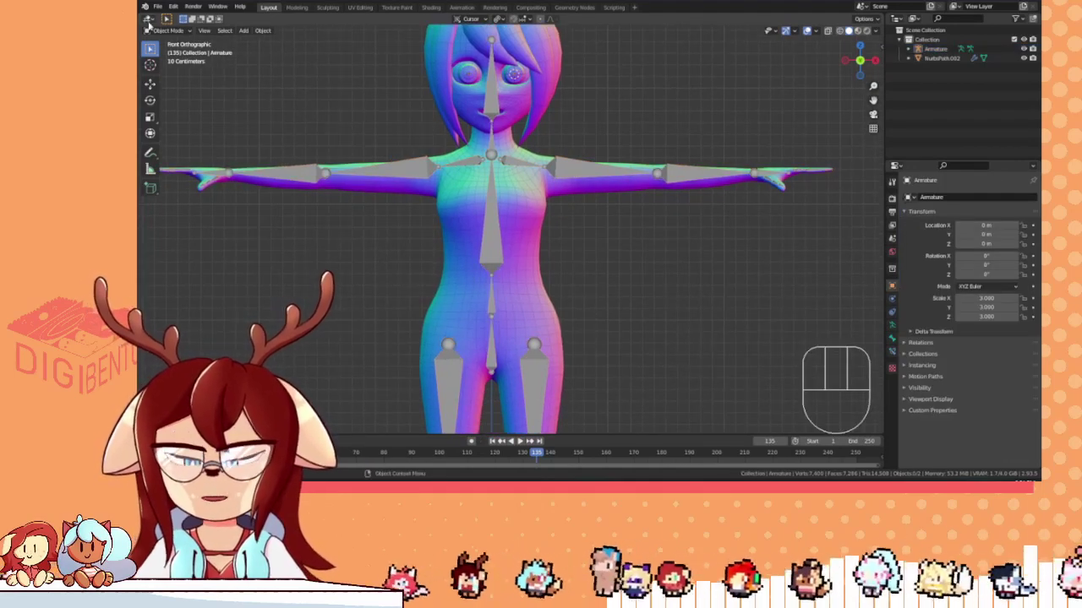
{"action": "left_click", "coordinate": [457, 157]}
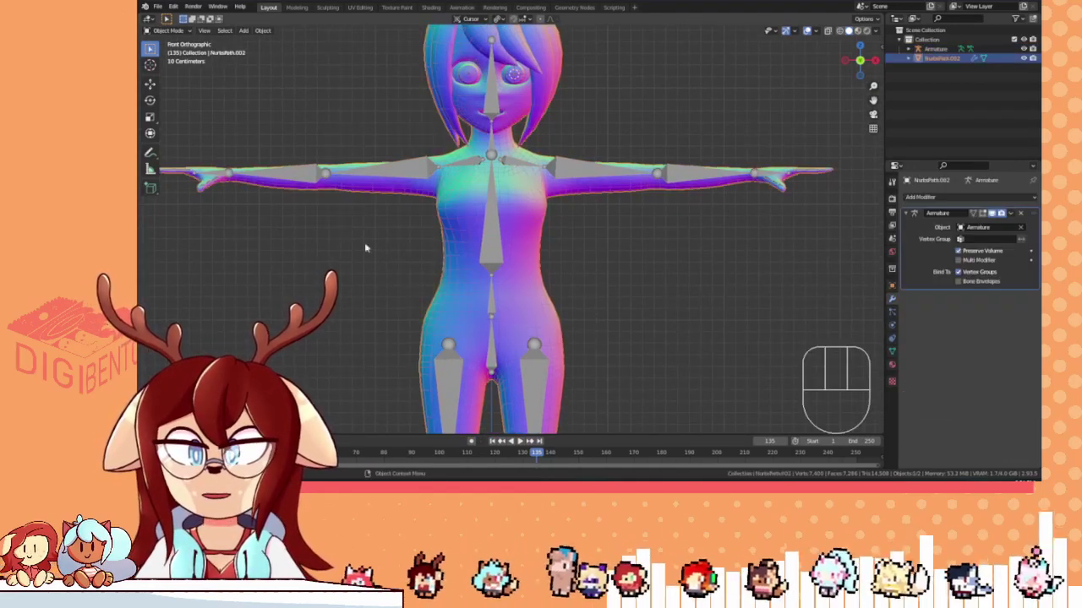
{"action": "left_click", "coordinate": [505, 123], "text": "shift"}
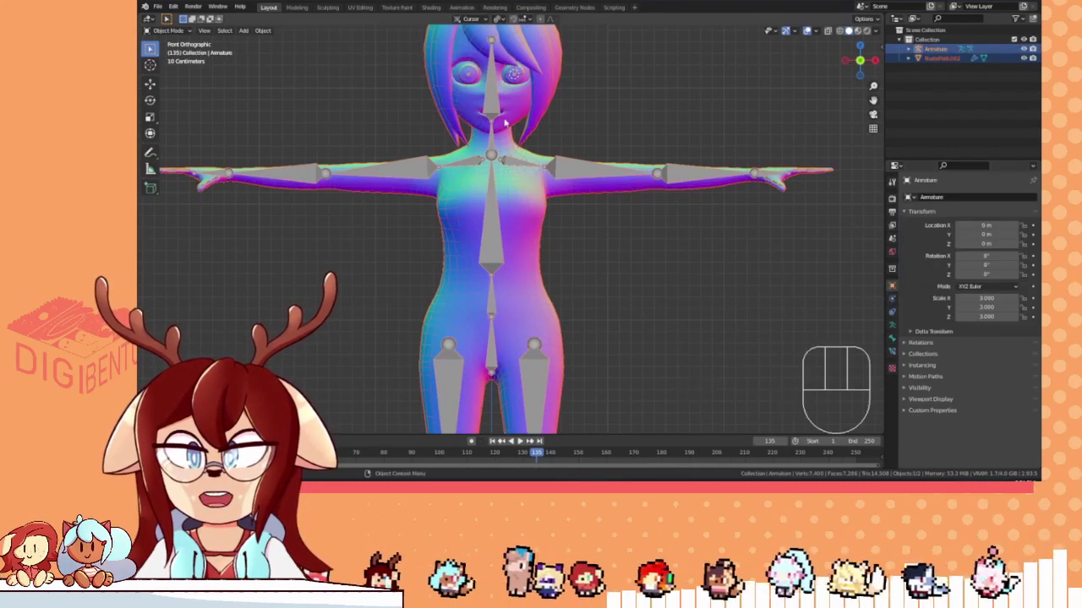
{"action": "left_click", "coordinate": [165, 31]}
{"action": "left_click", "coordinate": [164, 33]}
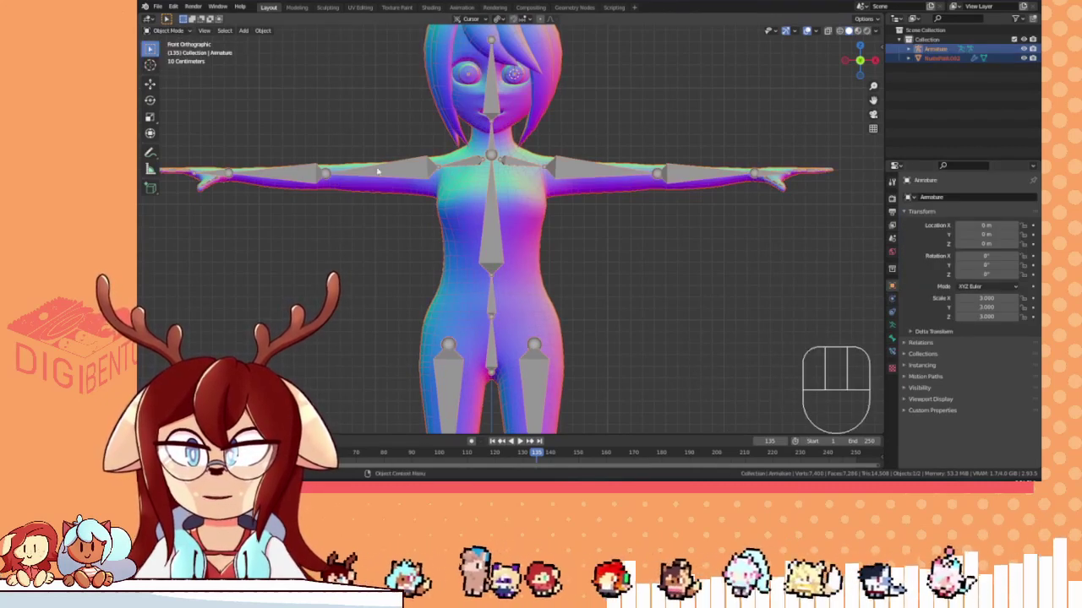
- Clear the selection, select the armature and add the mesh as active object, and enter Weight Paint mode
{"action": "key", "text": "alt+a"}
{"action": "left_click", "coordinate": [401, 170]}
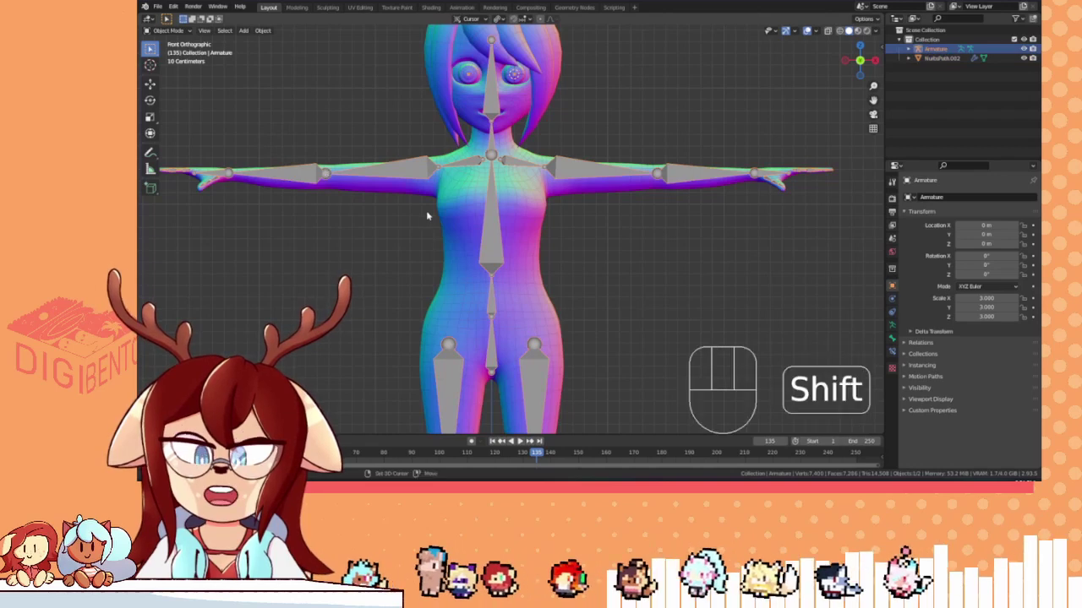
{"action": "left_click", "coordinate": [444, 220], "text": "shift"}
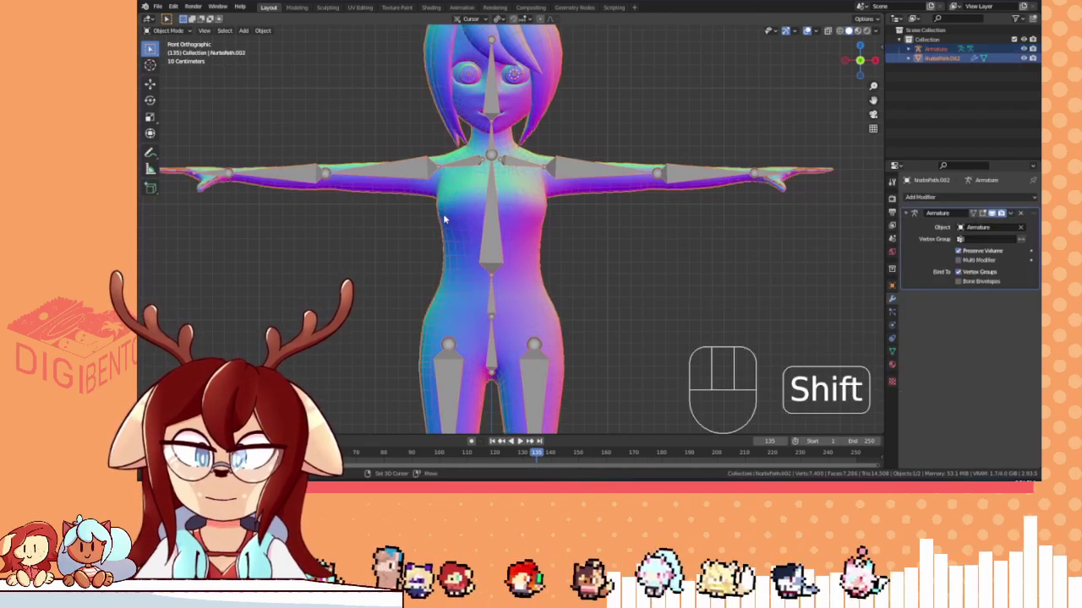
{"action": "left_click", "coordinate": [168, 31]}
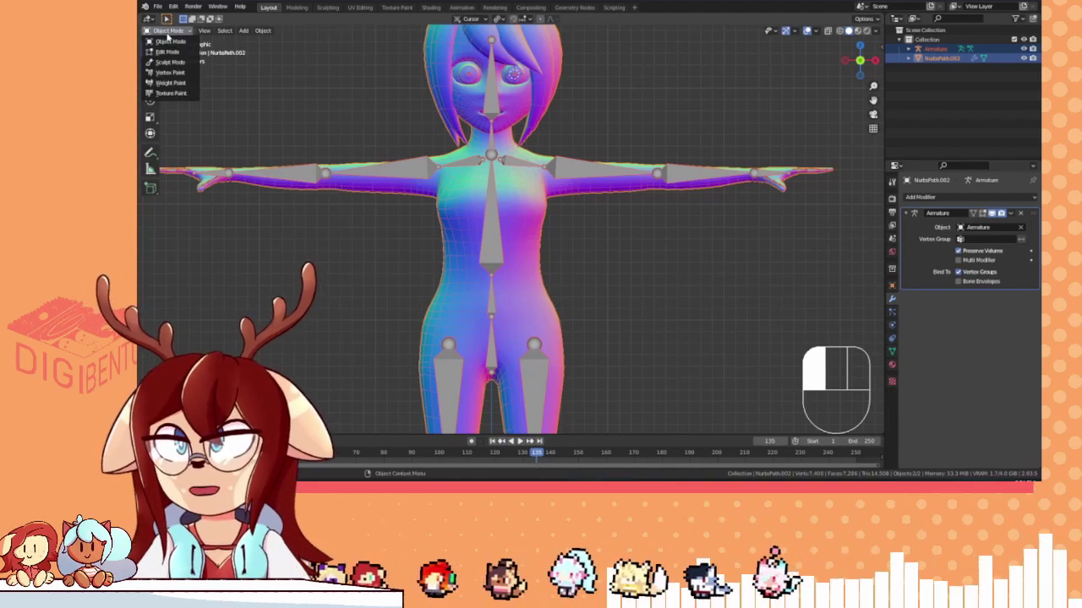
{"action": "left_click", "coordinate": [193, 88]}
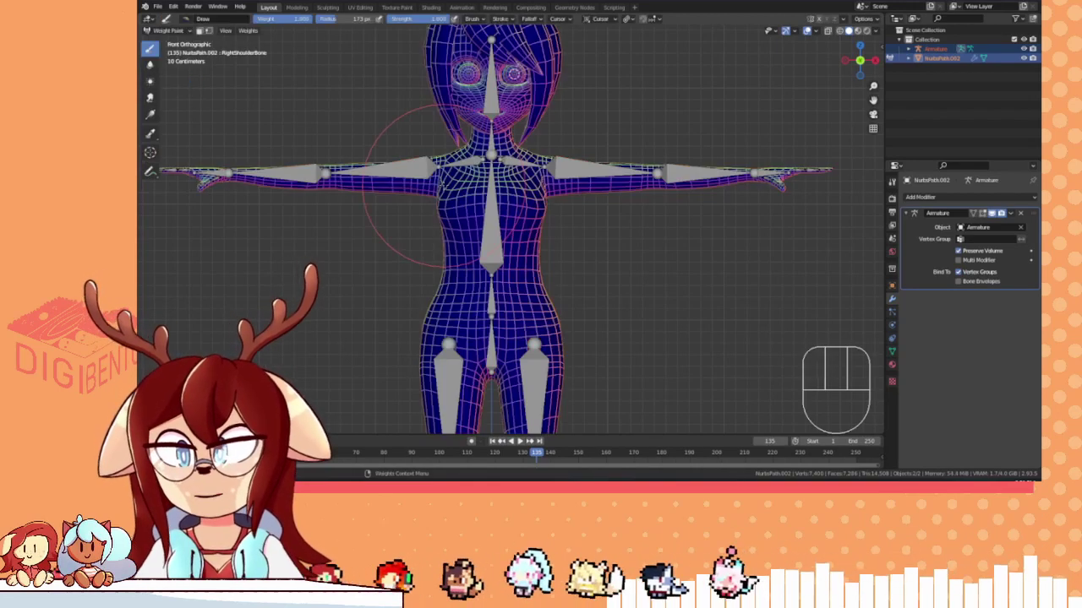
- Pick the right upper arm bone in Weight Paint mode and try rotating it
{"action": "left_click", "coordinate": [394, 167], "text": "ctrl"}
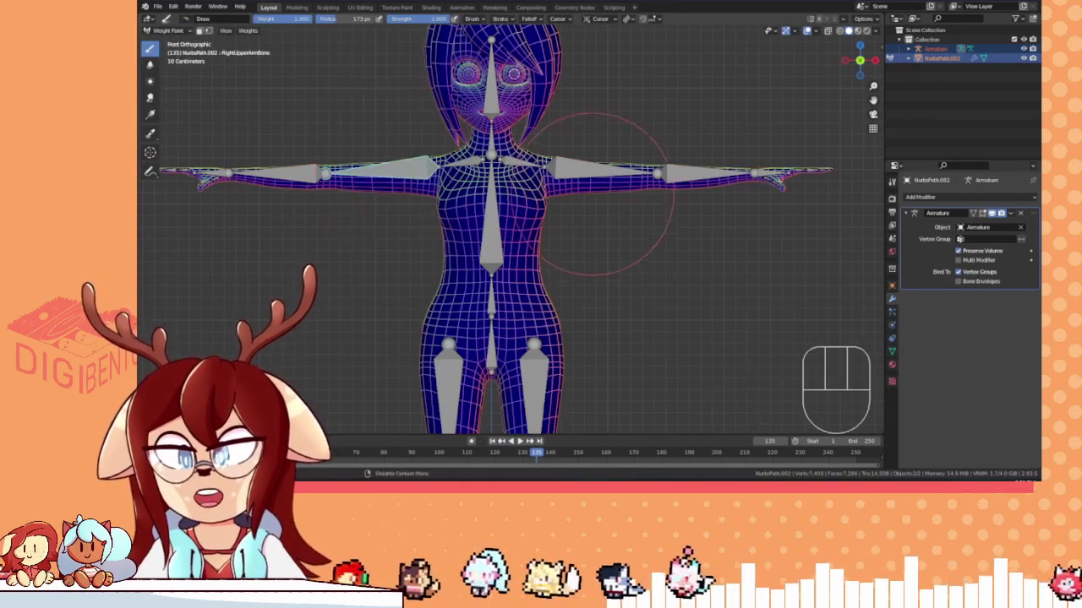
{"action": "key", "text": "r"}
{"action": "right_click", "coordinate": [585, 253]}
- Examine the bones and the unpainted mesh around the shoulders and both arms from close up
{"action": "middle_click_drag", "start_coordinate": [429, 113], "coordinate": [333, 137], "text": "shift"}
{"action": "scroll", "coordinate": [466, 140], "scroll_direction": "up", "scroll_amount": 2}
{"action": "scroll", "coordinate": [506, 161], "scroll_direction": "up", "scroll_amount": 3}
{"action": "middle_click_drag", "start_coordinate": [650, 186], "coordinate": [483, 232], "text": "shift"}
{"action": "scroll", "coordinate": [408, 174], "scroll_direction": "down", "scroll_amount": 4}
{"action": "middle_click_drag", "start_coordinate": [403, 178], "coordinate": [507, 159], "text": "shift"}
{"action": "scroll", "coordinate": [507, 159], "scroll_direction": "down", "scroll_amount": 1}
{"action": "middle_click_drag", "start_coordinate": [507, 159], "coordinate": [579, 196], "text": "shift"}
{"action": "scroll", "coordinate": [591, 169], "scroll_direction": "up", "scroll_amount": 3}
{"action": "middle_click_drag", "start_coordinate": [645, 120], "coordinate": [541, 126], "text": "shift"}
{"action": "middle_click_drag", "start_coordinate": [630, 169], "coordinate": [769, 47]}
- Change the viewport shading's lighting from MatCap to Studio
{"action": "left_click", "coordinate": [879, 30]}
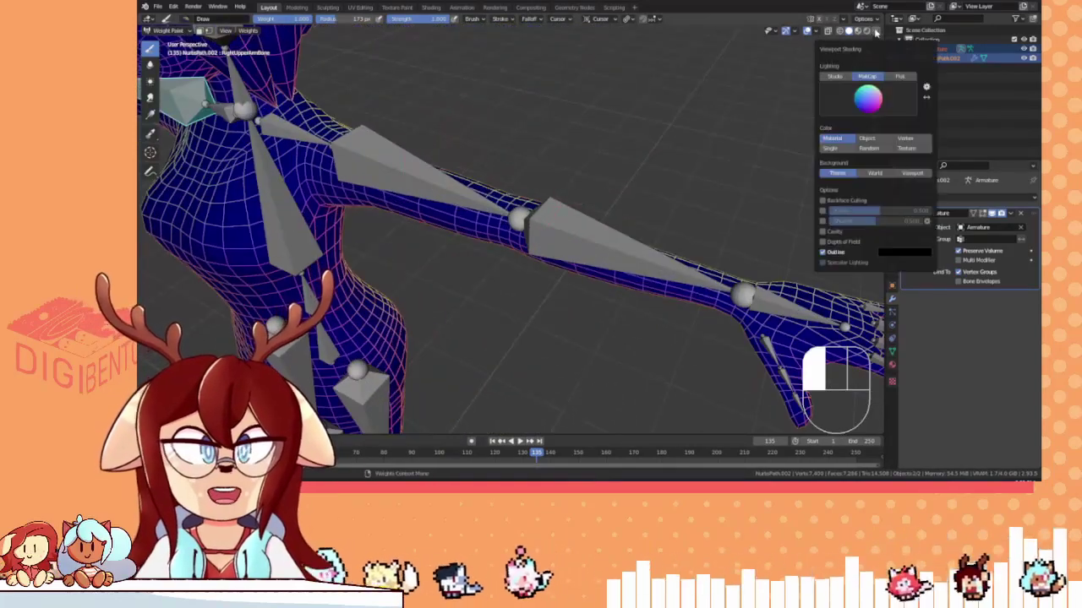
{"action": "left_click", "coordinate": [865, 103]}
{"action": "left_click", "coordinate": [752, 137]}
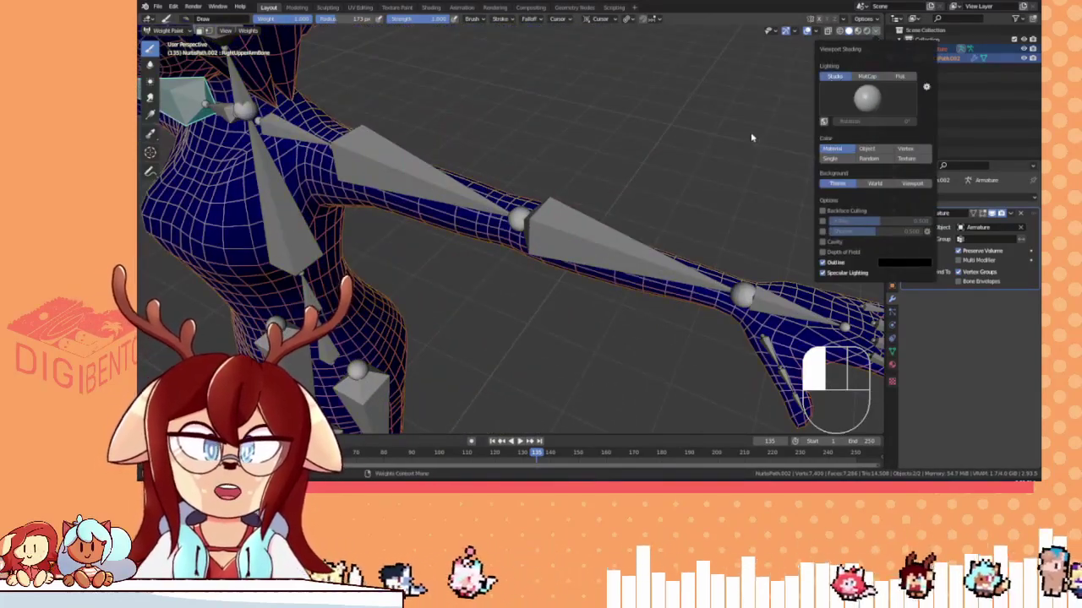
- Pick the left upper arm bone for weight painting and examine its influence on the surrounding mesh
{"action": "middle_click_drag", "start_coordinate": [473, 181], "coordinate": [578, 148]}
{"action": "scroll", "coordinate": [633, 150], "scroll_direction": "down", "scroll_amount": 3}
{"action": "scroll", "coordinate": [561, 181], "scroll_direction": "up", "scroll_amount": 2}
{"action": "middle_click_drag", "start_coordinate": [541, 139], "coordinate": [501, 183], "text": "shift"}
{"action": "middle_click_drag", "start_coordinate": [575, 221], "coordinate": [602, 233], "text": "shift"}
{"action": "middle_click_drag", "start_coordinate": [668, 296], "coordinate": [489, 124], "text": "shift"}
{"action": "middle_click_drag", "start_coordinate": [505, 153], "coordinate": [534, 172]}
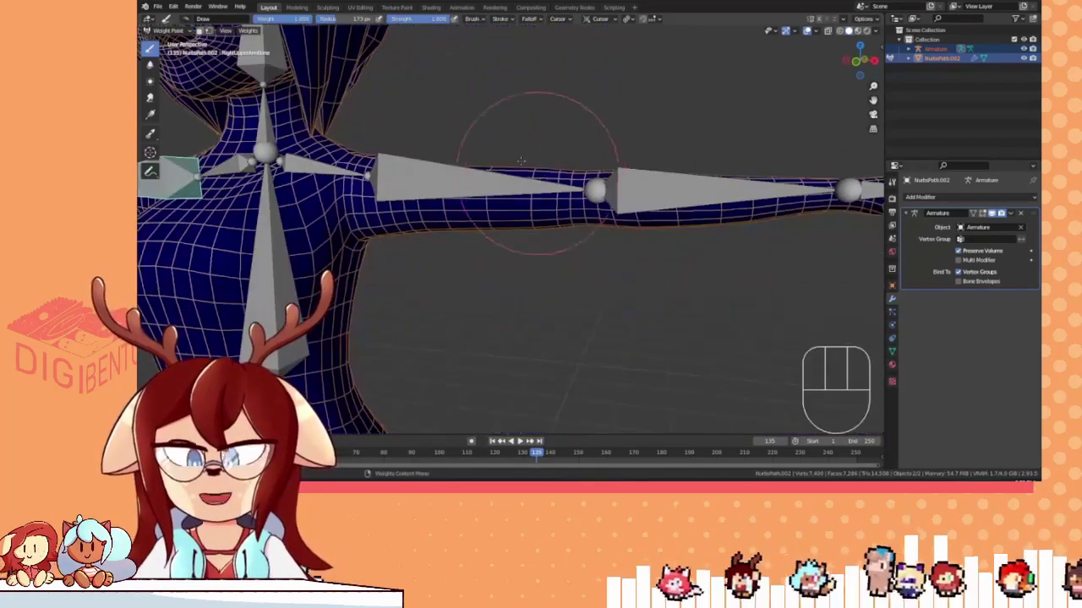
{"action": "left_click", "coordinate": [431, 163], "text": "ctrl"}
{"action": "middle_click_drag", "start_coordinate": [436, 149], "coordinate": [460, 188]}
{"action": "key", "text": "KP_1"}
{"action": "middle_click_drag", "start_coordinate": [460, 187], "coordinate": [652, 78], "text": "shift"}
{"action": "middle_click_drag", "start_coordinate": [641, 38], "coordinate": [583, 92], "text": "shift"}
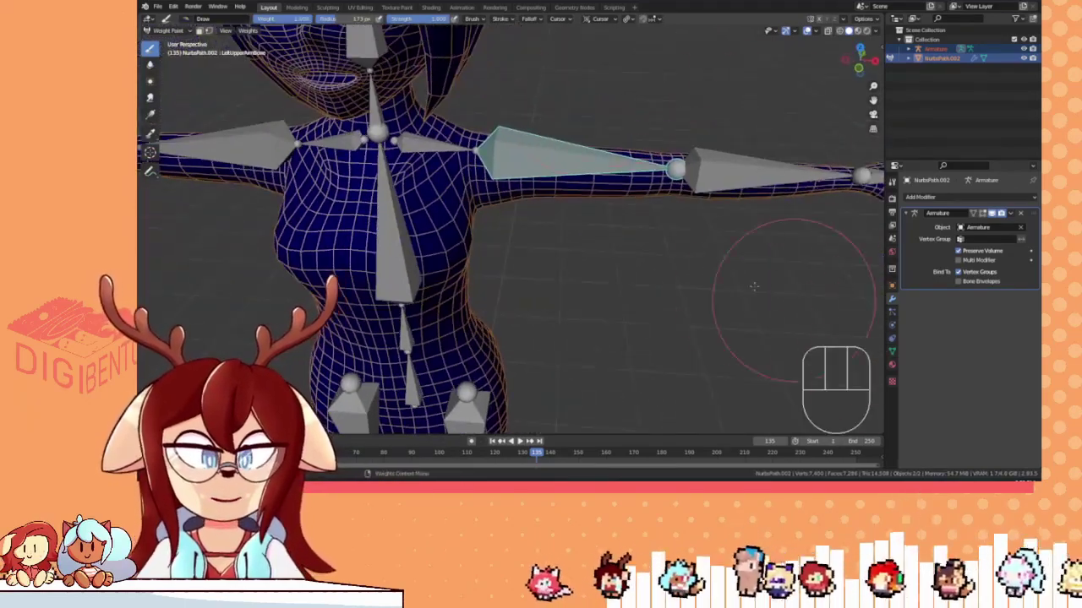
{"action": "middle_click_drag", "start_coordinate": [545, 232], "coordinate": [482, 203], "text": "shift"}
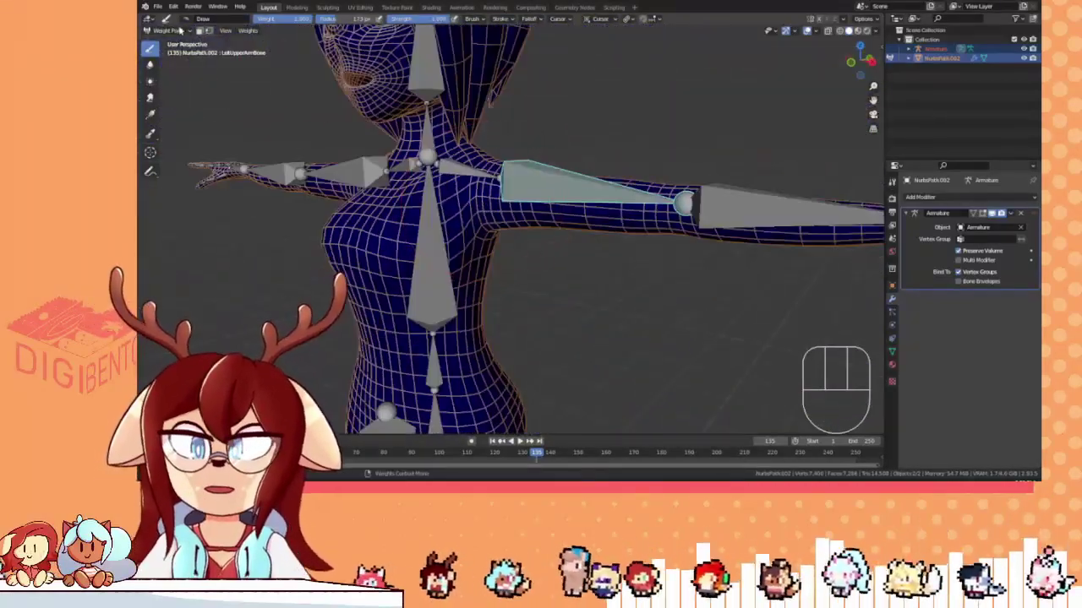
- Return to Object Mode and set the armature's viewport display type to Stick
{"action": "left_click", "coordinate": [179, 31]}
{"action": "left_click", "coordinate": [173, 41]}
{"action": "middle_click_drag", "start_coordinate": [574, 274], "coordinate": [543, 200]}
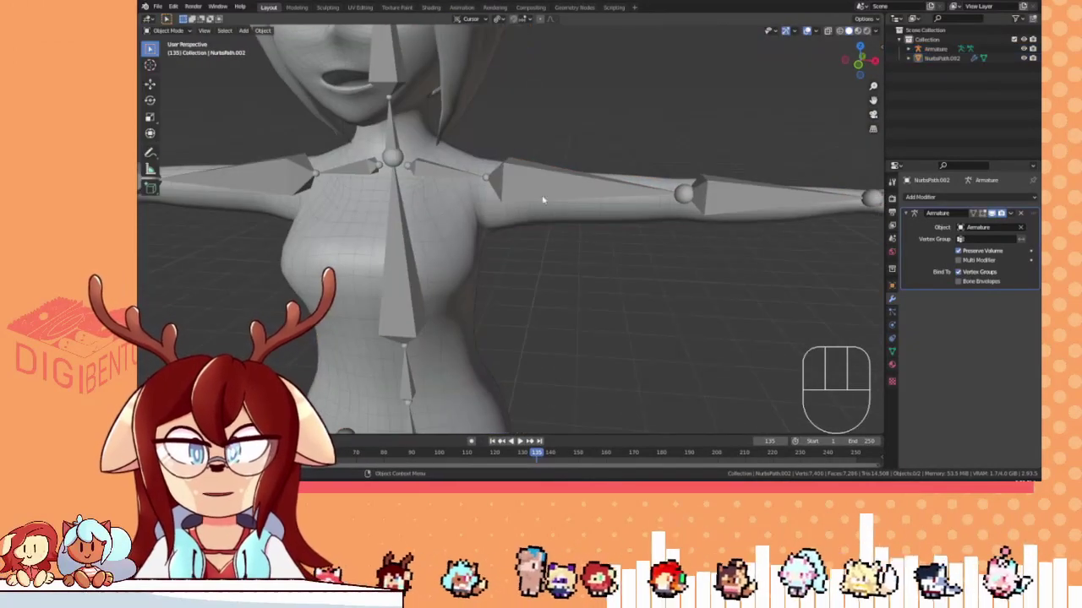
{"action": "left_click", "coordinate": [604, 182]}
{"action": "left_click", "coordinate": [891, 331]}
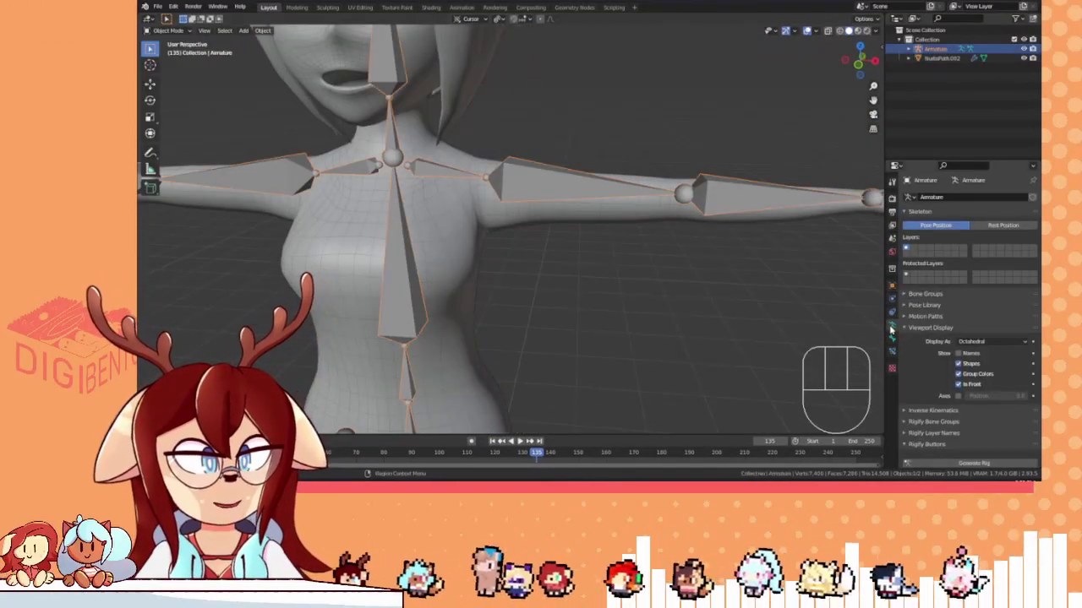
{"action": "left_click", "coordinate": [980, 341]}
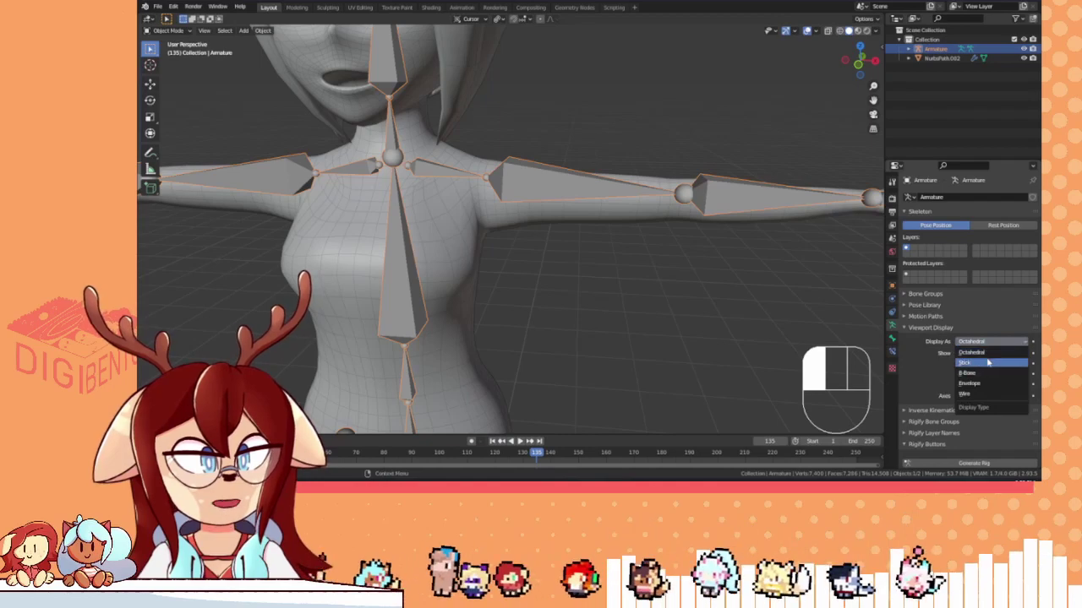
{"action": "left_click", "coordinate": [987, 362]}
- Select the armature followed by the body mesh, and switch the mesh to Weight Paint mode
{"action": "middle_click_drag", "start_coordinate": [523, 253], "coordinate": [619, 241]}
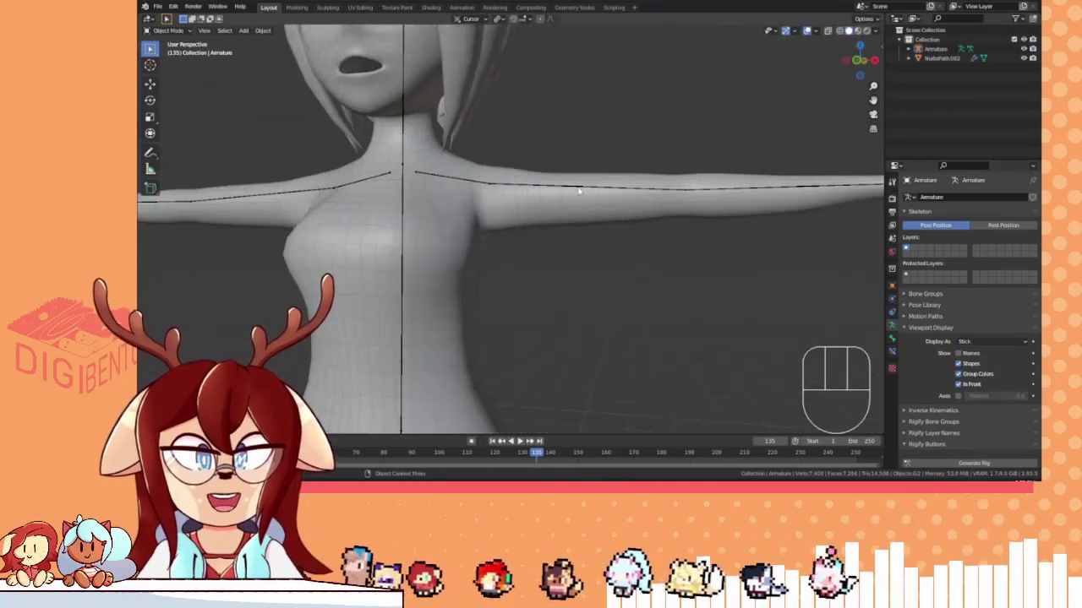
{"action": "left_click", "coordinate": [579, 192]}
{"action": "middle_click_drag", "start_coordinate": [579, 191], "coordinate": [517, 212]}
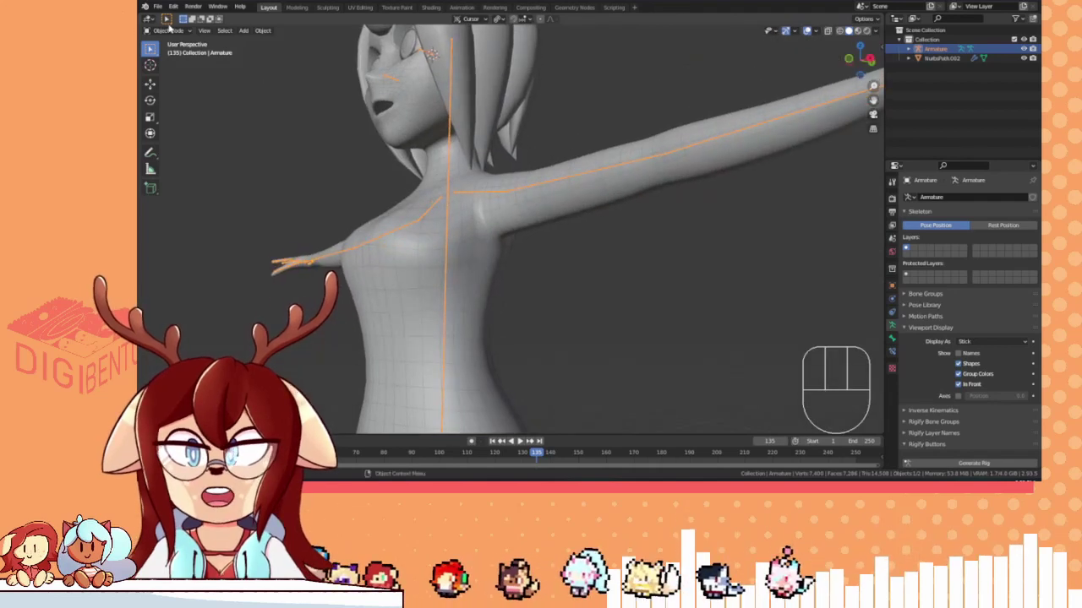
{"action": "left_click", "coordinate": [532, 175], "text": "shift"}
{"action": "left_click", "coordinate": [160, 30]}
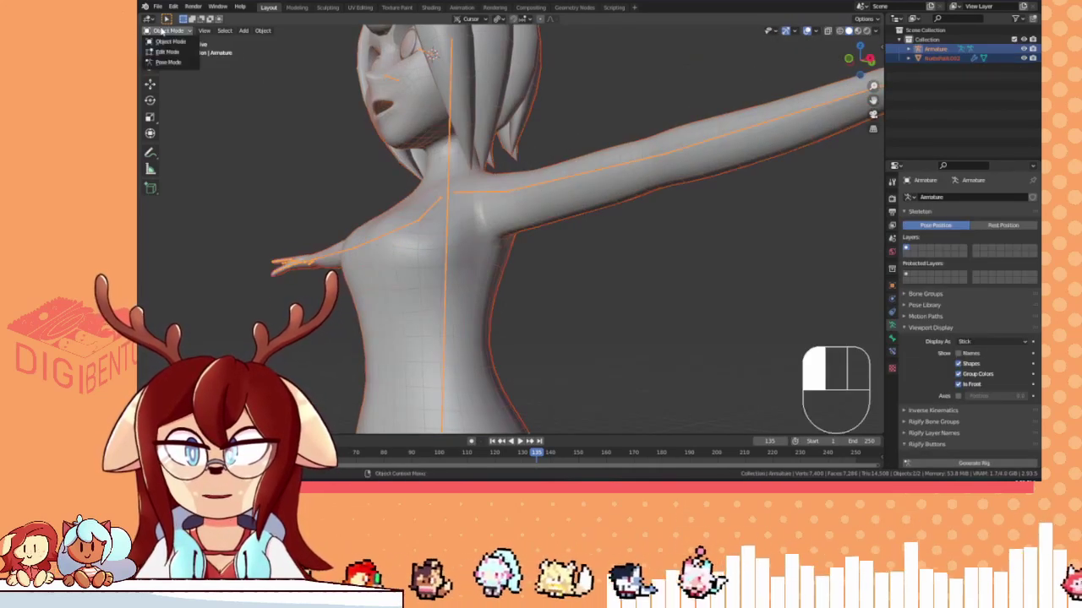
{"action": "left_click", "coordinate": [564, 183]}
{"action": "left_click", "coordinate": [565, 184], "text": "shift"}
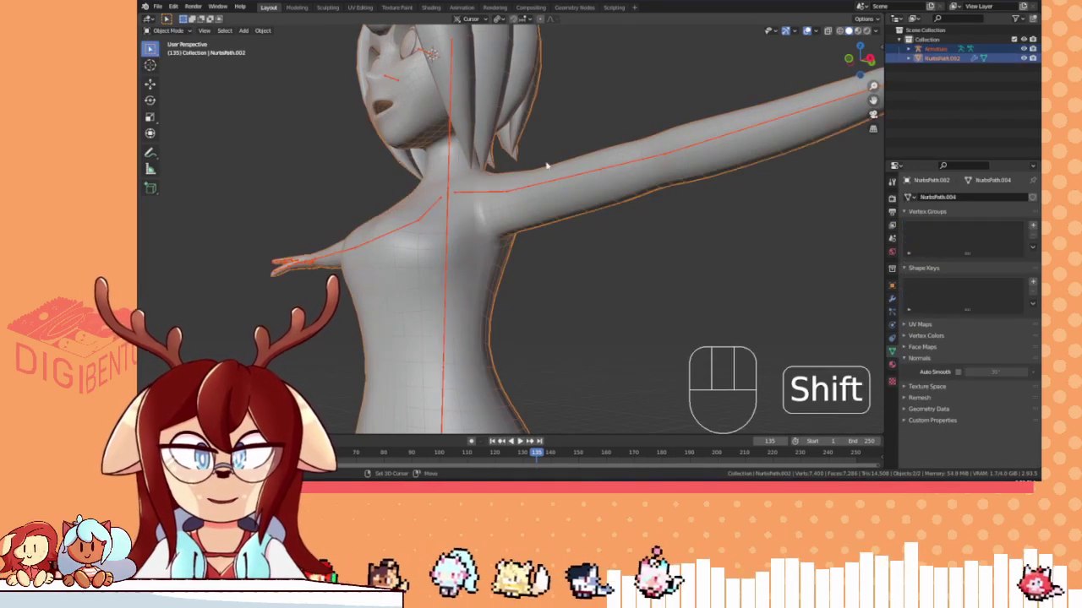
{"action": "left_click", "coordinate": [163, 30]}
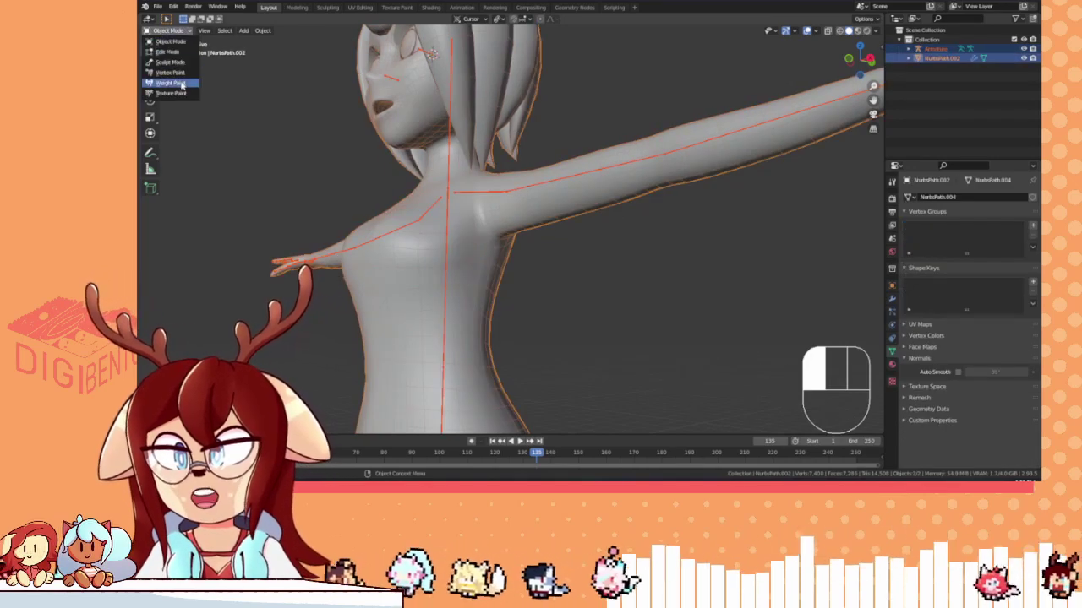
{"action": "left_click", "coordinate": [181, 83]}
- View the left upper arm from the front and review the available weight paint options
{"action": "mouse_move", "coordinate": [507, 169]}
{"action": "middle_mouse_down"}
{"action": "mouse_move", "coordinate": [544, 181]}
{"action": "mouse_move", "coordinate": [532, 174]}
{"action": "mouse_move", "coordinate": [479, 212]}
{"action": "mouse_move", "coordinate": [439, 213]}
{"action": "middle_mouse_up"}
{"action": "key", "text": "KP_1"}
{"action": "scroll", "coordinate": [439, 213], "scroll_direction": "up", "scroll_amount": 3}
{"action": "left_click", "coordinate": [863, 19]}
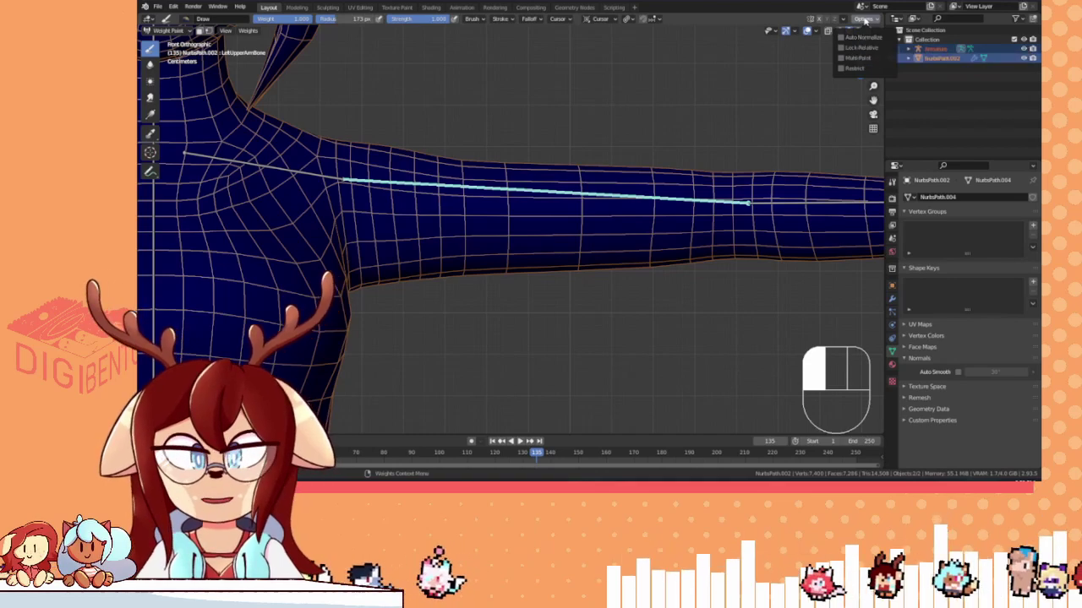
{"action": "left_click", "coordinate": [866, 20]}
{"action": "left_click", "coordinate": [867, 19]}
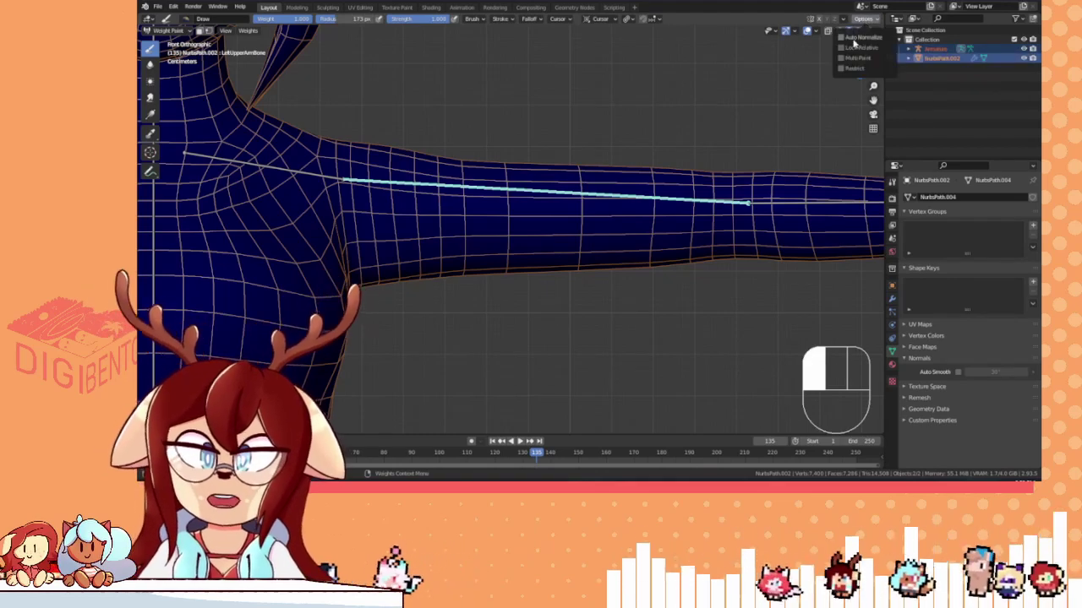
- Pick the chest bone and move on to the hips bone as the active bone for weight painting
{"action": "scroll", "coordinate": [598, 159], "scroll_direction": "down", "scroll_amount": 5}
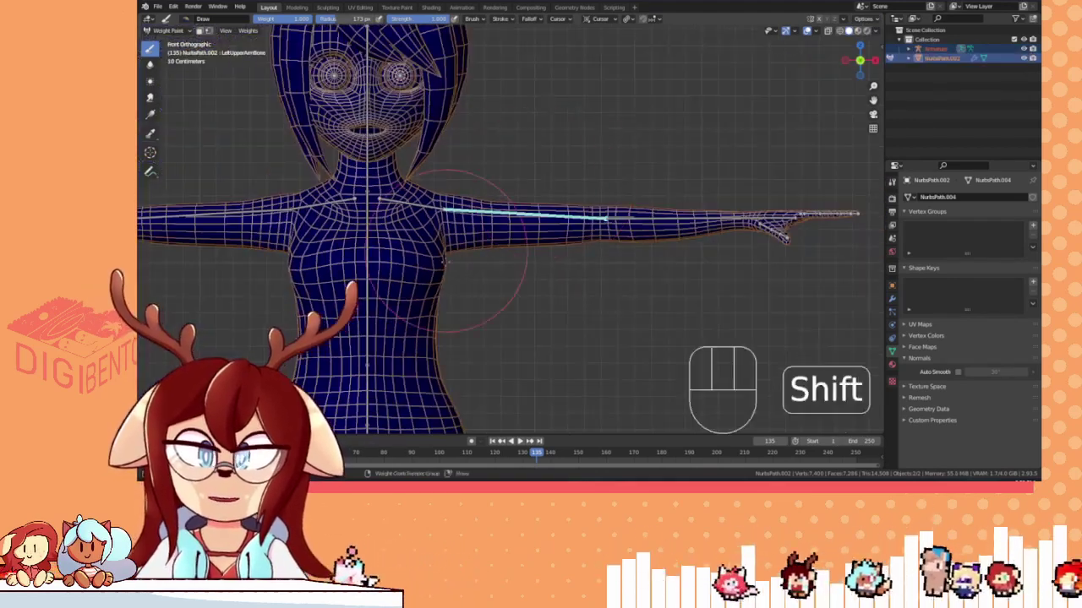
{"action": "middle_click_drag", "start_coordinate": [357, 308], "coordinate": [427, 247], "text": "shift"}
{"action": "left_click", "coordinate": [433, 244], "text": "ctrl"}
{"action": "scroll", "coordinate": [494, 229], "scroll_direction": "down", "scroll_amount": 3}
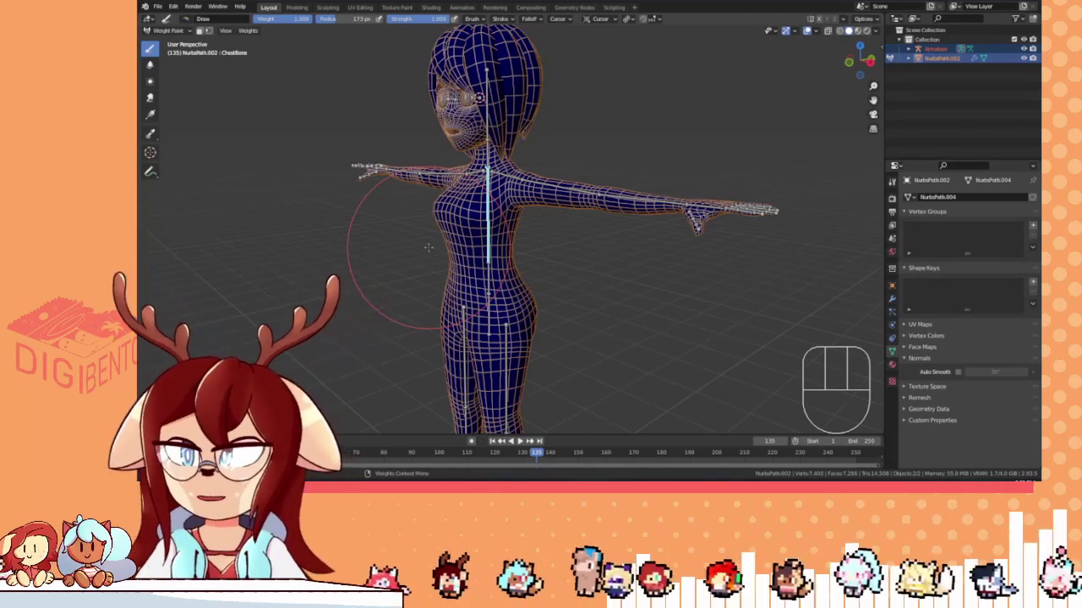
{"action": "middle_click_drag", "start_coordinate": [429, 247], "coordinate": [423, 355]}
{"action": "left_click", "coordinate": [457, 308], "text": "ctrl"}
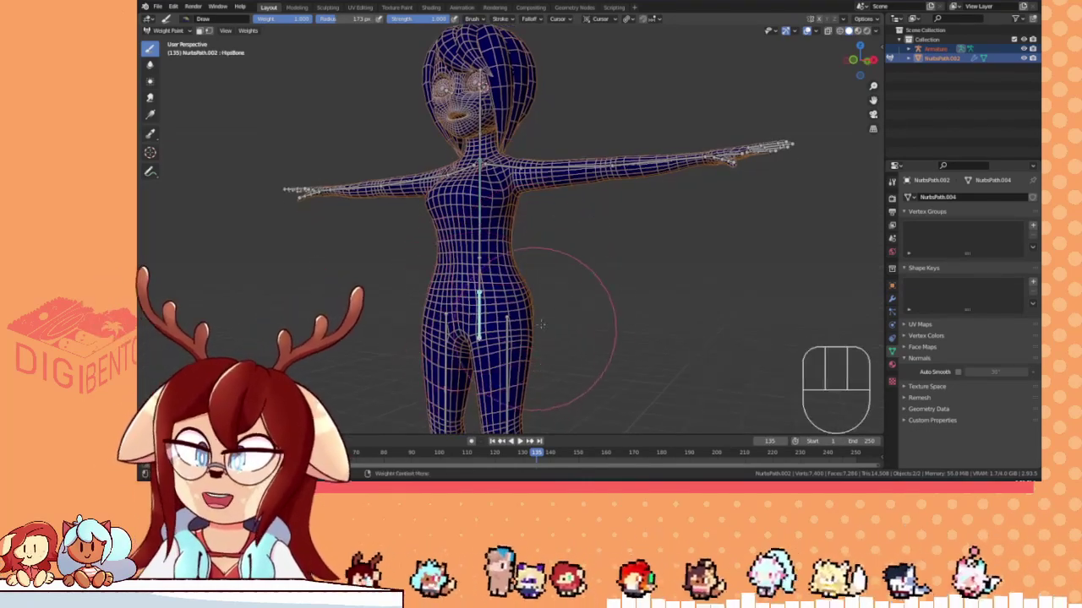
{"action": "middle_click_drag", "start_coordinate": [530, 221], "coordinate": [547, 241], "text": "shift"}
{"action": "scroll", "coordinate": [546, 241], "scroll_direction": "down", "scroll_amount": 1}
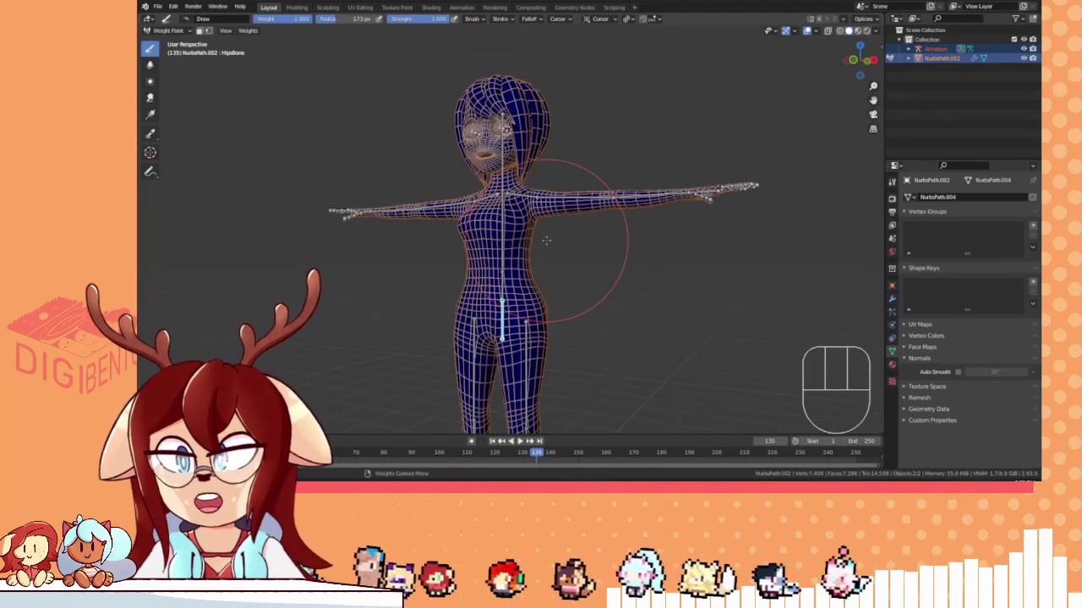
{"action": "middle_click_drag", "start_coordinate": [497, 173], "coordinate": [529, 169]}
{"action": "middle_click_drag", "start_coordinate": [529, 169], "coordinate": [555, 146], "text": "shift"}
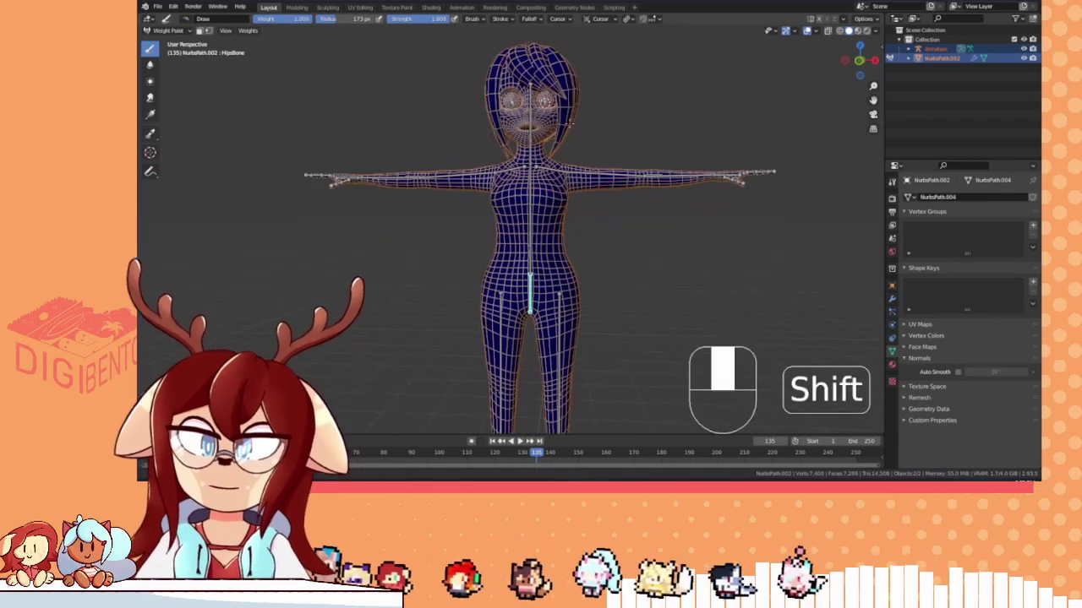
{"action": "middle_click_drag", "start_coordinate": [626, 96], "coordinate": [654, 95]}
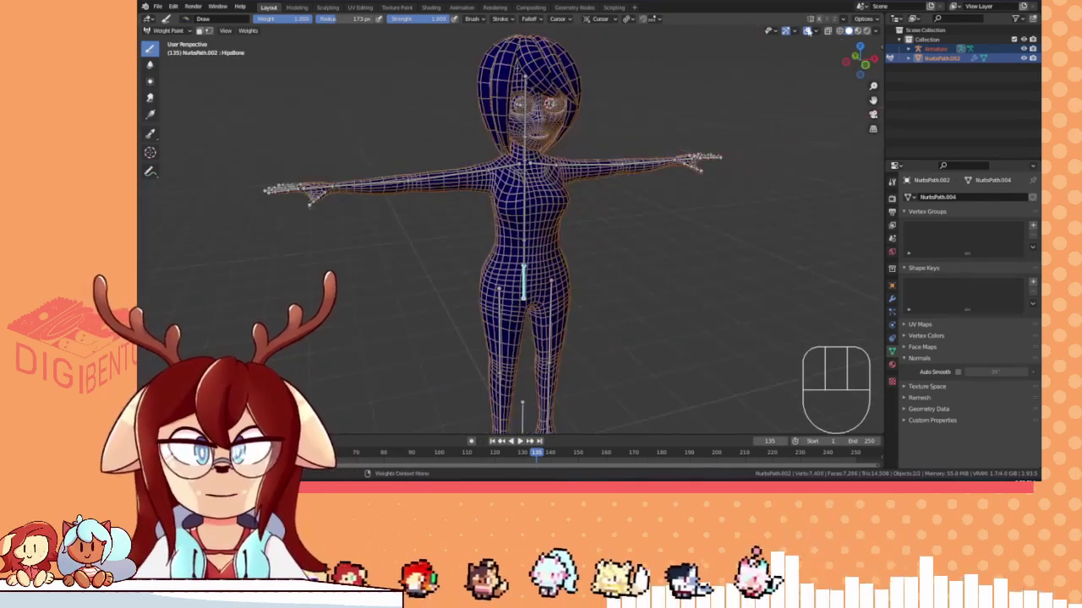
- Turn off Front Faces Only and turn on Accumulate in the Draw brush's advanced settings
{"action": "key", "text": "n"}
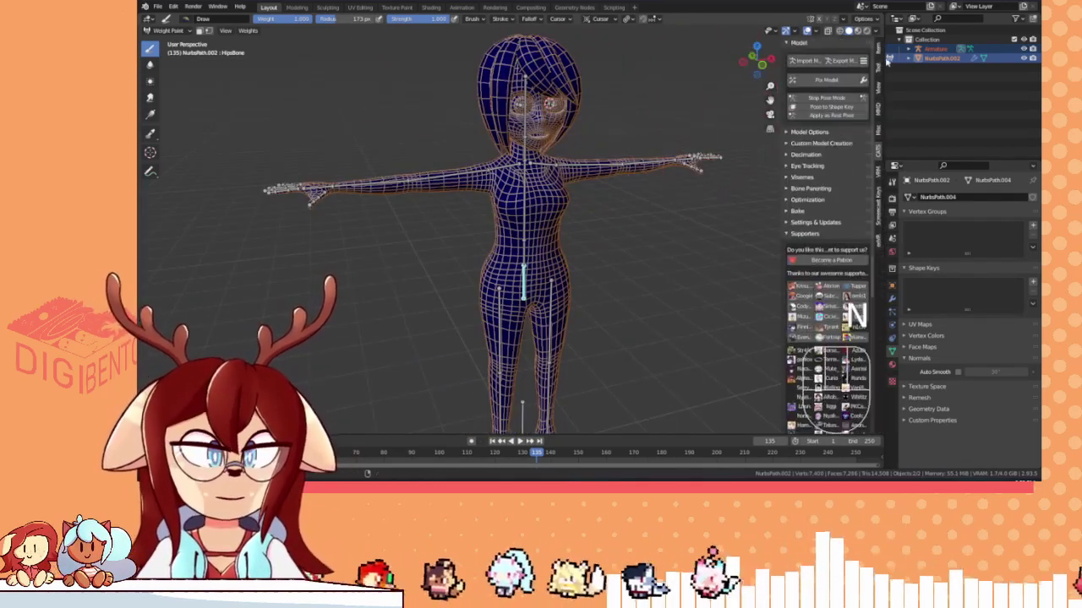
{"action": "left_click", "coordinate": [879, 73]}
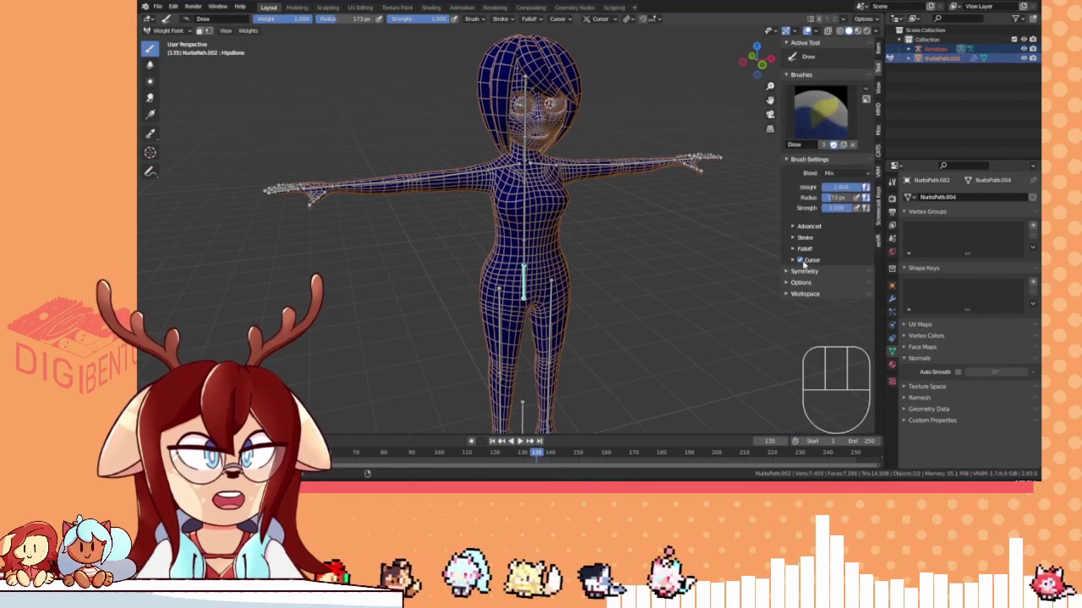
{"action": "left_click", "coordinate": [808, 226]}
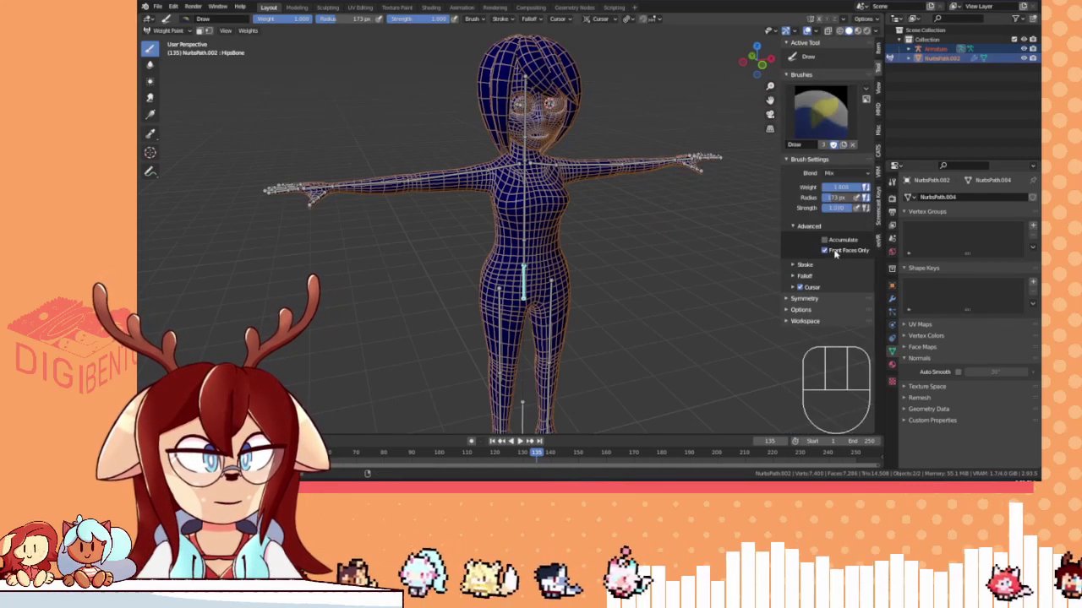
{"action": "left_click", "coordinate": [835, 253]}
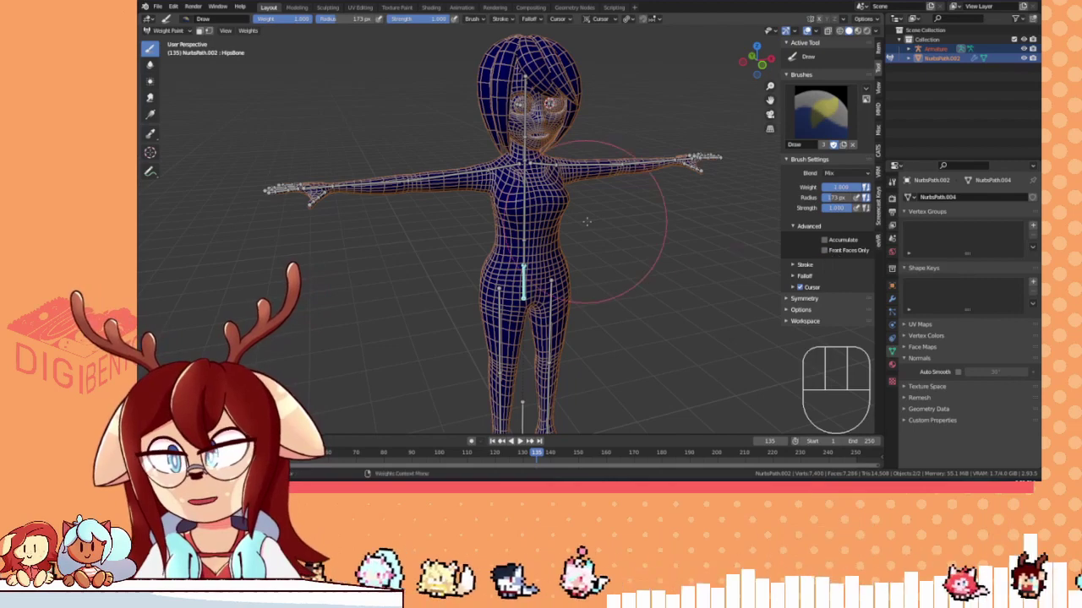
{"action": "mouse_move", "coordinate": [621, 222]}
{"action": "middle_mouse_down"}
{"action": "mouse_move", "coordinate": [531, 222]}
{"action": "mouse_move", "coordinate": [615, 208]}
{"action": "mouse_move", "coordinate": [572, 199]}
{"action": "middle_mouse_up"}
{"action": "mouse_move", "coordinate": [537, 125]}
{"action": "middle_mouse_down", "text": "shift"}
{"action": "mouse_move", "coordinate": [481, 103]}
{"action": "mouse_move", "coordinate": [480, 129]}
{"action": "middle_mouse_up", "text": "shift"}
{"action": "scroll", "coordinate": [471, 98], "scroll_direction": "down", "scroll_amount": 2}
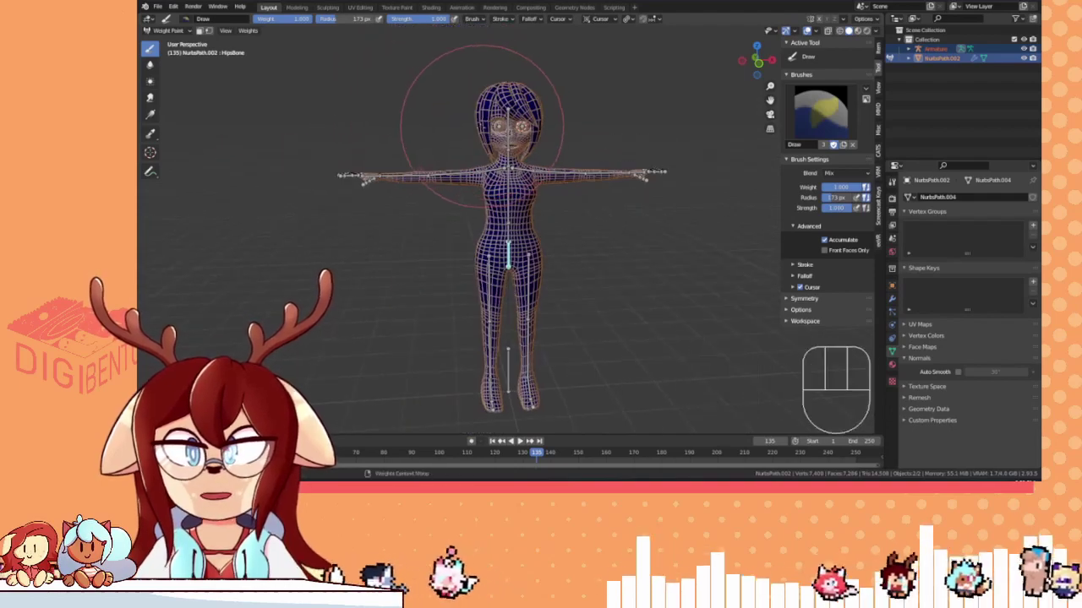
- Enlarge the Draw brush to a 500 px radius and paint the whole body with weight 1.000 for the hips bone
{"action": "key", "text": "f"}
{"action": "left_click", "coordinate": [705, 214]}
{"action": "left_click_drag", "start_coordinate": [507, 187], "coordinate": [514, 216]}
{"action": "middle_click_drag", "start_coordinate": [513, 207], "coordinate": [676, 203]}
{"action": "left_click", "coordinate": [482, 245]}
{"action": "left_click", "coordinate": [498, 148]}
{"action": "middle_click_drag", "start_coordinate": [482, 228], "coordinate": [540, 123]}
{"action": "left_click", "coordinate": [460, 179]}
{"action": "mouse_move", "coordinate": [541, 195]}
{"action": "middle_mouse_down"}
{"action": "mouse_move", "coordinate": [530, 227]}
{"action": "mouse_move", "coordinate": [541, 221]}
{"action": "mouse_move", "coordinate": [483, 221]}
{"action": "middle_mouse_up"}
{"action": "key", "text": "2"}
{"action": "key", "text": "1"}
{"action": "key", "text": "2"}
{"action": "left_click_drag", "start_coordinate": [484, 221], "coordinate": [516, 169]}
{"action": "mouse_move", "coordinate": [541, 169]}
{"action": "left_mouse_down"}
{"action": "mouse_move", "coordinate": [568, 173]}
{"action": "mouse_move", "coordinate": [561, 91]}
{"action": "mouse_move", "coordinate": [505, 148]}
{"action": "left_mouse_up"}
{"action": "mouse_move", "coordinate": [502, 211]}
{"action": "middle_mouse_down"}
{"action": "mouse_move", "coordinate": [511, 228]}
{"action": "mouse_move", "coordinate": [517, 221]}
{"action": "middle_mouse_up"}
{"action": "scroll", "coordinate": [560, 173], "scroll_direction": "up", "scroll_amount": 4}
{"action": "left_click_drag", "start_coordinate": [562, 172], "coordinate": [561, 269], "text": "shift"}
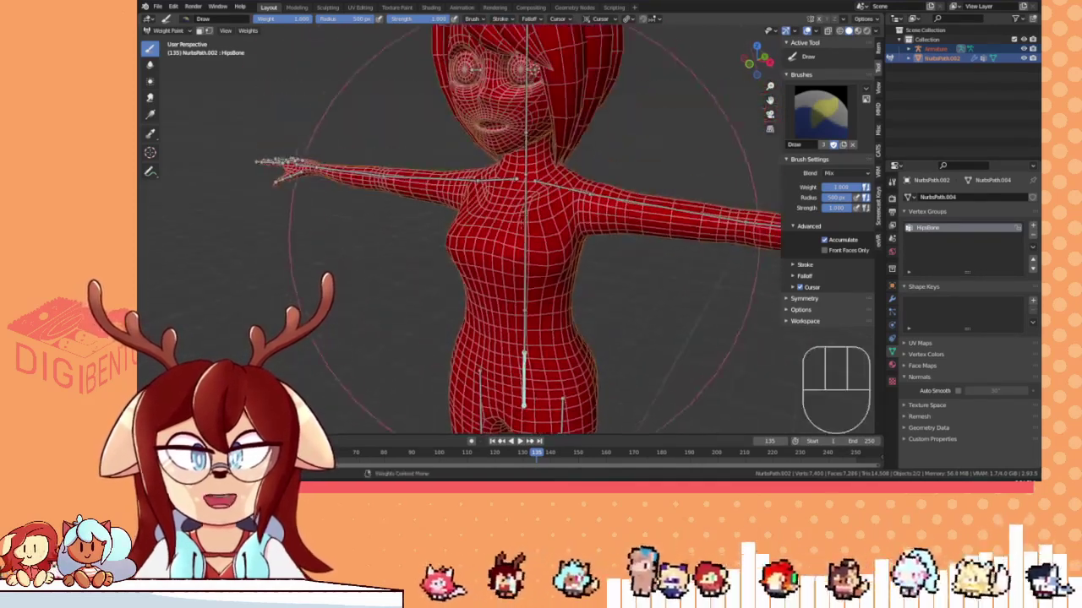
- Reduce the Draw brush radius to 78 px and pick the left upper arm bone for weight painting
{"action": "scroll", "coordinate": [553, 194], "scroll_direction": "down", "scroll_amount": 3}
{"action": "middle_click_drag", "start_coordinate": [553, 194], "coordinate": [456, 191], "text": "shift"}
{"action": "scroll", "coordinate": [456, 188], "scroll_direction": "up", "scroll_amount": 2}
{"action": "middle_click_drag", "start_coordinate": [456, 184], "coordinate": [535, 207]}
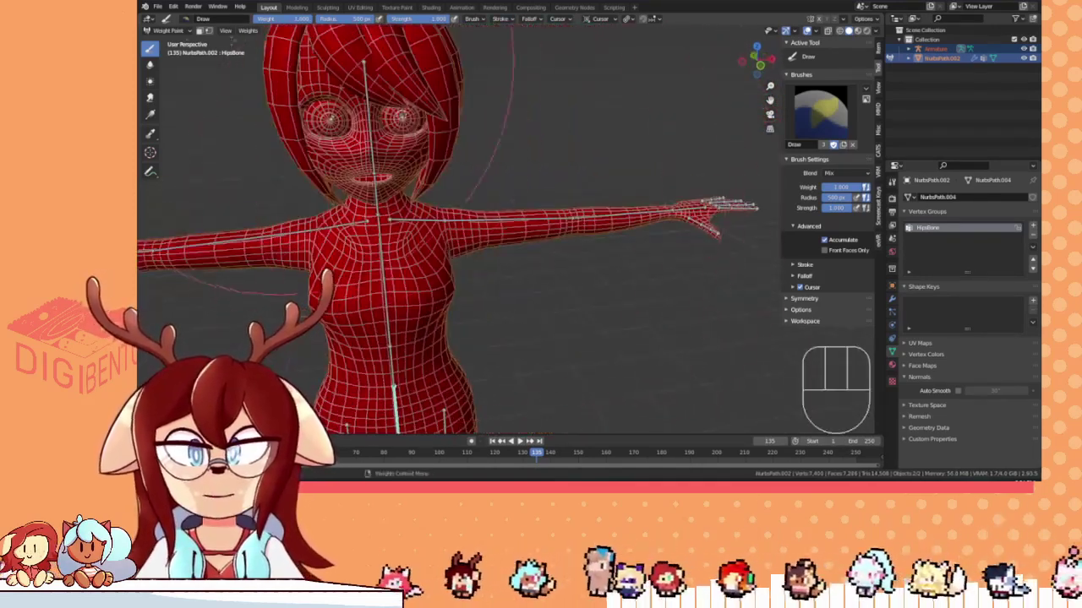
{"action": "key", "text": "f"}
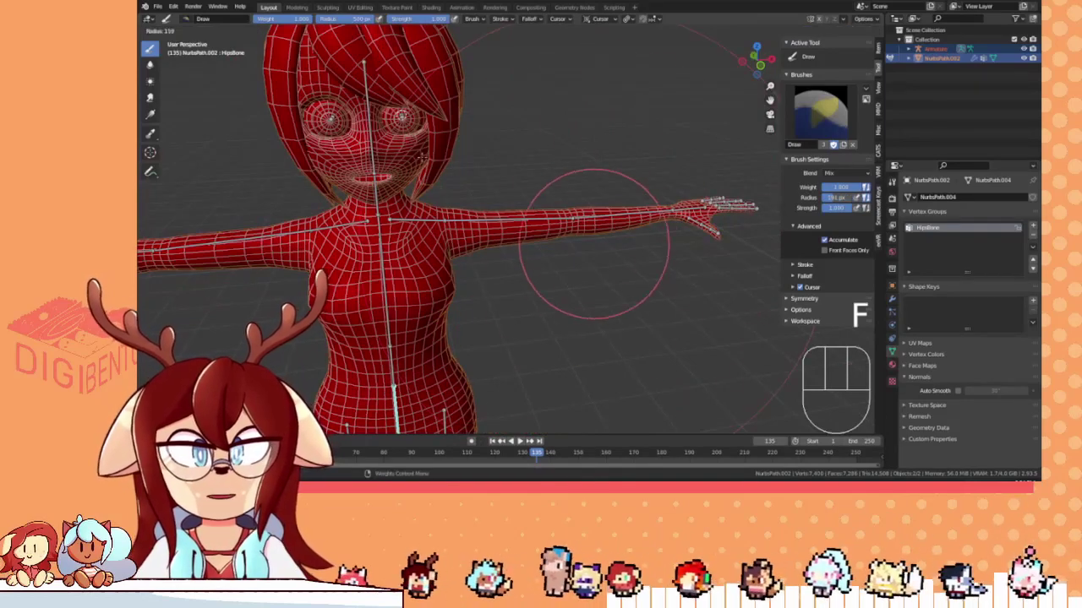
{"action": "left_click", "coordinate": [601, 214]}
{"action": "middle_click_drag", "start_coordinate": [601, 212], "coordinate": [488, 213]}
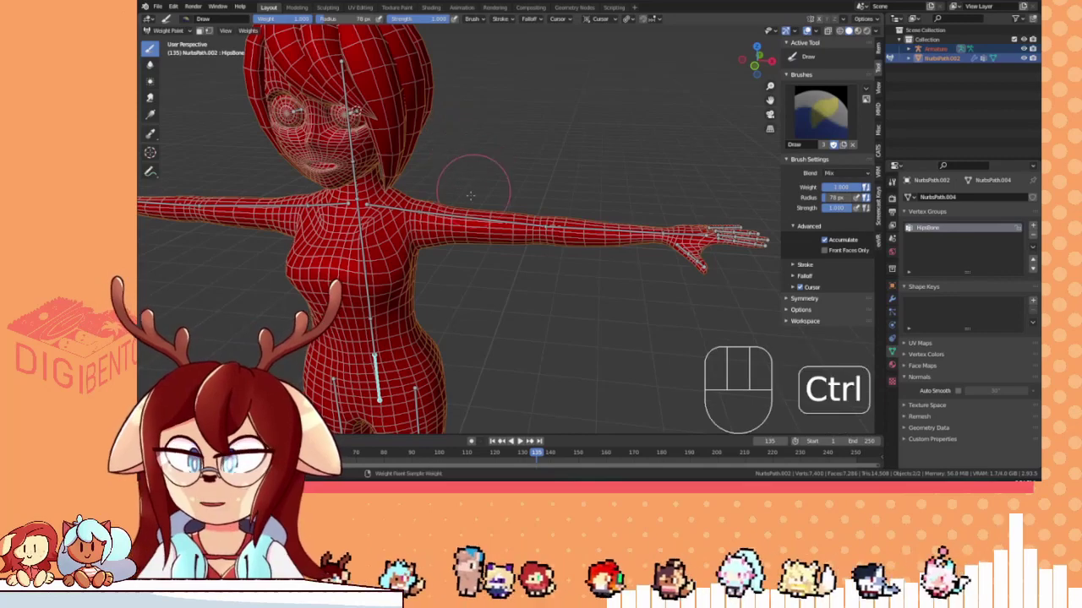
{"action": "left_click", "coordinate": [462, 213], "text": "ctrl"}
{"action": "middle_click_drag", "start_coordinate": [550, 174], "coordinate": [547, 118]}
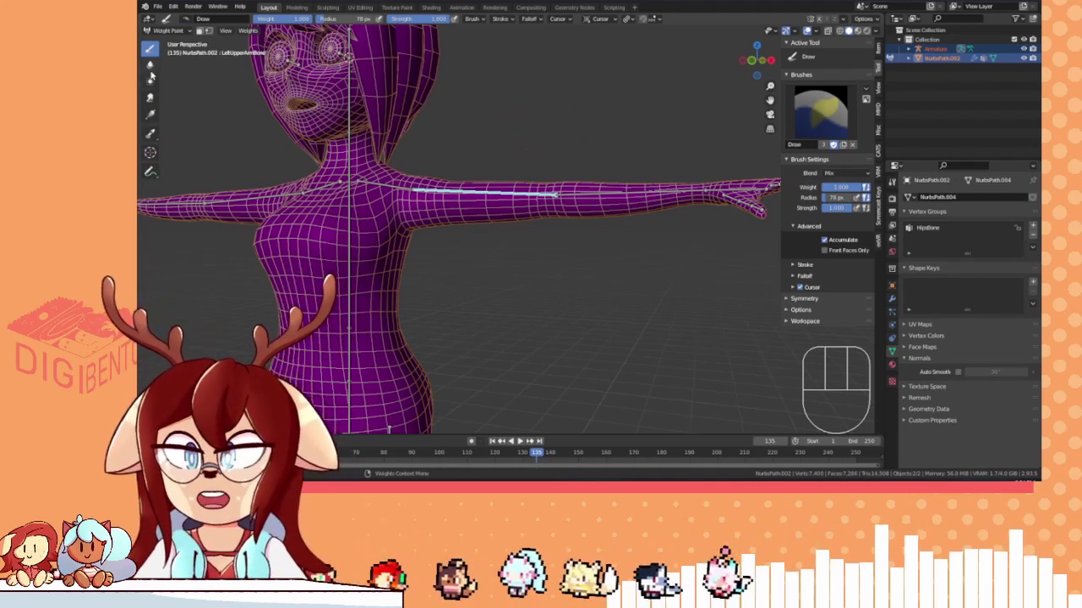
- Use the Blur brush once to start an empty vertex group for the left upper arm bone, and return to the Draw brush
{"action": "left_click", "coordinate": [150, 66]}
{"action": "left_click", "coordinate": [602, 118]}
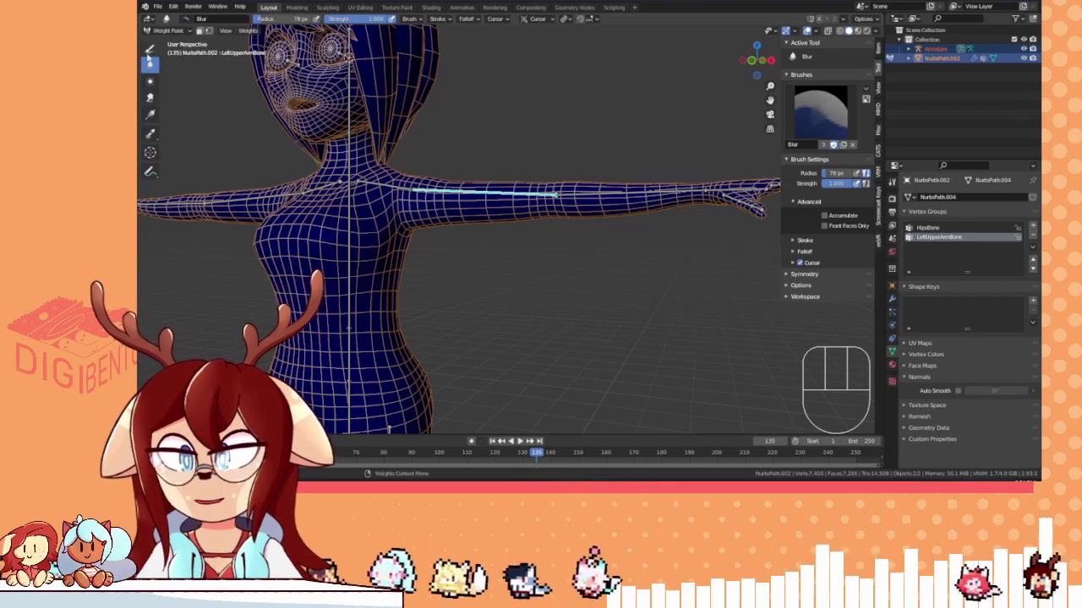
{"action": "left_click", "coordinate": [150, 49]}
- From the front, paint weight 1.000 along the left upper arm from the shoulder to the elbow
{"action": "scroll", "coordinate": [498, 140], "scroll_direction": "up", "scroll_amount": 3}
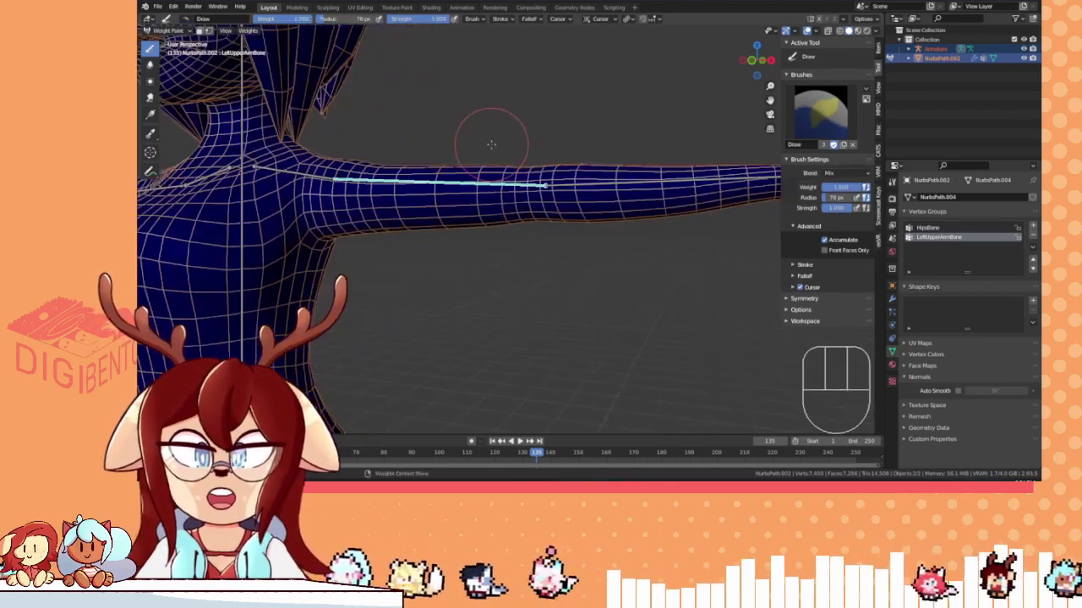
{"action": "key", "text": "KP_1"}
{"action": "mouse_move", "coordinate": [495, 141]}
{"action": "middle_mouse_down", "text": "shift"}
{"action": "mouse_move", "coordinate": [490, 160]}
{"action": "mouse_move", "coordinate": [395, 163]}
{"action": "mouse_move", "coordinate": [454, 123]}
{"action": "mouse_move", "coordinate": [485, 133]}
{"action": "middle_mouse_up", "text": "shift"}
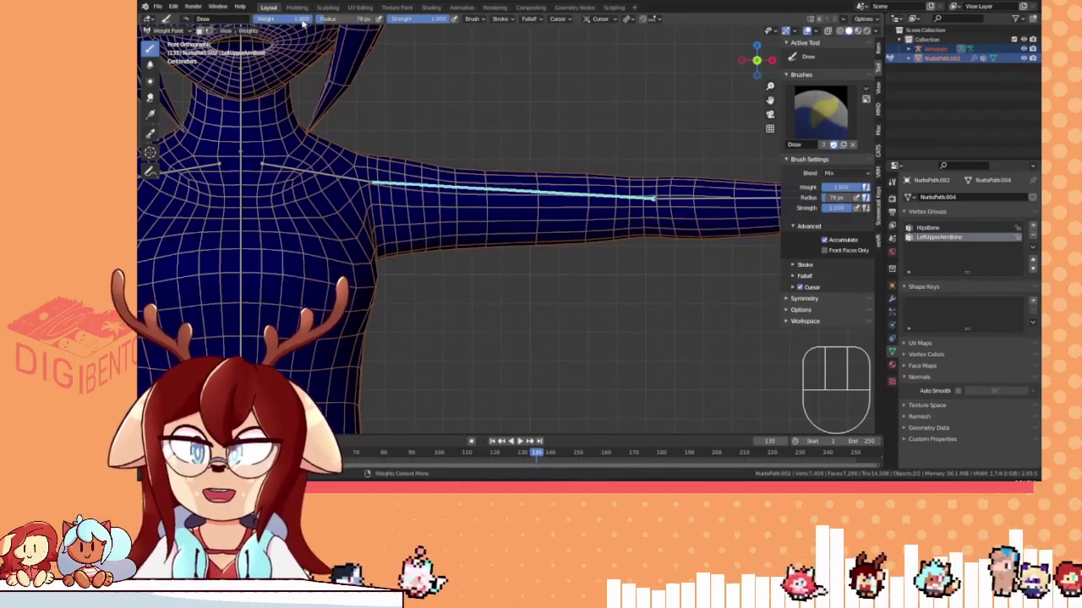
{"action": "mouse_move", "coordinate": [509, 169]}
{"action": "left_mouse_down"}
{"action": "mouse_move", "coordinate": [549, 203]}
{"action": "mouse_move", "coordinate": [575, 248]}
{"action": "mouse_move", "coordinate": [603, 181]}
{"action": "mouse_move", "coordinate": [615, 186]}
{"action": "mouse_move", "coordinate": [488, 179]}
{"action": "mouse_move", "coordinate": [493, 149]}
{"action": "left_mouse_up"}
{"action": "mouse_move", "coordinate": [483, 305]}
{"action": "left_mouse_down"}
{"action": "mouse_move", "coordinate": [475, 126]}
{"action": "mouse_move", "coordinate": [487, 268]}
{"action": "left_mouse_up"}
{"action": "left_click_drag", "start_coordinate": [471, 143], "coordinate": [474, 283]}
{"action": "mouse_move", "coordinate": [464, 177]}
{"action": "left_mouse_down"}
{"action": "mouse_move", "coordinate": [472, 228]}
{"action": "mouse_move", "coordinate": [457, 112]}
{"action": "mouse_move", "coordinate": [438, 295]}
{"action": "mouse_move", "coordinate": [428, 102]}
{"action": "left_mouse_up"}
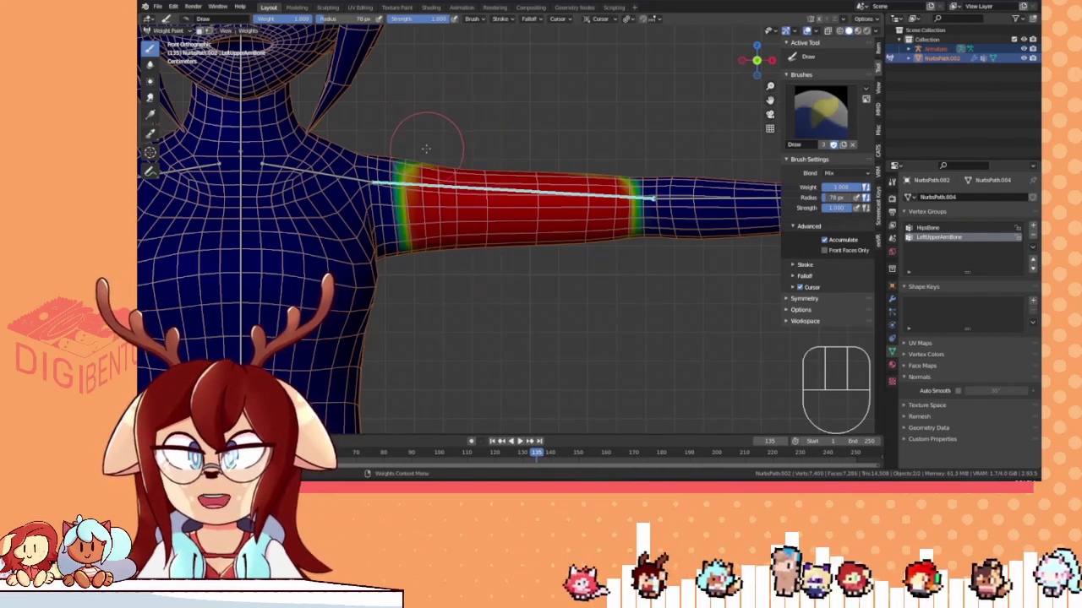
{"action": "mouse_move", "coordinate": [417, 159]}
{"action": "left_mouse_down"}
{"action": "mouse_move", "coordinate": [402, 211]}
{"action": "mouse_move", "coordinate": [410, 285]}
{"action": "mouse_move", "coordinate": [422, 195]}
{"action": "mouse_move", "coordinate": [405, 207]}
{"action": "mouse_move", "coordinate": [407, 136]}
{"action": "left_mouse_up"}
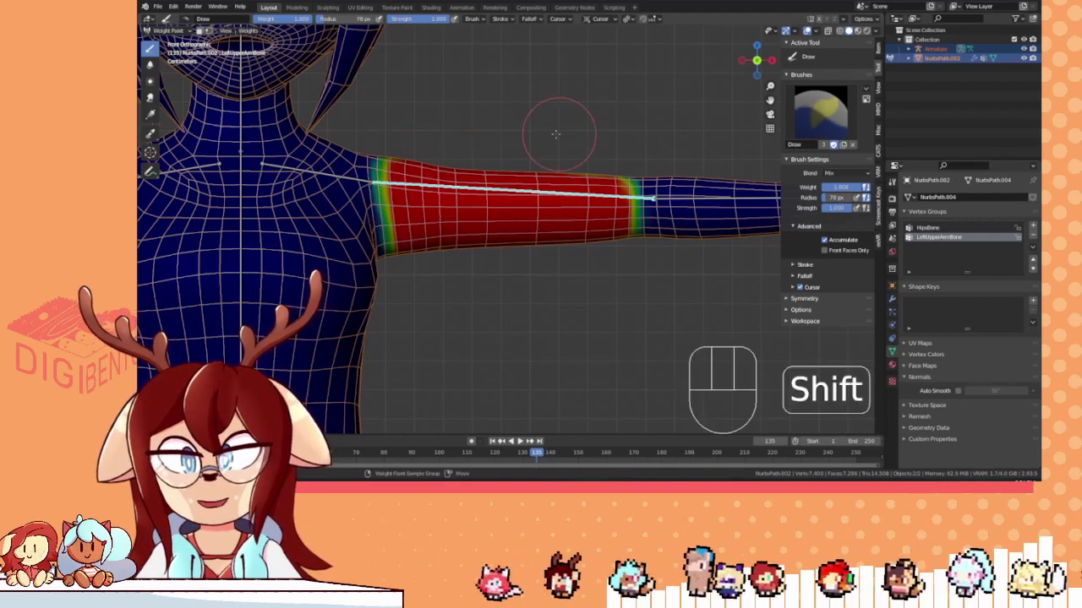
{"action": "mouse_move", "coordinate": [558, 133]}
{"action": "middle_mouse_down", "text": "shift"}
{"action": "mouse_move", "coordinate": [501, 154]}
{"action": "mouse_move", "coordinate": [476, 128]}
{"action": "middle_mouse_up", "text": "shift"}
{"action": "left_click_drag", "start_coordinate": [475, 128], "coordinate": [471, 218]}
{"action": "mouse_move", "coordinate": [481, 222]}
{"action": "left_mouse_down"}
{"action": "mouse_move", "coordinate": [483, 148]}
{"action": "mouse_move", "coordinate": [418, 152]}
{"action": "mouse_move", "coordinate": [432, 148]}
{"action": "left_mouse_up"}
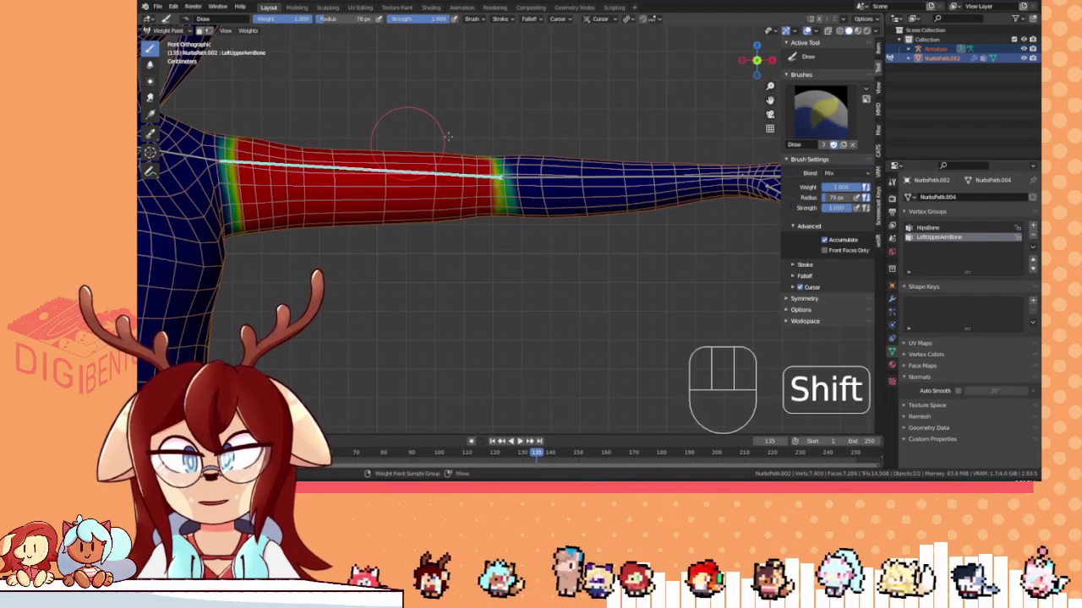
{"action": "middle_click_drag", "start_coordinate": [399, 131], "coordinate": [432, 130], "text": "shift"}
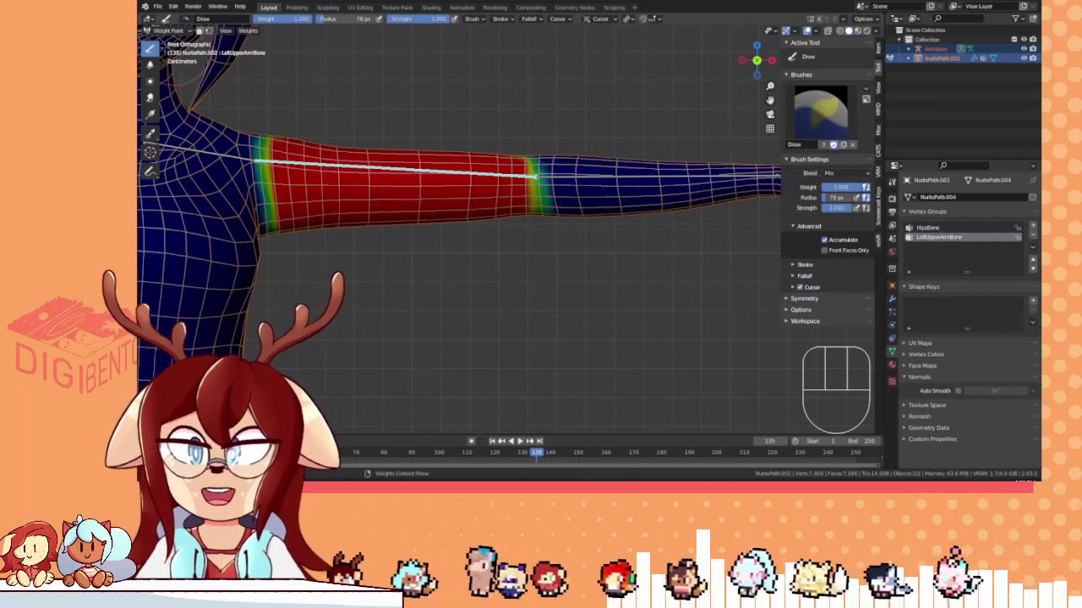
- Soften the weight transition at the left elbow with the Blur brush
{"action": "left_click", "coordinate": [150, 65]}
{"action": "scroll", "coordinate": [560, 145], "scroll_direction": "up", "scroll_amount": 1}
{"action": "mouse_move", "coordinate": [560, 144]}
{"action": "middle_mouse_down", "text": "shift"}
{"action": "mouse_move", "coordinate": [495, 174]}
{"action": "mouse_move", "coordinate": [547, 140]}
{"action": "middle_mouse_up", "text": "shift"}
{"action": "left_click_drag", "start_coordinate": [536, 141], "coordinate": [528, 145]}
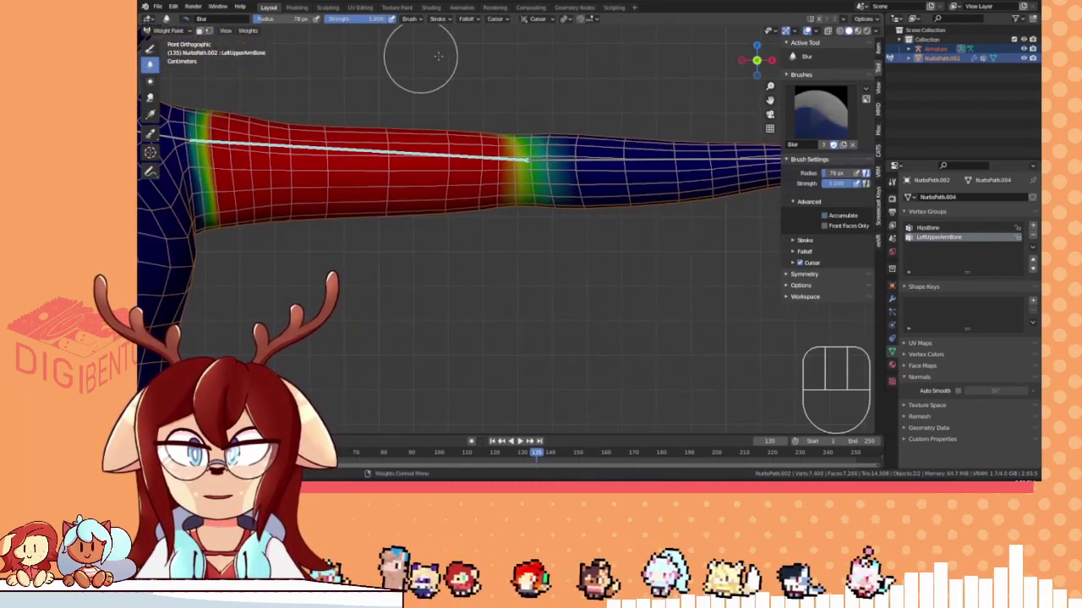
- Rotate the left upper arm bone about Z to test the painted deformation, and clear its rotation
{"action": "middle_click_drag", "start_coordinate": [438, 56], "coordinate": [633, 176]}
{"action": "scroll", "coordinate": [561, 184], "scroll_direction": "up", "scroll_amount": 3}
{"action": "scroll", "coordinate": [633, 191], "scroll_direction": "down", "scroll_amount": 5}
{"action": "scroll", "coordinate": [588, 237], "scroll_direction": "up", "scroll_amount": 2}
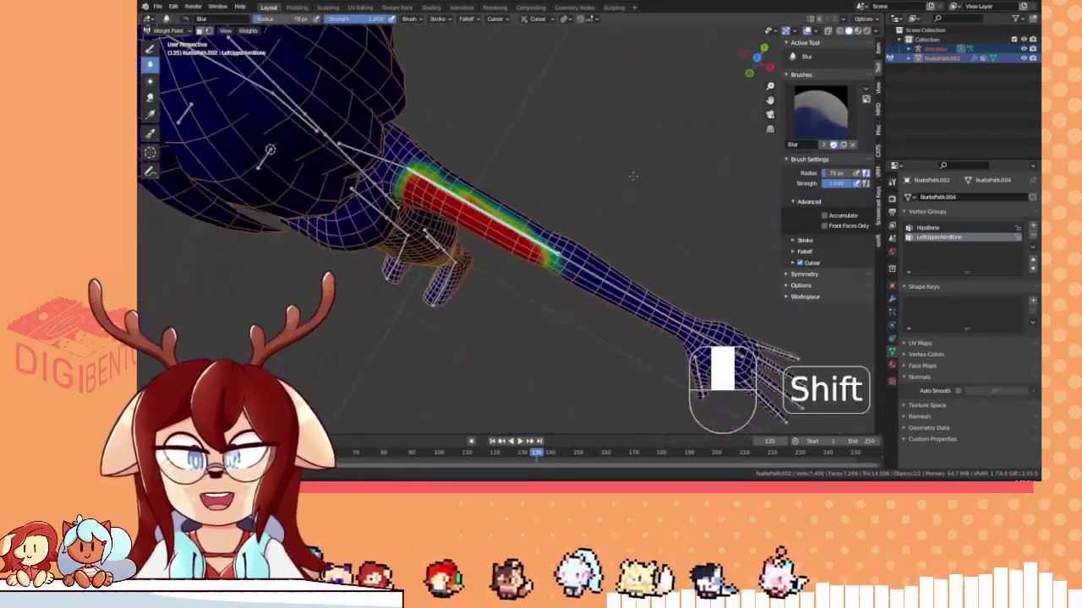
{"action": "scroll", "coordinate": [632, 175], "scroll_direction": "up", "scroll_amount": 4}
{"action": "key", "text": "r"}
{"action": "key", "text": "z"}
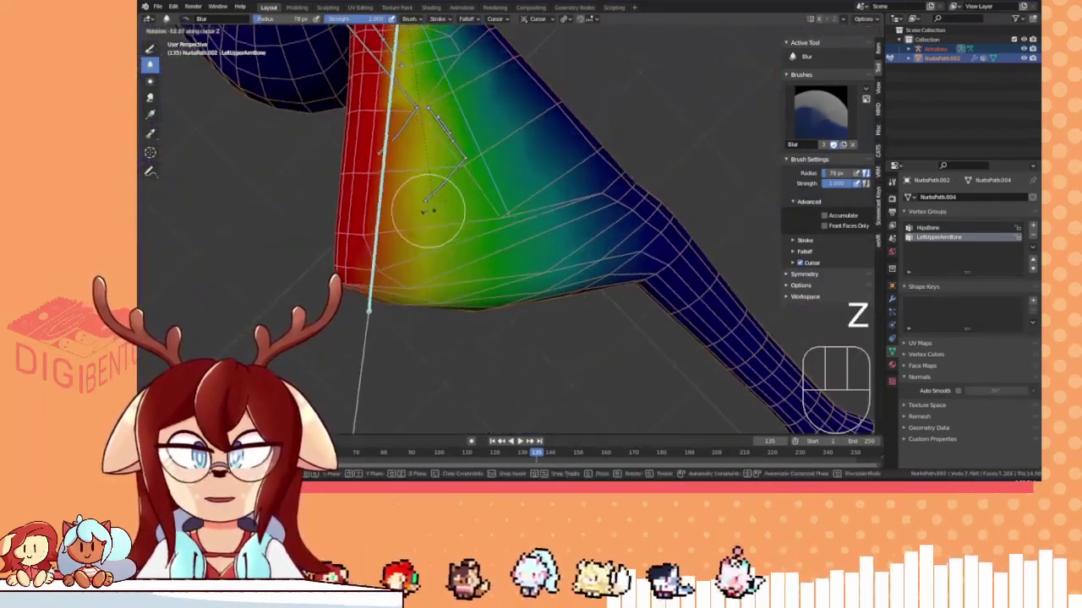
{"action": "left_click", "coordinate": [458, 181]}
{"action": "middle_click_drag", "start_coordinate": [459, 181], "coordinate": [415, 174]}
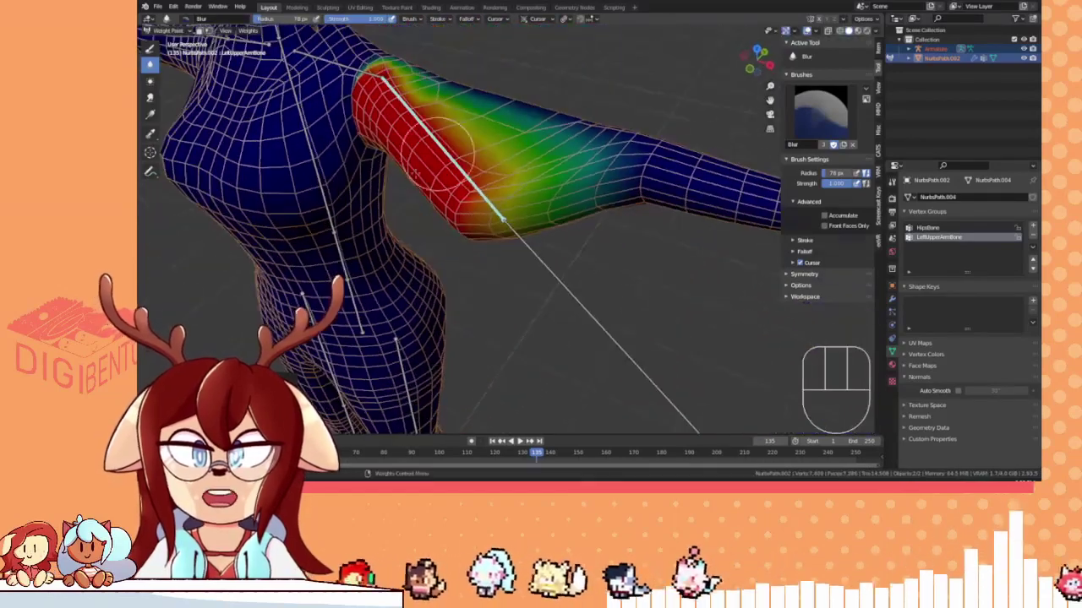
{"action": "middle_click_drag", "start_coordinate": [499, 178], "coordinate": [555, 193]}
{"action": "key", "text": "alt+r"}
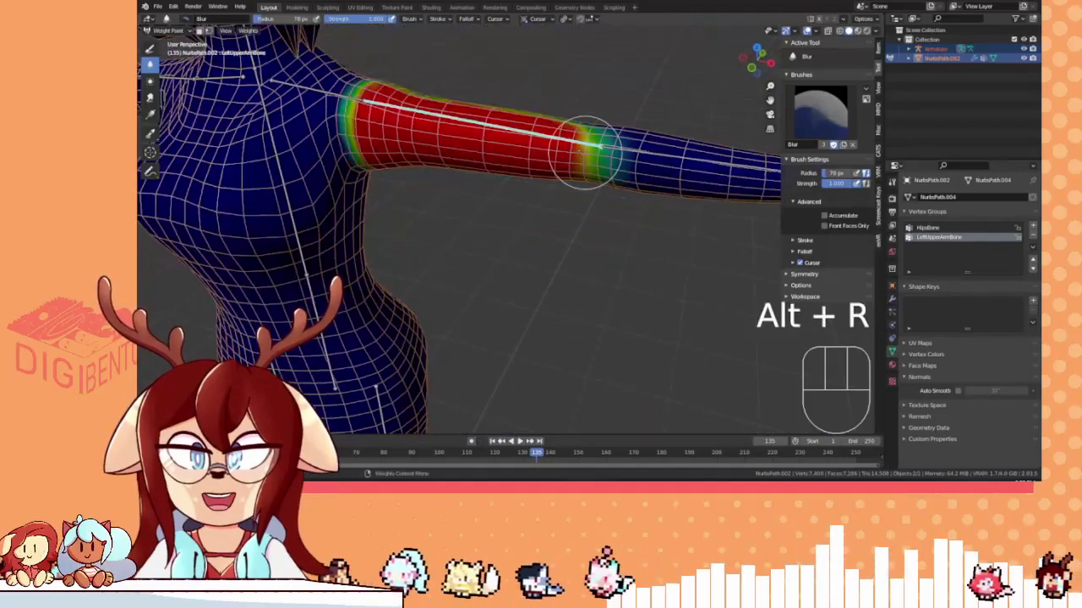
- With the Draw brush at weight 1.000, paint the back of the left upper arm up to the shoulder from the back view
{"action": "middle_click_drag", "start_coordinate": [586, 160], "coordinate": [199, 85]}
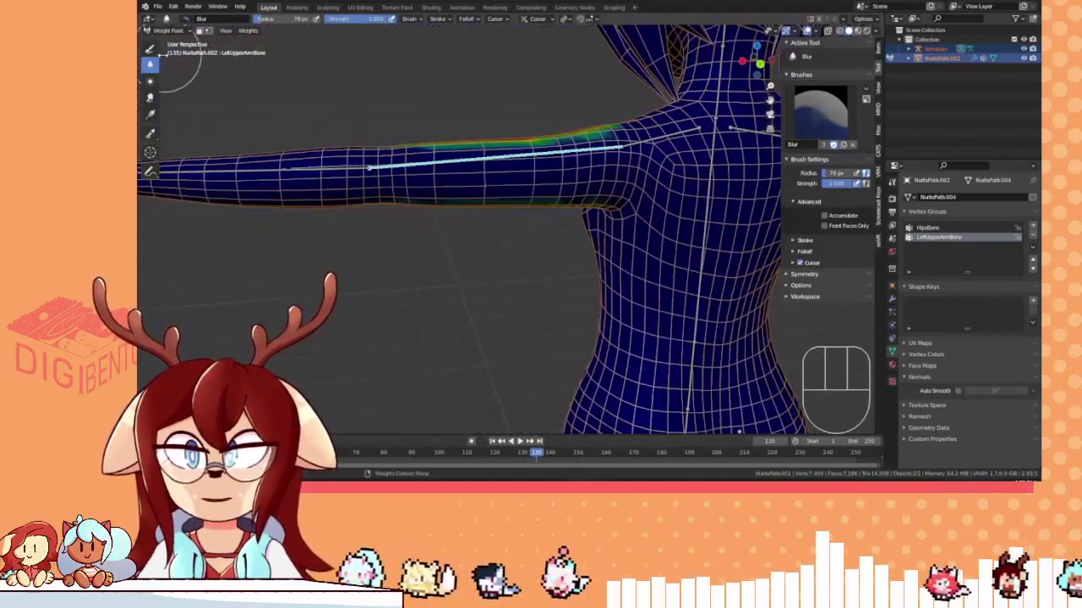
{"action": "left_click", "coordinate": [150, 49]}
{"action": "middle_click_drag", "start_coordinate": [397, 101], "coordinate": [480, 125]}
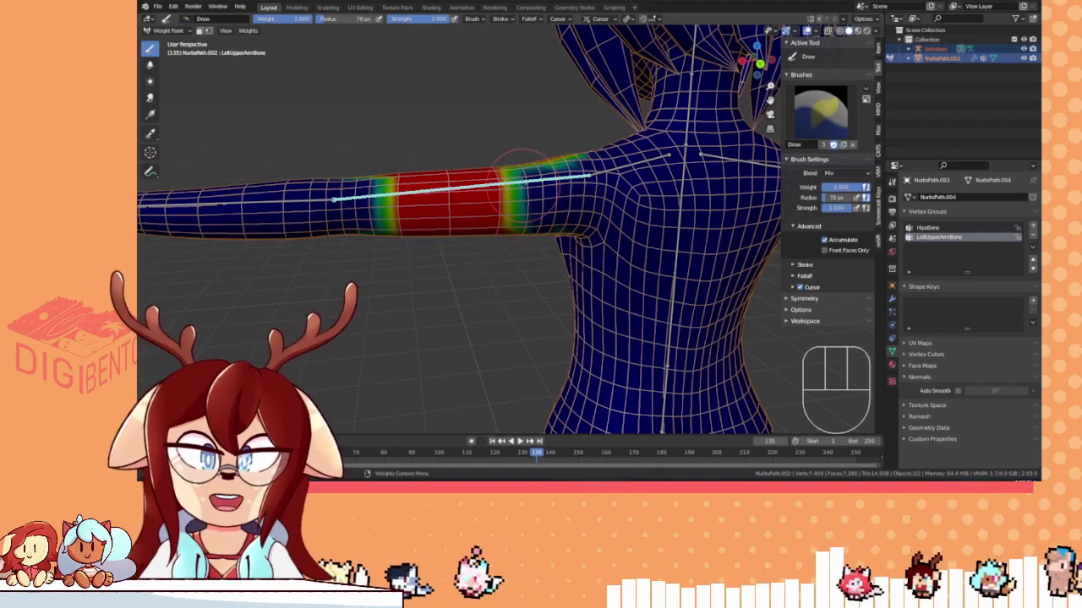
{"action": "key", "text": "KP_1"}
{"action": "key", "text": "KP_9"}
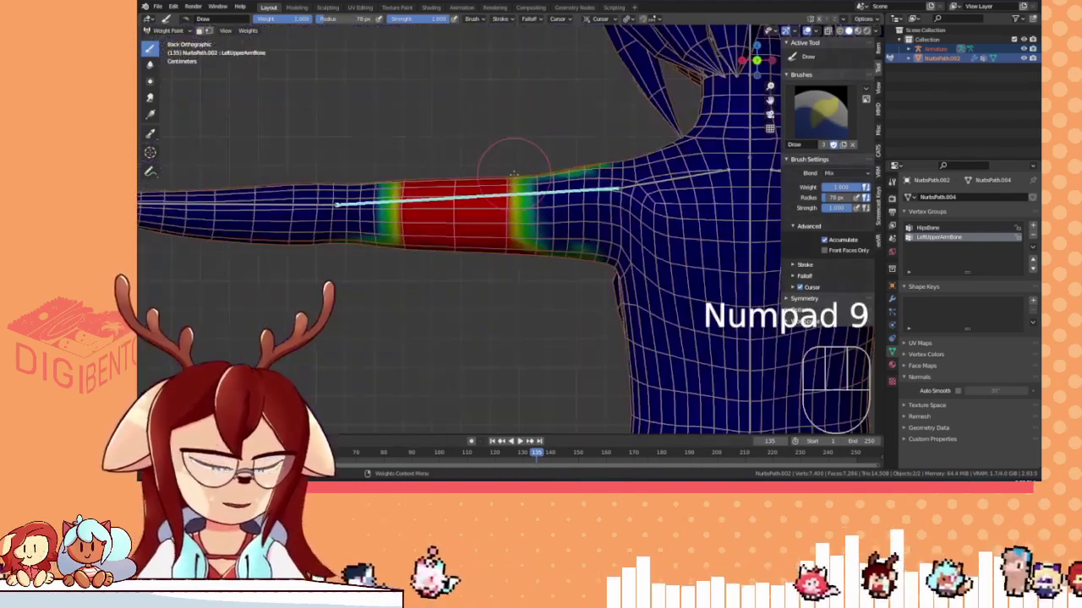
{"action": "middle_click_drag", "start_coordinate": [512, 172], "coordinate": [423, 161], "text": "shift"}
{"action": "scroll", "coordinate": [376, 152], "scroll_direction": "up", "scroll_amount": 4}
{"action": "left_click_drag", "start_coordinate": [361, 99], "coordinate": [344, 165]}
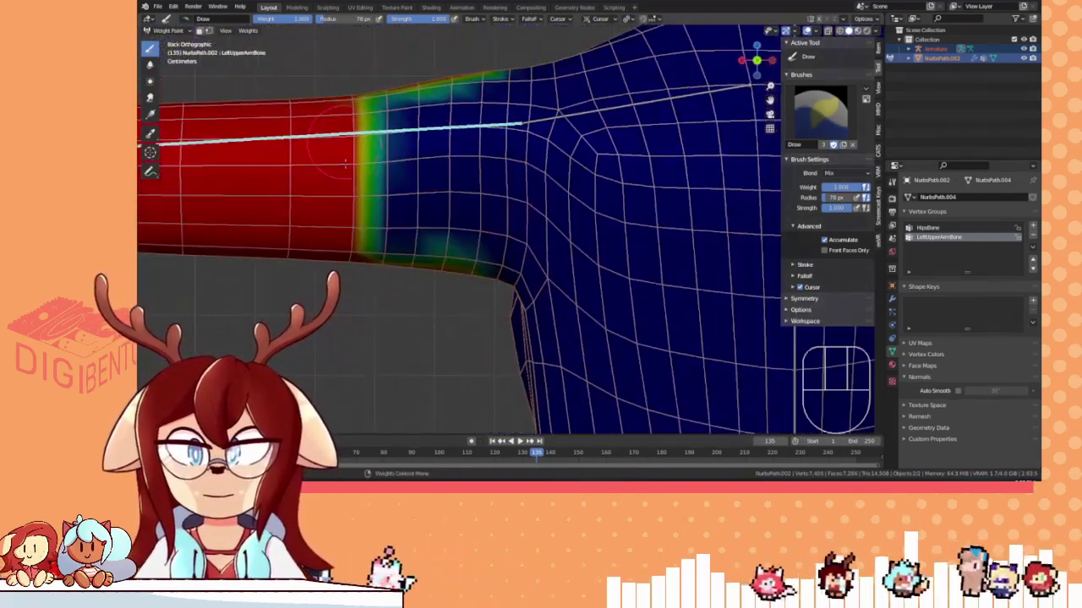
{"action": "left_click_drag", "start_coordinate": [379, 103], "coordinate": [392, 200]}
{"action": "left_click_drag", "start_coordinate": [403, 91], "coordinate": [393, 278]}
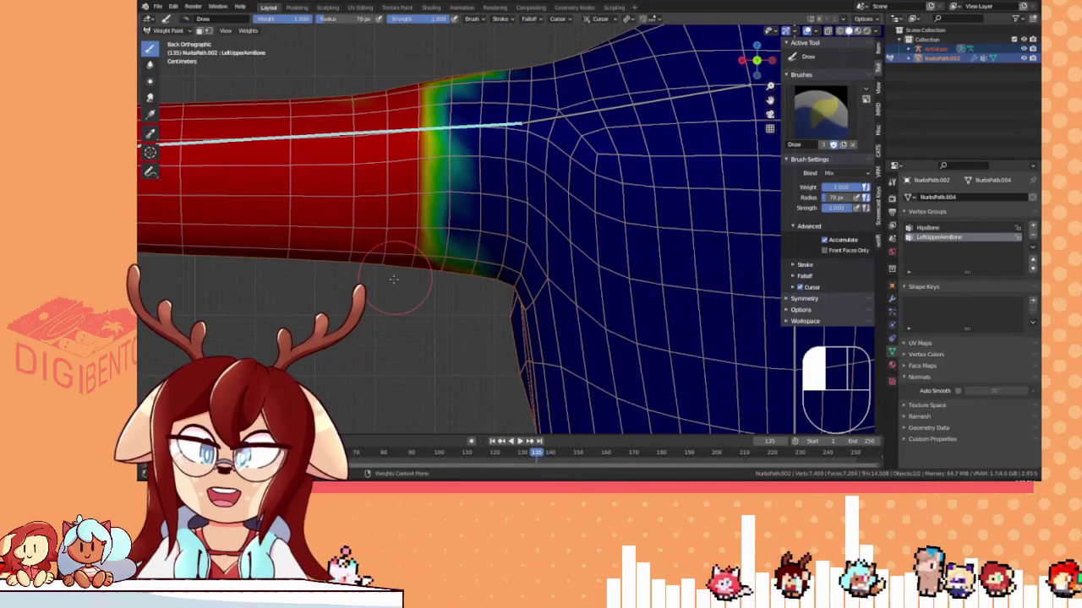
{"action": "left_click_drag", "start_coordinate": [438, 65], "coordinate": [439, 288]}
{"action": "mouse_move", "coordinate": [477, 95]}
{"action": "left_mouse_down"}
{"action": "mouse_move", "coordinate": [473, 211]}
{"action": "mouse_move", "coordinate": [439, 245]}
{"action": "left_mouse_up"}
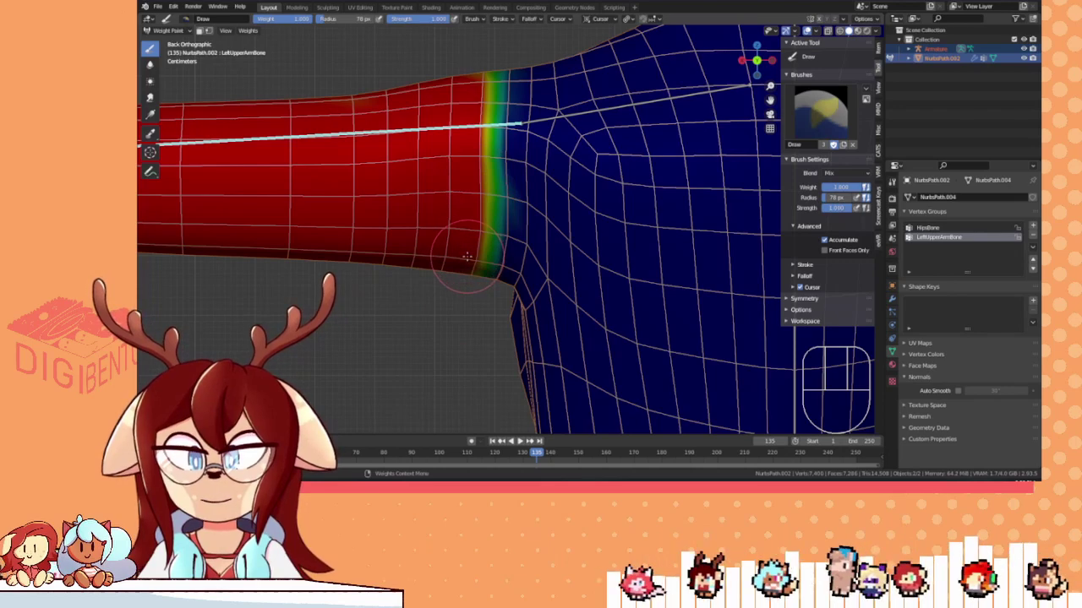
- Extend the weight 1.000 paint on the back of the left upper arm evenly to the elbow
{"action": "scroll", "coordinate": [467, 256], "scroll_direction": "down", "scroll_amount": 2}
{"action": "mouse_move", "coordinate": [357, 277]}
{"action": "middle_mouse_down", "text": "shift"}
{"action": "mouse_move", "coordinate": [545, 265]}
{"action": "mouse_move", "coordinate": [632, 299]}
{"action": "middle_mouse_up", "text": "shift"}
{"action": "left_click_drag", "start_coordinate": [440, 259], "coordinate": [461, 171]}
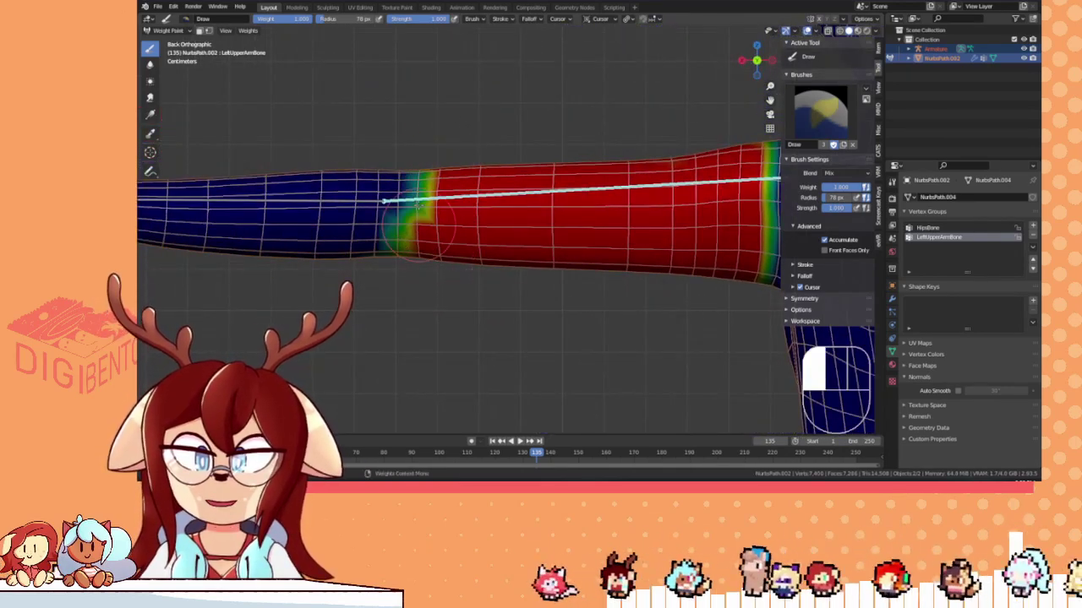
{"action": "left_click_drag", "start_coordinate": [420, 226], "coordinate": [423, 152]}
{"action": "key", "text": "KP_1"}
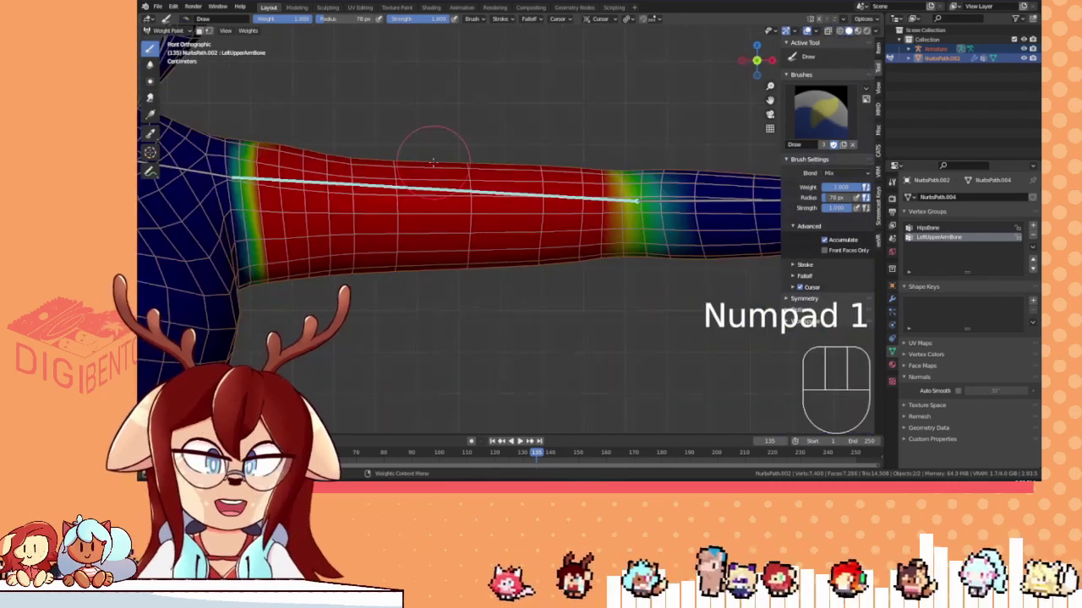
{"action": "key", "text": "KP_9"}
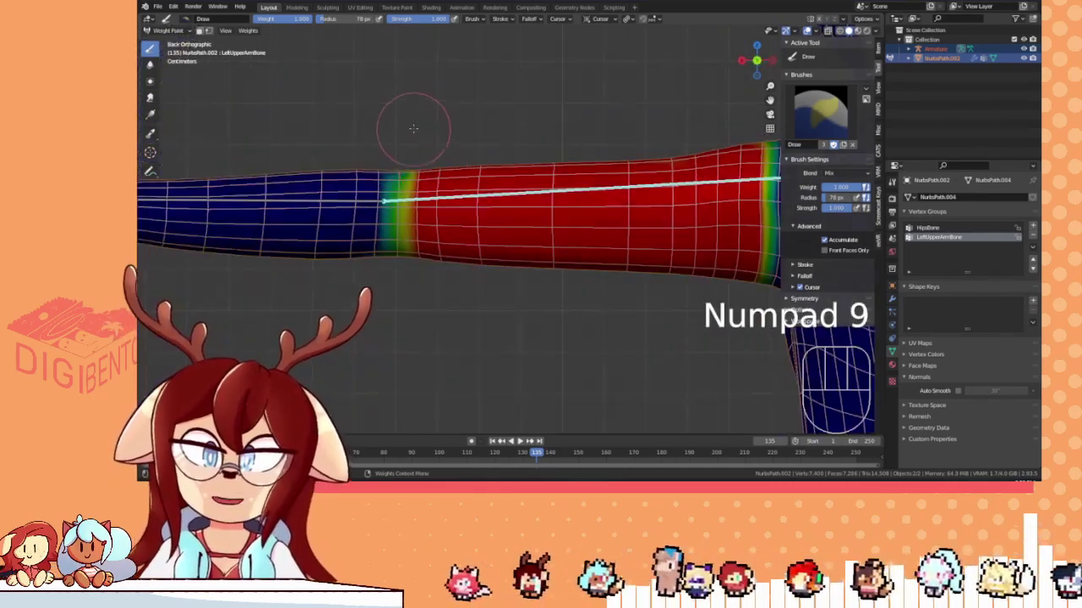
{"action": "scroll", "coordinate": [410, 131], "scroll_direction": "up", "scroll_amount": 3}
{"action": "middle_click_drag", "start_coordinate": [394, 189], "coordinate": [430, 248], "text": "shift"}
{"action": "left_click_drag", "start_coordinate": [397, 193], "coordinate": [385, 148]}
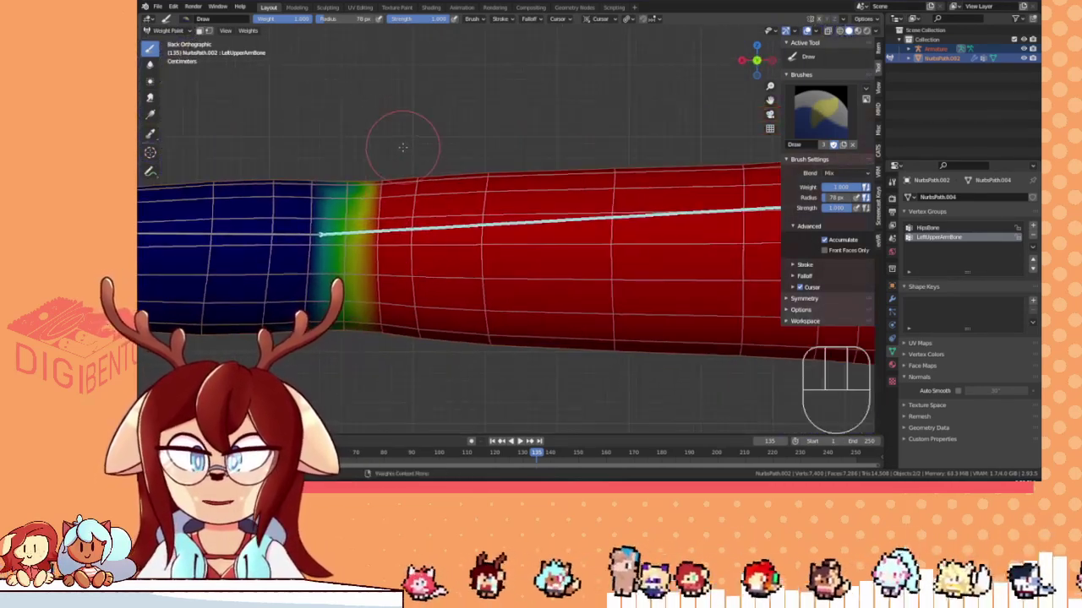
- Paint weight 1.000 over the gaps on the top and underside of the left upper arm
{"action": "key", "text": "KP_7"}
{"action": "scroll", "coordinate": [459, 242], "scroll_direction": "down", "scroll_amount": 2}
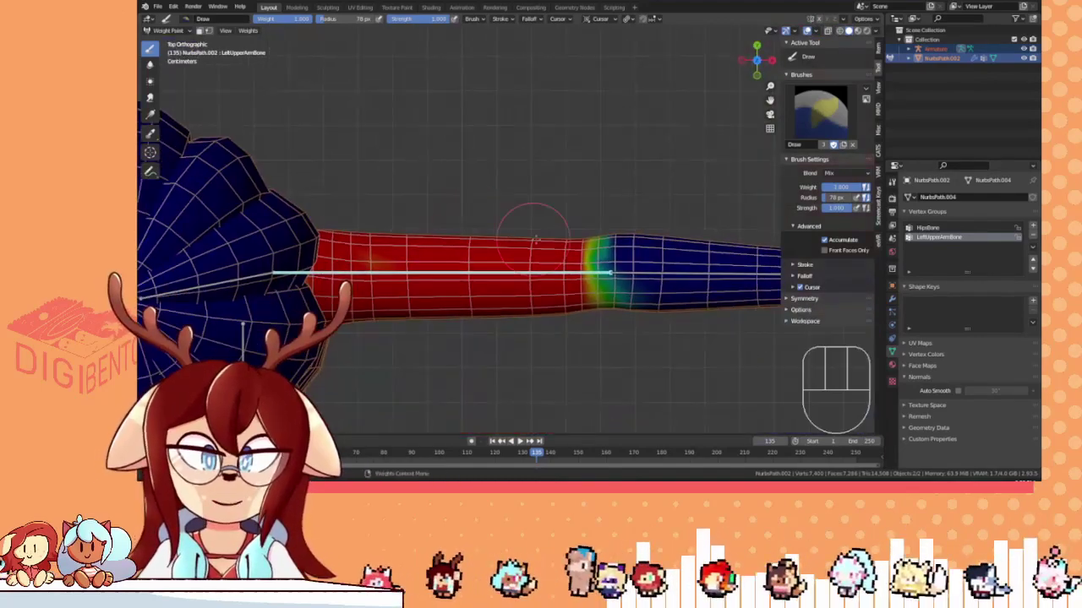
{"action": "key", "text": "KP_9"}
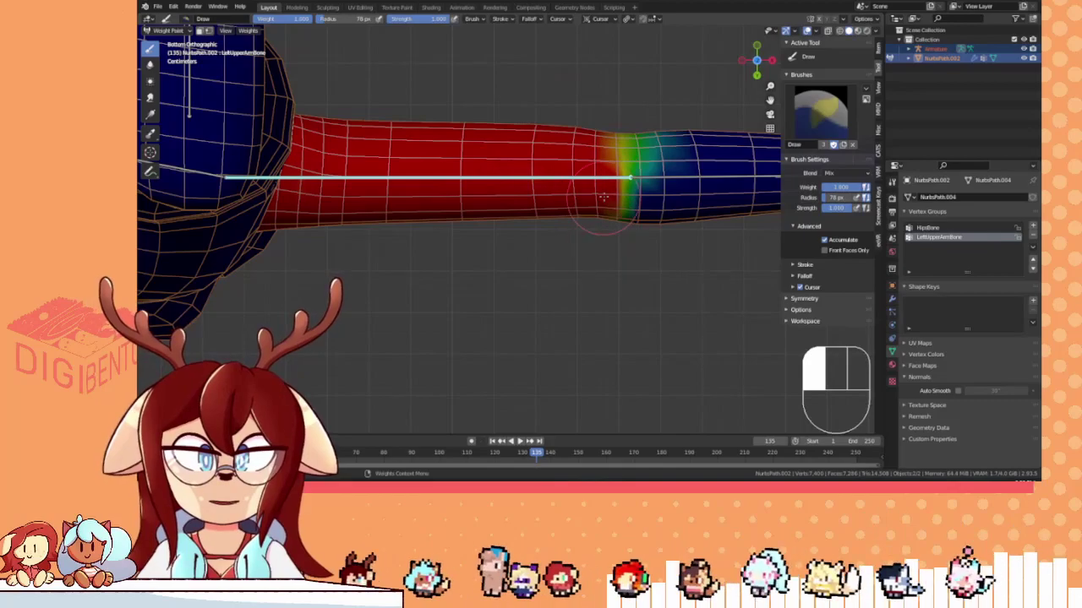
{"action": "middle_click_drag", "start_coordinate": [507, 241], "coordinate": [400, 262]}
{"action": "middle_click_drag", "start_coordinate": [392, 186], "coordinate": [170, 99]}
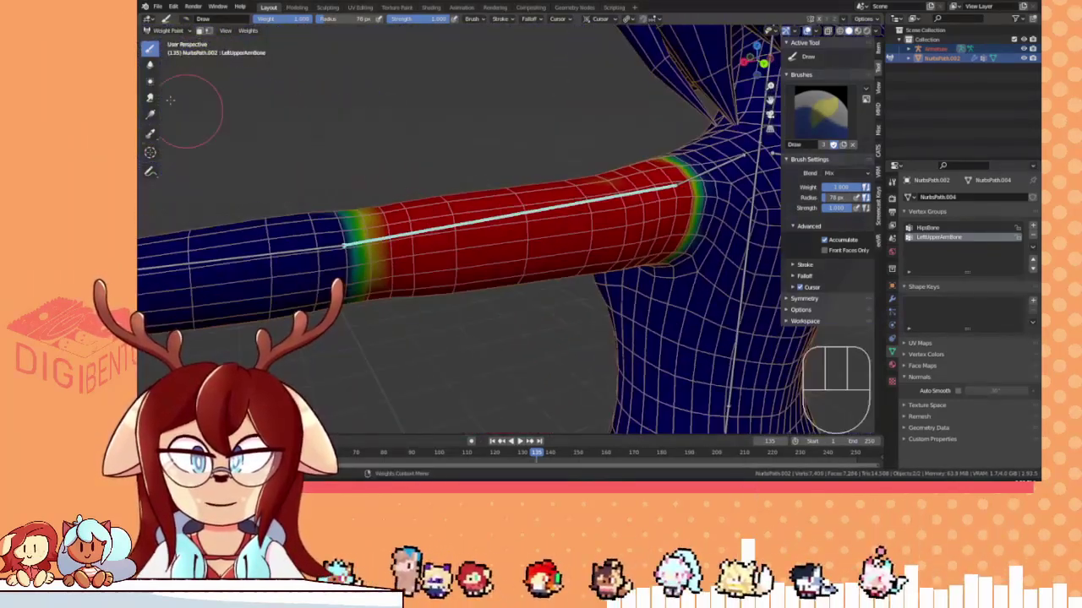
- Soften the weight transitions at the left shoulder and elbow with an enlarged Blur brush
{"action": "left_click", "coordinate": [151, 67]}
{"action": "middle_click_drag", "start_coordinate": [478, 130], "coordinate": [394, 179], "text": "shift"}
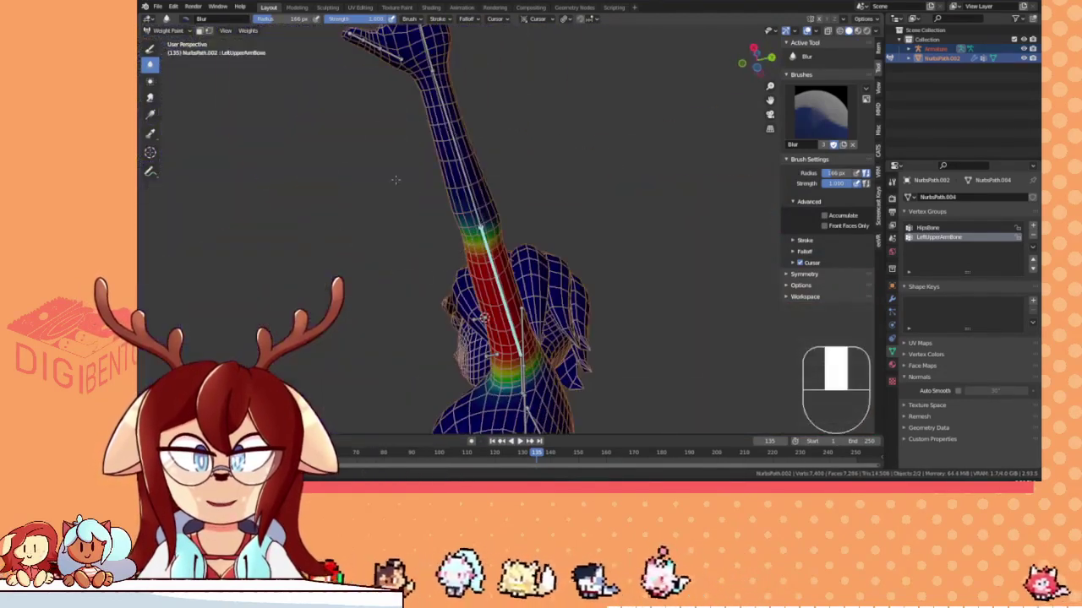
{"action": "middle_click_drag", "start_coordinate": [433, 250], "coordinate": [638, 178]}
{"action": "left_click", "coordinate": [488, 253]}
- Test the left upper arm's deformation by rotating its bone about Z from two angles, cancelling each rotation
{"action": "key", "text": "r"}
{"action": "key", "text": "z"}
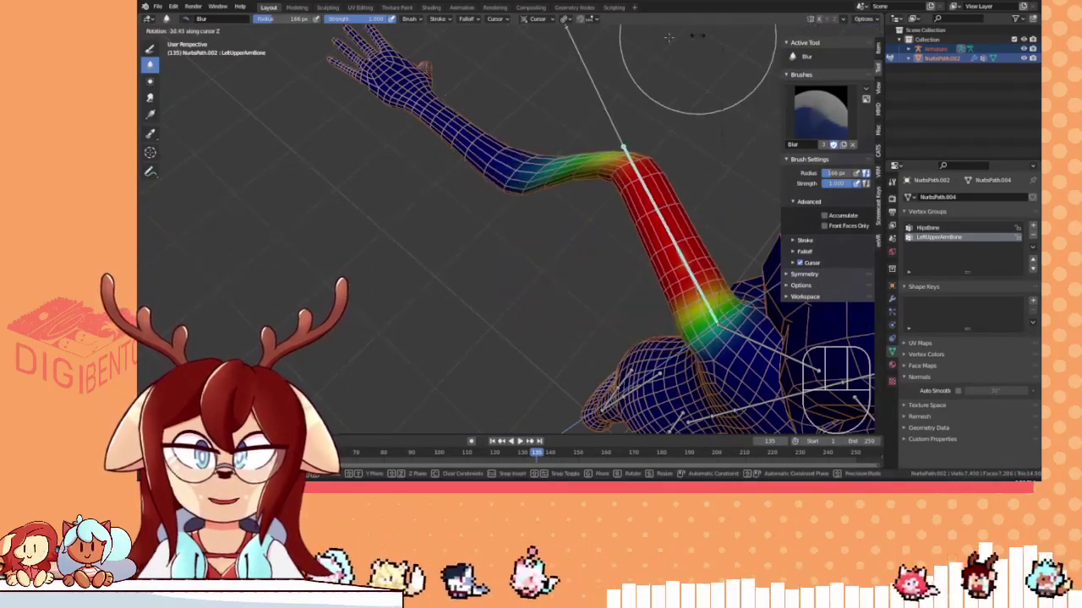
{"action": "right_click", "coordinate": [634, 49]}
{"action": "middle_click_drag", "start_coordinate": [481, 106], "coordinate": [422, 173]}
{"action": "middle_click_drag", "start_coordinate": [423, 174], "coordinate": [414, 207], "text": "shift"}
{"action": "middle_click_drag", "start_coordinate": [414, 207], "coordinate": [394, 209]}
{"action": "key", "text": "r"}
{"action": "key", "text": "z"}
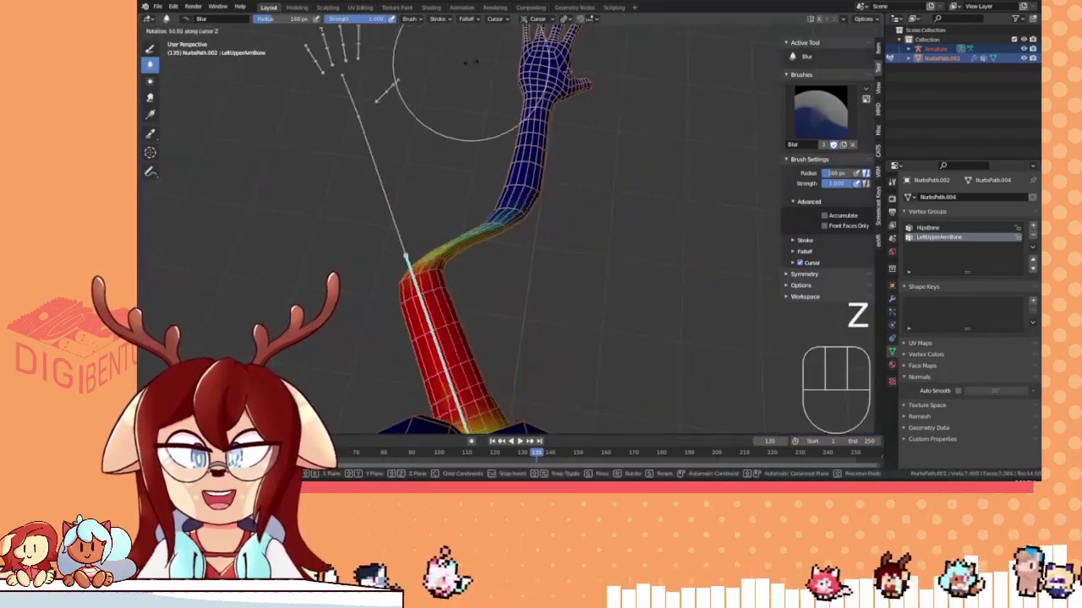
{"action": "key", "text": "Escape"}
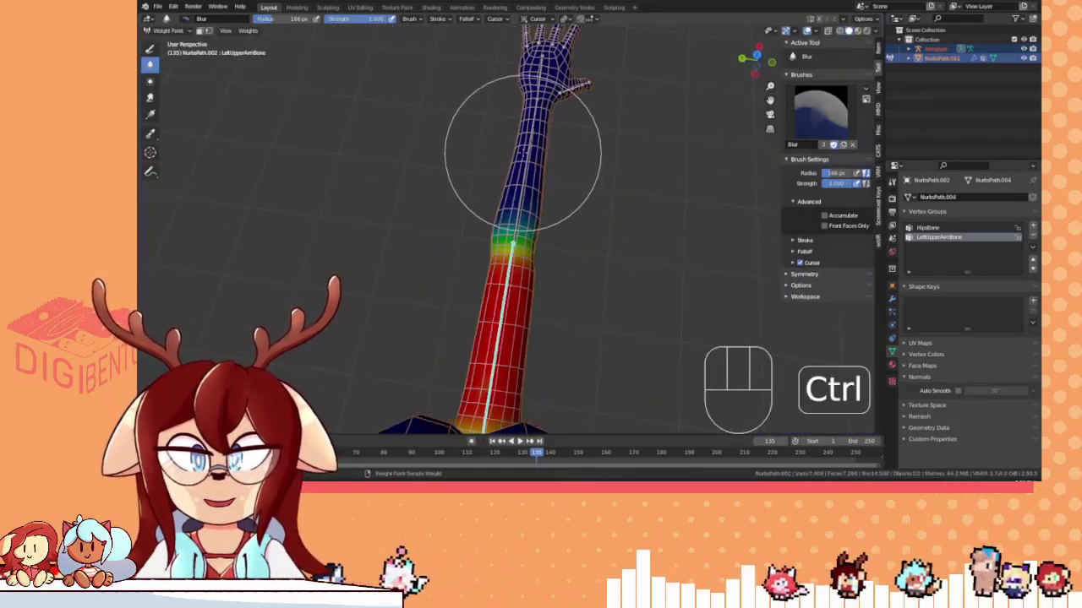
- Select the left lower arm bone and start an empty vertex group for it with the Blur brush
{"action": "left_click", "coordinate": [517, 218], "text": "ctrl"}
{"action": "middle_click_drag", "start_coordinate": [592, 158], "coordinate": [423, 102]}
{"action": "left_click", "coordinate": [554, 166]}
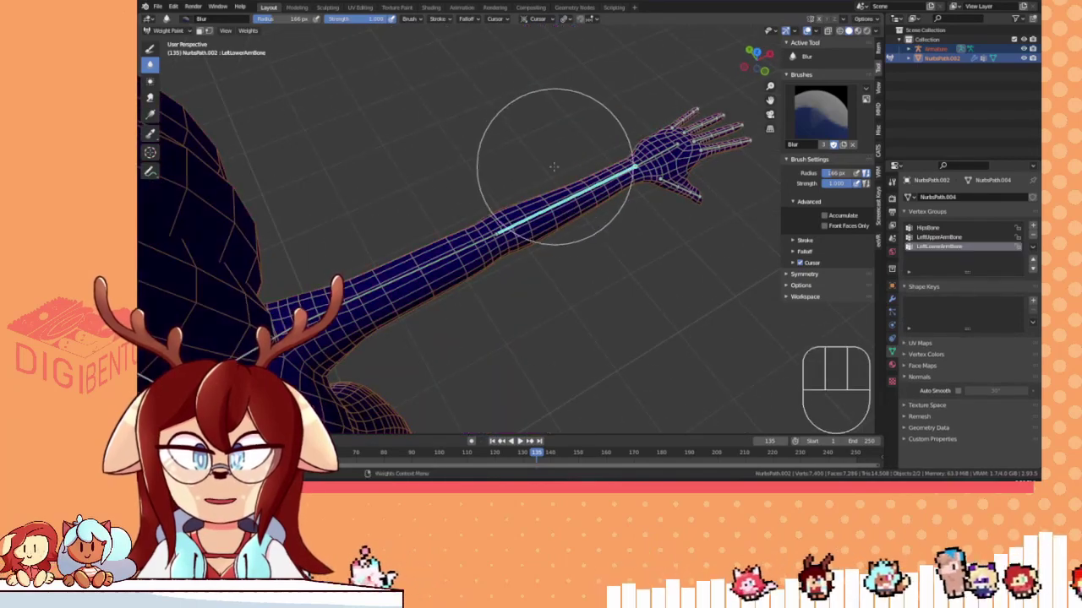
- Reselect the left upper arm bone and try a rotation to check how the elbow follows, cancelling it
{"action": "left_click", "coordinate": [453, 250], "text": "ctrl"}
{"action": "key", "text": "r"}
{"action": "right_click", "coordinate": [570, 221]}
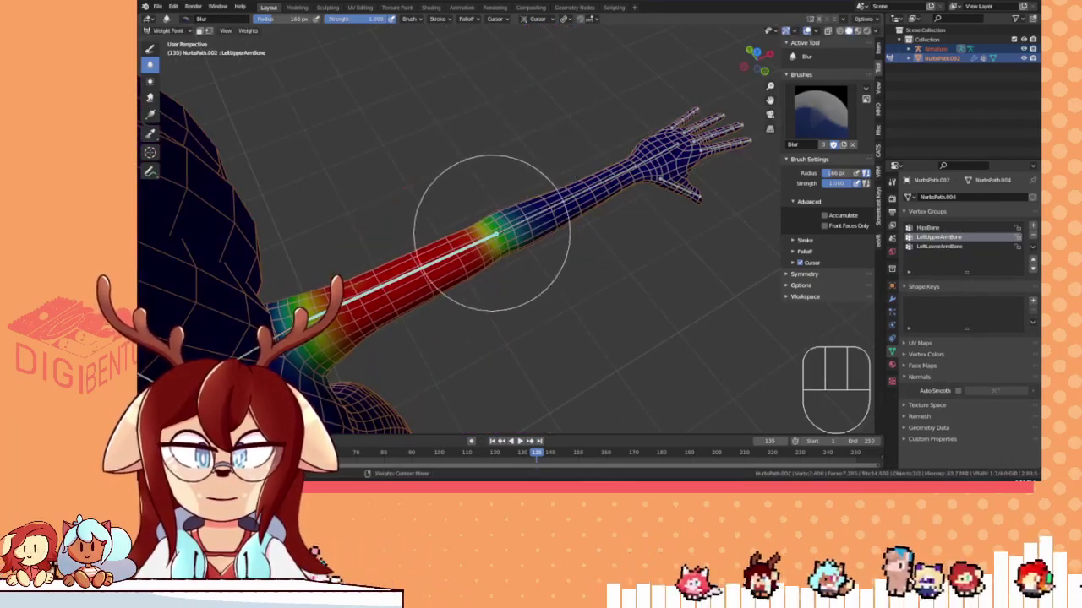
{"action": "middle_click_drag", "start_coordinate": [490, 232], "coordinate": [401, 199]}
{"action": "middle_click_drag", "start_coordinate": [314, 201], "coordinate": [384, 173], "text": "shift"}
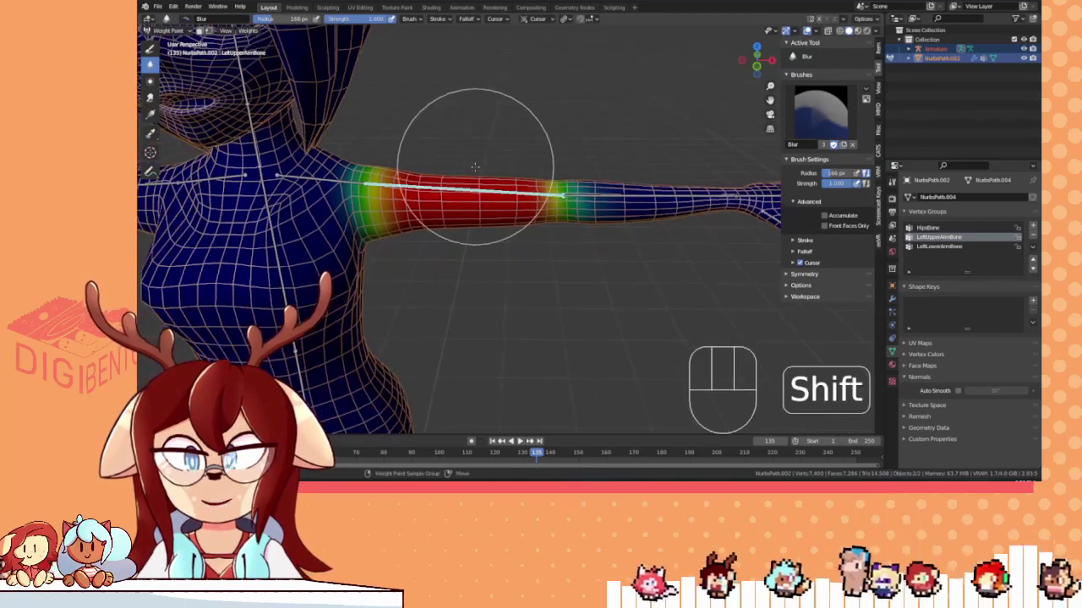
{"action": "middle_click_drag", "start_coordinate": [574, 178], "coordinate": [465, 175], "text": "shift"}
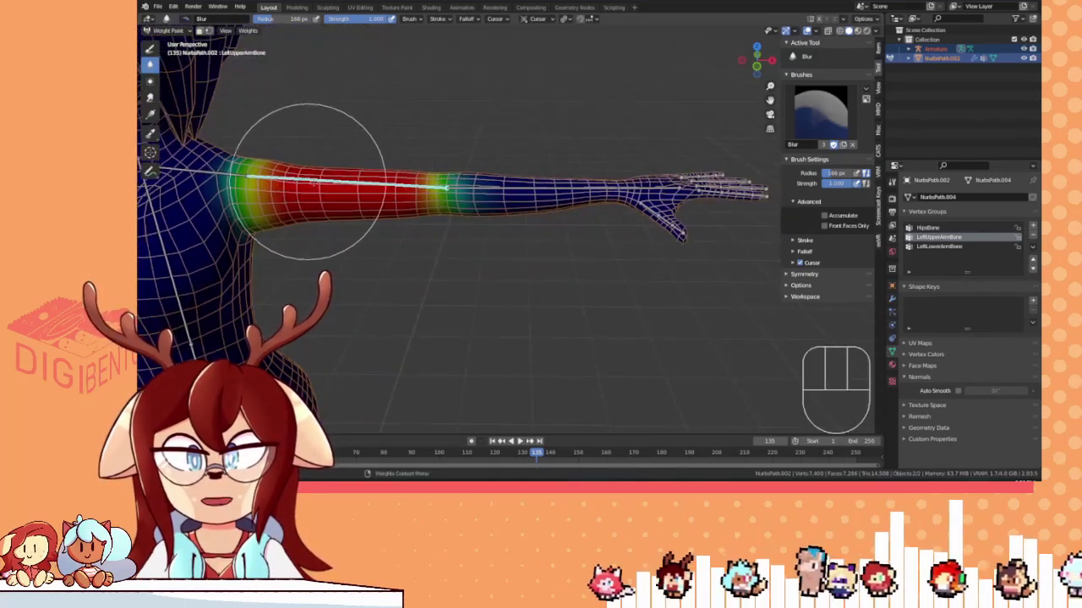
- Paint weight 1.000 of the left upper arm group over the forearm, hand and fingers with the Draw brush
{"action": "left_click", "coordinate": [151, 51]}
{"action": "middle_click_drag", "start_coordinate": [624, 188], "coordinate": [555, 183], "text": "shift"}
{"action": "left_click", "coordinate": [553, 182]}
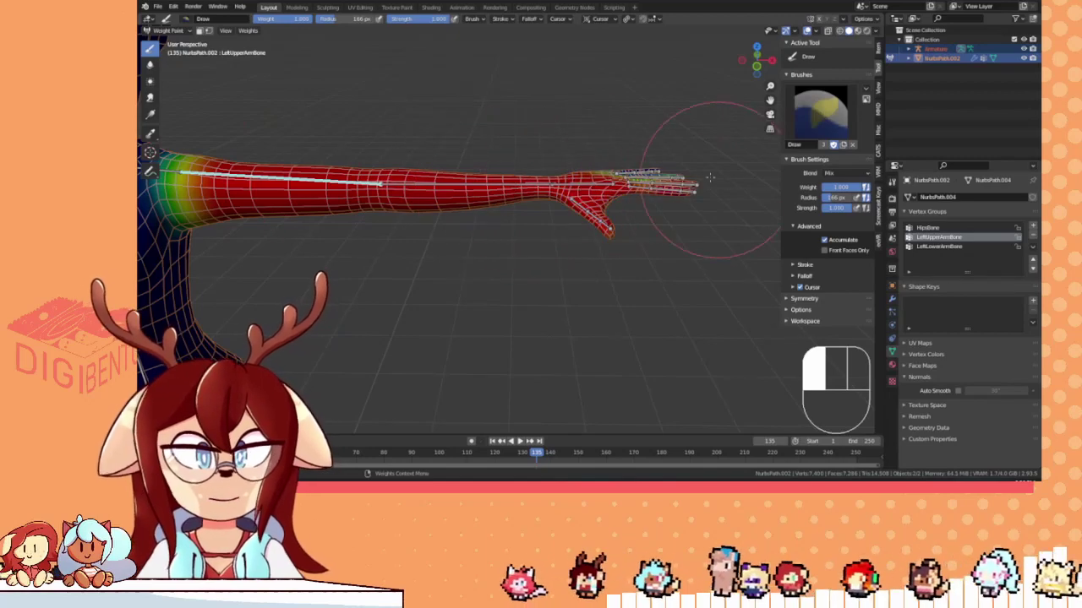
{"action": "left_click_drag", "start_coordinate": [564, 218], "coordinate": [663, 198]}
{"action": "middle_click_drag", "start_coordinate": [630, 194], "coordinate": [782, 184]}
{"action": "left_click_drag", "start_coordinate": [483, 191], "coordinate": [392, 190]}
{"action": "middle_click_drag", "start_coordinate": [432, 173], "coordinate": [452, 97]}
{"action": "left_click_drag", "start_coordinate": [423, 223], "coordinate": [513, 184]}
- Rotate the left upper arm bone about Z several times to check that the whole arm follows it
{"action": "middle_click_drag", "start_coordinate": [460, 222], "coordinate": [559, 146]}
{"action": "key", "text": "r"}
{"action": "key", "text": "z"}
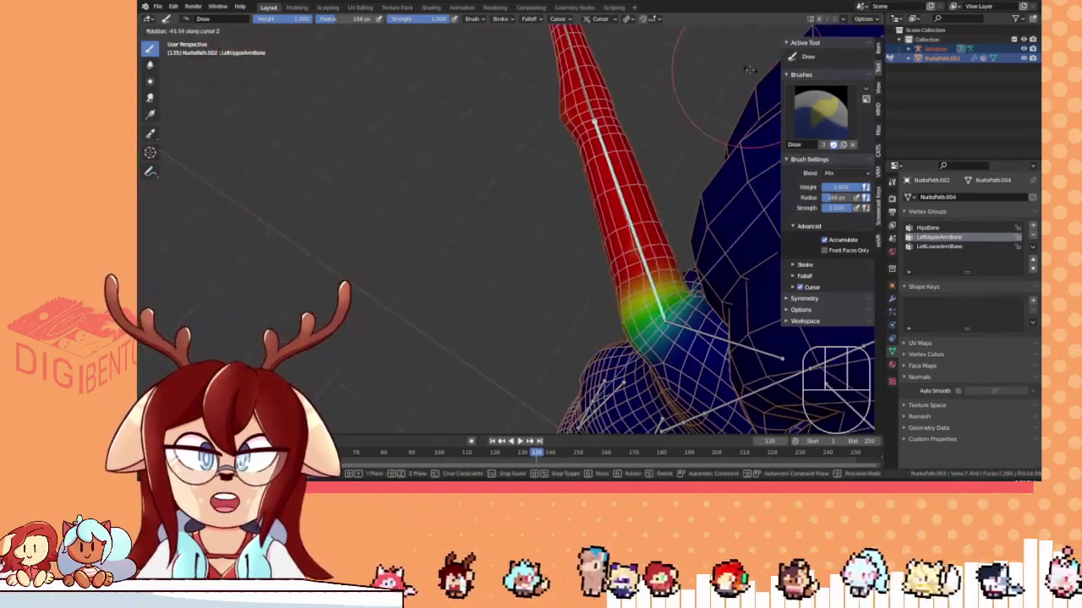
{"action": "left_click", "coordinate": [815, 66]}
{"action": "middle_click_drag", "start_coordinate": [690, 296], "coordinate": [491, 193], "text": "shift"}
{"action": "key", "text": "r"}
{"action": "key", "text": "z"}
{"action": "left_click", "coordinate": [194, 202]}
{"action": "scroll", "coordinate": [198, 200], "scroll_direction": "down", "scroll_amount": 6}
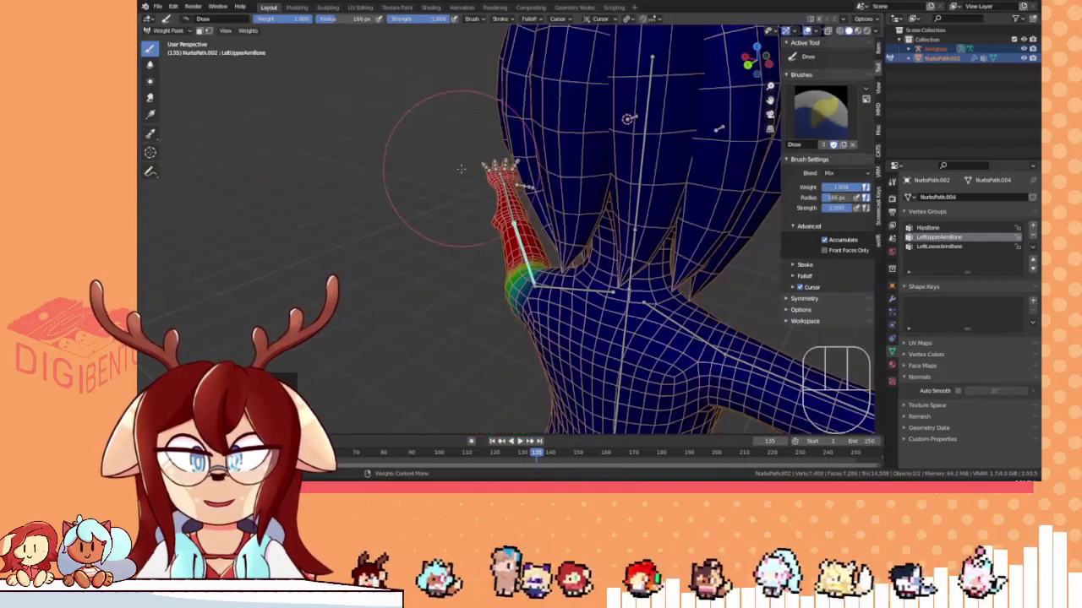
{"action": "key", "text": "r"}
{"action": "key", "text": "z"}
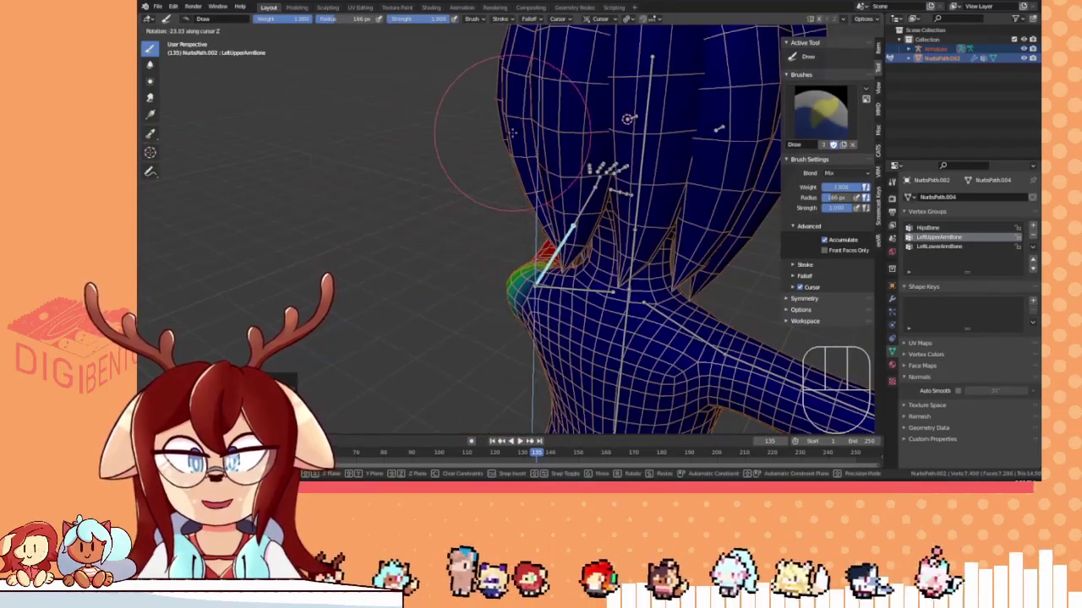
{"action": "right_click", "coordinate": [517, 133]}
- Paint weight 1.000 over the remaining spots along the left forearm and hand, checking the arm from all sides
{"action": "scroll", "coordinate": [541, 140], "scroll_direction": "up", "scroll_amount": 6}
{"action": "mouse_move", "coordinate": [540, 140]}
{"action": "middle_mouse_down", "text": "shift"}
{"action": "mouse_move", "coordinate": [530, 113]}
{"action": "mouse_move", "coordinate": [505, 112]}
{"action": "middle_mouse_up", "text": "shift"}
{"action": "scroll", "coordinate": [505, 112], "scroll_direction": "up", "scroll_amount": 3}
{"action": "middle_click_drag", "start_coordinate": [441, 121], "coordinate": [440, 109], "text": "shift"}
{"action": "left_click_drag", "start_coordinate": [527, 159], "coordinate": [562, 147]}
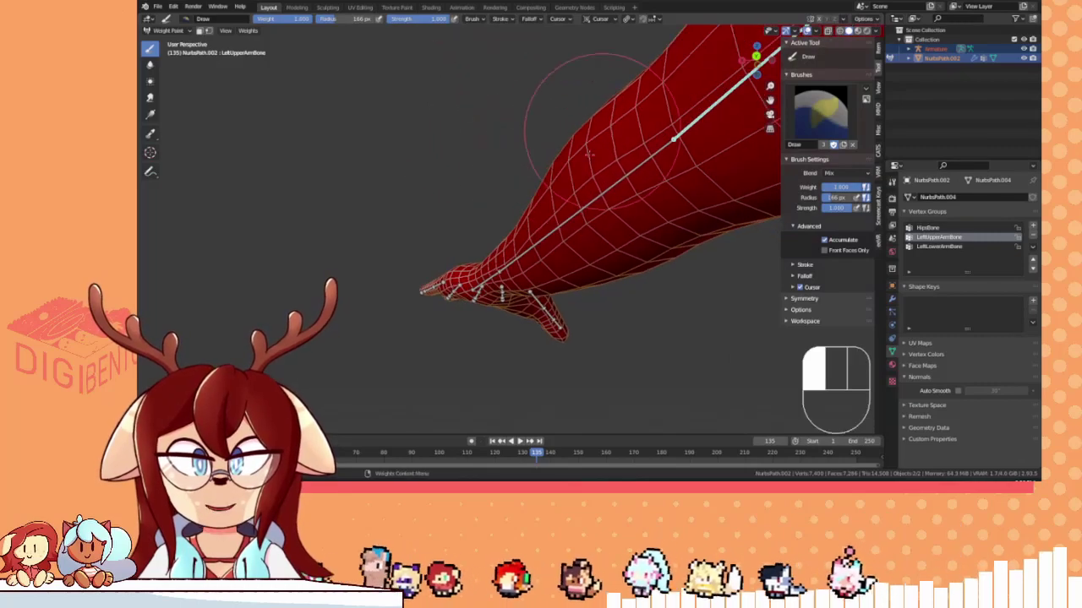
{"action": "middle_click_drag", "start_coordinate": [574, 198], "coordinate": [534, 226], "text": "shift"}
{"action": "middle_click_drag", "start_coordinate": [501, 159], "coordinate": [550, 208]}
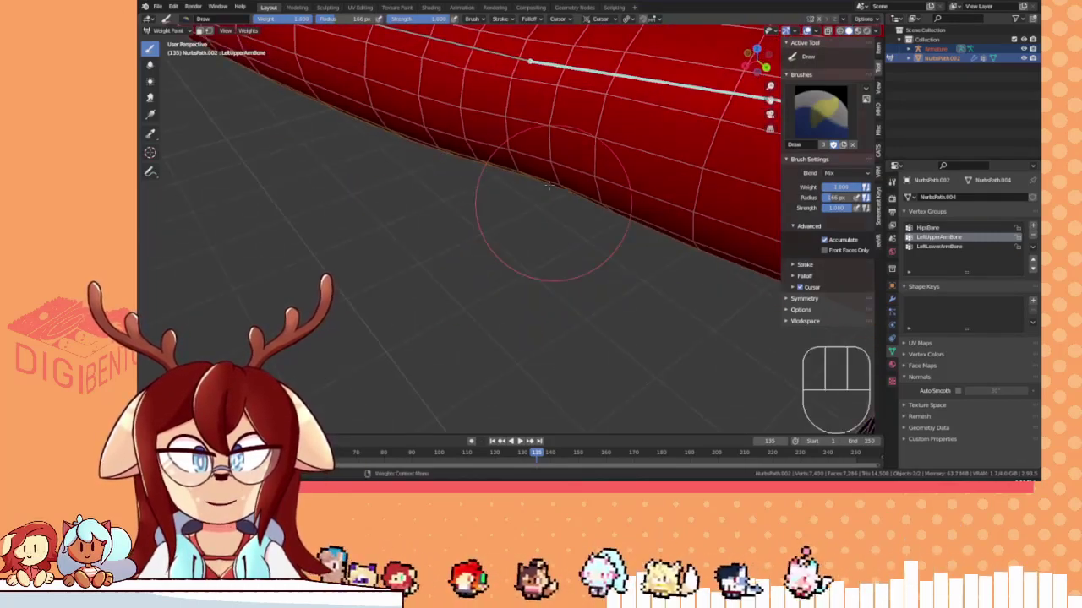
{"action": "scroll", "coordinate": [550, 208], "scroll_direction": "down", "scroll_amount": 3}
{"action": "middle_click_drag", "start_coordinate": [530, 133], "coordinate": [573, 224], "text": "shift"}
{"action": "left_click_drag", "start_coordinate": [574, 224], "coordinate": [466, 191]}
{"action": "middle_click_drag", "start_coordinate": [574, 222], "coordinate": [562, 194], "text": "shift"}
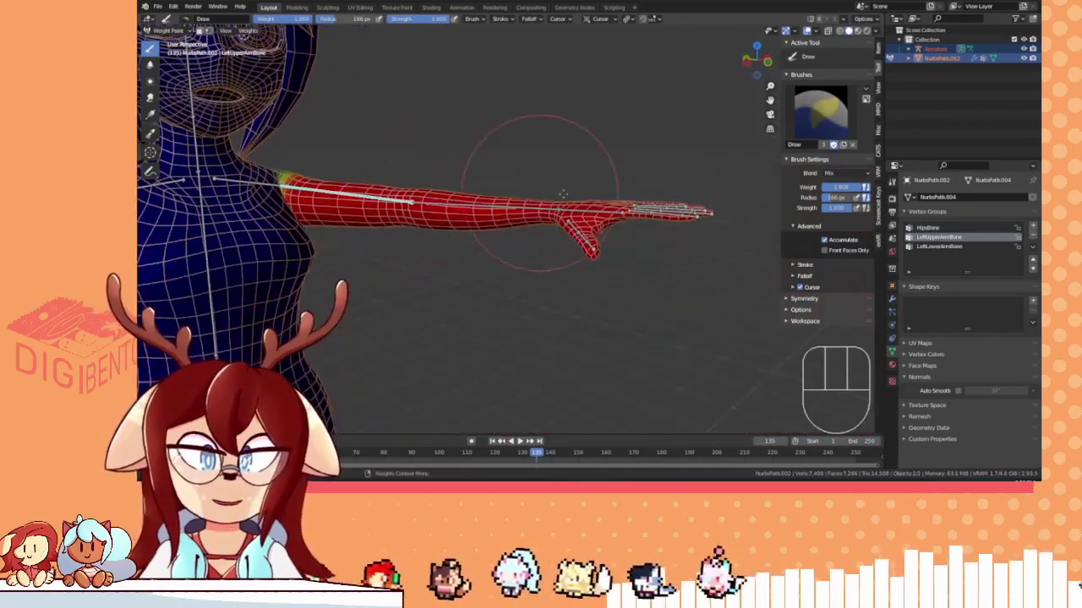
{"action": "middle_click_drag", "start_coordinate": [516, 234], "coordinate": [372, 243]}
{"action": "middle_click_drag", "start_coordinate": [634, 243], "coordinate": [471, 226]}
{"action": "scroll", "coordinate": [473, 225], "scroll_direction": "down", "scroll_amount": 4}
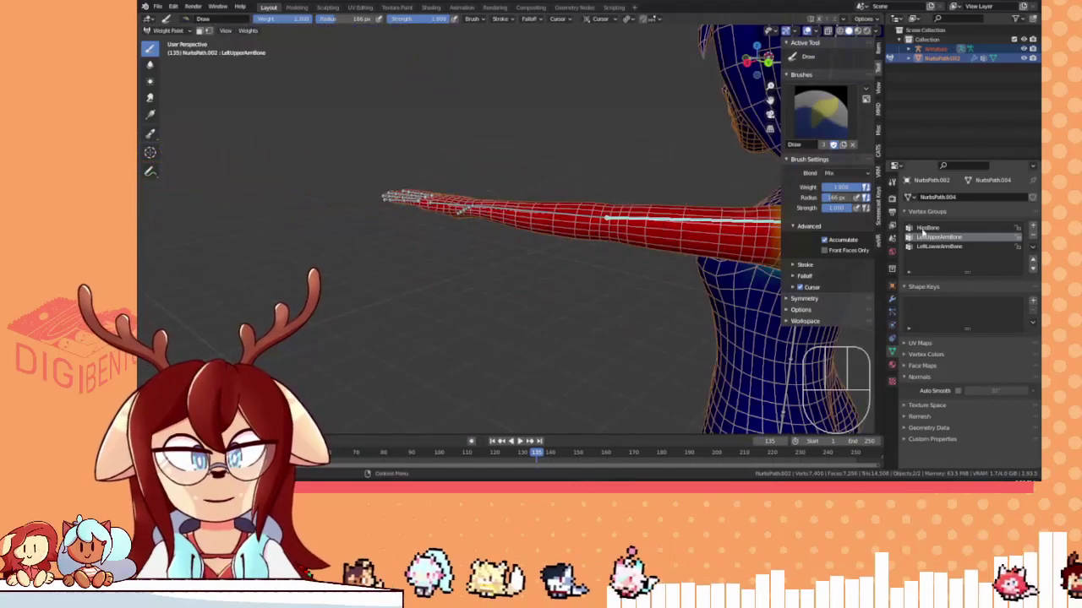
- Compare the weights of the hips, left upper arm and left lower arm vertex groups on the mesh
{"action": "left_click", "coordinate": [921, 229]}
{"action": "left_click", "coordinate": [926, 237]}
{"action": "left_click", "coordinate": [931, 246]}
{"action": "left_click", "coordinate": [924, 229]}
{"action": "left_click", "coordinate": [925, 237]}
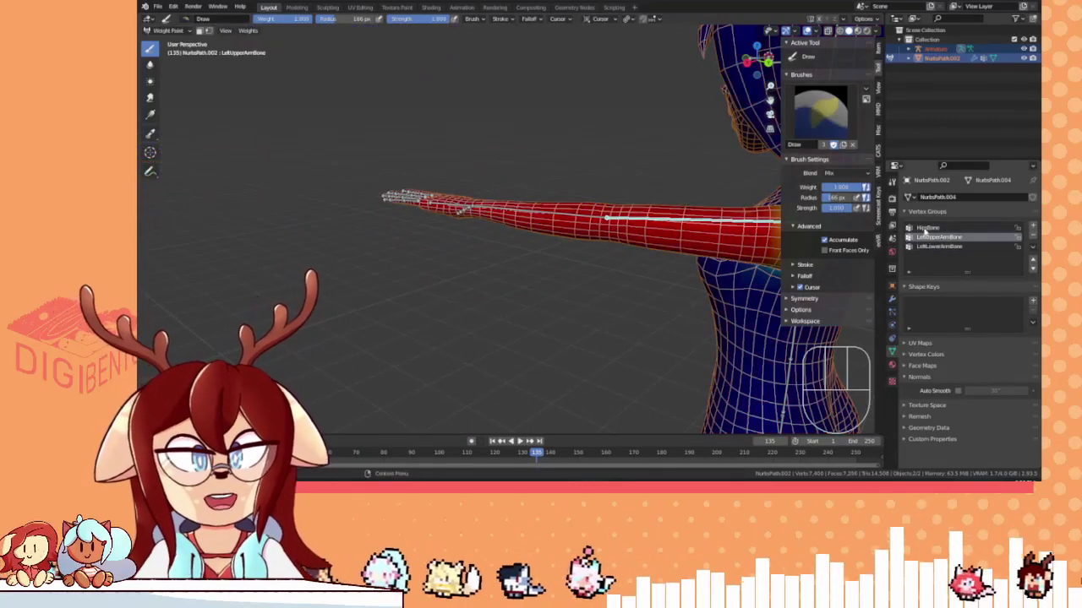
{"action": "left_click", "coordinate": [926, 229]}
{"action": "left_click", "coordinate": [943, 247]}
{"action": "left_click", "coordinate": [930, 230]}
{"action": "left_click", "coordinate": [933, 239]}
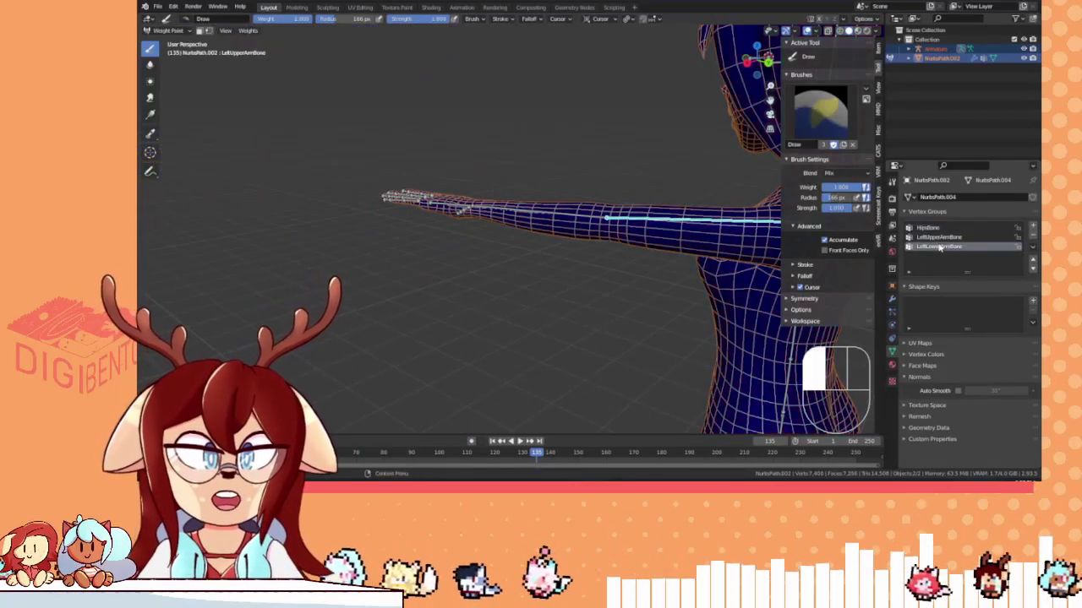
- Try painting weight 0.000 along the left arm in the hips vertex group, and undo the stroke
{"action": "left_click", "coordinate": [923, 229]}
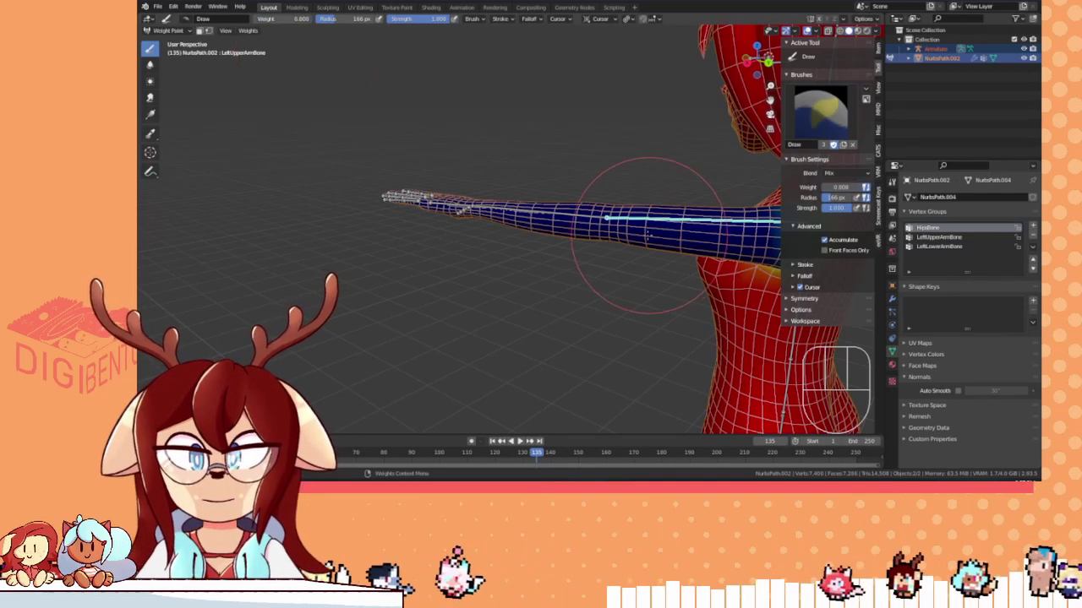
{"action": "left_click_drag", "start_coordinate": [739, 231], "coordinate": [436, 215]}
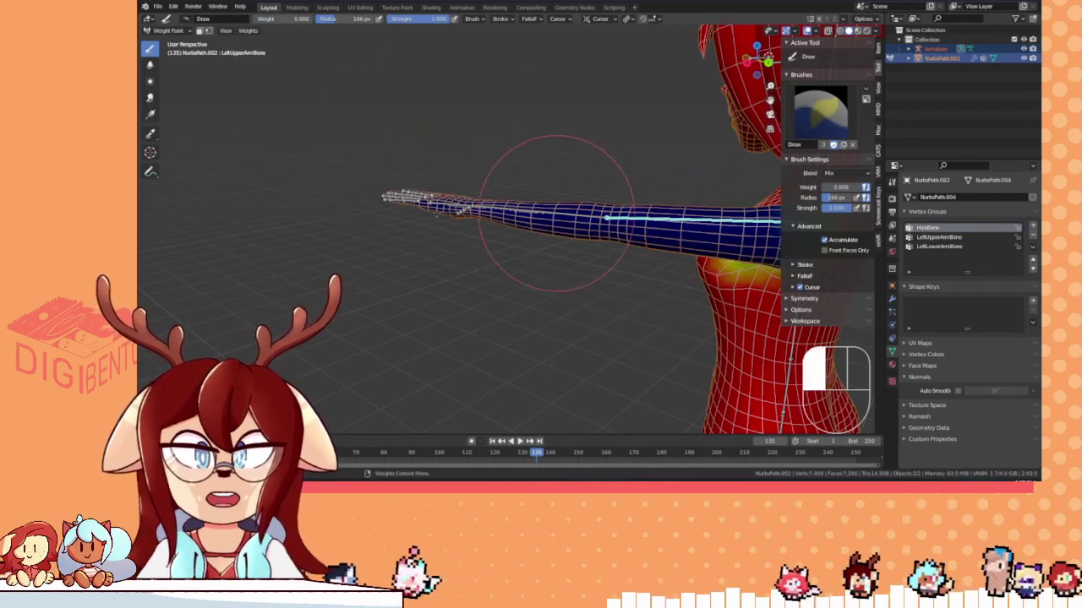
{"action": "key", "text": "ctrl+z"}
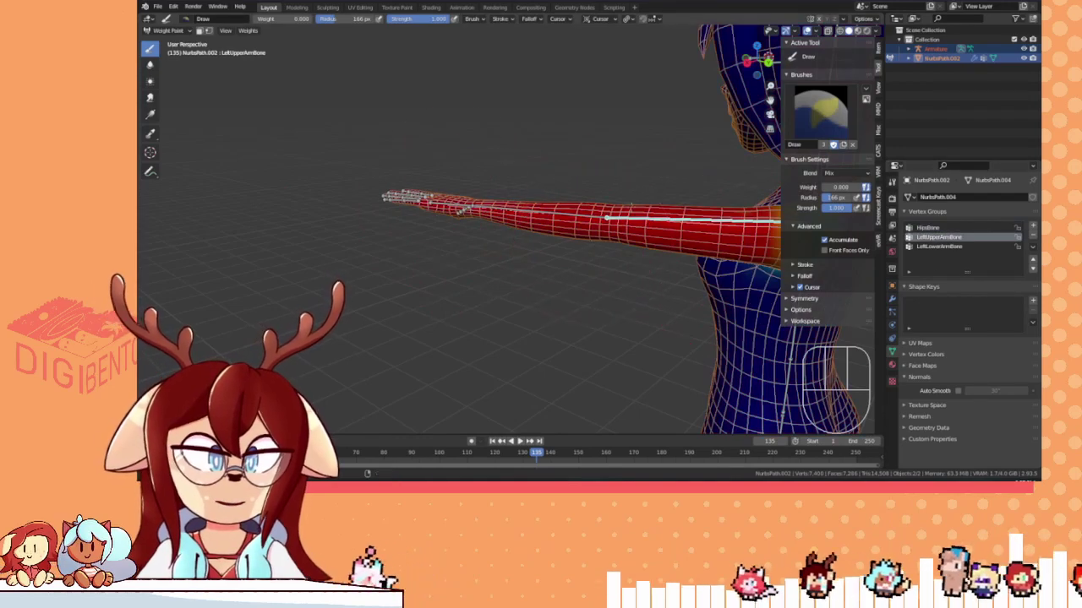
- Clear the left upper arm bone's rotation and select the left lower arm bone for painting
{"action": "middle_click_drag", "start_coordinate": [439, 196], "coordinate": [520, 243]}
{"action": "key", "text": "alt+r"}
{"action": "middle_click_drag", "start_coordinate": [550, 208], "coordinate": [488, 131], "text": "shift"}
{"action": "mouse_move", "coordinate": [517, 203]}
{"action": "middle_mouse_down", "text": "shift"}
{"action": "mouse_move", "coordinate": [544, 161]}
{"action": "mouse_move", "coordinate": [454, 152]}
{"action": "middle_mouse_up", "text": "shift"}
{"action": "left_click", "coordinate": [529, 224], "text": "ctrl"}
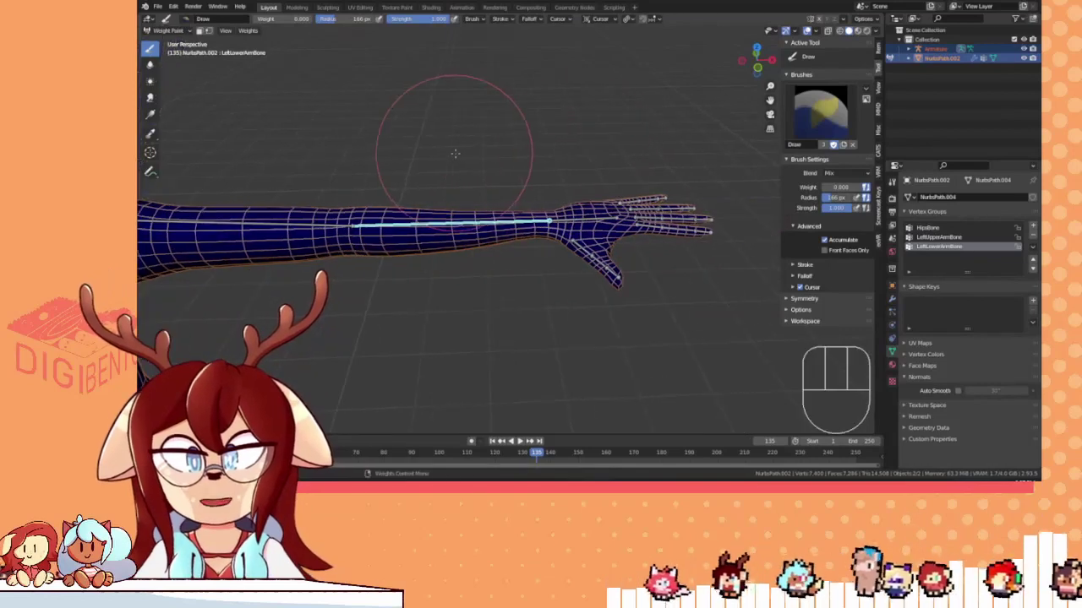
- Set the Draw brush to weight 1.000, radius 51 px and strength 1.000 for painting the left lower arm
{"action": "scroll", "coordinate": [454, 152], "scroll_direction": "up", "scroll_amount": 2}
{"action": "middle_click_drag", "start_coordinate": [482, 118], "coordinate": [578, 111], "text": "shift"}
{"action": "left_click", "coordinate": [165, 34]}
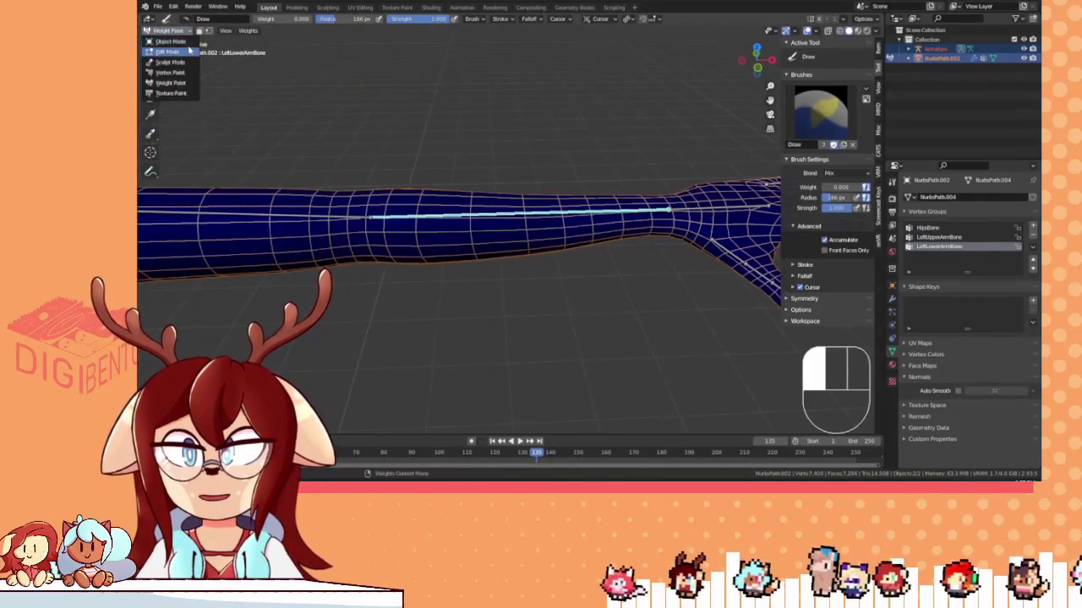
{"action": "left_click_drag", "start_coordinate": [297, 20], "coordinate": [380, 23]}
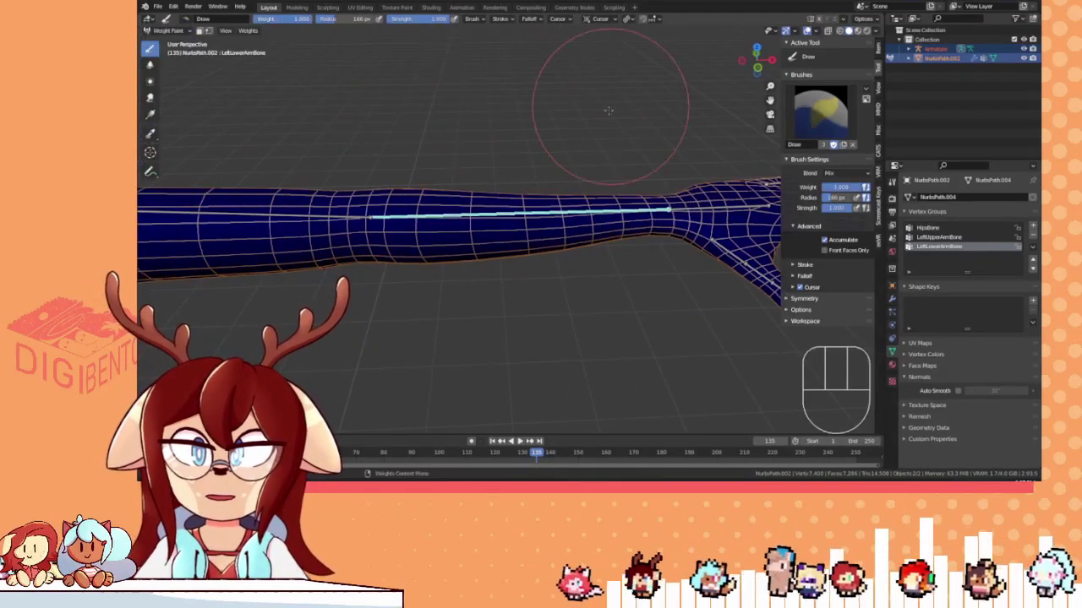
{"action": "key", "text": "f"}
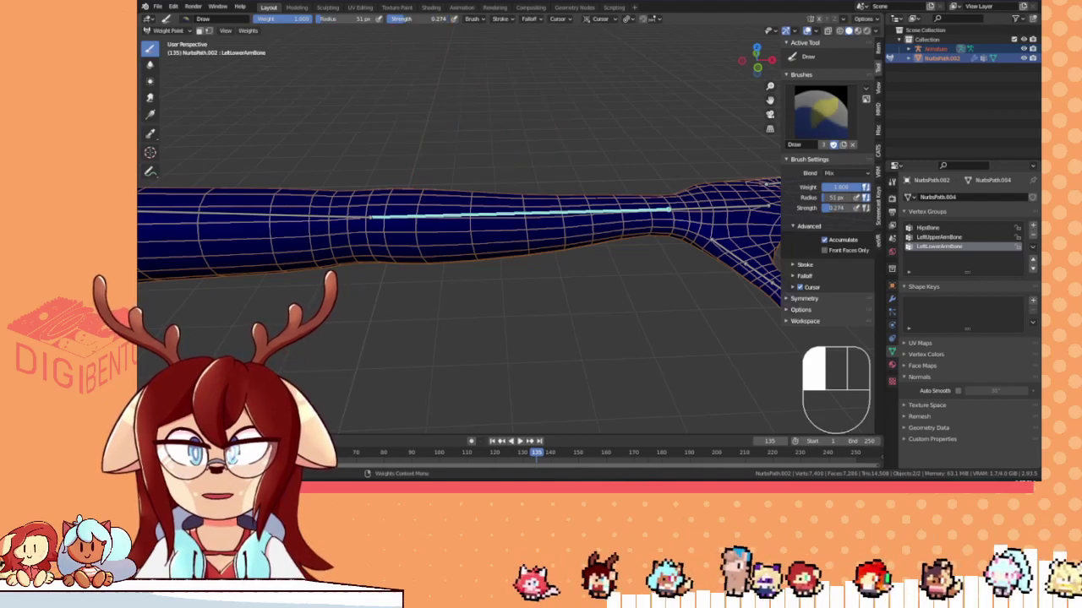
{"action": "left_click_drag", "start_coordinate": [426, 18], "coordinate": [435, 18], "text": "ctrl"}
{"action": "middle_click_drag", "start_coordinate": [380, 193], "coordinate": [414, 179], "text": "shift"}
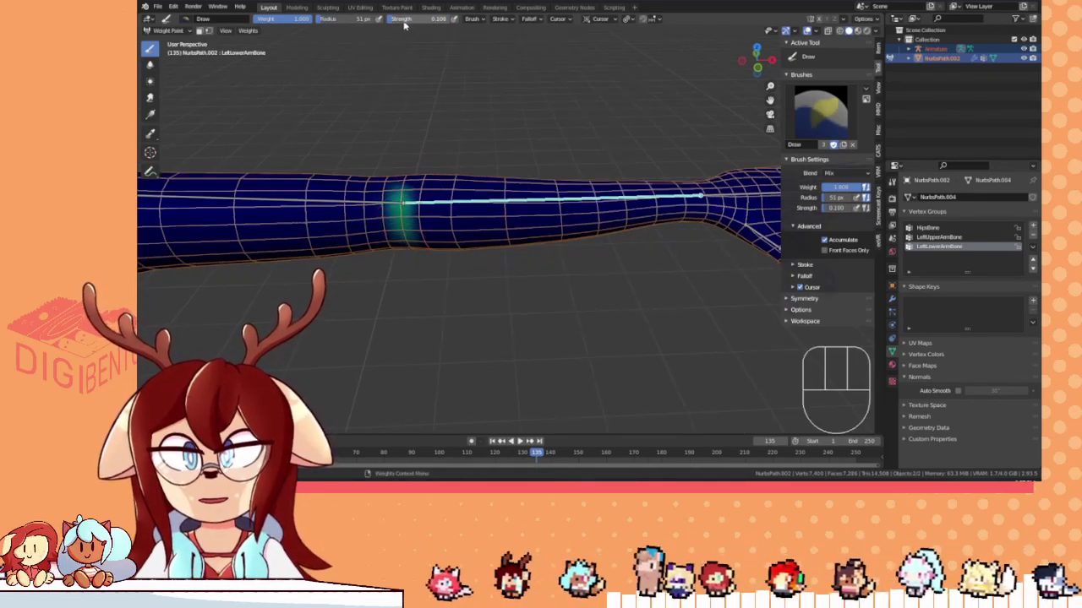
{"action": "left_click_drag", "start_coordinate": [394, 18], "coordinate": [404, 18], "text": "ctrl"}
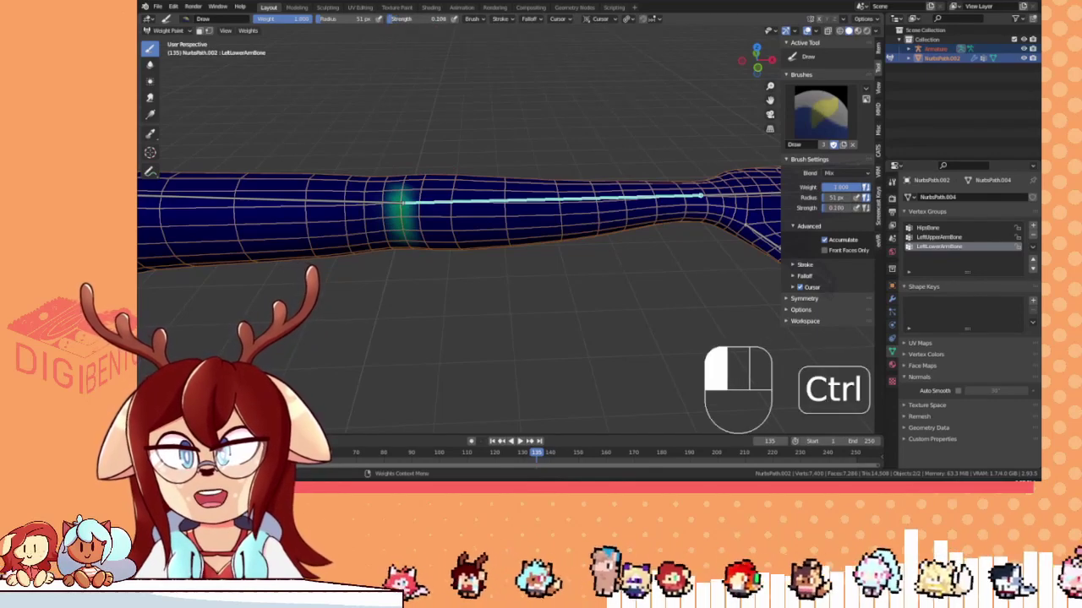
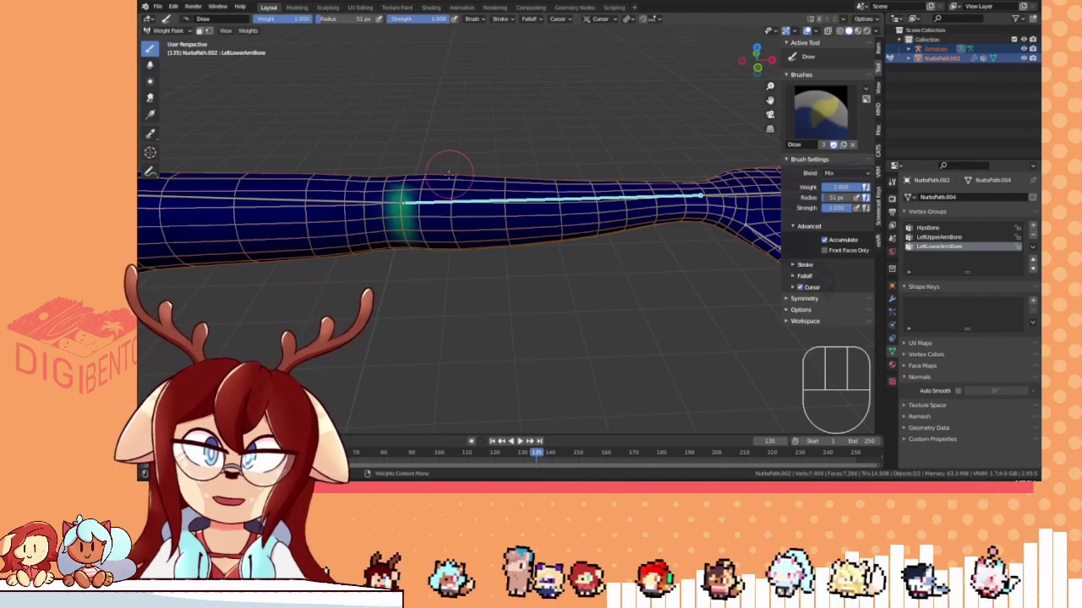
- Paint a full-weight band across the front of the left elbow, at the start of the lower arm bone
{"action": "left_click_drag", "start_coordinate": [418, 199], "coordinate": [418, 230]}
{"action": "key", "text": "KP_1"}
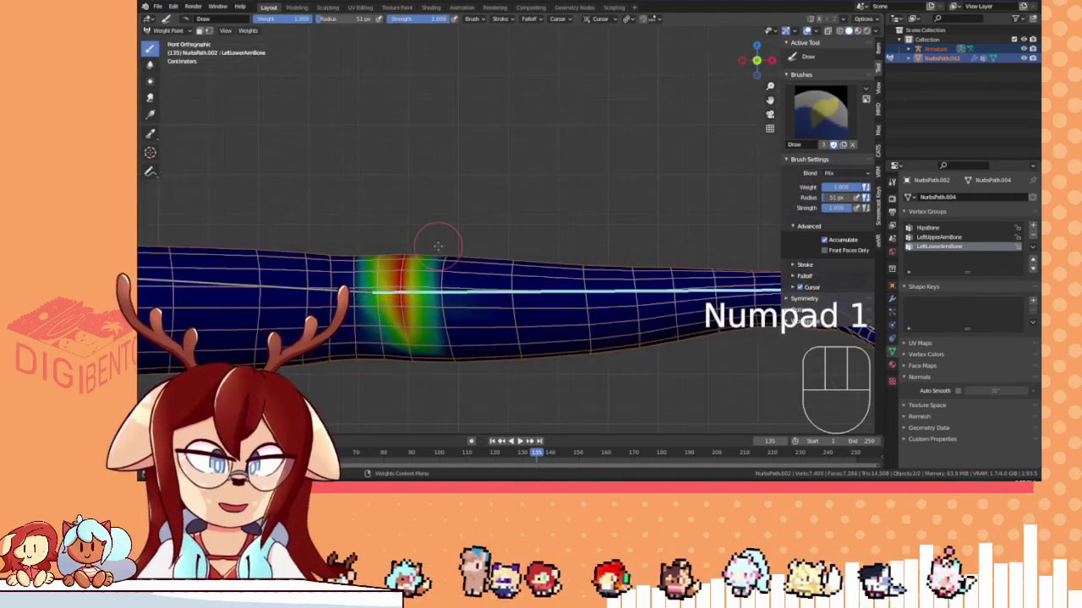
{"action": "middle_click_drag", "start_coordinate": [436, 244], "coordinate": [470, 157], "text": "shift"}
{"action": "left_click_drag", "start_coordinate": [408, 190], "coordinate": [412, 257]}
{"action": "left_click_drag", "start_coordinate": [428, 240], "coordinate": [433, 294]}
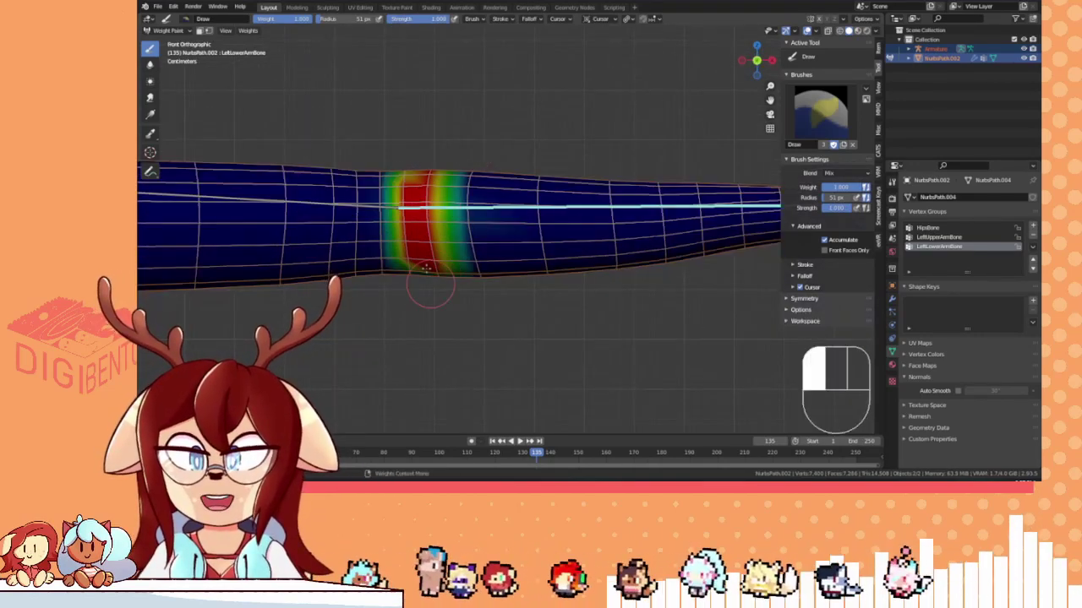
- Enlarge the brush to 220 px and paint weight 1.000 along the front of the left forearm toward the wrist
{"action": "left_click_drag", "start_coordinate": [522, 267], "coordinate": [548, 202]}
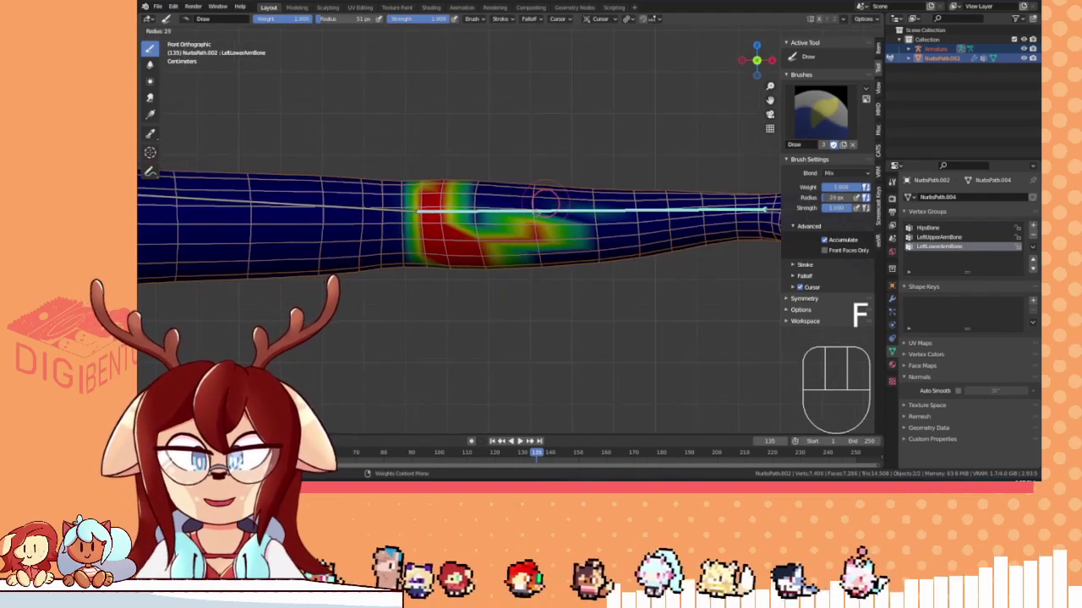
{"action": "left_click", "coordinate": [640, 226]}
{"action": "middle_click_drag", "start_coordinate": [645, 227], "coordinate": [564, 259], "text": "shift"}
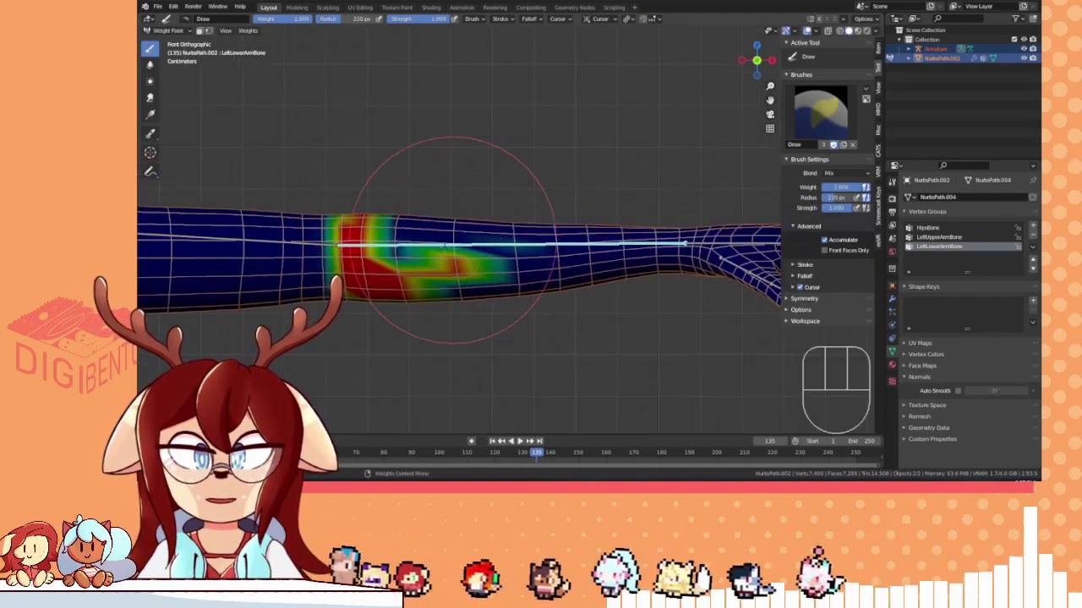
{"action": "left_click_drag", "start_coordinate": [454, 240], "coordinate": [609, 336]}
{"action": "middle_click_drag", "start_coordinate": [609, 335], "coordinate": [470, 194], "text": "shift"}
- Reduce the brush radius and paint weight 1.000 over the left wrist, palm, thumb and fingers from several sides
{"action": "key", "text": "f"}
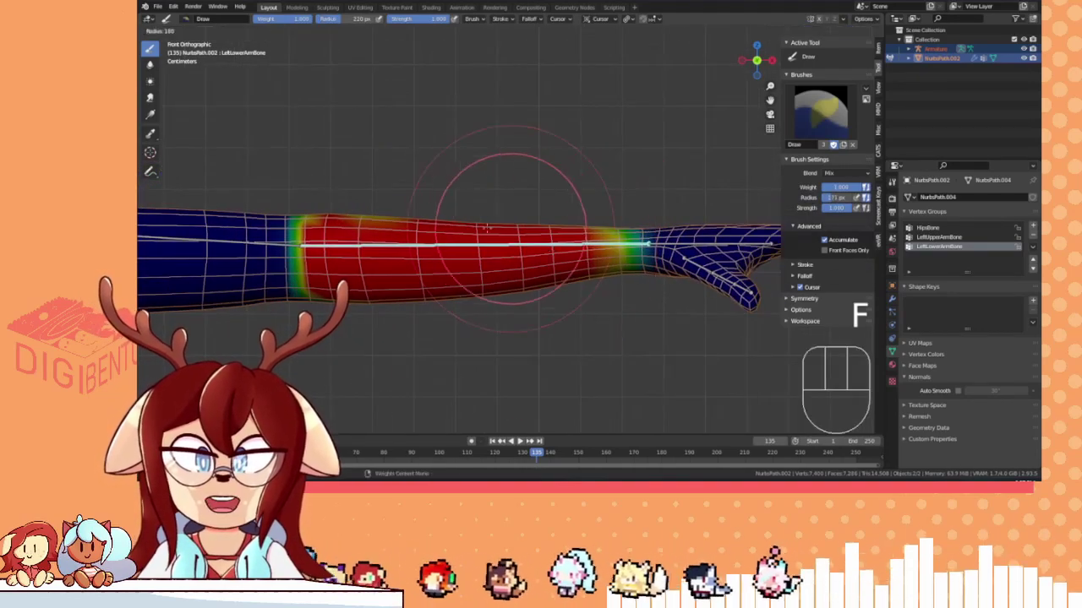
{"action": "left_click", "coordinate": [380, 190]}
{"action": "mouse_move", "coordinate": [380, 190]}
{"action": "middle_mouse_down"}
{"action": "mouse_move", "coordinate": [629, 217]}
{"action": "mouse_move", "coordinate": [477, 242]}
{"action": "middle_mouse_up"}
{"action": "left_click_drag", "start_coordinate": [478, 243], "coordinate": [623, 205]}
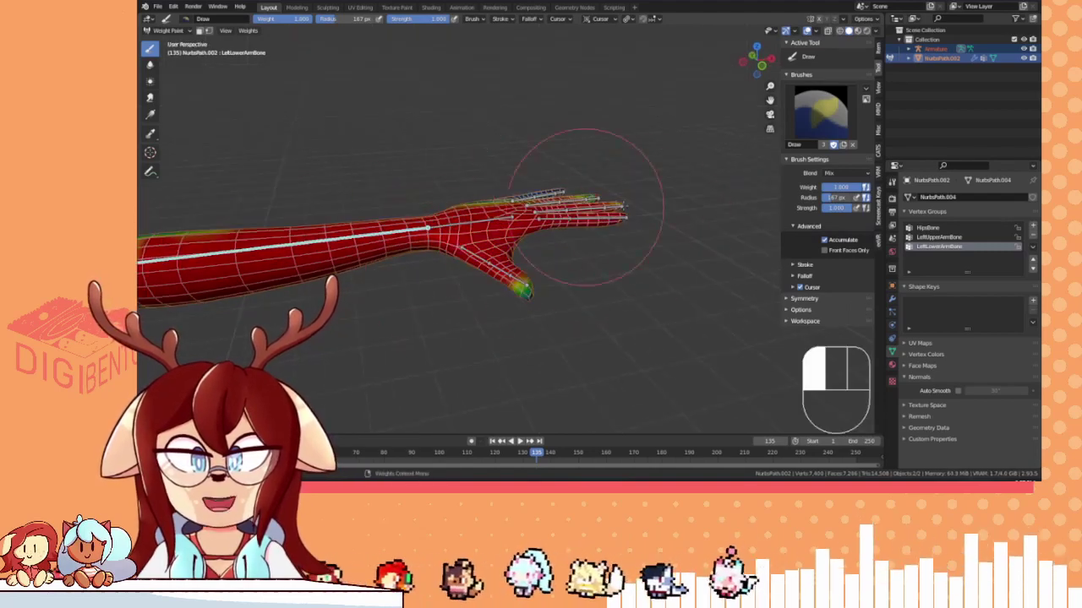
{"action": "left_click_drag", "start_coordinate": [581, 287], "coordinate": [473, 269]}
{"action": "mouse_move", "coordinate": [422, 269]}
{"action": "middle_mouse_down"}
{"action": "mouse_move", "coordinate": [507, 291]}
{"action": "mouse_move", "coordinate": [553, 325]}
{"action": "middle_mouse_up"}
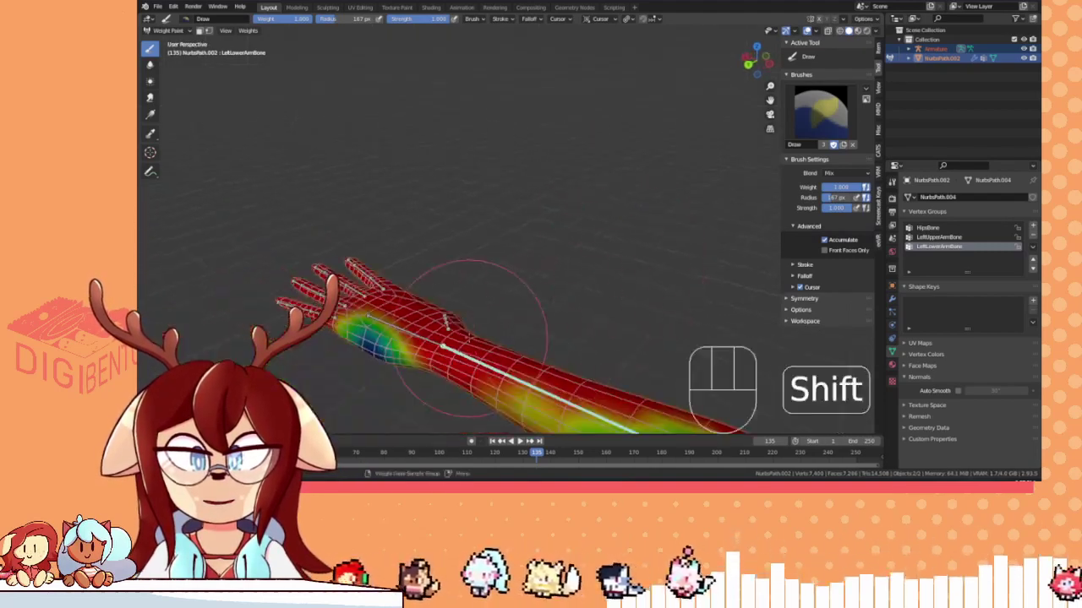
{"action": "middle_click_drag", "start_coordinate": [467, 332], "coordinate": [557, 187], "text": "shift"}
{"action": "left_click_drag", "start_coordinate": [549, 195], "coordinate": [524, 205]}
{"action": "middle_click_drag", "start_coordinate": [433, 217], "coordinate": [501, 103]}
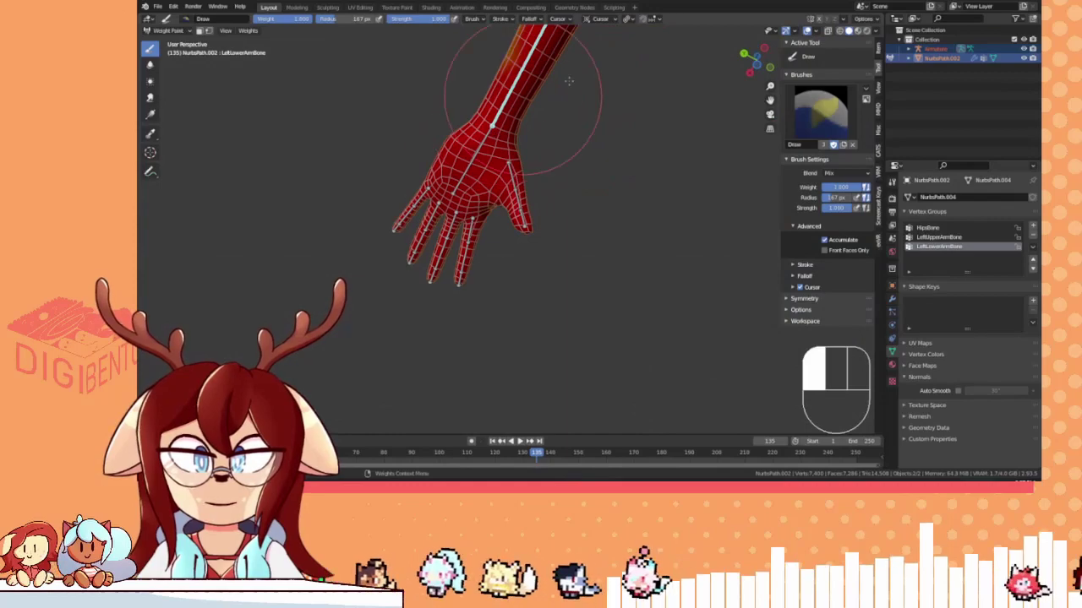
{"action": "left_click_drag", "start_coordinate": [393, 300], "coordinate": [391, 275]}
- Set the brush radius to 97 px and paint weight 1.000 along the unpainted back of the left forearm
{"action": "middle_click_drag", "start_coordinate": [391, 241], "coordinate": [515, 127]}
{"action": "middle_click_drag", "start_coordinate": [516, 127], "coordinate": [269, 259], "text": "shift"}
{"action": "scroll", "coordinate": [363, 246], "scroll_direction": "up", "scroll_amount": 1}
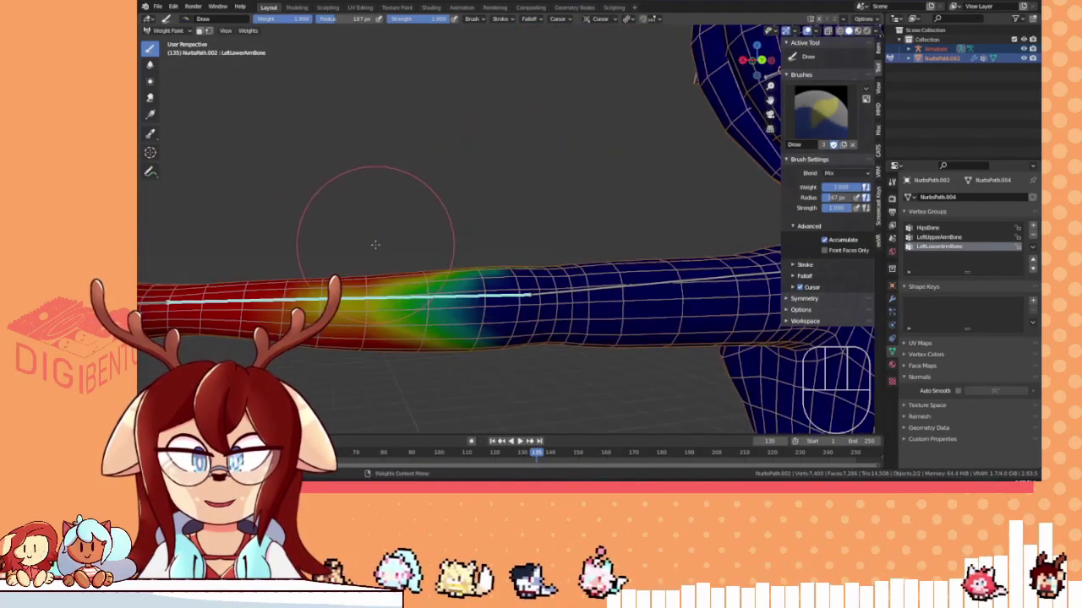
{"action": "key", "text": "KP_3"}
{"action": "key", "text": "KP_1"}
{"action": "middle_click_drag", "start_coordinate": [413, 217], "coordinate": [348, 137], "text": "shift"}
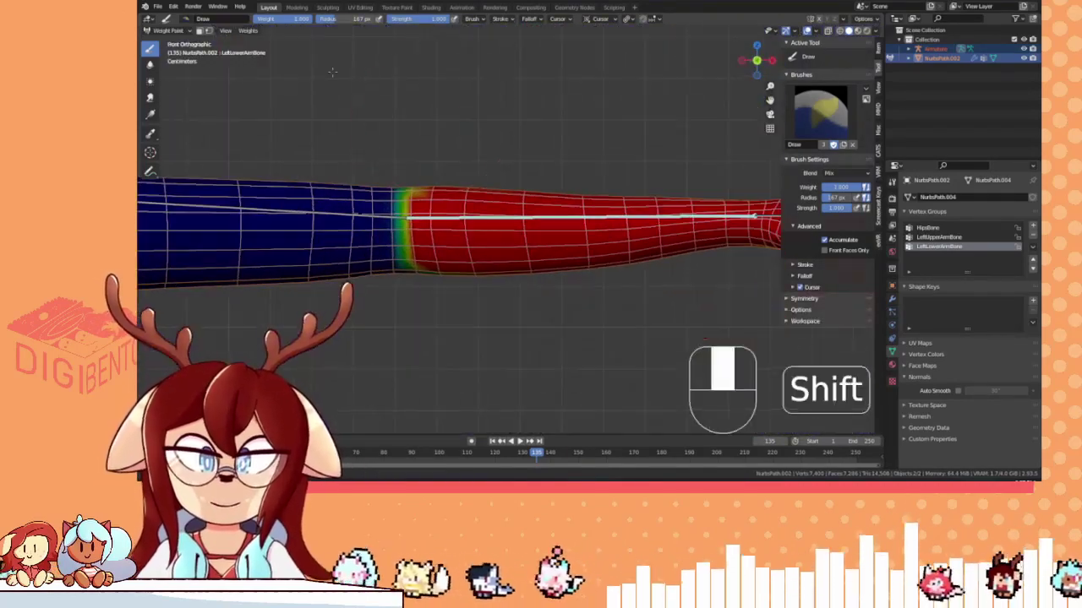
{"action": "key", "text": "f"}
{"action": "left_click", "coordinate": [429, 114]}
{"action": "middle_click_drag", "start_coordinate": [429, 118], "coordinate": [537, 193]}
{"action": "left_click_drag", "start_coordinate": [537, 193], "coordinate": [562, 203]}
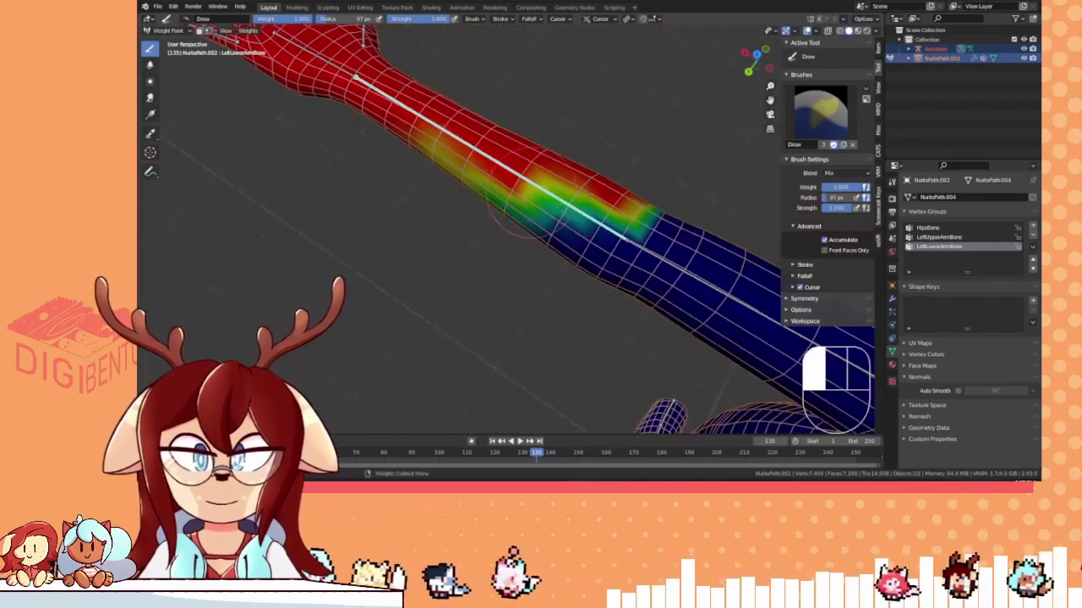
- Paint weight 1.000 over the remaining gaps near the left elbow so the weight border runs evenly around the arm
{"action": "middle_click_drag", "start_coordinate": [455, 210], "coordinate": [451, 238]}
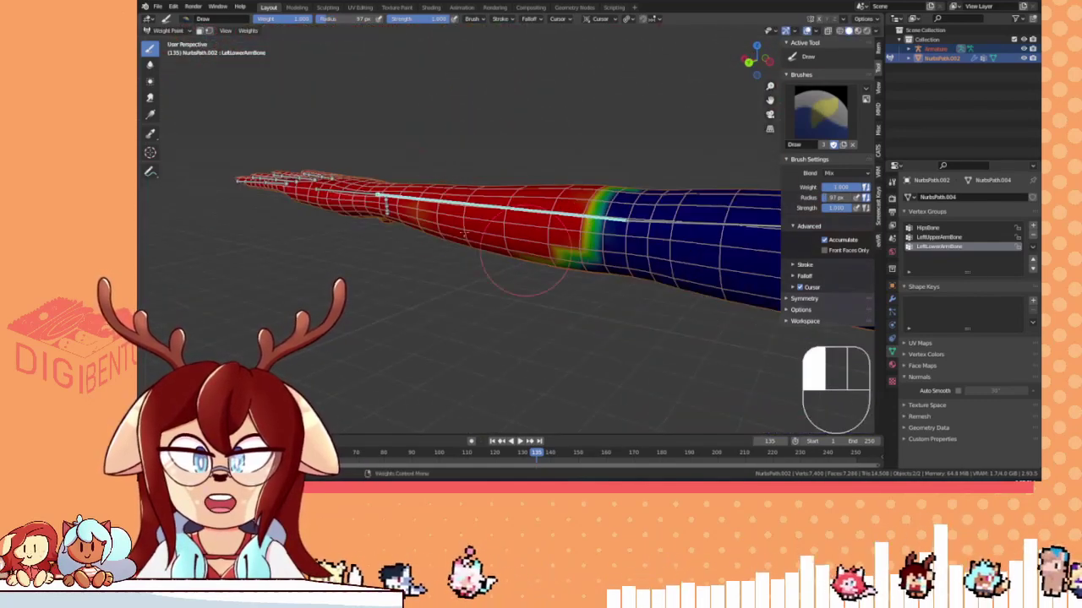
{"action": "middle_click_drag", "start_coordinate": [567, 248], "coordinate": [546, 185]}
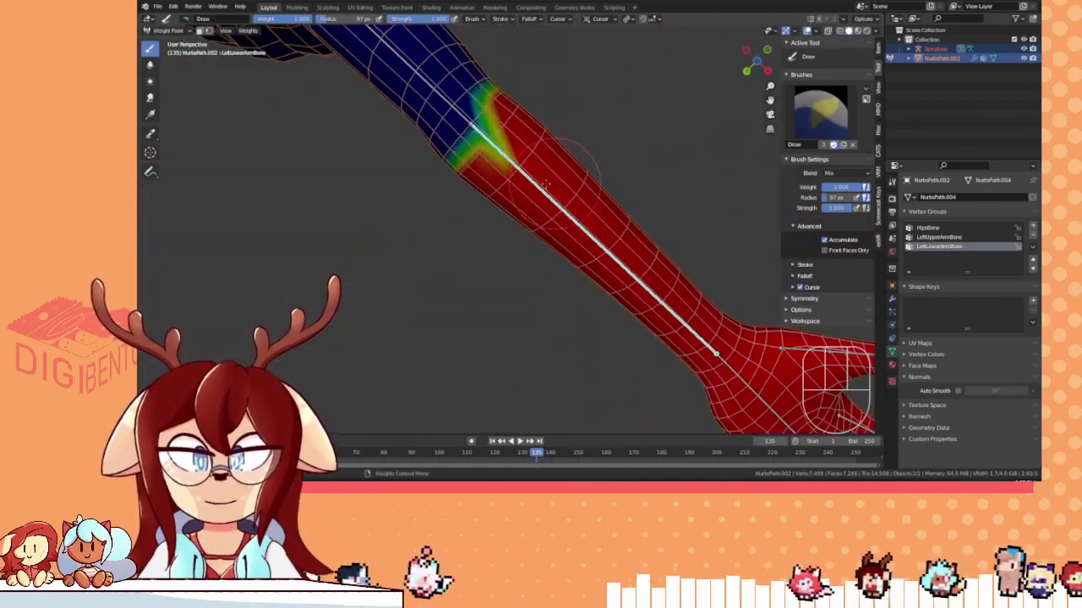
{"action": "left_click_drag", "start_coordinate": [483, 115], "coordinate": [531, 75]}
{"action": "mouse_move", "coordinate": [531, 74]}
{"action": "middle_mouse_down"}
{"action": "mouse_move", "coordinate": [536, 105]}
{"action": "mouse_move", "coordinate": [493, 171]}
{"action": "mouse_move", "coordinate": [586, 207]}
{"action": "middle_mouse_up"}
{"action": "middle_click_drag", "start_coordinate": [587, 207], "coordinate": [581, 262]}
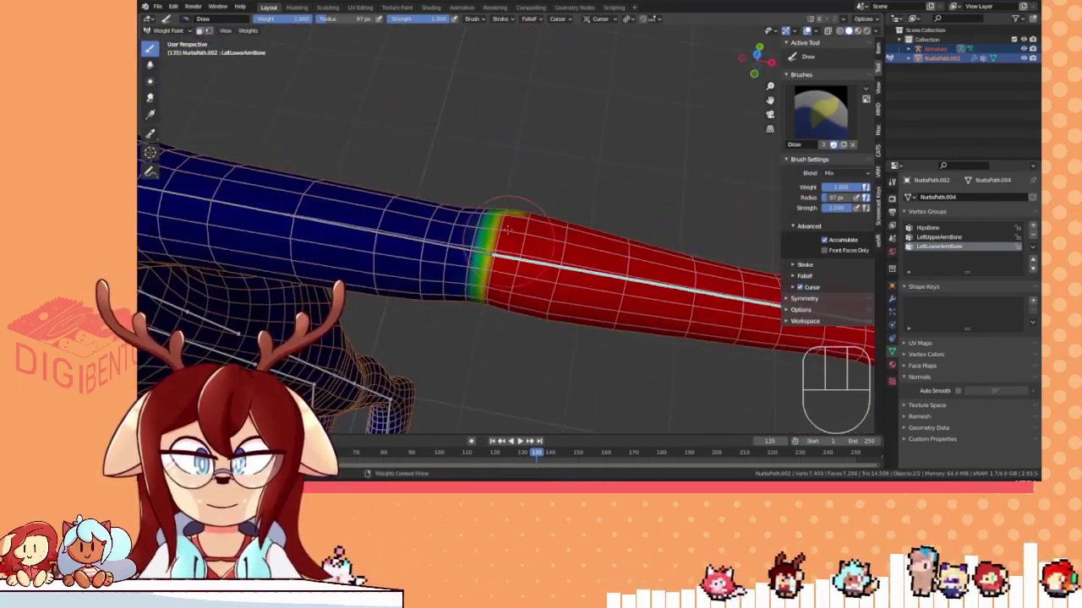
{"action": "middle_click_drag", "start_coordinate": [508, 231], "coordinate": [472, 159]}
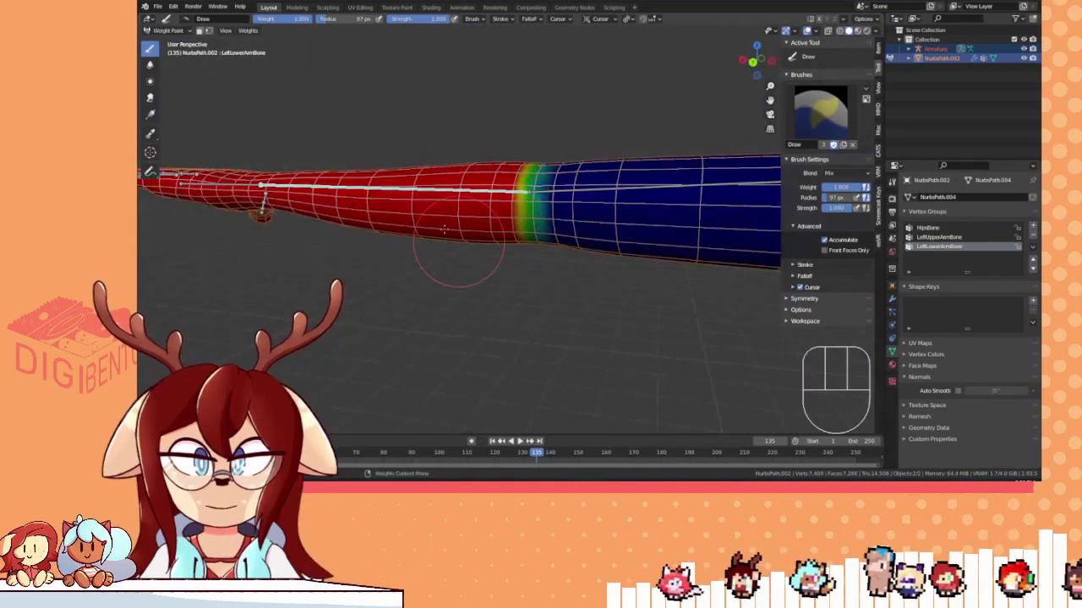
- Smooth the weight border around the left elbow with the Blur brush at a 264 px radius, from both sides
{"action": "middle_click_drag", "start_coordinate": [445, 229], "coordinate": [398, 193]}
{"action": "left_click", "coordinate": [150, 66]}
{"action": "key", "text": "f"}
{"action": "left_click", "coordinate": [561, 152]}
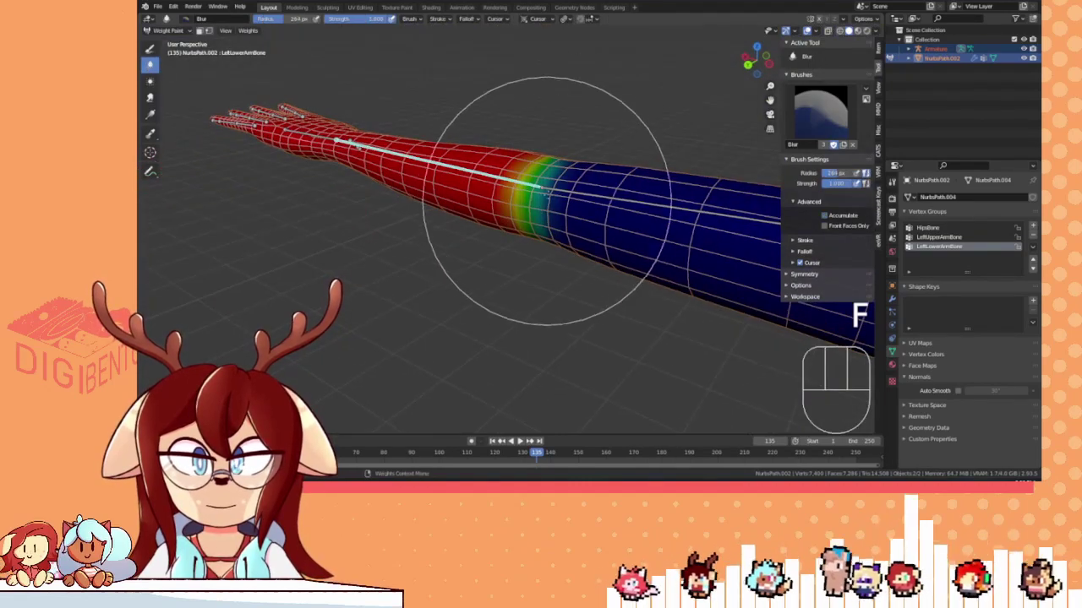
{"action": "left_click_drag", "start_coordinate": [550, 202], "coordinate": [533, 222]}
{"action": "middle_click_drag", "start_coordinate": [650, 223], "coordinate": [516, 210]}
{"action": "mouse_move", "coordinate": [539, 208]}
{"action": "left_mouse_down"}
{"action": "mouse_move", "coordinate": [527, 217]}
{"action": "mouse_move", "coordinate": [477, 185]}
{"action": "mouse_move", "coordinate": [506, 177]}
{"action": "left_mouse_up"}
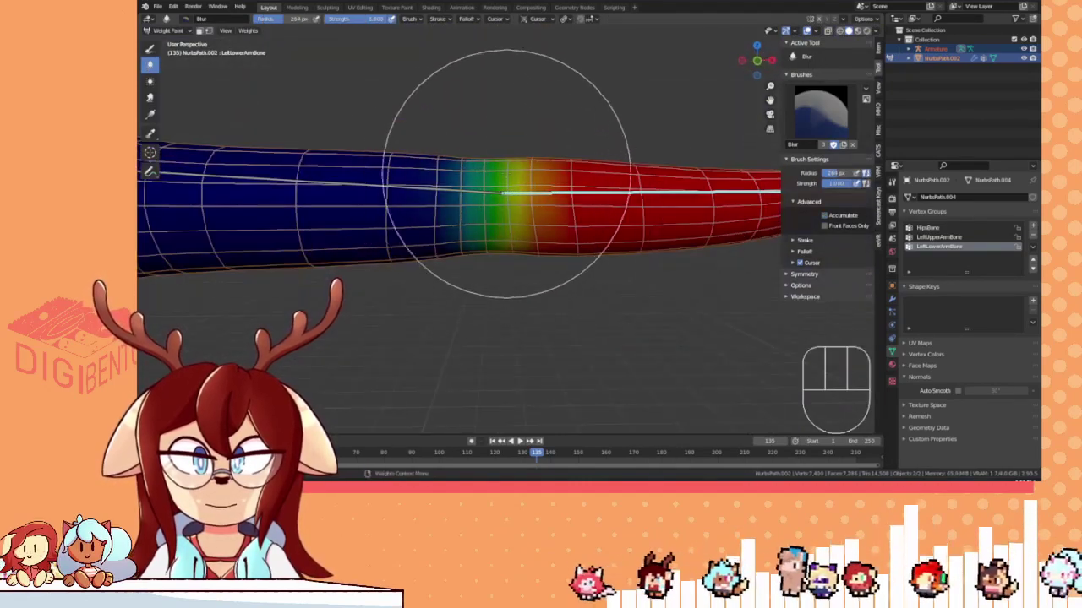
- Bend the left forearm inward at the elbow by rotating the lower arm bone about the Z axis
{"action": "middle_click_drag", "start_coordinate": [510, 300], "coordinate": [485, 330]}
{"action": "scroll", "coordinate": [485, 329], "scroll_direction": "down", "scroll_amount": 4}
{"action": "key", "text": "r"}
{"action": "key", "text": "z"}
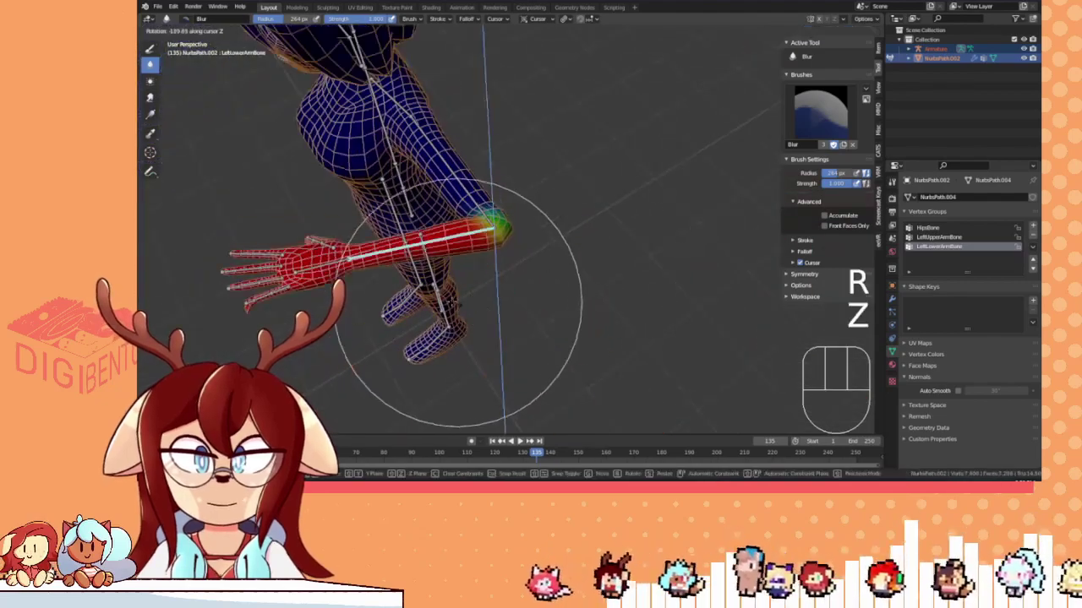
{"action": "left_click", "coordinate": [434, 309]}
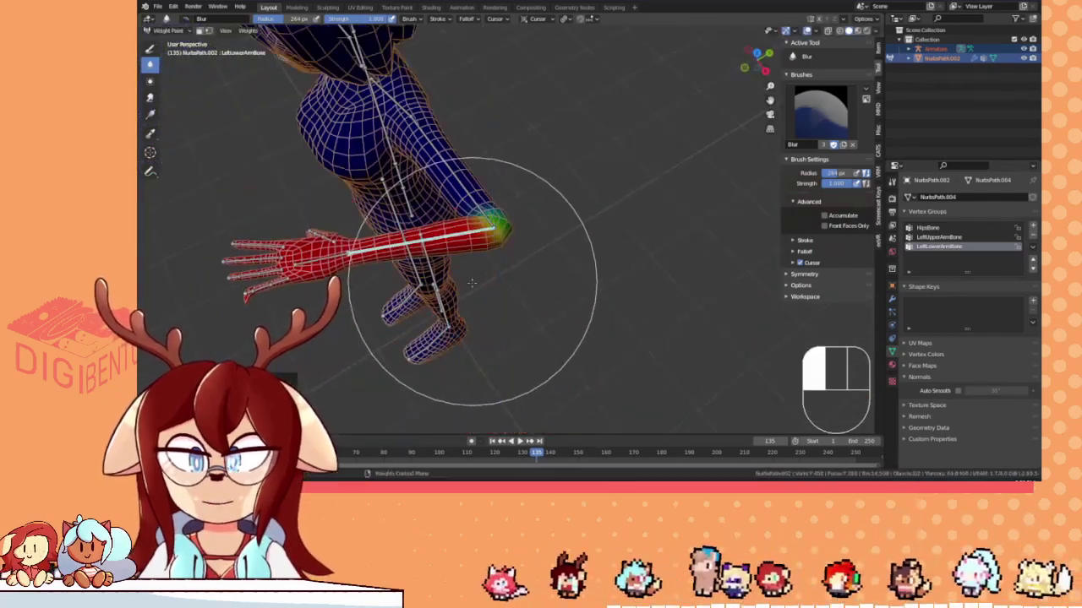
- Activate the hips vertex group and switch back to the Draw brush with weight 0.000
{"action": "mouse_move", "coordinate": [434, 309]}
{"action": "middle_mouse_down"}
{"action": "mouse_move", "coordinate": [518, 205]}
{"action": "mouse_move", "coordinate": [533, 152]}
{"action": "mouse_move", "coordinate": [435, 201]}
{"action": "mouse_move", "coordinate": [442, 275]}
{"action": "mouse_move", "coordinate": [517, 250]}
{"action": "mouse_move", "coordinate": [442, 198]}
{"action": "mouse_move", "coordinate": [469, 228]}
{"action": "mouse_move", "coordinate": [515, 206]}
{"action": "middle_mouse_up"}
{"action": "scroll", "coordinate": [516, 250], "scroll_direction": "up", "scroll_amount": 4}
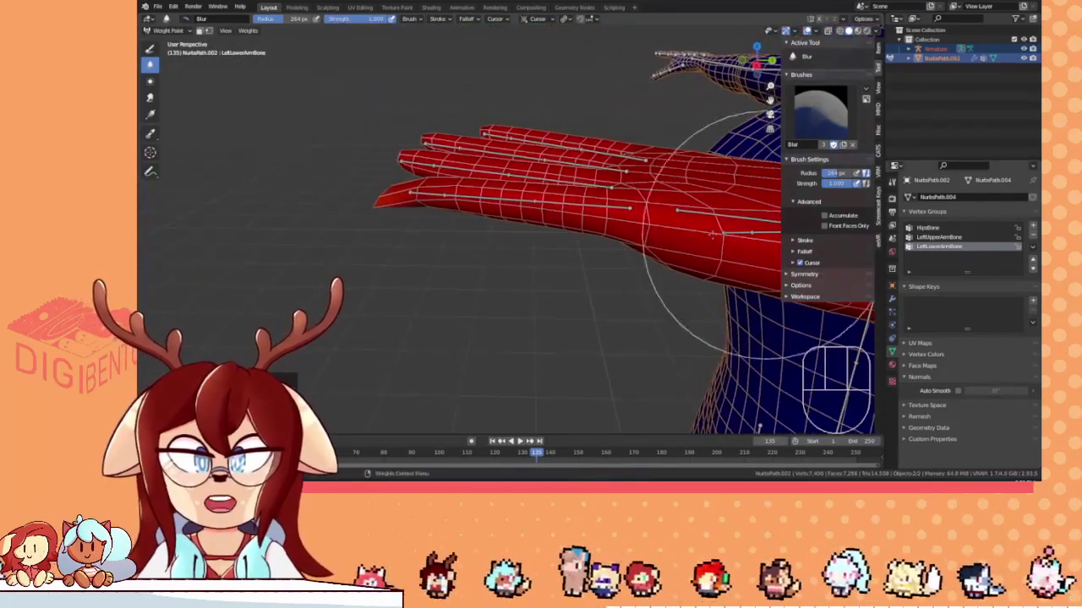
{"action": "left_click", "coordinate": [951, 229]}
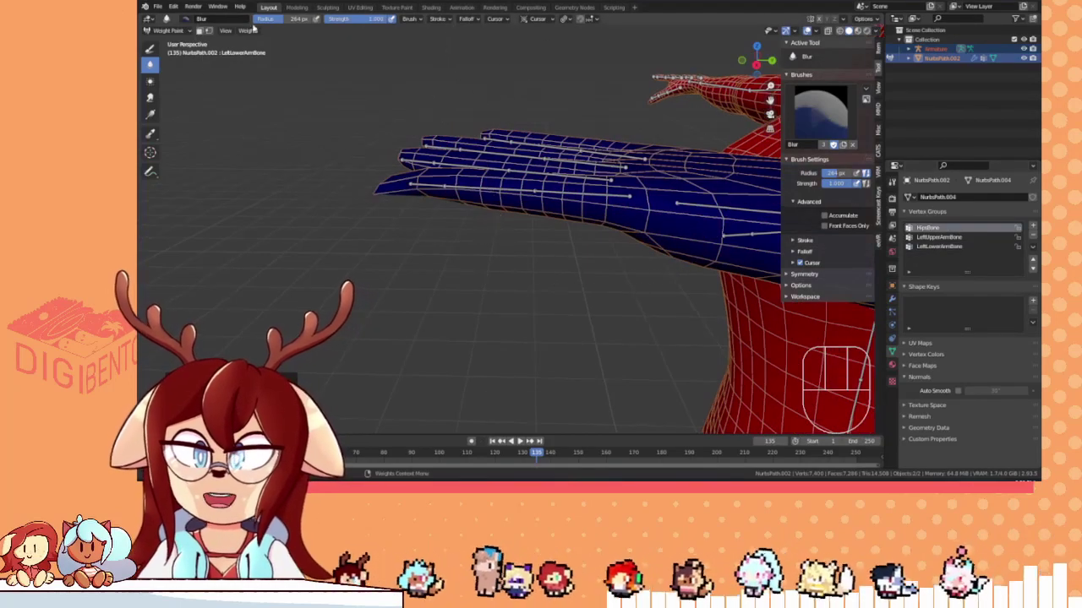
{"action": "left_click", "coordinate": [149, 49]}
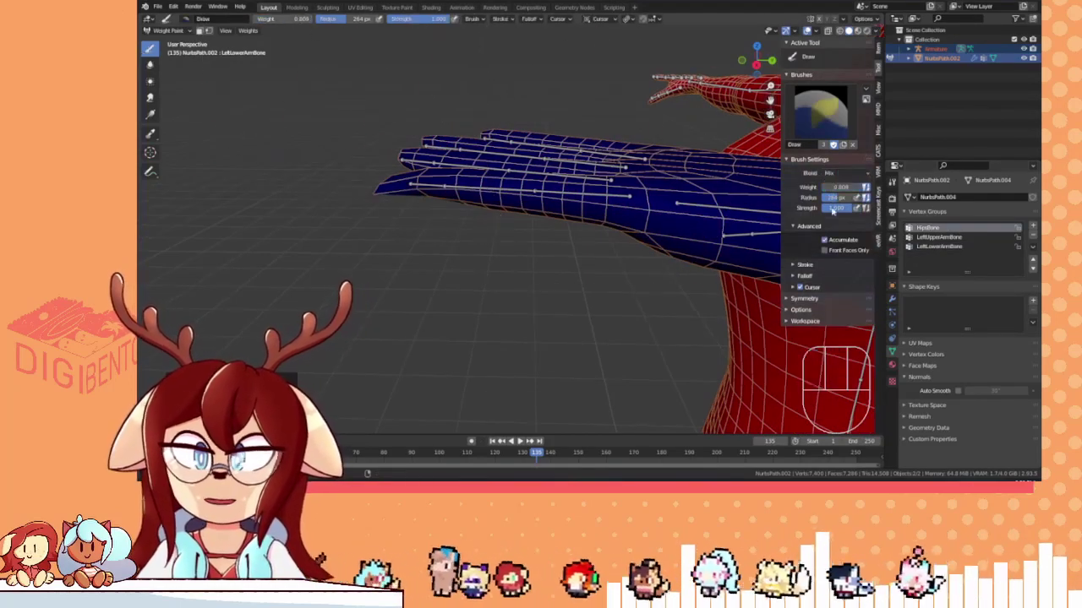
{"action": "left_click_drag", "start_coordinate": [359, 205], "coordinate": [420, 200]}
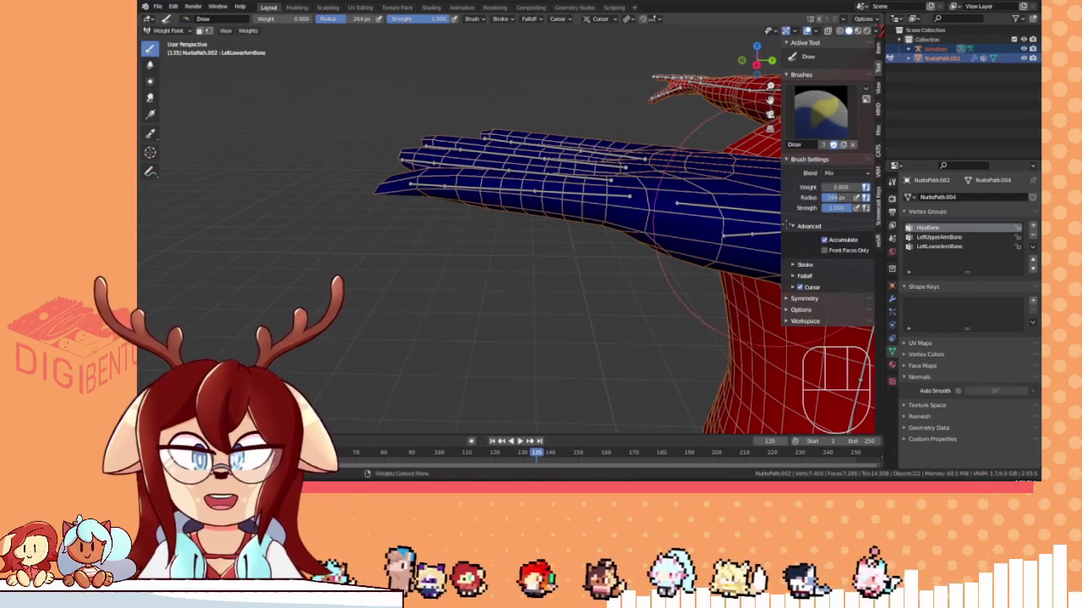
- Compare the left hand's weights across the hips, left upper arm and left lower arm vertex groups
{"action": "key", "text": "Down"}
{"action": "key", "text": "Down"}
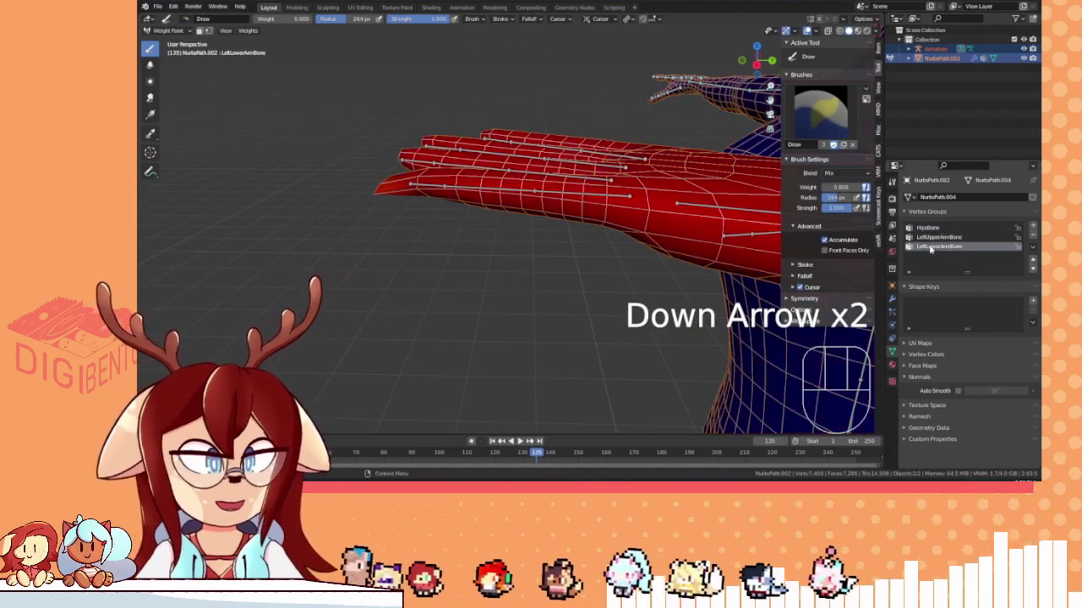
{"action": "key", "text": "Up"}
{"action": "key", "text": "Up"}
{"action": "key", "text": "Down"}
{"action": "key", "text": "Down"}
{"action": "key", "text": "Up"}
{"action": "key", "text": "Down"}
{"action": "key", "text": "Up"}
{"action": "key", "text": "Down"}
{"action": "key", "text": "Up"}
{"action": "key", "text": "Down"}
{"action": "key", "text": "Up"}
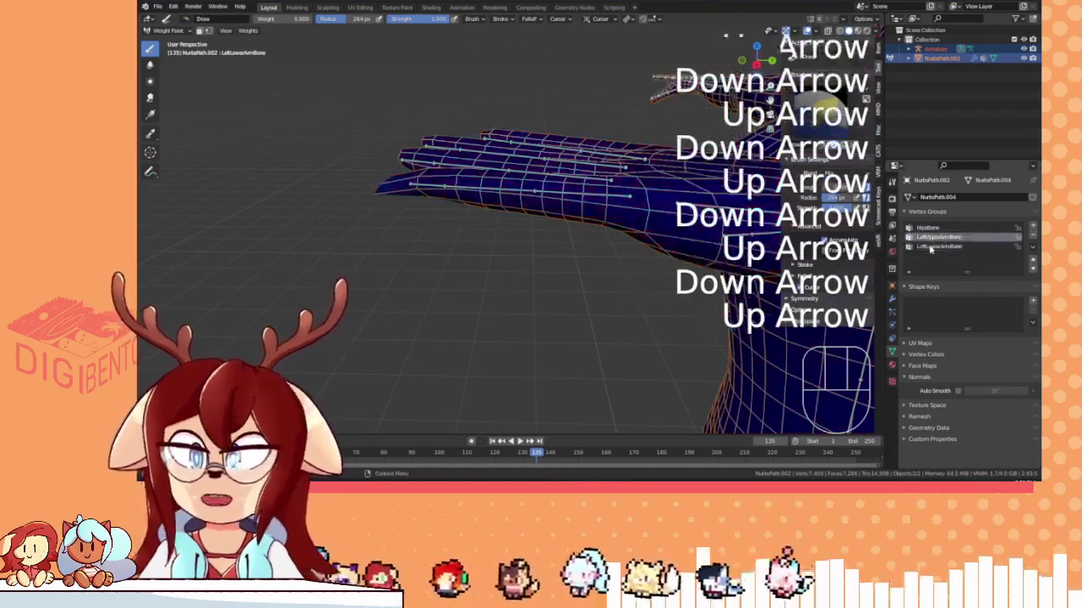
- Examine the fingers and thumb against the torso, comparing the three vertex groups' weights from the thumb side
{"action": "left_click", "coordinate": [935, 227]}
{"action": "scroll", "coordinate": [456, 133], "scroll_direction": "up", "scroll_amount": 2}
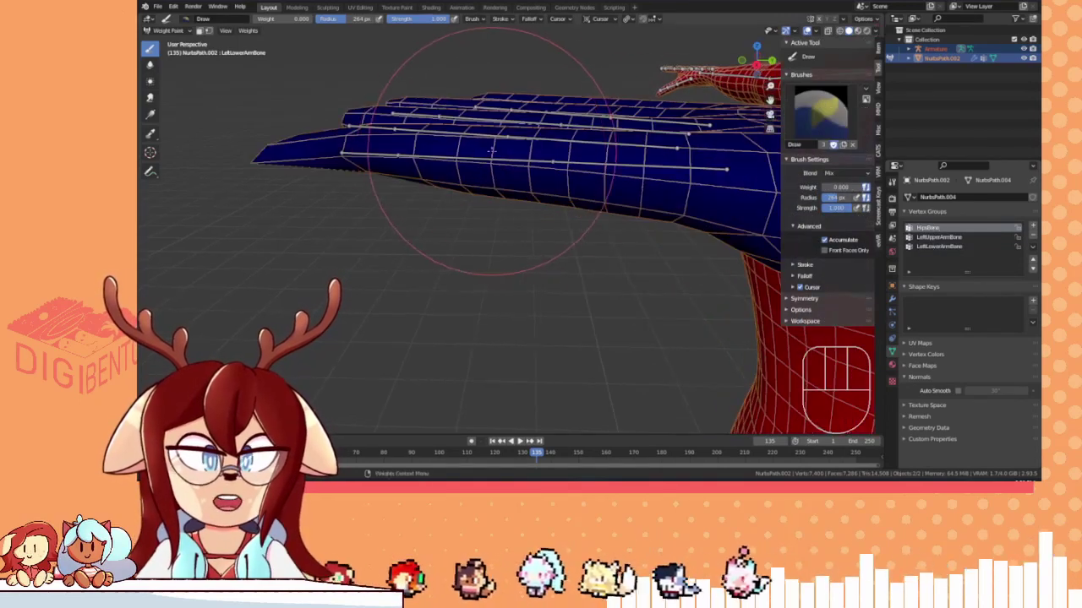
{"action": "middle_click_drag", "start_coordinate": [457, 133], "coordinate": [505, 136]}
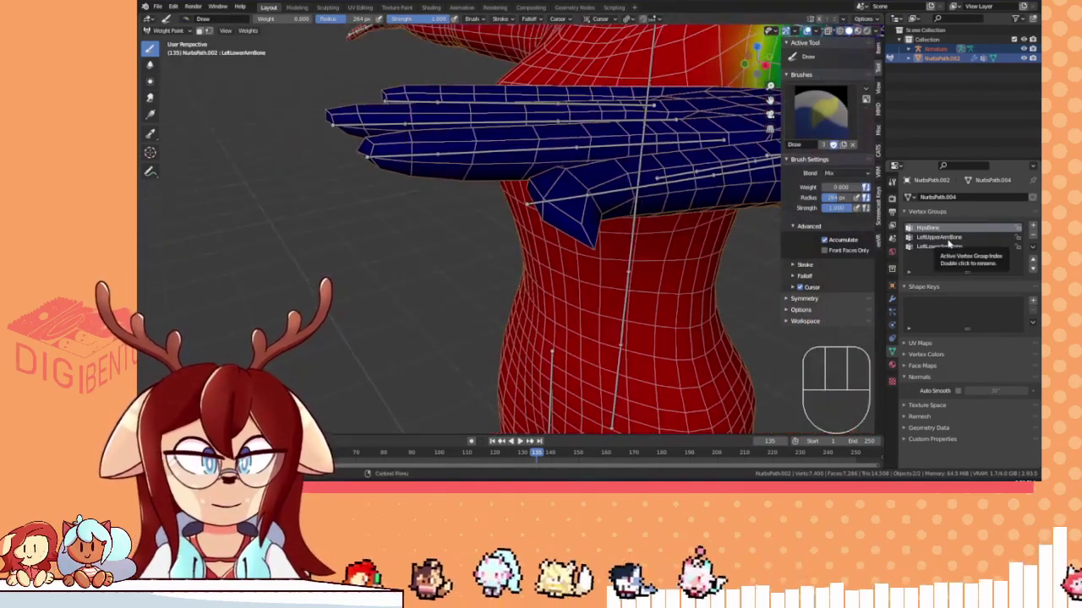
{"action": "key", "text": "Down"}
{"action": "key", "text": "Down"}
{"action": "key", "text": "Down"}
{"action": "key", "text": "Down"}
{"action": "key", "text": "Down"}
{"action": "key", "text": "Up"}
{"action": "key", "text": "Up"}
{"action": "key", "text": "Down"}
{"action": "key", "text": "Down"}
{"action": "key", "text": "Down"}
{"action": "key", "text": "Up"}
{"action": "key", "text": "Down"}
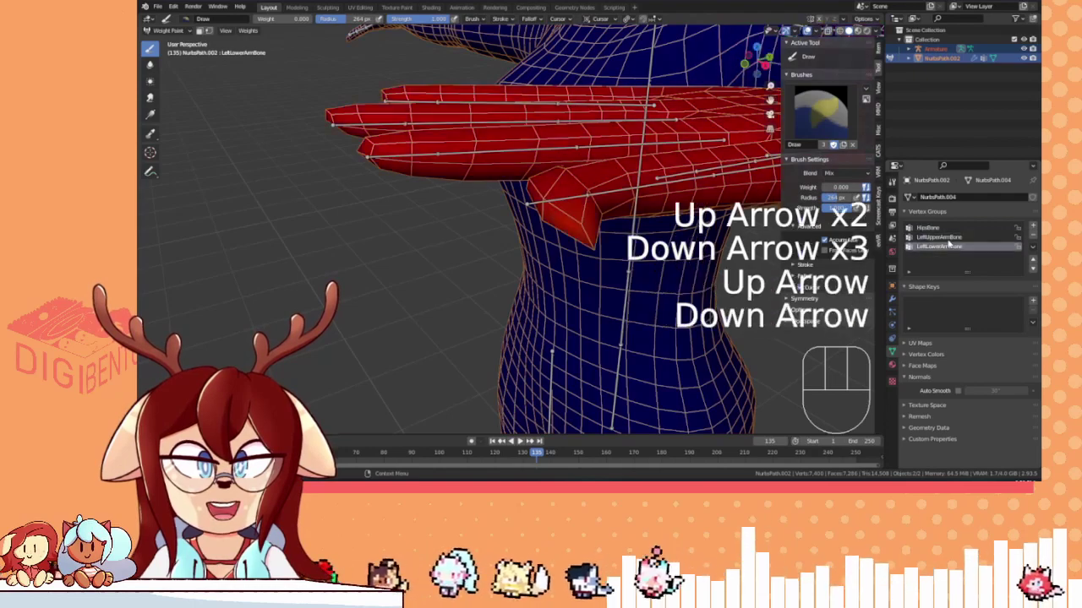
{"action": "key", "text": "Up"}
{"action": "key", "text": "Down"}
{"action": "key", "text": "Up"}
{"action": "key", "text": "Down"}
{"action": "key", "text": "Up"}
{"action": "key", "text": "Up"}
{"action": "key", "text": "Down"}
{"action": "key", "text": "Down"}
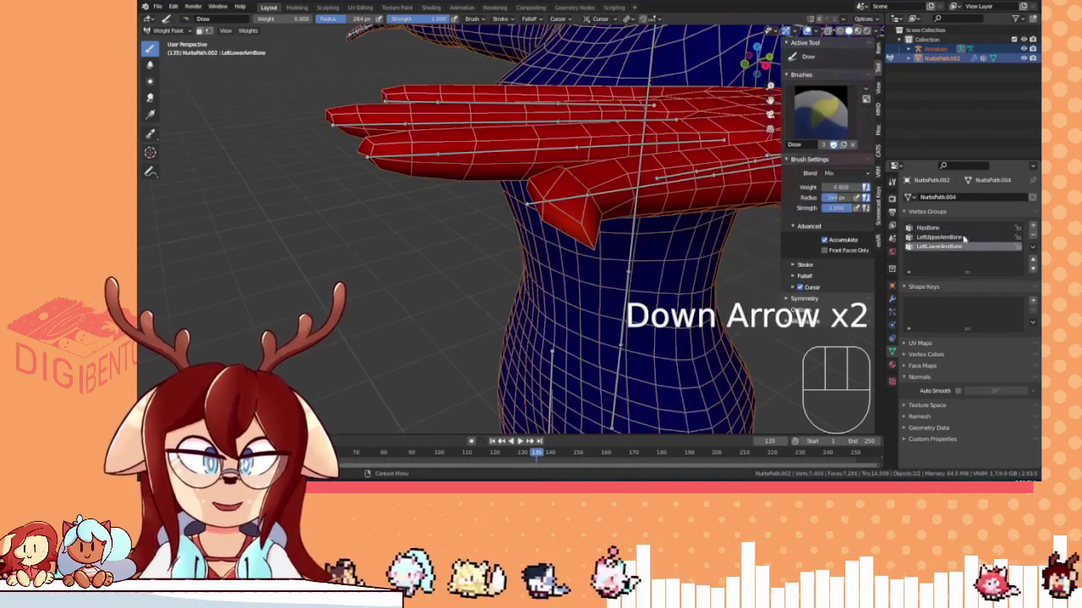
- Set the Draw brush weight to 1.000 and paint the left fingers and hand fully into the left lower arm group
{"action": "middle_click_drag", "start_coordinate": [507, 161], "coordinate": [385, 119]}
{"action": "middle_click_drag", "start_coordinate": [384, 118], "coordinate": [357, 102]}
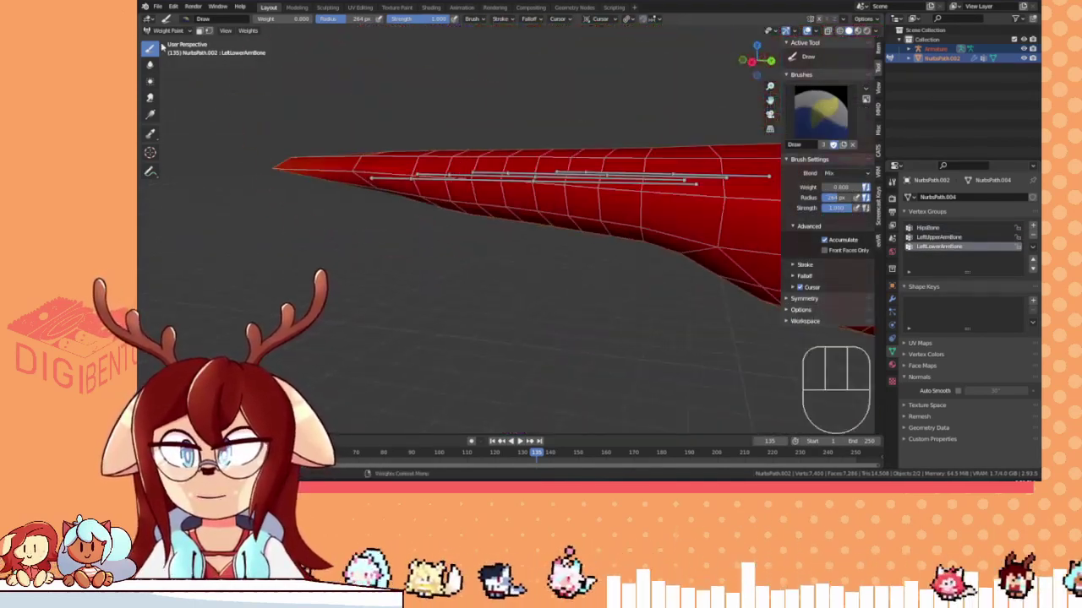
{"action": "middle_click_drag", "start_coordinate": [162, 47], "coordinate": [398, 48], "text": "shift"}
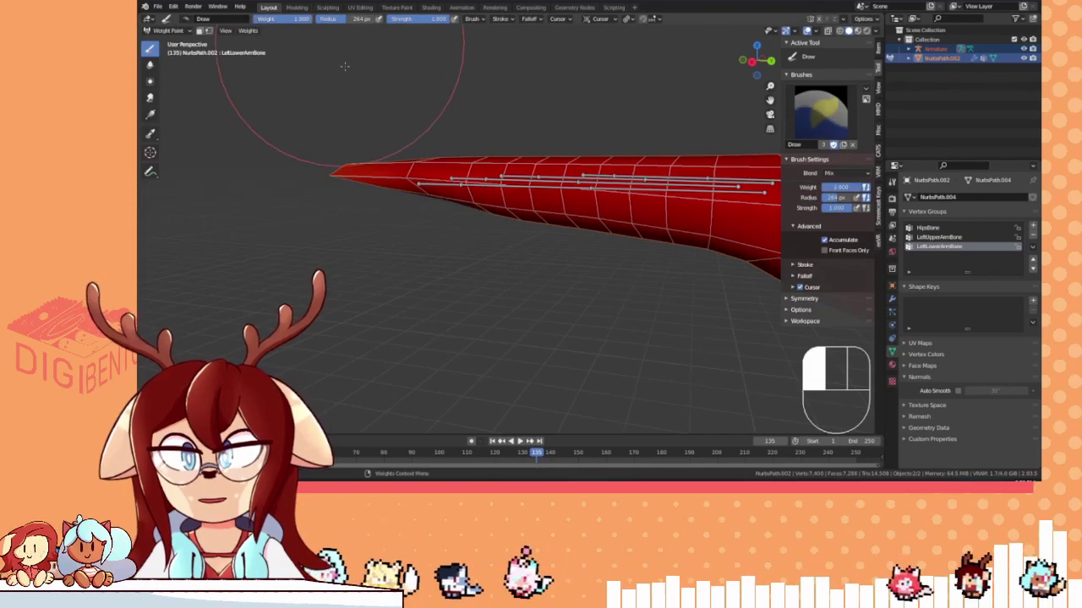
{"action": "mouse_move", "coordinate": [357, 183]}
{"action": "left_mouse_down"}
{"action": "mouse_move", "coordinate": [306, 159]}
{"action": "mouse_move", "coordinate": [363, 165]}
{"action": "left_mouse_up"}
{"action": "middle_click_drag", "start_coordinate": [413, 172], "coordinate": [442, 206]}
{"action": "left_click_drag", "start_coordinate": [495, 294], "coordinate": [492, 290]}
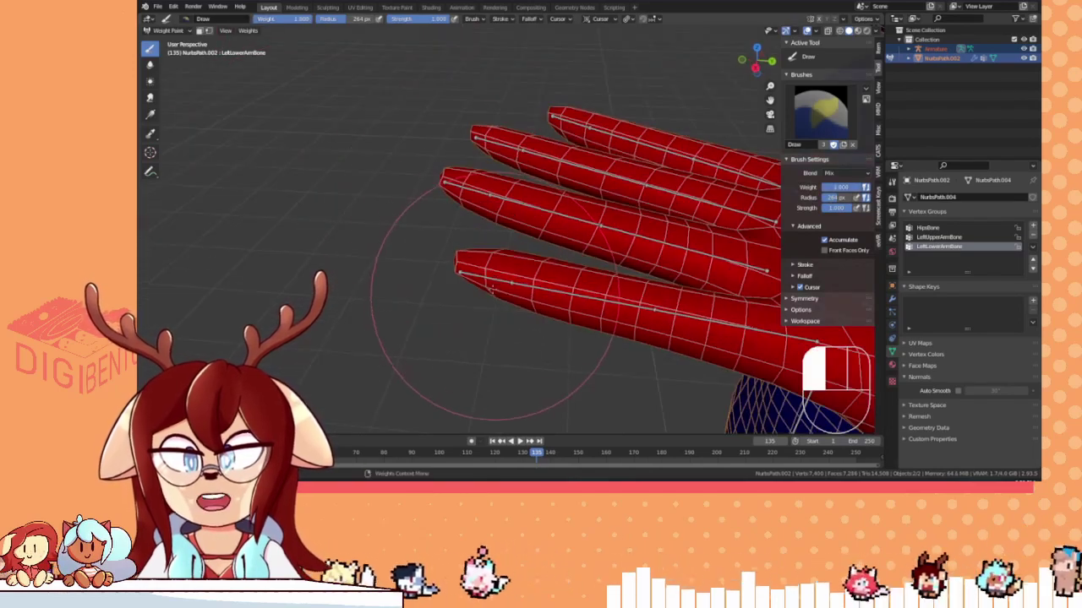
{"action": "left_click_drag", "start_coordinate": [508, 244], "coordinate": [469, 278]}
{"action": "middle_click_drag", "start_coordinate": [470, 278], "coordinate": [525, 208]}
{"action": "mouse_move", "coordinate": [459, 163]}
{"action": "left_mouse_down"}
{"action": "mouse_move", "coordinate": [509, 183]}
{"action": "mouse_move", "coordinate": [501, 242]}
{"action": "left_mouse_up"}
{"action": "middle_click_drag", "start_coordinate": [501, 243], "coordinate": [482, 135]}
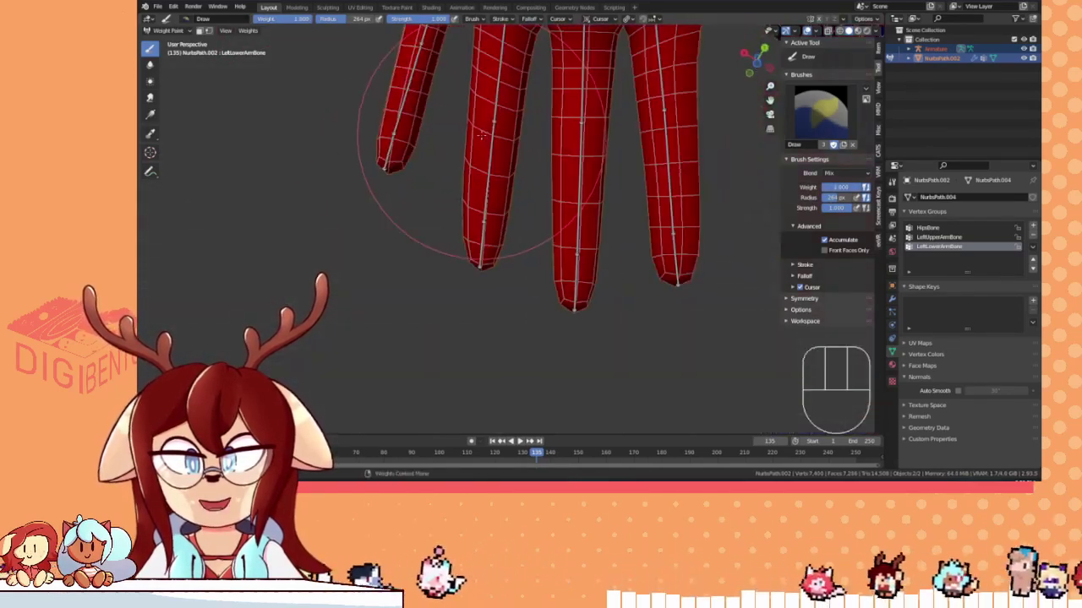
{"action": "middle_click_drag", "start_coordinate": [615, 18], "coordinate": [466, 248]}
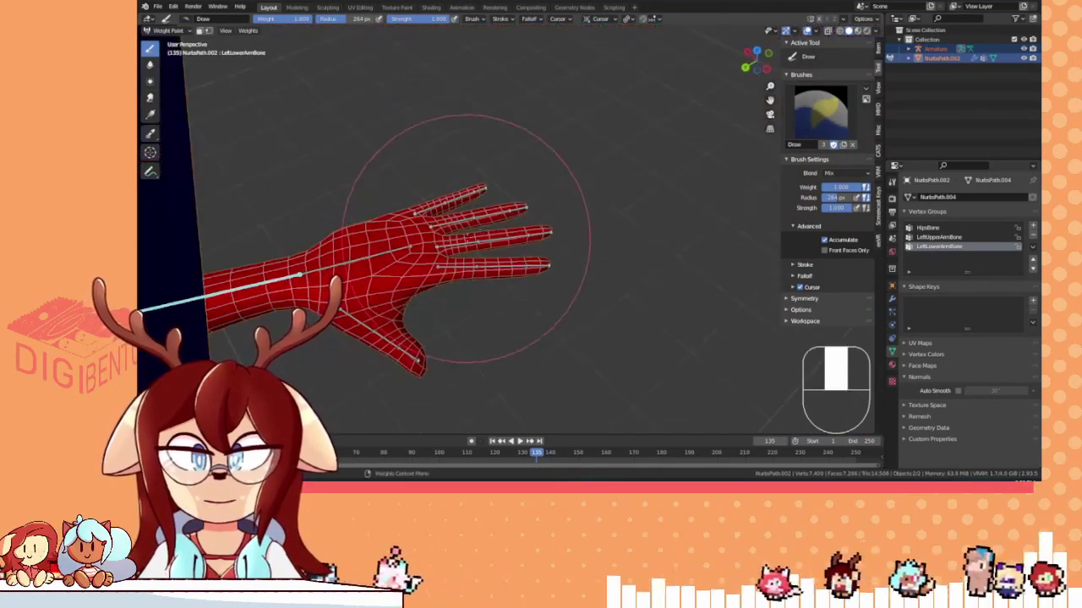
{"action": "left_click", "coordinate": [539, 259]}
- Clear the left lower arm bone's rotation and bend the forearm at the elbow about the Z axis
{"action": "middle_click_drag", "start_coordinate": [533, 189], "coordinate": [490, 181]}
{"action": "scroll", "coordinate": [580, 171], "scroll_direction": "down", "scroll_amount": 5}
{"action": "middle_click_drag", "start_coordinate": [499, 310], "coordinate": [513, 229], "text": "shift"}
{"action": "scroll", "coordinate": [509, 228], "scroll_direction": "up", "scroll_amount": 5}
{"action": "key", "text": "alt+r"}
{"action": "key", "text": "r"}
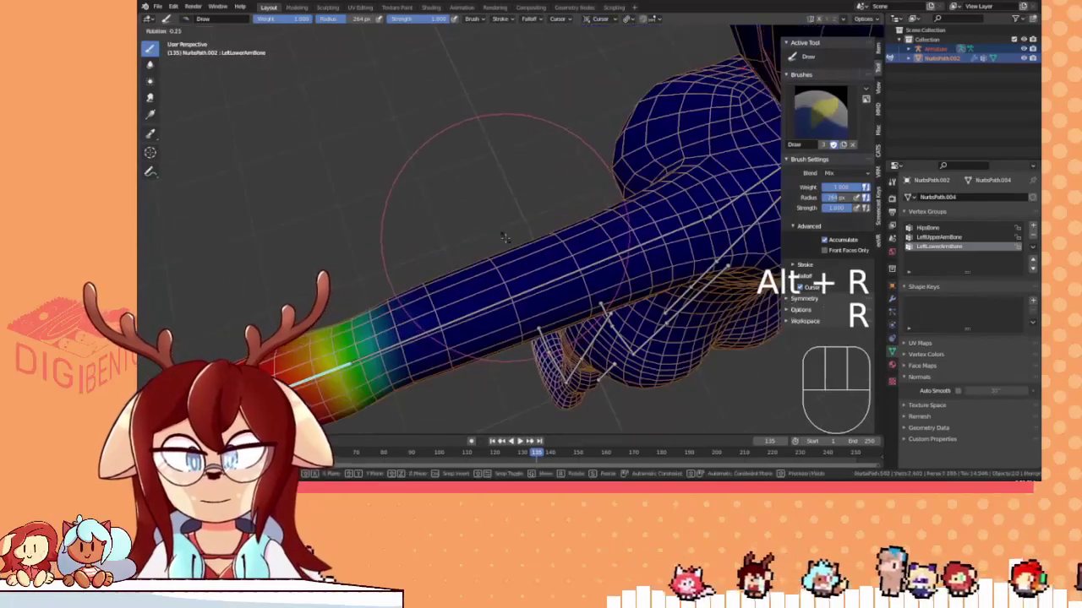
{"action": "key", "text": "z"}
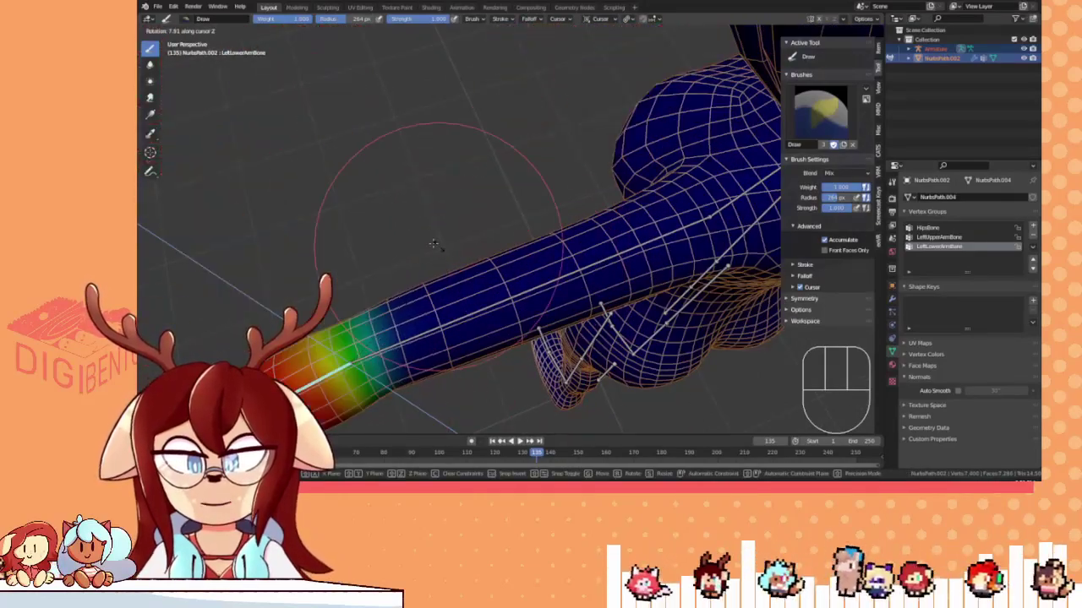
{"action": "left_click", "coordinate": [376, 76]}
- Select the left upper arm bone and rotate it about the Y axis to lower the arm beside the torso
{"action": "middle_click_drag", "start_coordinate": [382, 49], "coordinate": [580, 391]}
{"action": "scroll", "coordinate": [580, 390], "scroll_direction": "down", "scroll_amount": 3}
{"action": "middle_click_drag", "start_coordinate": [574, 321], "coordinate": [473, 254], "text": "shift"}
{"action": "left_click", "coordinate": [514, 179], "text": "ctrl"}
{"action": "key", "text": "r"}
{"action": "key", "text": "z"}
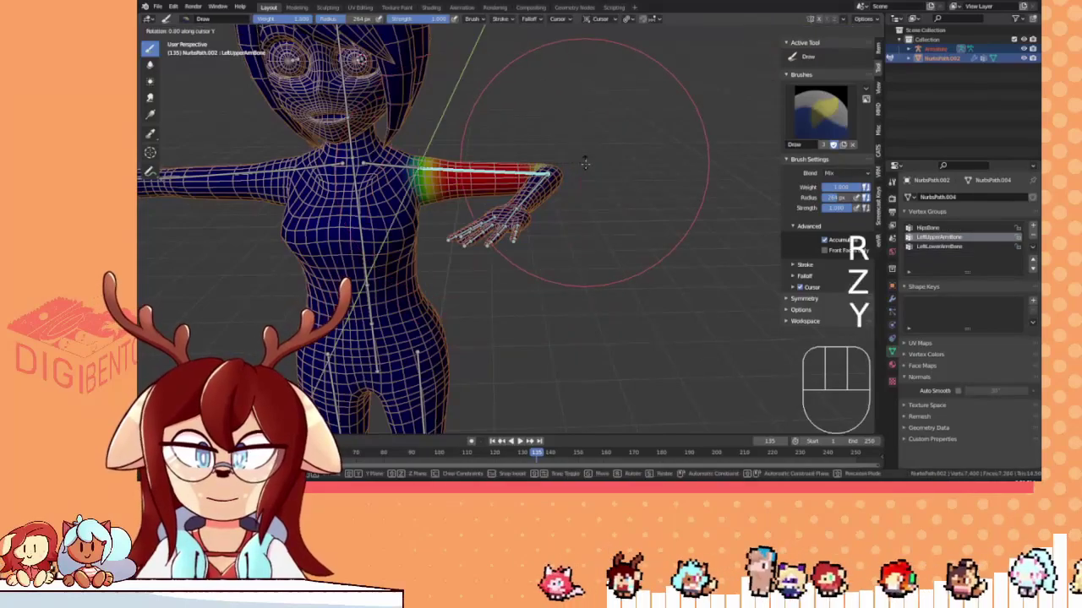
{"action": "left_click", "coordinate": [475, 279]}
- Erase the hips vertex group's weights from the stray elbow vertices using weight 0.000 and a 91 px brush
{"action": "mouse_move", "coordinate": [476, 278]}
{"action": "middle_mouse_down"}
{"action": "mouse_move", "coordinate": [608, 231]}
{"action": "mouse_move", "coordinate": [606, 174]}
{"action": "mouse_move", "coordinate": [575, 180]}
{"action": "middle_mouse_up"}
{"action": "mouse_move", "coordinate": [575, 180]}
{"action": "middle_mouse_down"}
{"action": "mouse_move", "coordinate": [430, 195]}
{"action": "mouse_move", "coordinate": [534, 207]}
{"action": "mouse_move", "coordinate": [553, 193]}
{"action": "mouse_move", "coordinate": [505, 218]}
{"action": "mouse_move", "coordinate": [333, 102]}
{"action": "middle_mouse_up"}
{"action": "scroll", "coordinate": [513, 194], "scroll_direction": "up", "scroll_amount": 3}
{"action": "left_click", "coordinate": [931, 228]}
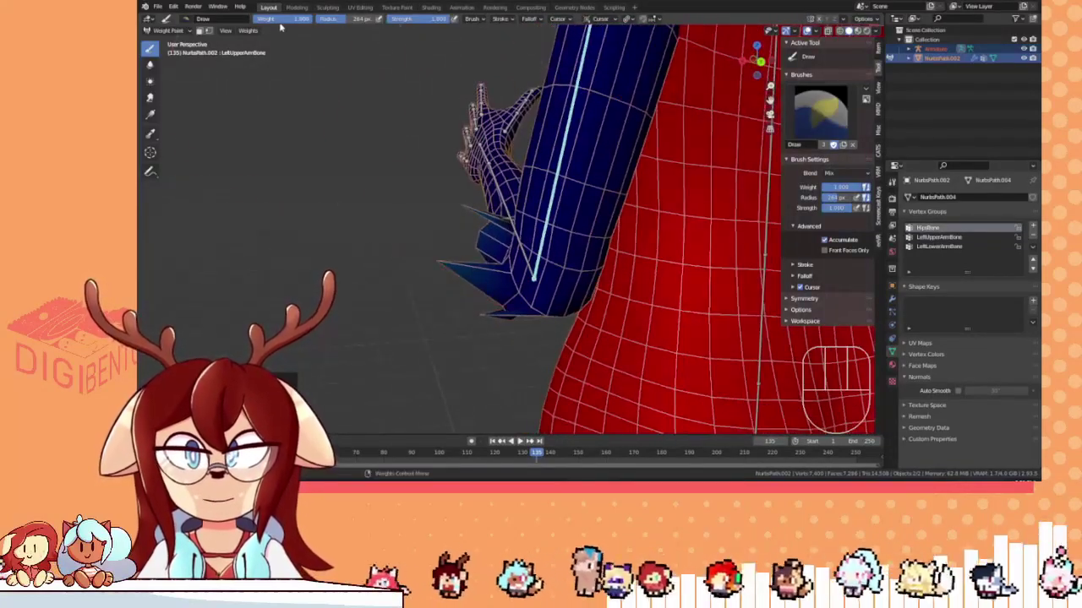
{"action": "left_click", "coordinate": [415, 117]}
{"action": "mouse_move", "coordinate": [415, 118]}
{"action": "middle_mouse_down"}
{"action": "mouse_move", "coordinate": [507, 152]}
{"action": "mouse_move", "coordinate": [431, 174]}
{"action": "middle_mouse_up"}
{"action": "scroll", "coordinate": [507, 152], "scroll_direction": "up", "scroll_amount": 3}
{"action": "left_click_drag", "start_coordinate": [425, 174], "coordinate": [410, 178]}
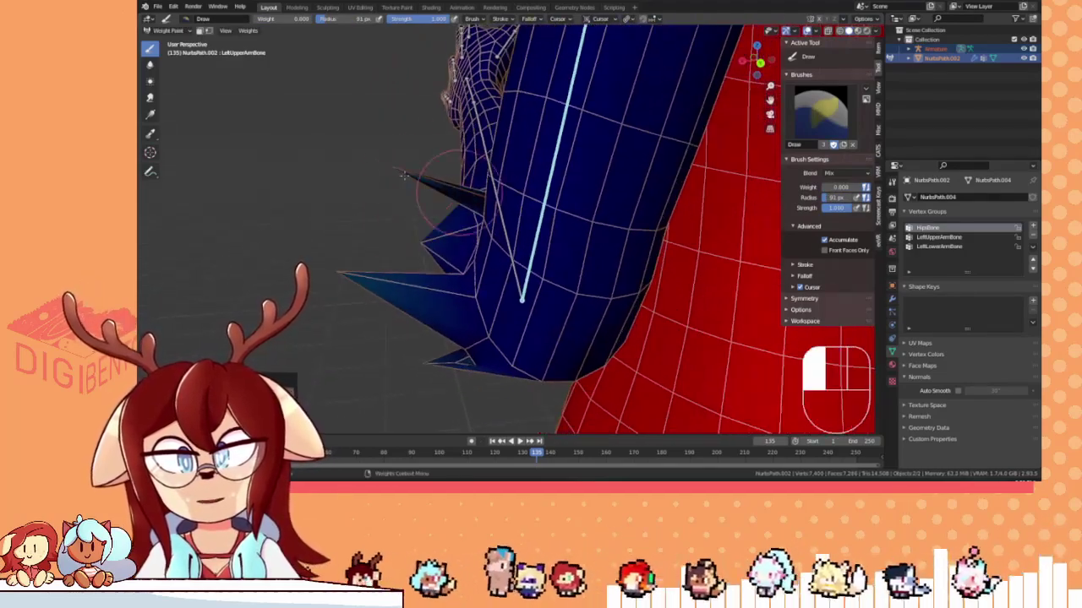
- Inspect the bent left elbow from several sides and clear the left upper arm bone's rotation
{"action": "mouse_move", "coordinate": [420, 184]}
{"action": "middle_mouse_down"}
{"action": "mouse_move", "coordinate": [584, 231]}
{"action": "mouse_move", "coordinate": [567, 233]}
{"action": "mouse_move", "coordinate": [590, 157]}
{"action": "middle_mouse_up"}
{"action": "middle_click_drag", "start_coordinate": [525, 240], "coordinate": [613, 234]}
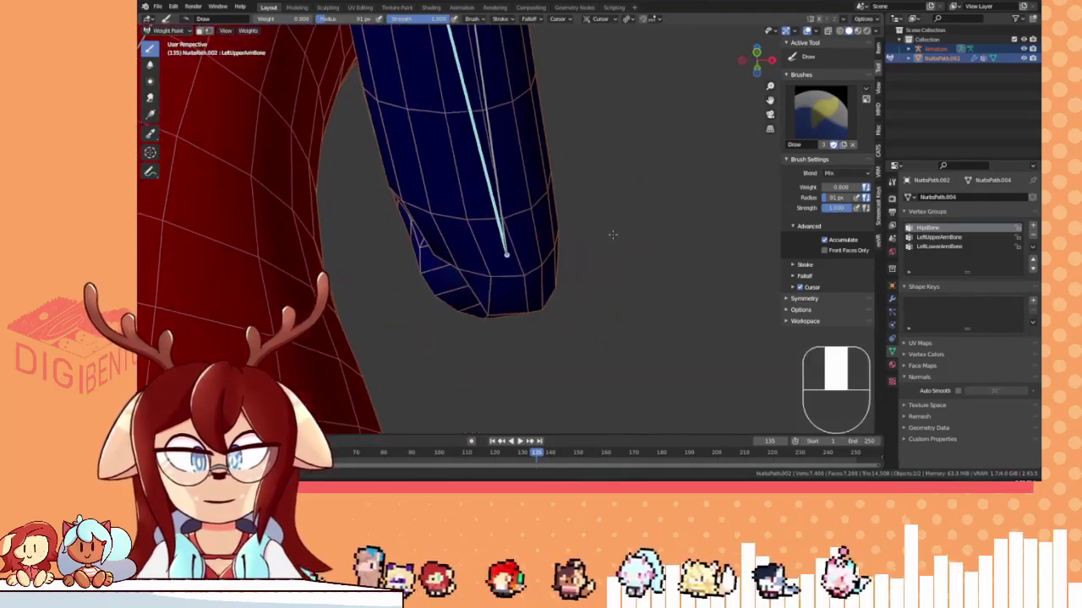
{"action": "middle_click_drag", "start_coordinate": [489, 271], "coordinate": [652, 283]}
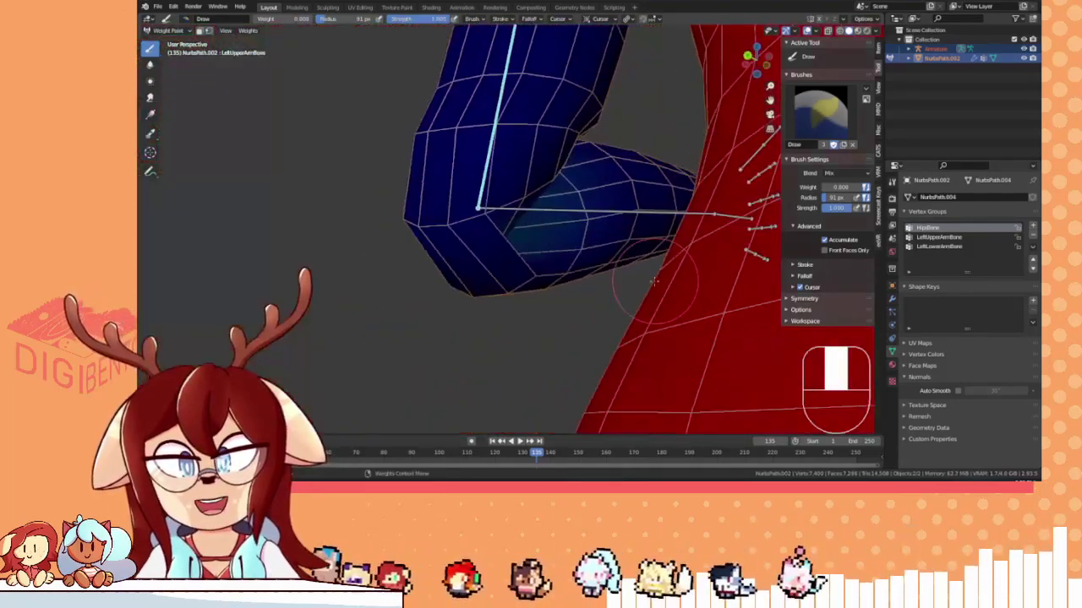
{"action": "scroll", "coordinate": [564, 201], "scroll_direction": "up", "scroll_amount": 4}
{"action": "mouse_move", "coordinate": [564, 200]}
{"action": "middle_mouse_down"}
{"action": "mouse_move", "coordinate": [519, 193]}
{"action": "mouse_move", "coordinate": [575, 171]}
{"action": "mouse_move", "coordinate": [411, 217]}
{"action": "mouse_move", "coordinate": [372, 194]}
{"action": "mouse_move", "coordinate": [438, 135]}
{"action": "mouse_move", "coordinate": [386, 307]}
{"action": "mouse_move", "coordinate": [394, 331]}
{"action": "middle_mouse_up"}
{"action": "key", "text": "alt+r"}
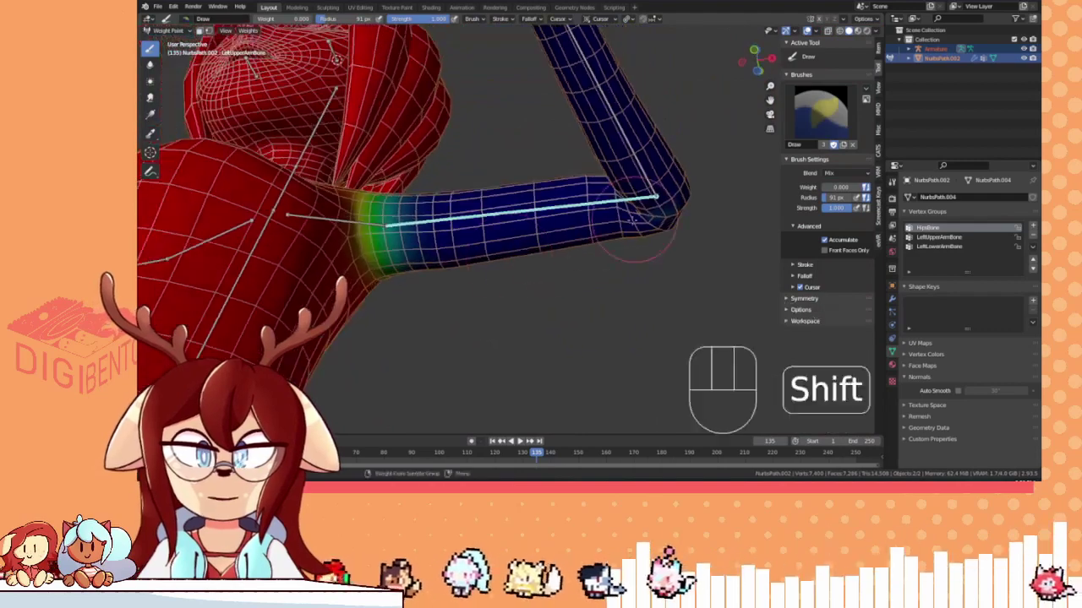
- Paint weight 0.000 over the inner and outer sides of the left elbow in the hips vertex group
{"action": "scroll", "coordinate": [515, 279], "scroll_direction": "up", "scroll_amount": 3}
{"action": "mouse_move", "coordinate": [638, 222]}
{"action": "middle_mouse_down", "text": "shift"}
{"action": "mouse_move", "coordinate": [515, 278]}
{"action": "mouse_move", "coordinate": [460, 372]}
{"action": "middle_mouse_up", "text": "shift"}
{"action": "left_click_drag", "start_coordinate": [443, 391], "coordinate": [414, 398]}
{"action": "middle_click_drag", "start_coordinate": [323, 381], "coordinate": [462, 262], "text": "shift"}
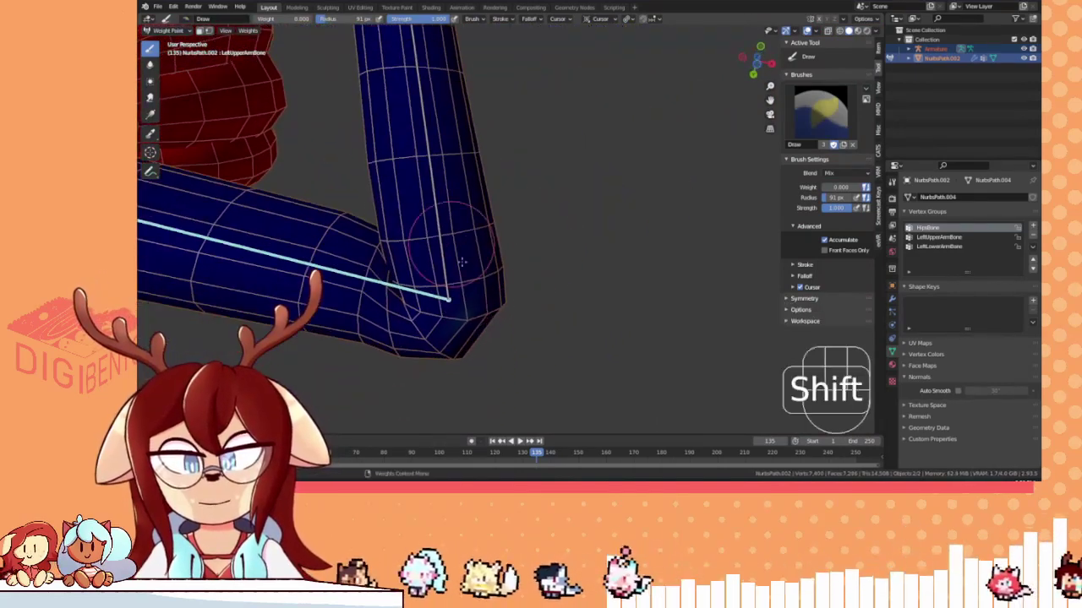
{"action": "left_click_drag", "start_coordinate": [378, 283], "coordinate": [404, 317]}
{"action": "middle_click_drag", "start_coordinate": [404, 317], "coordinate": [415, 229]}
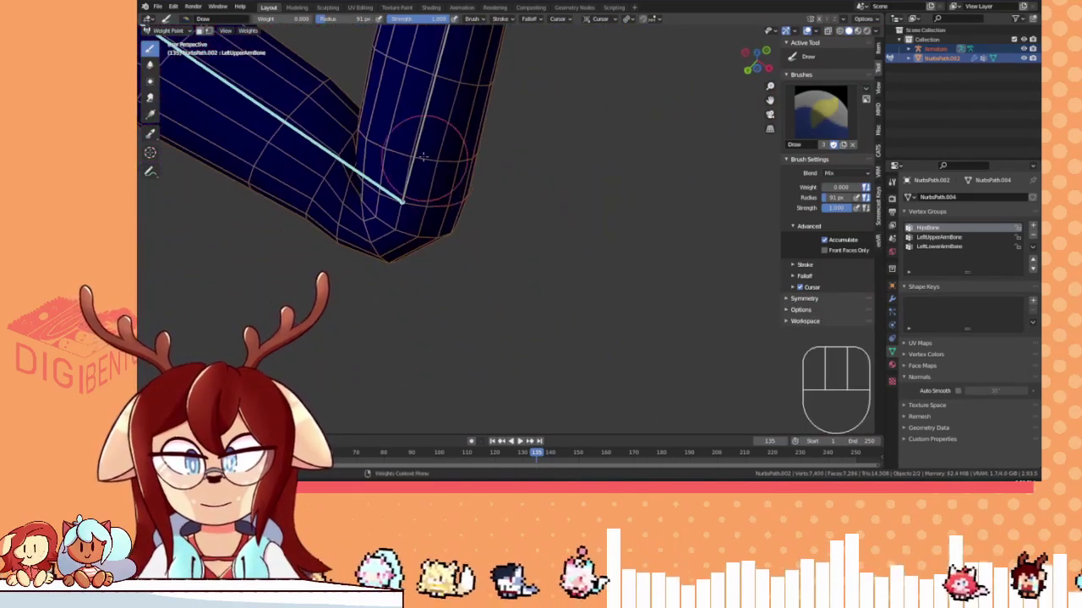
- Select the left lower arm bone, clear its rotation, and bend it again about the Z axis to check the elbow crease
{"action": "left_click", "coordinate": [422, 157], "text": "ctrl"}
{"action": "key", "text": "alt+r"}
{"action": "mouse_move", "coordinate": [483, 162]}
{"action": "middle_mouse_down"}
{"action": "mouse_move", "coordinate": [443, 190]}
{"action": "mouse_move", "coordinate": [563, 72]}
{"action": "mouse_move", "coordinate": [560, 188]}
{"action": "mouse_move", "coordinate": [624, 175]}
{"action": "mouse_move", "coordinate": [609, 212]}
{"action": "middle_mouse_up"}
{"action": "key", "text": "r"}
{"action": "key", "text": "z"}
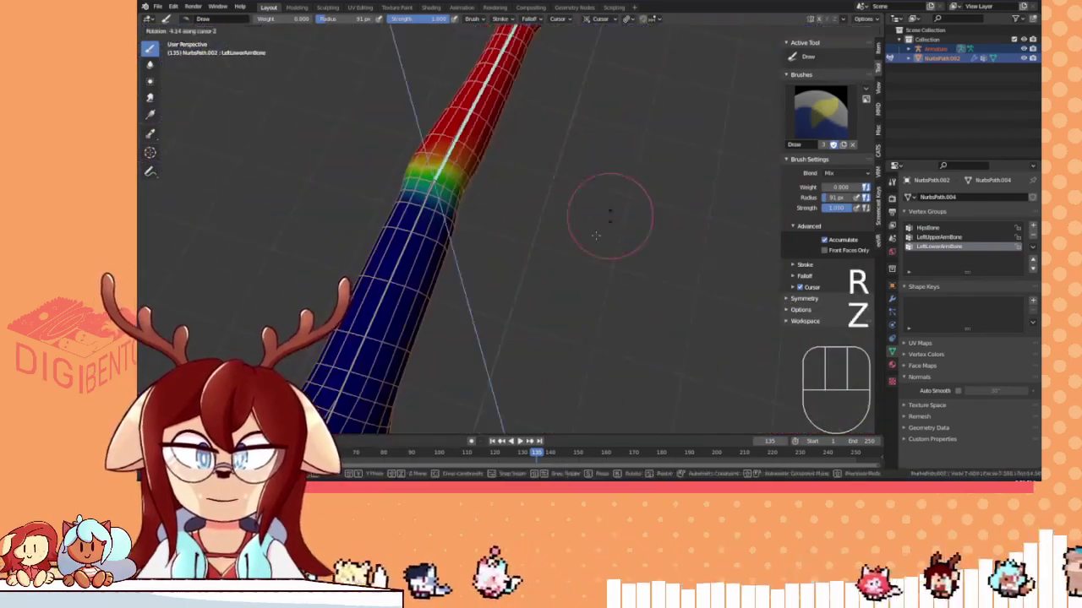
{"action": "left_click", "coordinate": [463, 360]}
{"action": "middle_click_drag", "start_coordinate": [466, 346], "coordinate": [544, 191]}
{"action": "scroll", "coordinate": [539, 294], "scroll_direction": "up", "scroll_amount": 1}
{"action": "scroll", "coordinate": [539, 212], "scroll_direction": "up", "scroll_amount": 3}
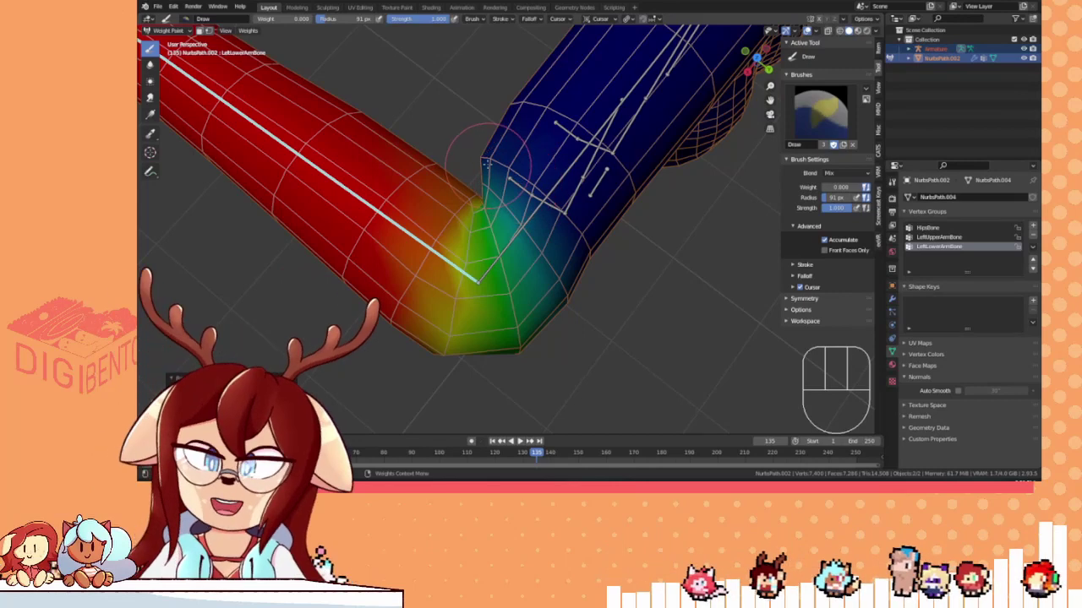
- Leave Weight Paint mode, select only the armature, and open it in Edit Mode
{"action": "left_click", "coordinate": [155, 34]}
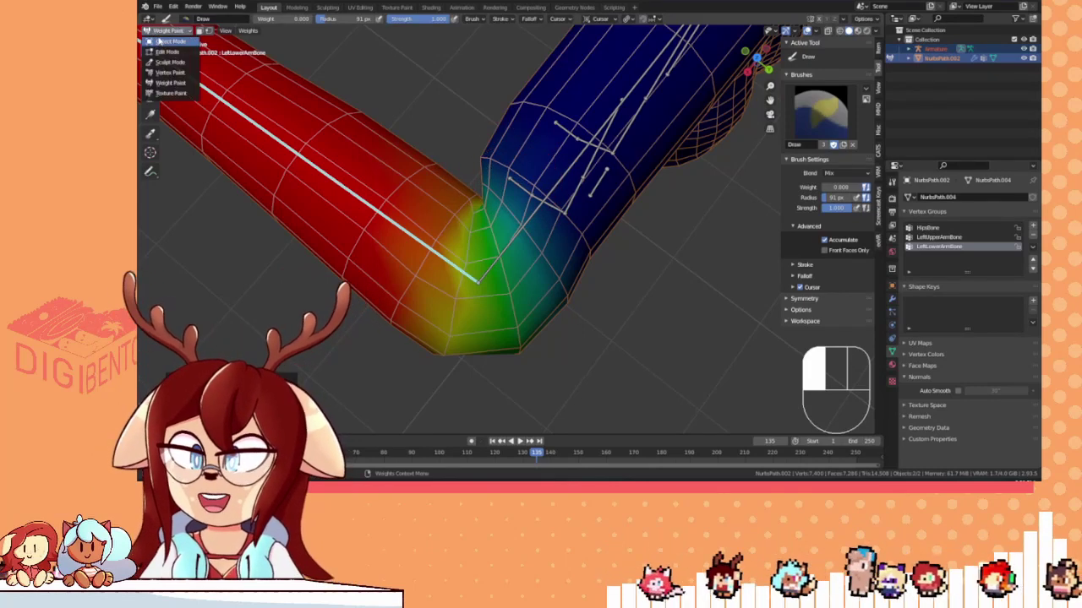
{"action": "left_click", "coordinate": [162, 42]}
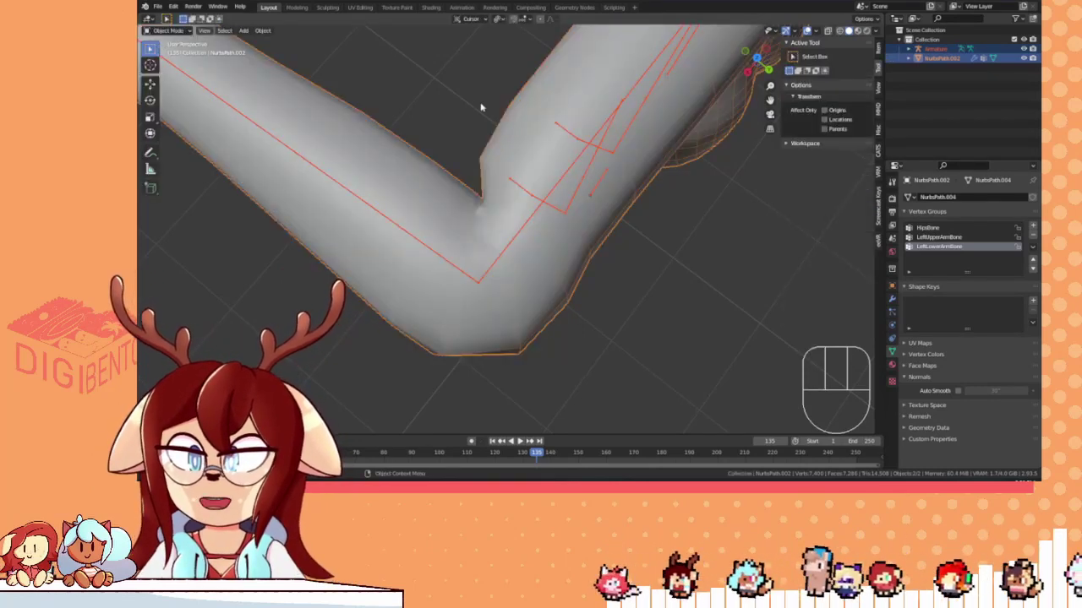
{"action": "left_click", "coordinate": [549, 193]}
{"action": "left_click", "coordinate": [550, 191]}
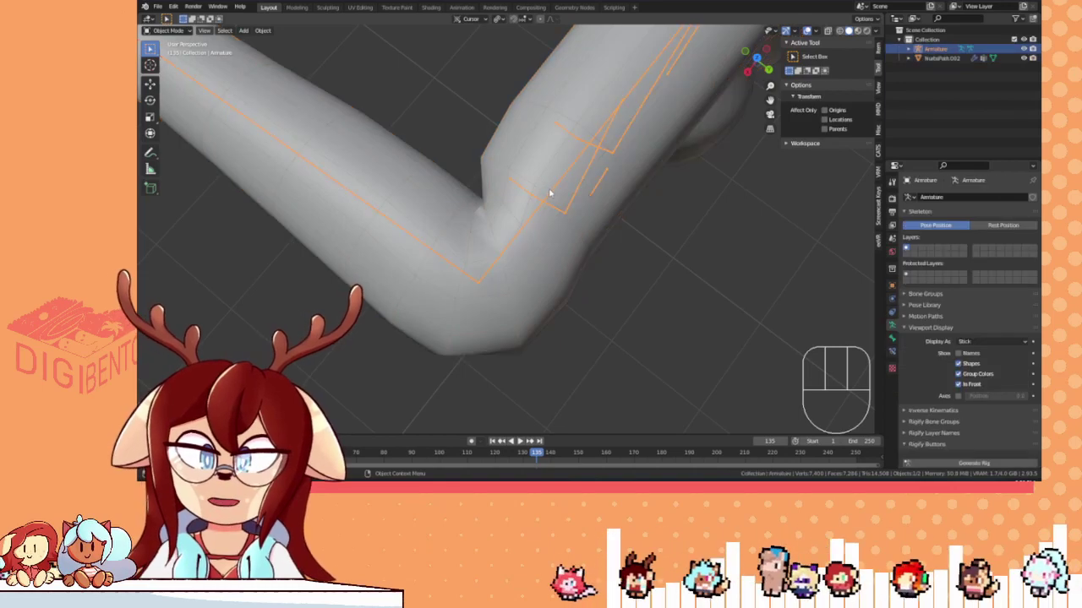
{"action": "key", "text": "Tab"}
{"action": "scroll", "coordinate": [486, 268], "scroll_direction": "down", "scroll_amount": 2}
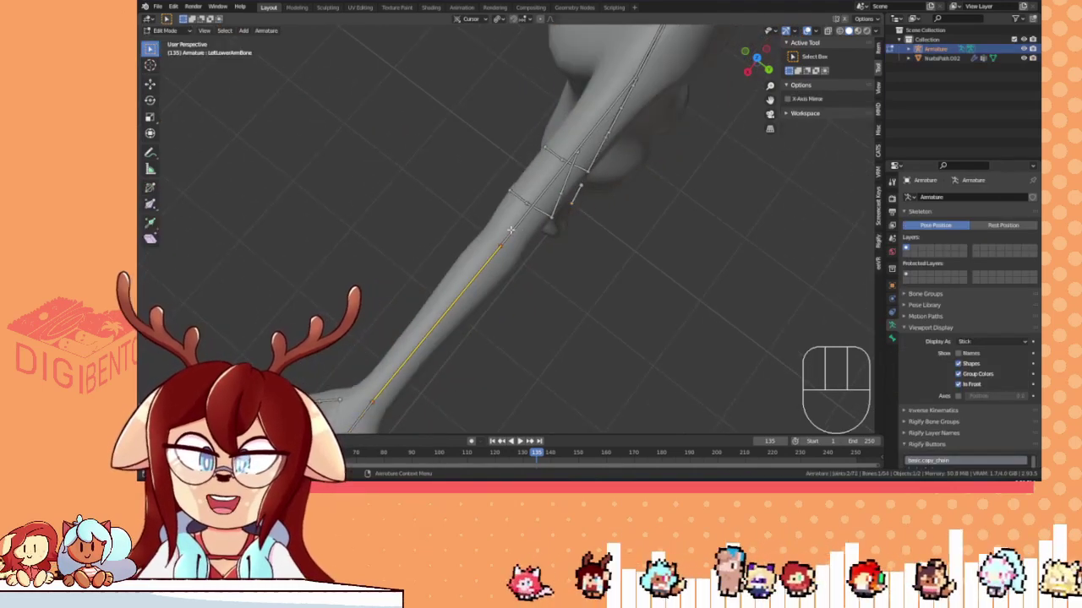
- Select the left upper arm, lower arm and hand bones together, and try moving them along the Y axis
{"action": "key", "text": "shift"}
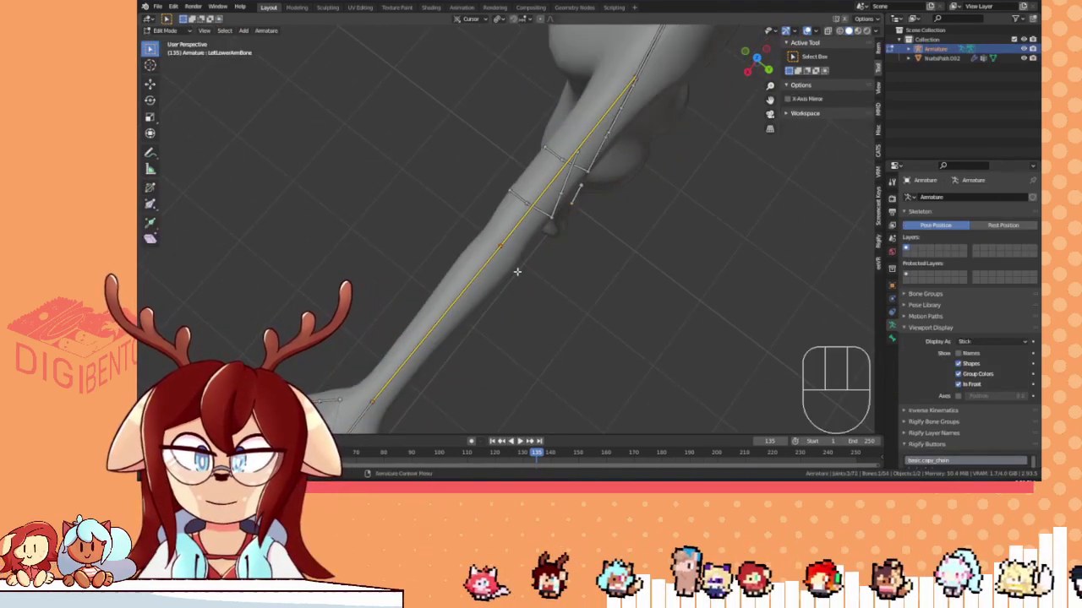
{"action": "key", "text": "g"}
{"action": "key", "text": "y"}
{"action": "right_click", "coordinate": [519, 272]}
{"action": "middle_click_drag", "start_coordinate": [518, 271], "coordinate": [576, 200], "text": "shift"}
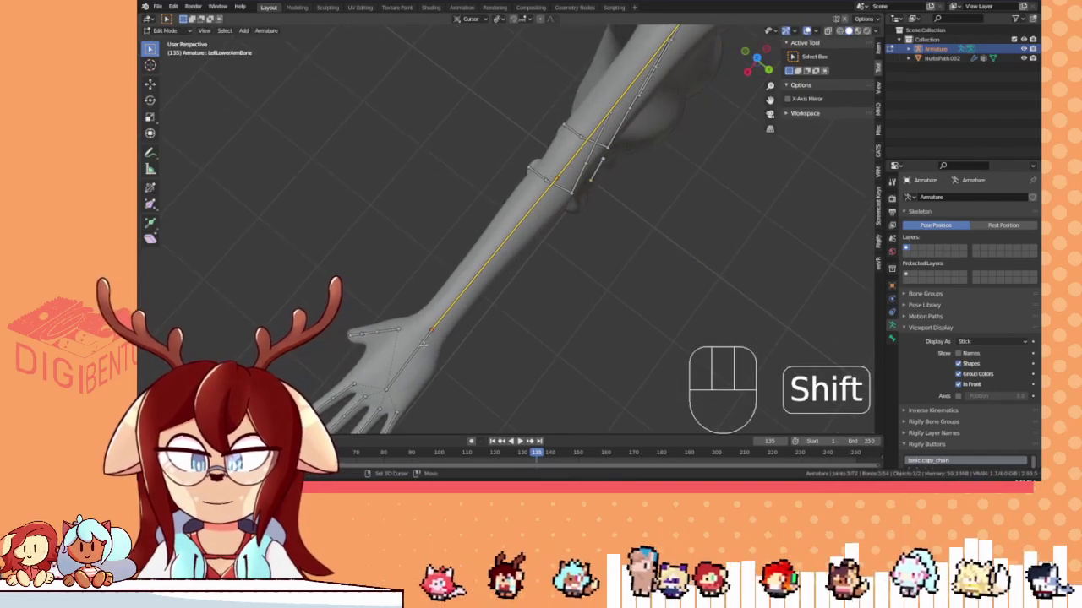
{"action": "left_click", "coordinate": [421, 346], "text": "shift"}
{"action": "key", "text": "g"}
{"action": "key", "text": "h"}
{"action": "key", "text": "y"}
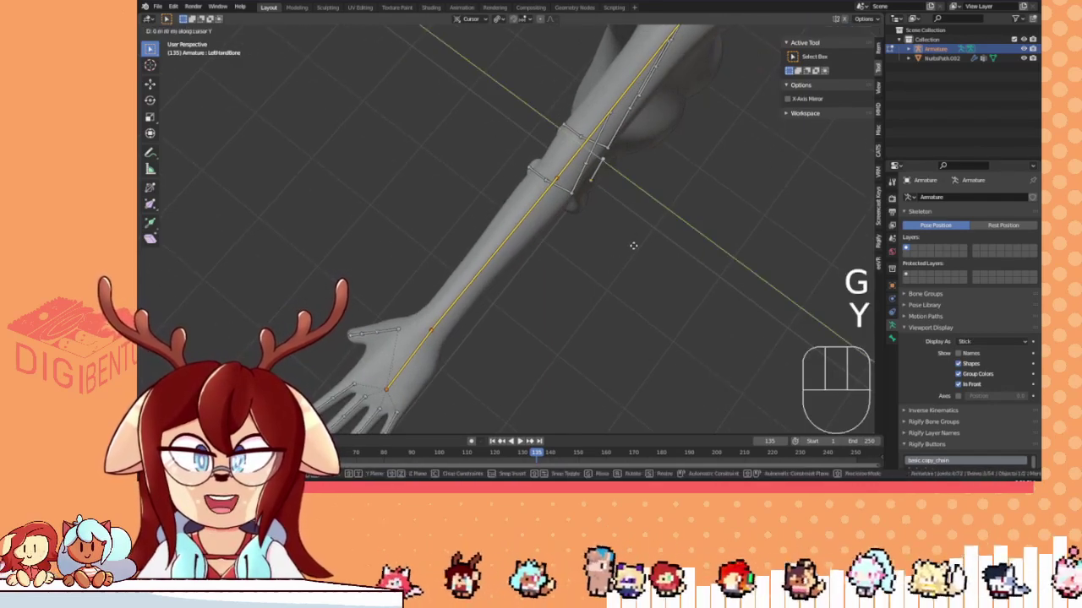
{"action": "right_click", "coordinate": [610, 235], "text": "shift"}
- Move the selected left arm bones about 0.01 m forward along Y and return to Object Mode
{"action": "middle_click_drag", "start_coordinate": [610, 235], "coordinate": [685, 181]}
{"action": "key", "text": "g"}
{"action": "key", "text": "y"}
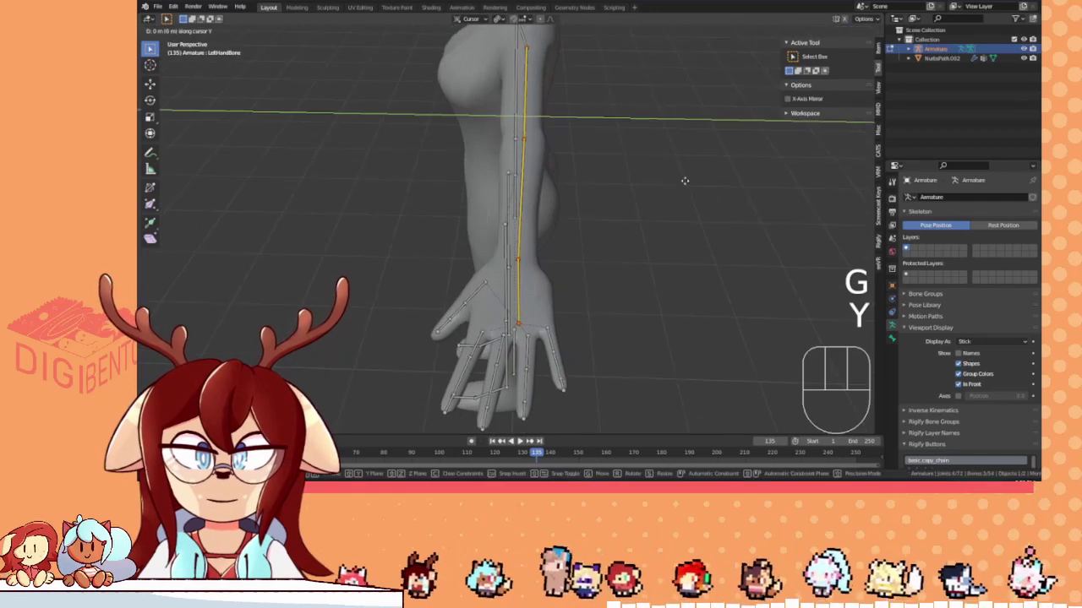
{"action": "key", "text": "shift"}
{"action": "key", "text": "g"}
{"action": "key", "text": "y"}
{"action": "key", "text": "shift"}
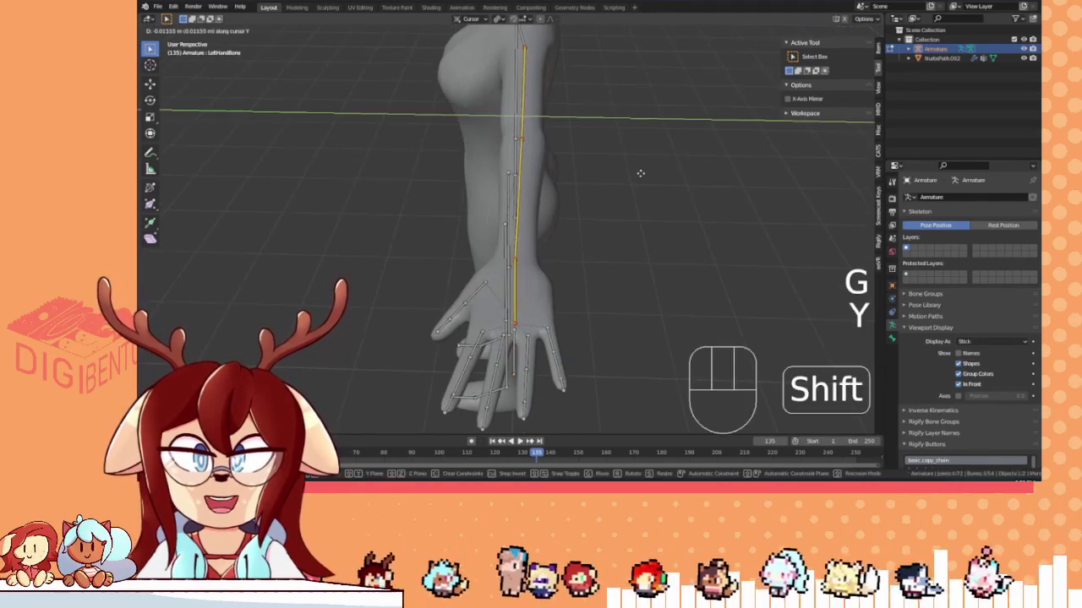
{"action": "key", "text": "Tab"}
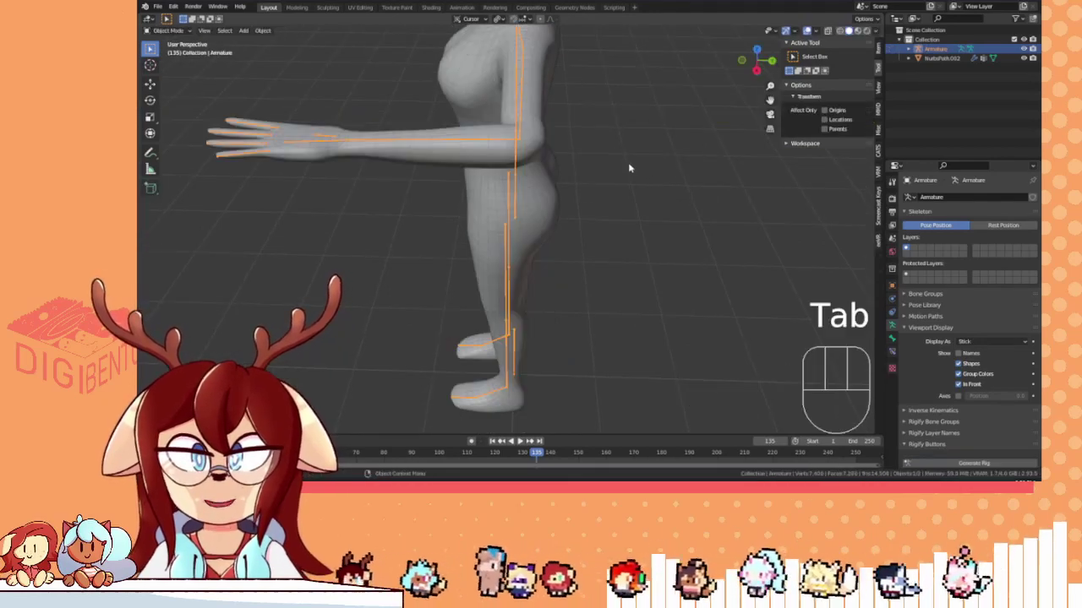
- Shift the left arm bones about 0.02 m further forward along Y, nudge them slightly back, and leave Edit Mode
{"action": "middle_click_drag", "start_coordinate": [628, 162], "coordinate": [575, 211]}
{"action": "scroll", "coordinate": [575, 211], "scroll_direction": "up", "scroll_amount": 3}
{"action": "middle_click_drag", "start_coordinate": [575, 212], "coordinate": [662, 204]}
{"action": "key", "text": "Tab"}
{"action": "key", "text": "g"}
{"action": "key", "text": "y"}
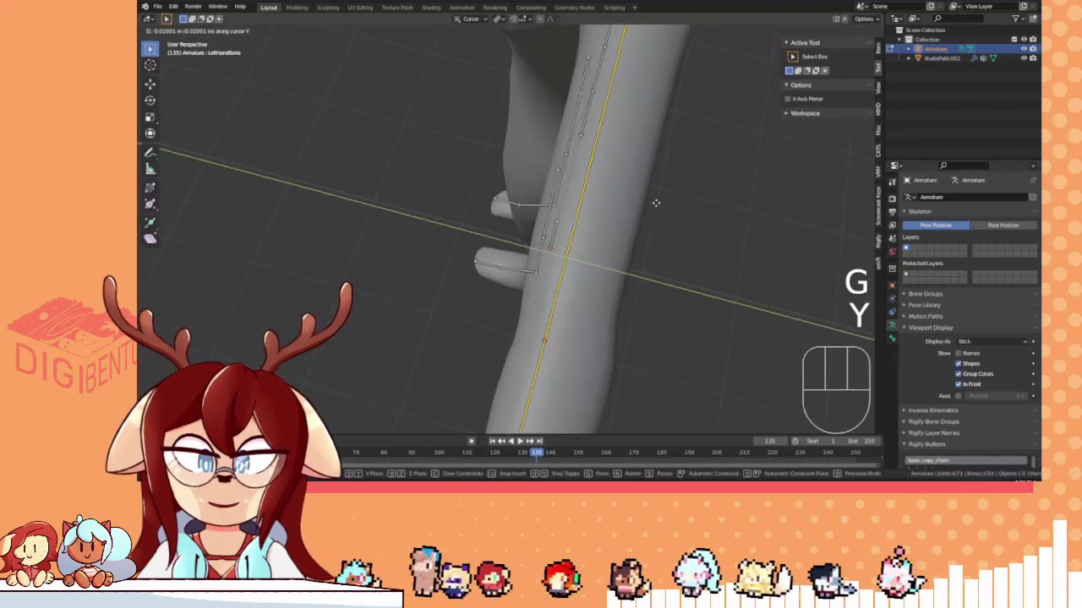
{"action": "left_click", "coordinate": [656, 203]}
{"action": "key", "text": "g"}
{"action": "key", "text": "y"}
{"action": "left_click", "coordinate": [680, 203]}
{"action": "key", "text": "Tab"}
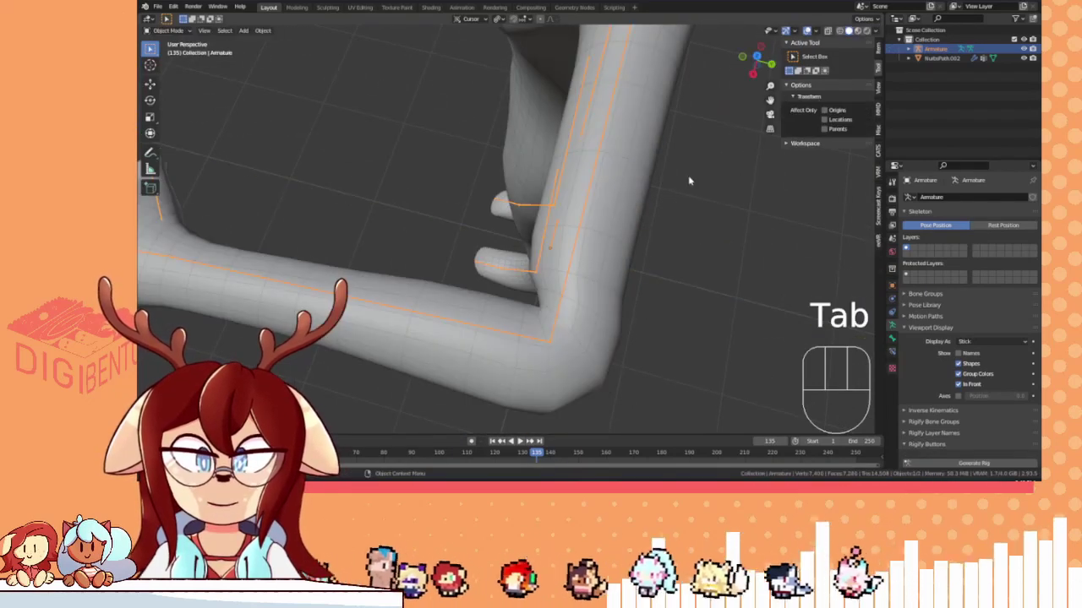
- Select the armature together with the body mesh as the active object and enter Weight Paint mode
{"action": "middle_click_drag", "start_coordinate": [688, 180], "coordinate": [660, 166]}
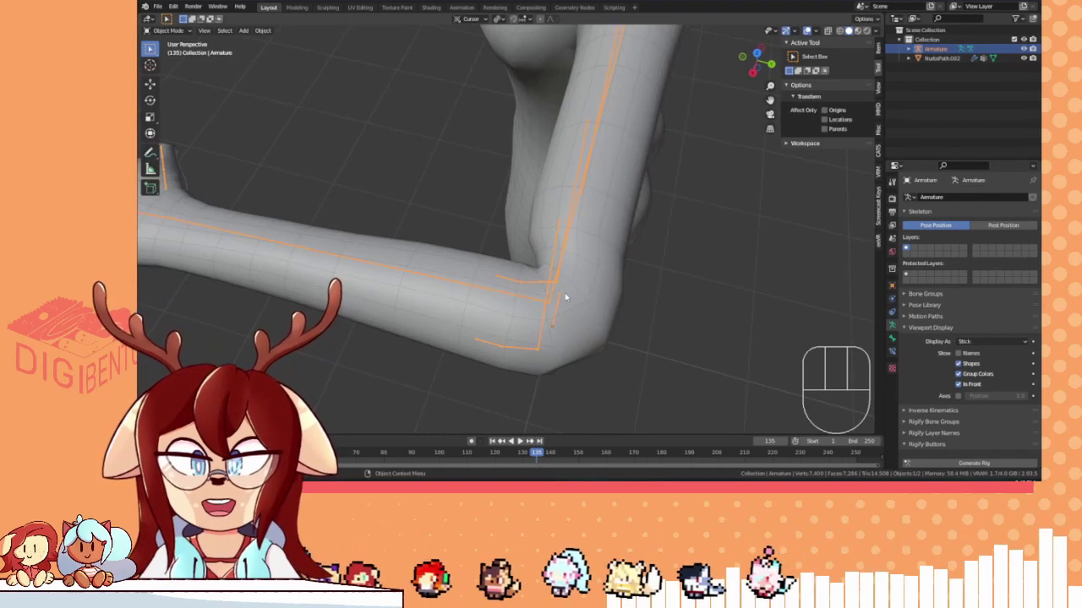
{"action": "middle_click_drag", "start_coordinate": [566, 281], "coordinate": [604, 183]}
{"action": "left_click", "coordinate": [579, 161], "text": "shift"}
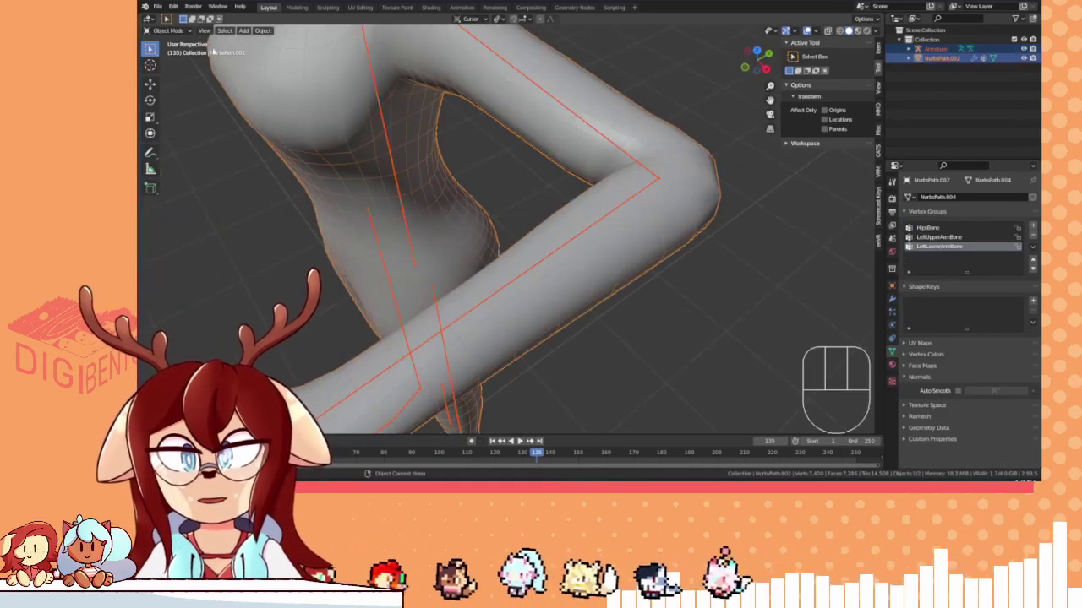
{"action": "left_click", "coordinate": [165, 29]}
{"action": "left_click", "coordinate": [168, 31]}
{"action": "left_click", "coordinate": [591, 126]}
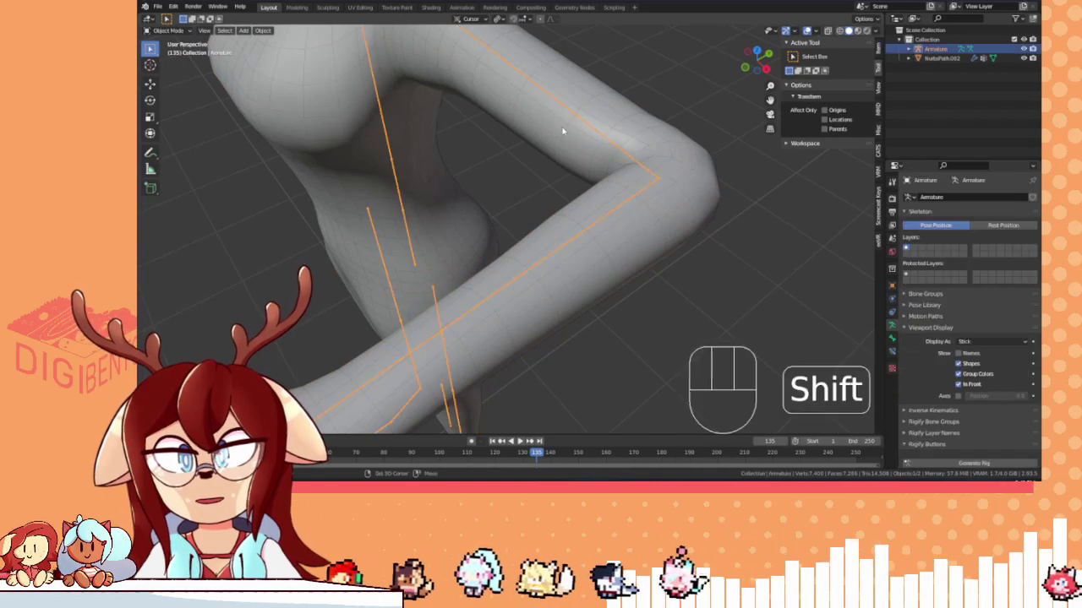
{"action": "left_click", "coordinate": [563, 130], "text": "shift"}
{"action": "left_click", "coordinate": [169, 31]}
{"action": "left_click", "coordinate": [166, 84]}
- Clear the left lower arm bone's rotation to straighten the arm
{"action": "mouse_move", "coordinate": [615, 188]}
{"action": "middle_mouse_down", "text": "shift"}
{"action": "mouse_move", "coordinate": [522, 234]}
{"action": "mouse_move", "coordinate": [565, 234]}
{"action": "middle_mouse_up", "text": "shift"}
{"action": "scroll", "coordinate": [562, 235], "scroll_direction": "up", "scroll_amount": 6}
{"action": "scroll", "coordinate": [560, 235], "scroll_direction": "down", "scroll_amount": 6}
{"action": "key", "text": "alt+r"}
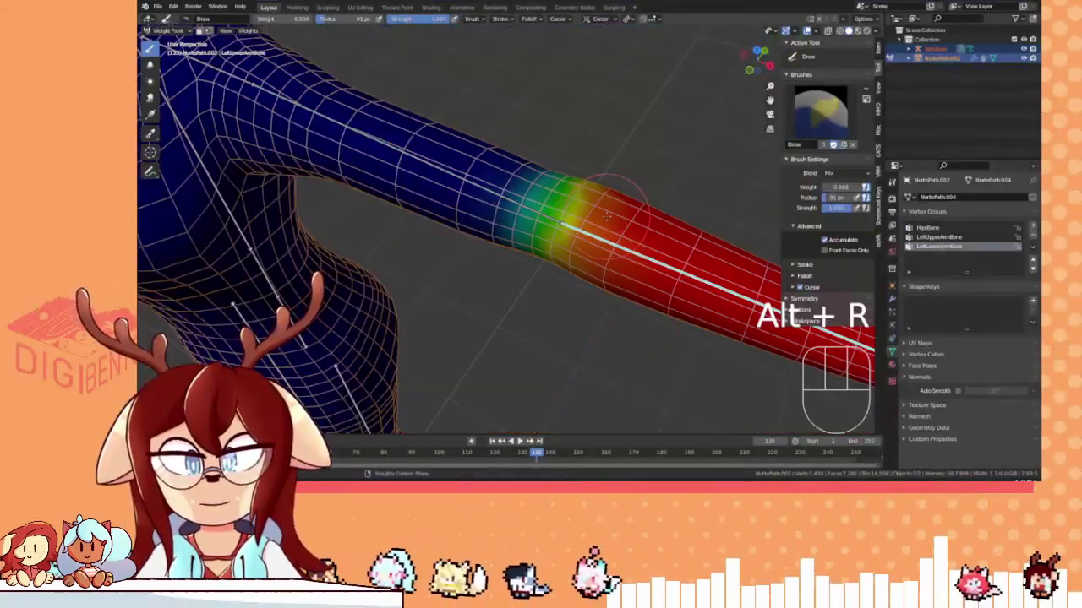
- Reduce the Draw brush strength to 0.100 for blending the weights around the left elbow
{"action": "middle_click_drag", "start_coordinate": [604, 177], "coordinate": [549, 156], "text": "shift"}
{"action": "scroll", "coordinate": [549, 156], "scroll_direction": "up", "scroll_amount": 4}
{"action": "middle_click_drag", "start_coordinate": [440, 164], "coordinate": [494, 126], "text": "shift"}
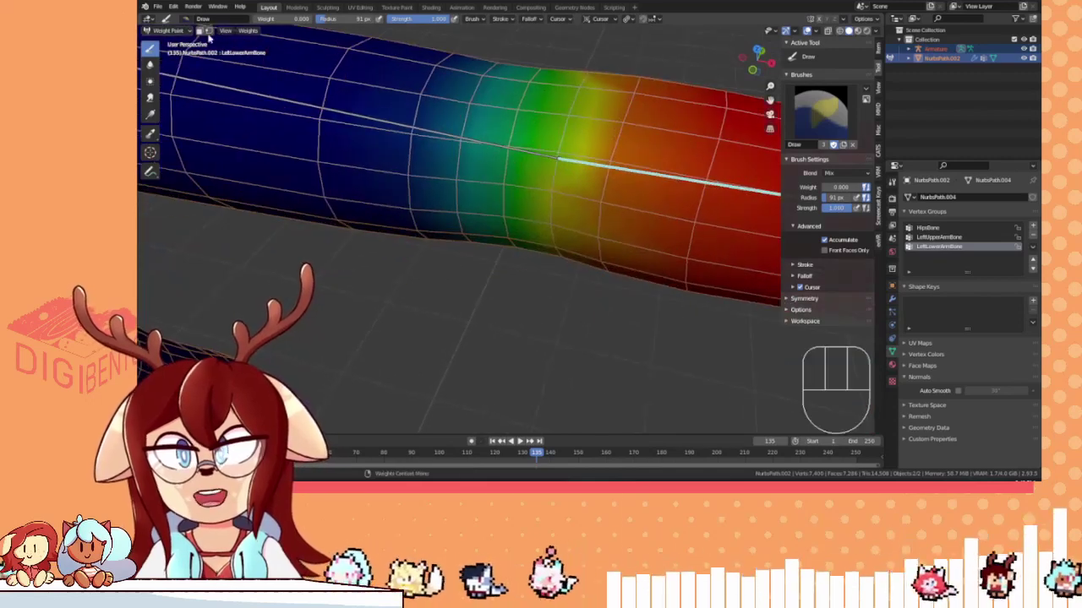
{"action": "left_click_drag", "start_coordinate": [435, 22], "coordinate": [397, 22], "text": "ctrl"}
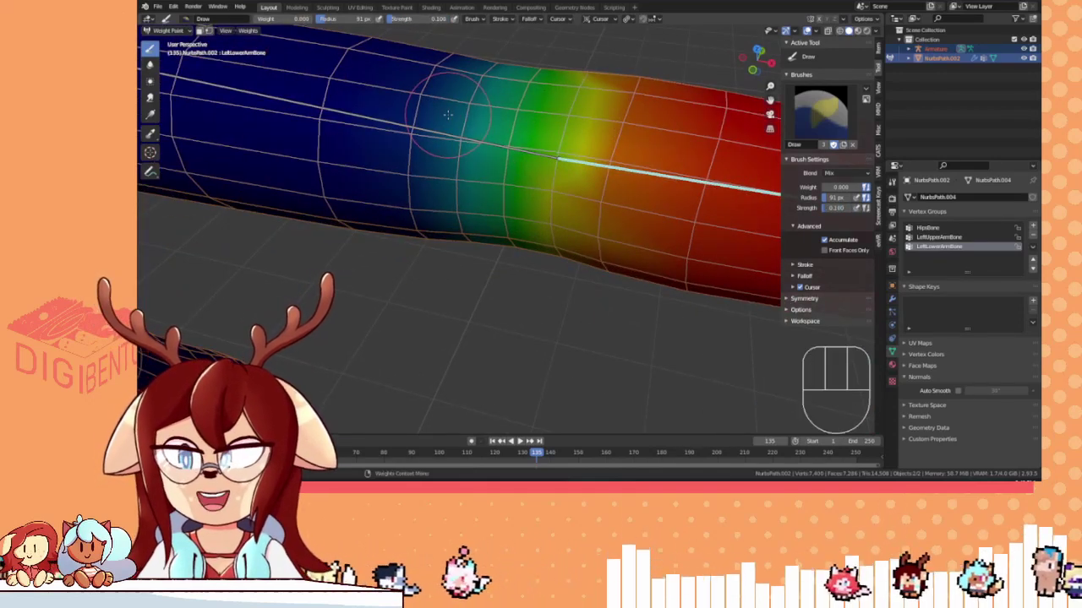
- Lightly reduce the left lower arm bone's weights around the elbow and rotate that bone about Z to bend the arm
{"action": "left_click_drag", "start_coordinate": [518, 169], "coordinate": [509, 167]}
{"action": "mouse_move", "coordinate": [548, 179]}
{"action": "left_mouse_down"}
{"action": "mouse_move", "coordinate": [562, 187]}
{"action": "mouse_move", "coordinate": [490, 174]}
{"action": "left_mouse_up"}
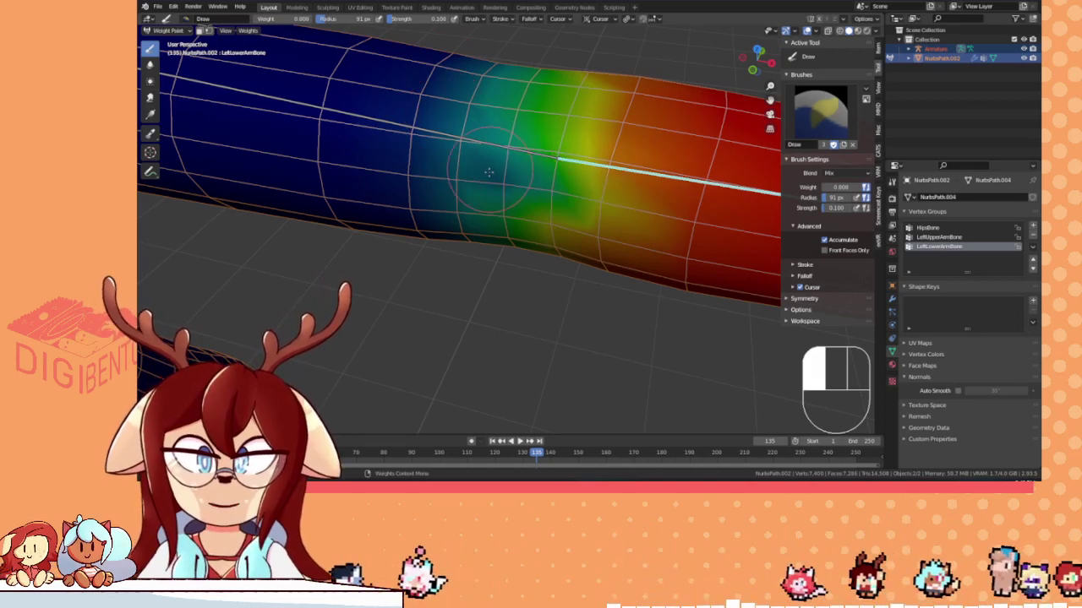
{"action": "scroll", "coordinate": [499, 172], "scroll_direction": "down", "scroll_amount": 6}
{"action": "key", "text": "r"}
{"action": "key", "text": "z"}
{"action": "right_click", "coordinate": [537, 172]}
{"action": "key", "text": "r"}
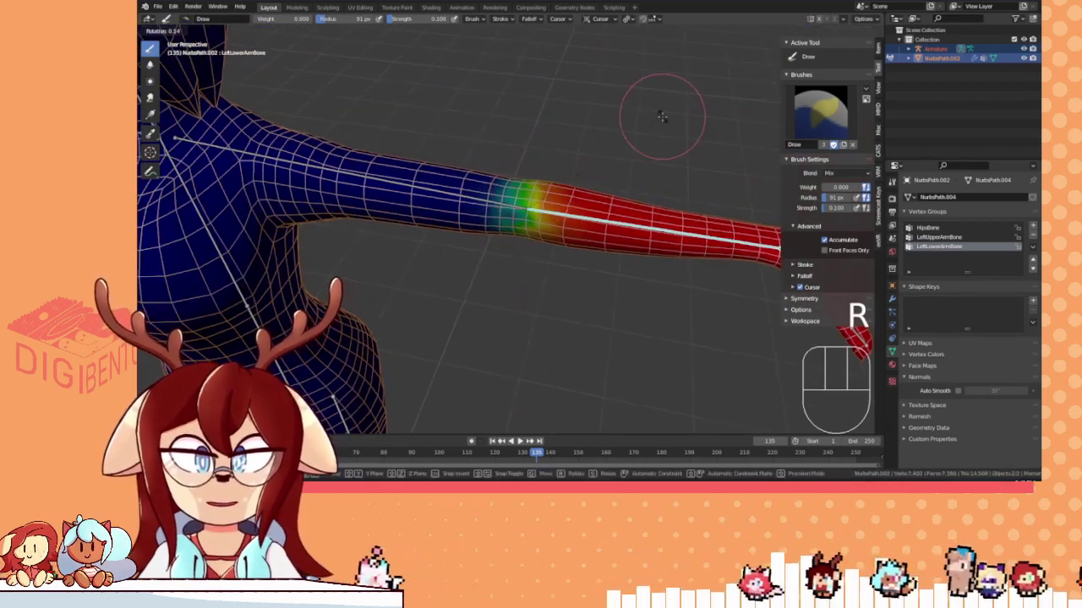
{"action": "key", "text": "z"}
{"action": "left_click", "coordinate": [568, 230]}
- Reduce the lower arm weights along the underside and inner crease of the bent left elbow with the Draw brush
{"action": "scroll", "coordinate": [575, 245], "scroll_direction": "up", "scroll_amount": 8}
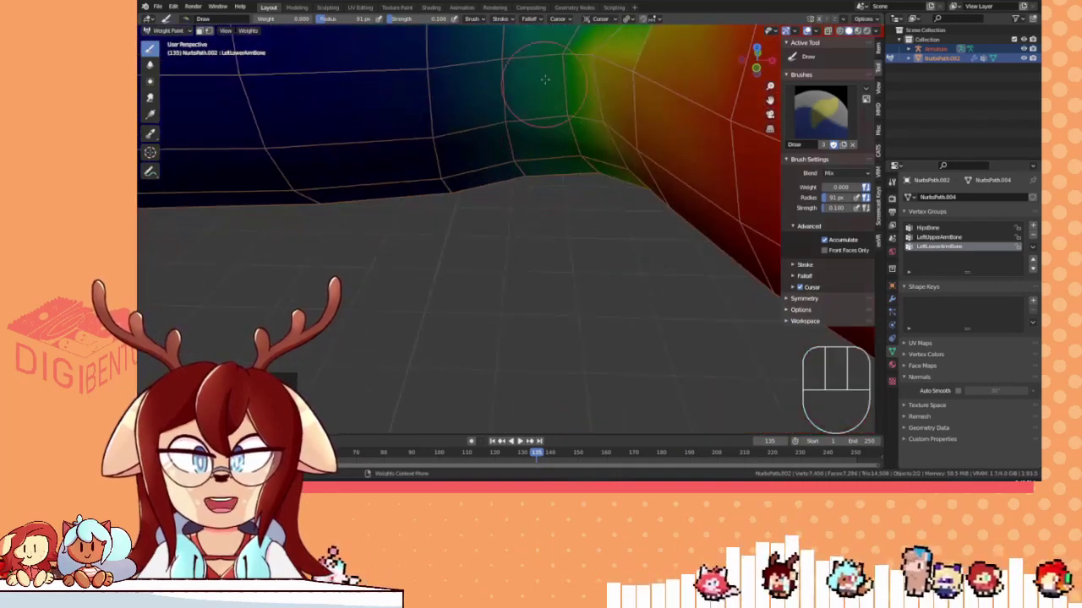
{"action": "mouse_move", "coordinate": [563, 321]}
{"action": "middle_mouse_down"}
{"action": "mouse_move", "coordinate": [603, 296]}
{"action": "mouse_move", "coordinate": [664, 189]}
{"action": "mouse_move", "coordinate": [534, 111]}
{"action": "middle_mouse_up"}
{"action": "left_click_drag", "start_coordinate": [548, 200], "coordinate": [542, 228]}
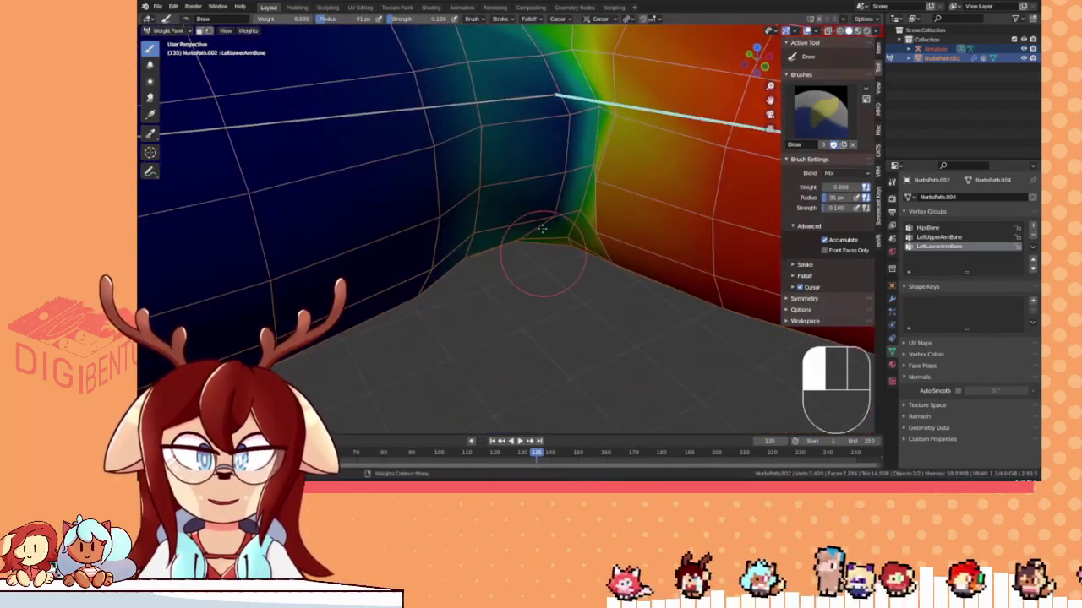
{"action": "scroll", "coordinate": [548, 111], "scroll_direction": "down", "scroll_amount": 4}
{"action": "middle_click_drag", "start_coordinate": [548, 113], "coordinate": [550, 200]}
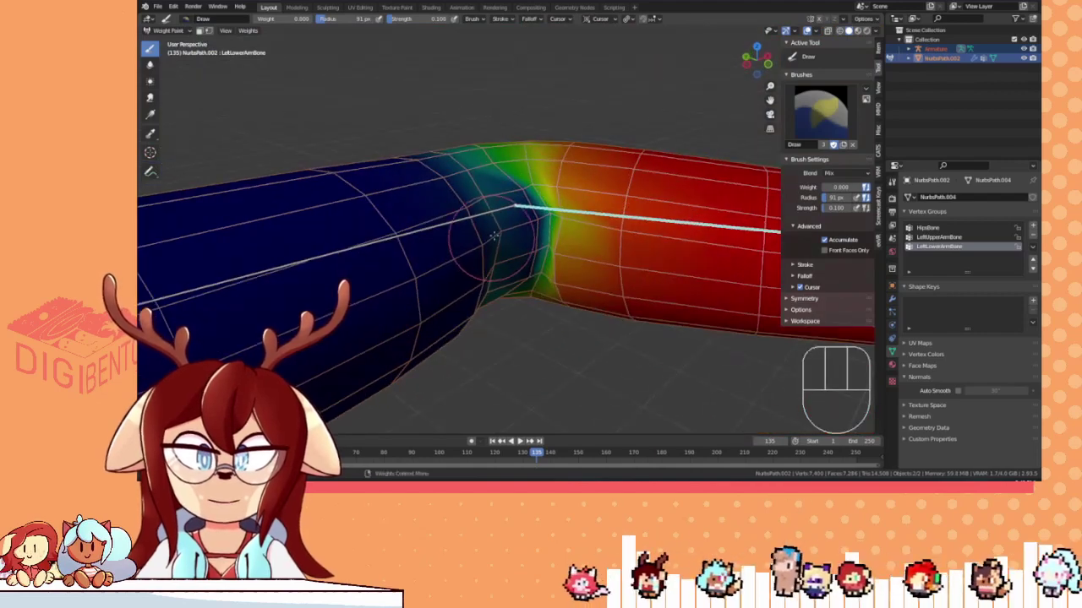
- Raise the Draw brush strength to 0.400 and clear the lower arm weights on the upper-arm side of the inner elbow
{"action": "middle_click_drag", "start_coordinate": [479, 271], "coordinate": [392, 152]}
{"action": "left_click_drag", "start_coordinate": [414, 23], "coordinate": [434, 22], "text": "ctrl"}
{"action": "middle_click_drag", "start_coordinate": [393, 190], "coordinate": [420, 183], "text": "shift"}
{"action": "mouse_move", "coordinate": [414, 169]}
{"action": "left_mouse_down"}
{"action": "mouse_move", "coordinate": [417, 189]}
{"action": "mouse_move", "coordinate": [455, 196]}
{"action": "left_mouse_up"}
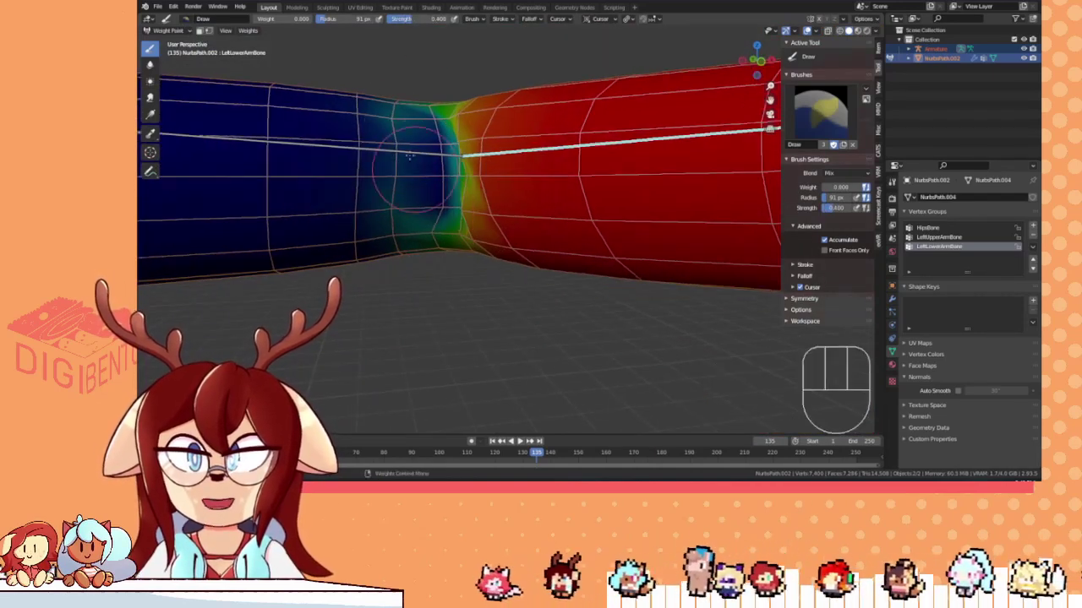
{"action": "mouse_move", "coordinate": [416, 150]}
{"action": "left_mouse_down"}
{"action": "mouse_move", "coordinate": [391, 217]}
{"action": "mouse_move", "coordinate": [414, 255]}
{"action": "left_mouse_up"}
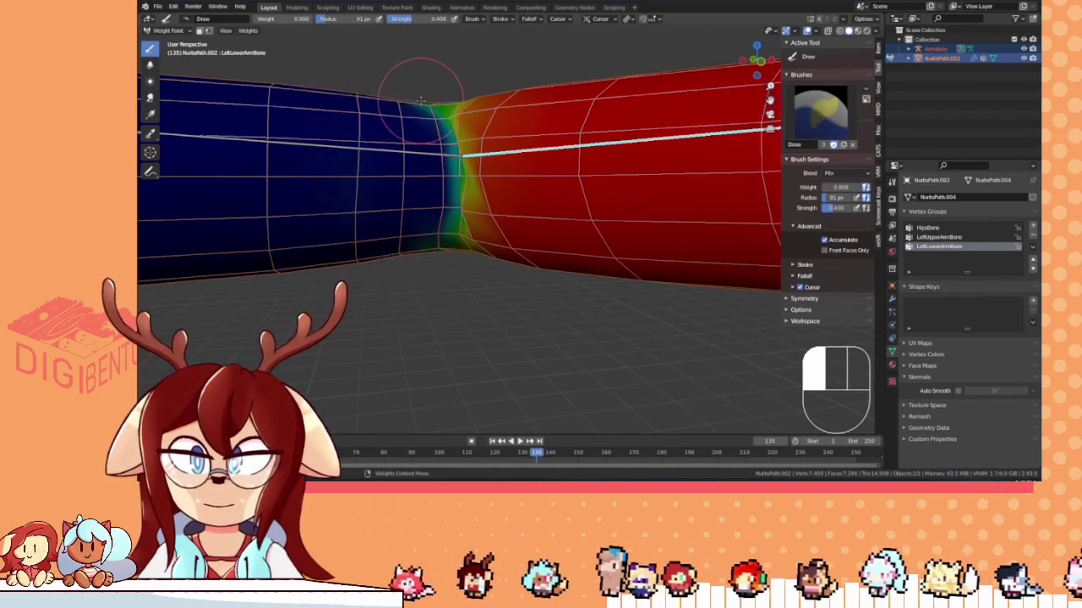
{"action": "mouse_move", "coordinate": [426, 104]}
{"action": "left_mouse_down"}
{"action": "mouse_move", "coordinate": [428, 240]}
{"action": "mouse_move", "coordinate": [483, 182]}
{"action": "left_mouse_up"}
{"action": "mouse_move", "coordinate": [461, 232]}
{"action": "middle_mouse_down"}
{"action": "mouse_move", "coordinate": [486, 228]}
{"action": "mouse_move", "coordinate": [435, 199]}
{"action": "mouse_move", "coordinate": [499, 181]}
{"action": "middle_mouse_up"}
{"action": "middle_click_drag", "start_coordinate": [486, 161], "coordinate": [384, 184], "text": "shift"}
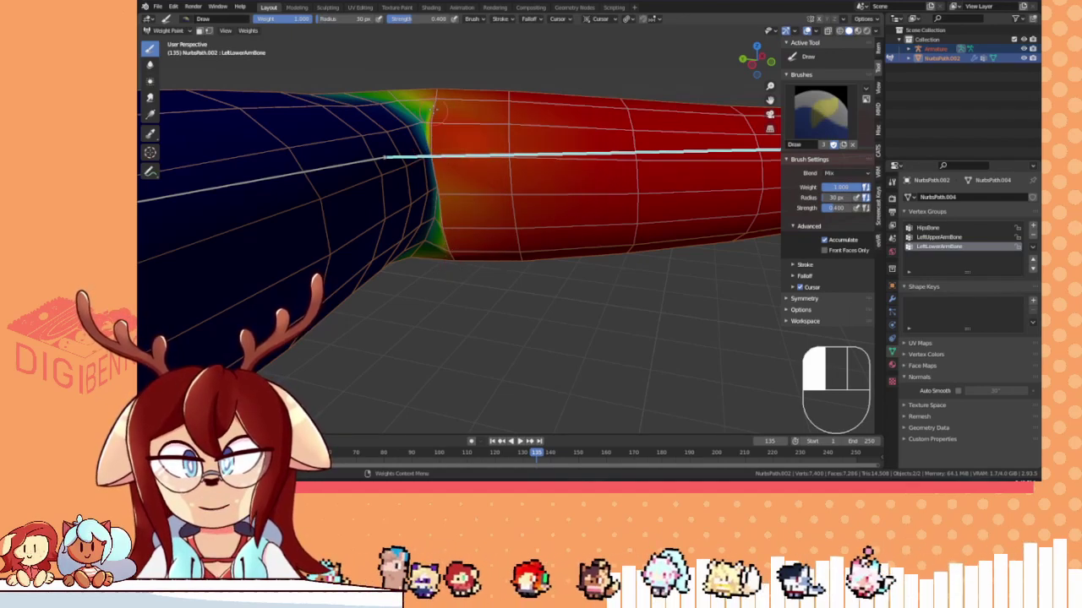
- Smooth the weights across the outer left elbow using the Blur brush with a 200 px radius at full strength
{"action": "middle_click_drag", "start_coordinate": [438, 88], "coordinate": [345, 91]}
{"action": "left_click", "coordinate": [148, 63]}
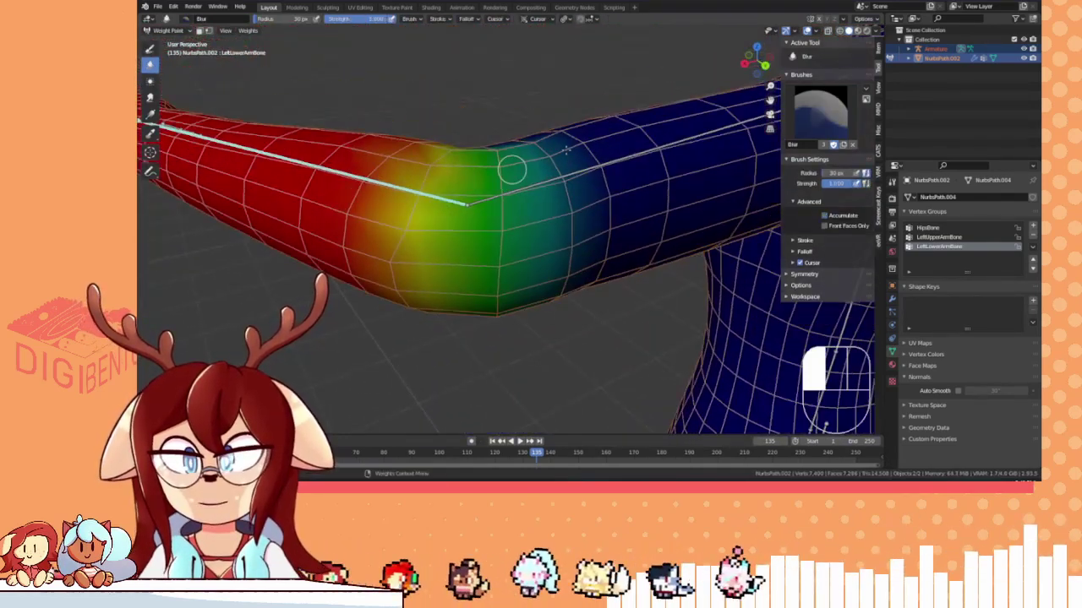
{"action": "key", "text": "f"}
{"action": "left_click", "coordinate": [643, 157]}
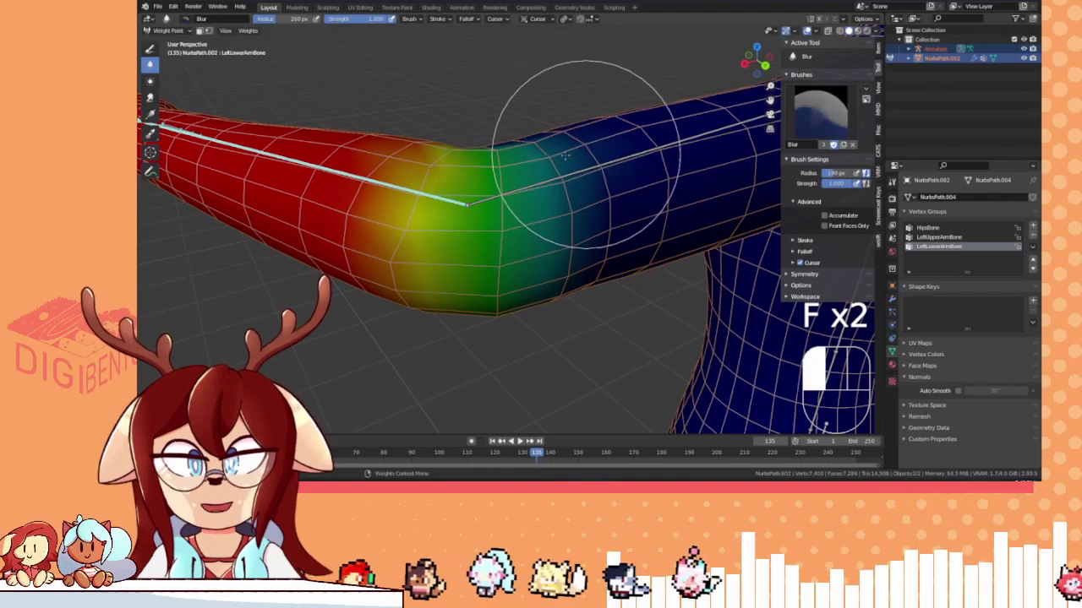
{"action": "mouse_move", "coordinate": [584, 157]}
{"action": "left_mouse_down"}
{"action": "mouse_move", "coordinate": [467, 294]}
{"action": "mouse_move", "coordinate": [482, 318]}
{"action": "left_mouse_up"}
{"action": "middle_click_drag", "start_coordinate": [482, 318], "coordinate": [580, 183]}
{"action": "mouse_move", "coordinate": [579, 182]}
{"action": "left_mouse_down"}
{"action": "mouse_move", "coordinate": [565, 159]}
{"action": "mouse_move", "coordinate": [493, 228]}
{"action": "left_mouse_up"}
{"action": "mouse_move", "coordinate": [493, 228]}
{"action": "middle_mouse_down"}
{"action": "mouse_move", "coordinate": [610, 176]}
{"action": "mouse_move", "coordinate": [638, 213]}
{"action": "mouse_move", "coordinate": [372, 110]}
{"action": "middle_mouse_up"}
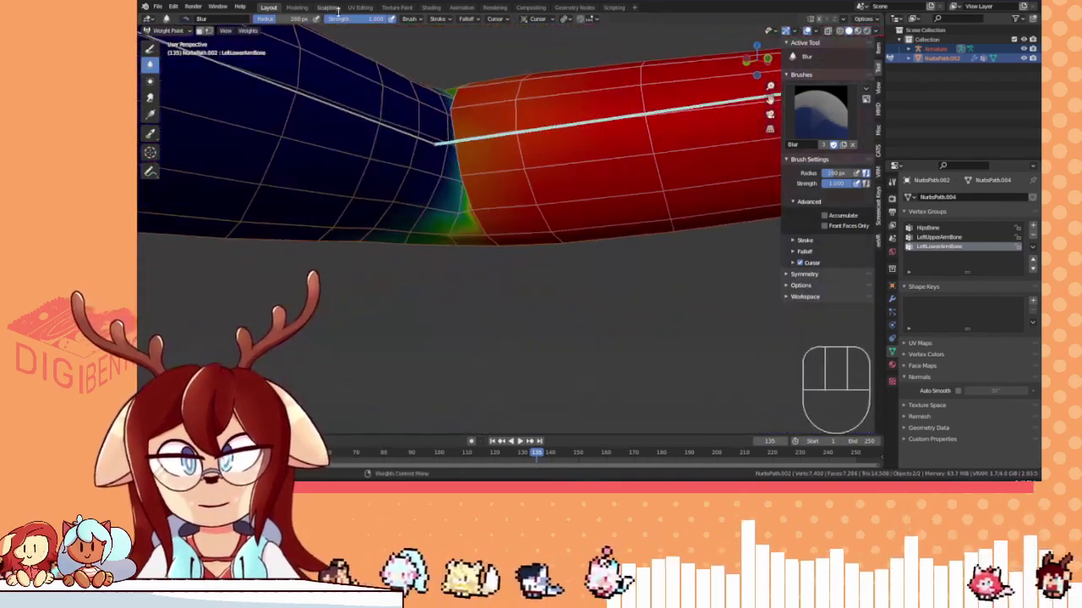
- Lower the Blur strength to 0.100 and soften the weight transition at the inner left elbow
{"action": "left_click_drag", "start_coordinate": [364, 18], "coordinate": [321, 19], "text": "ctrl"}
{"action": "mouse_move", "coordinate": [450, 66]}
{"action": "middle_mouse_down"}
{"action": "mouse_move", "coordinate": [475, 95]}
{"action": "mouse_move", "coordinate": [448, 114]}
{"action": "mouse_move", "coordinate": [407, 70]}
{"action": "middle_mouse_up"}
{"action": "mouse_move", "coordinate": [444, 215]}
{"action": "left_mouse_down"}
{"action": "mouse_move", "coordinate": [451, 229]}
{"action": "mouse_move", "coordinate": [466, 203]}
{"action": "left_mouse_up"}
{"action": "mouse_move", "coordinate": [473, 174]}
{"action": "middle_mouse_down"}
{"action": "mouse_move", "coordinate": [502, 186]}
{"action": "mouse_move", "coordinate": [541, 232]}
{"action": "middle_mouse_up"}
{"action": "mouse_move", "coordinate": [524, 169]}
{"action": "middle_mouse_down", "text": "shift"}
{"action": "mouse_move", "coordinate": [507, 203]}
{"action": "mouse_move", "coordinate": [490, 195]}
{"action": "middle_mouse_up", "text": "shift"}
{"action": "middle_click_drag", "start_coordinate": [405, 152], "coordinate": [295, 91]}
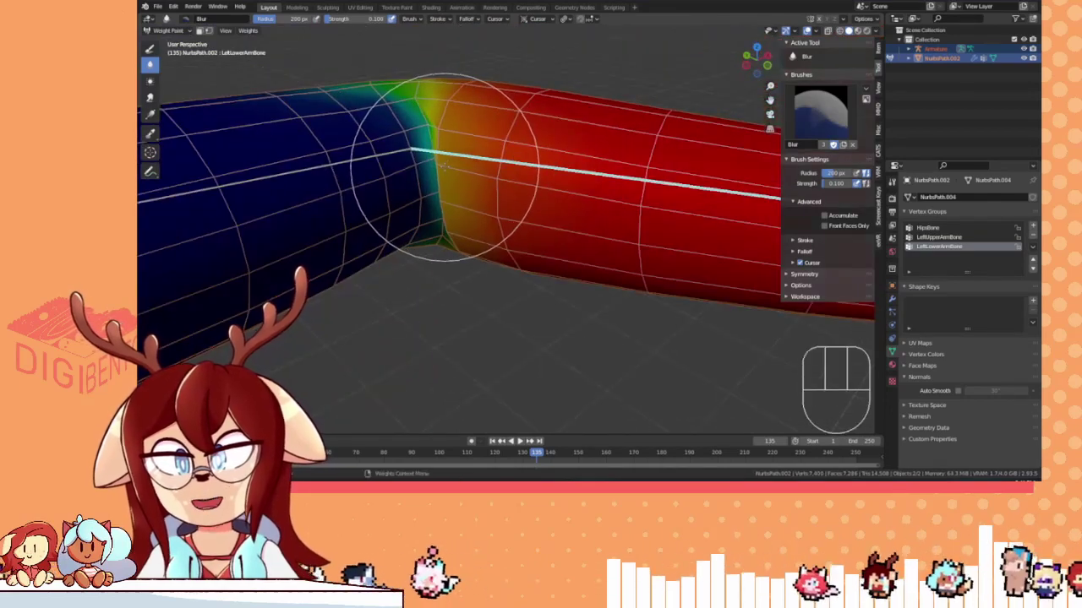
- Rotate the left lower arm bone further about Z to bend the elbow more sharply
{"action": "middle_click_drag", "start_coordinate": [465, 246], "coordinate": [616, 203]}
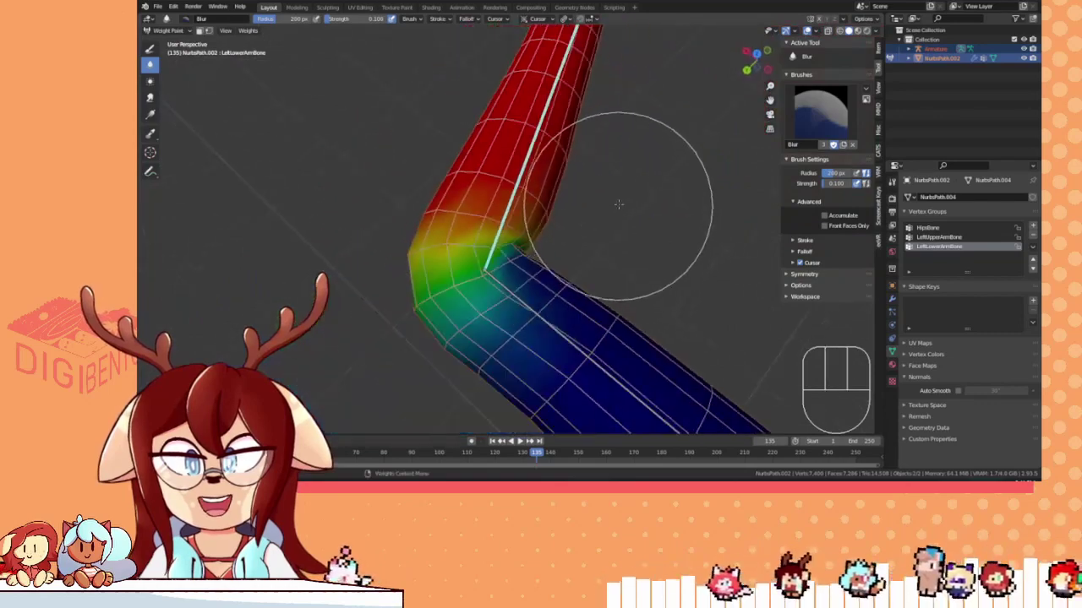
{"action": "key", "text": "r"}
{"action": "key", "text": "z"}
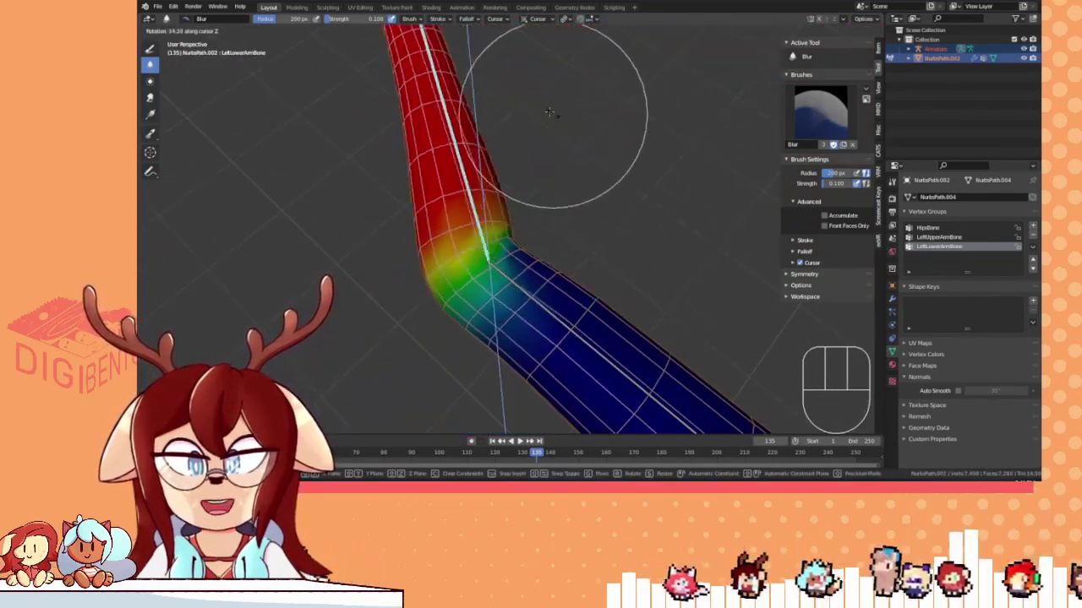
{"action": "left_click", "coordinate": [616, 255]}
- Reduce the lower arm weights on the upper-arm side of the outer elbow with the Draw brush at 0.400 strength
{"action": "middle_click_drag", "start_coordinate": [616, 256], "coordinate": [573, 175]}
{"action": "scroll", "coordinate": [566, 174], "scroll_direction": "up", "scroll_amount": 2}
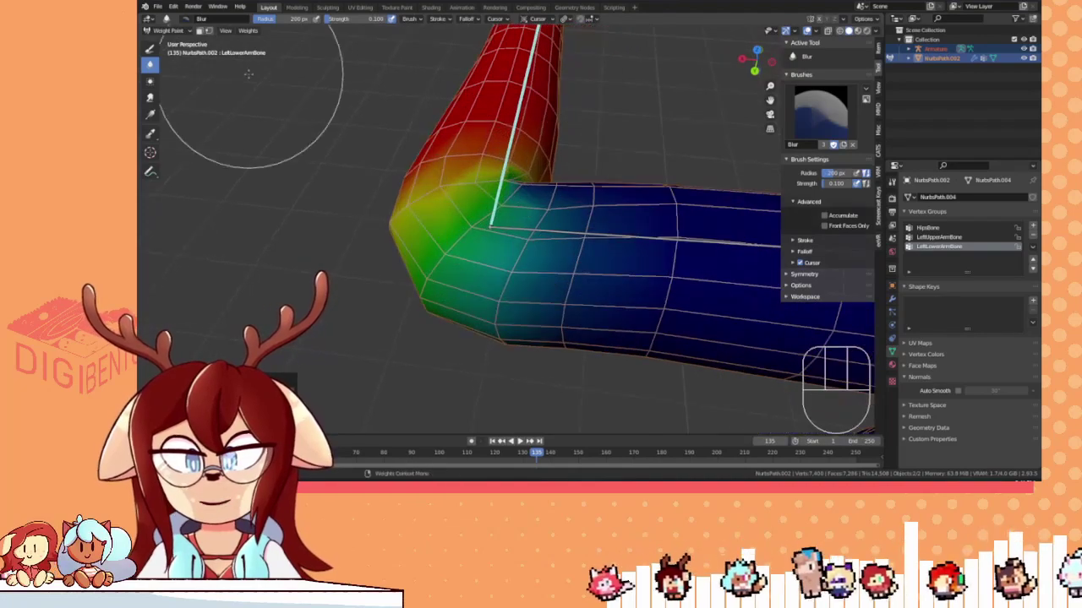
{"action": "left_click", "coordinate": [150, 49]}
{"action": "mouse_move", "coordinate": [667, 319]}
{"action": "middle_mouse_down"}
{"action": "mouse_move", "coordinate": [572, 225]}
{"action": "mouse_move", "coordinate": [620, 251]}
{"action": "mouse_move", "coordinate": [640, 212]}
{"action": "middle_mouse_up"}
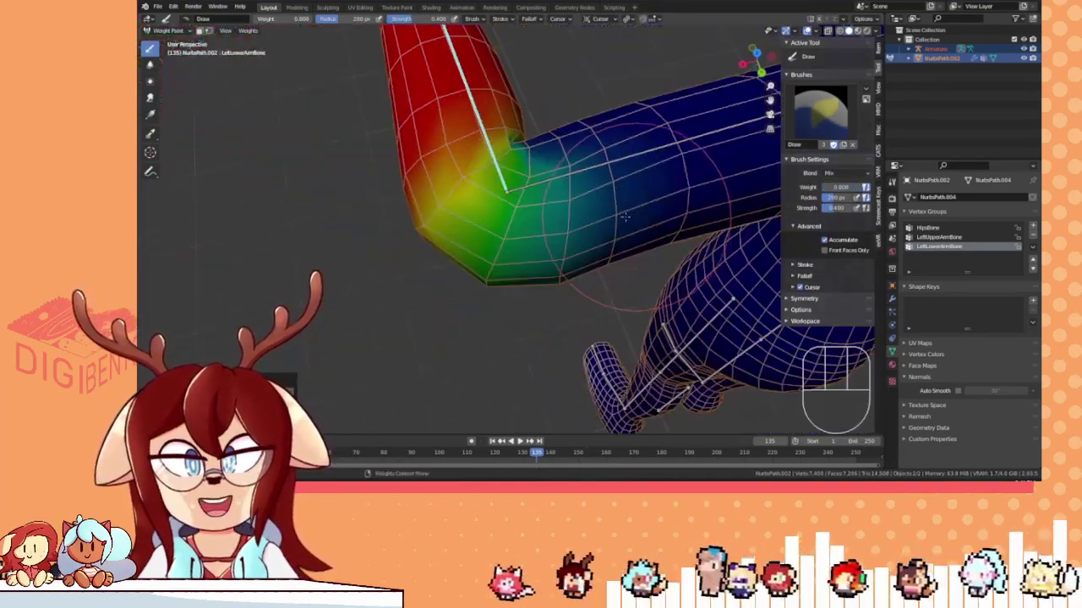
{"action": "left_click_drag", "start_coordinate": [565, 237], "coordinate": [553, 273]}
- Set the Draw strength to 0.100 and the radius to 61 px, and gently fade the lower arm weights just above the elbow
{"action": "middle_click_drag", "start_coordinate": [553, 272], "coordinate": [576, 199]}
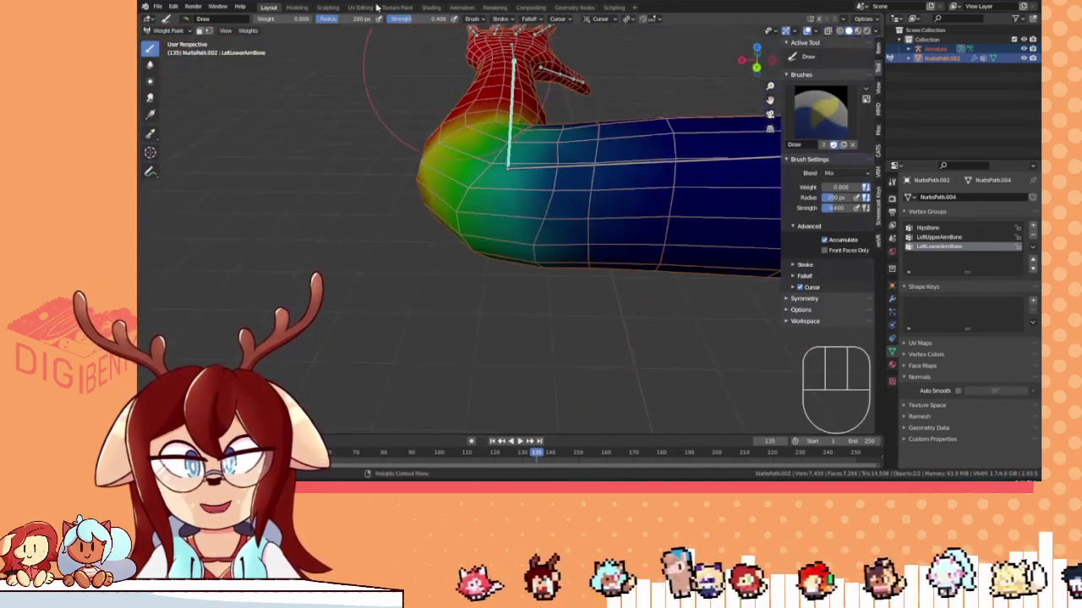
{"action": "left_click_drag", "start_coordinate": [412, 22], "coordinate": [401, 23], "text": "ctrl"}
{"action": "left_click", "coordinate": [415, 24], "text": "ctrl"}
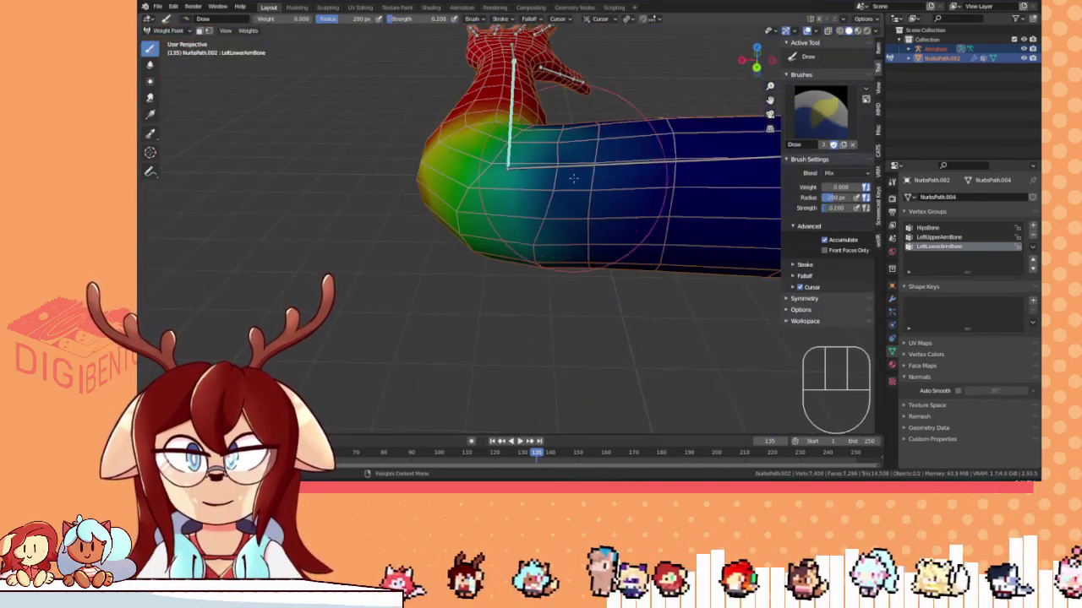
{"action": "left_click", "coordinate": [534, 161]}
{"action": "middle_click_drag", "start_coordinate": [535, 160], "coordinate": [541, 149]}
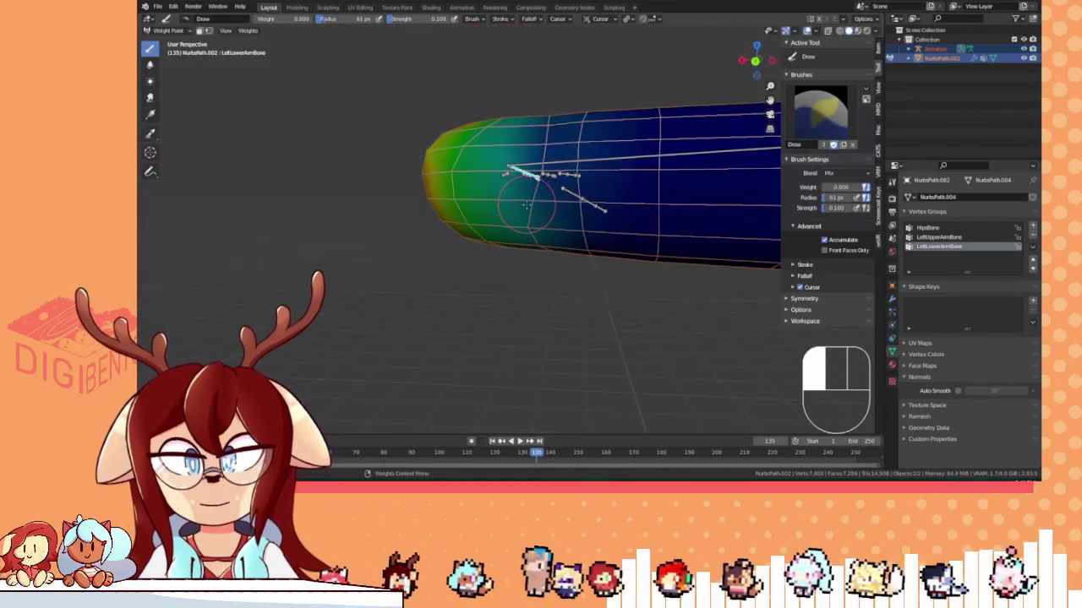
{"action": "middle_click_drag", "start_coordinate": [525, 205], "coordinate": [535, 127]}
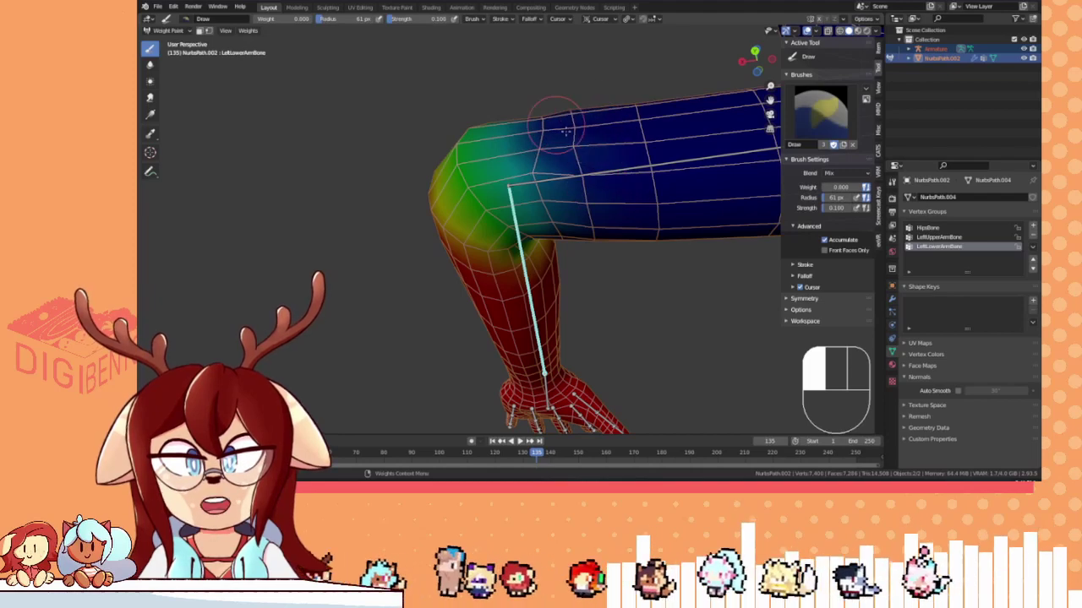
{"action": "middle_click_drag", "start_coordinate": [566, 131], "coordinate": [583, 160]}
{"action": "middle_click_drag", "start_coordinate": [564, 244], "coordinate": [552, 165]}
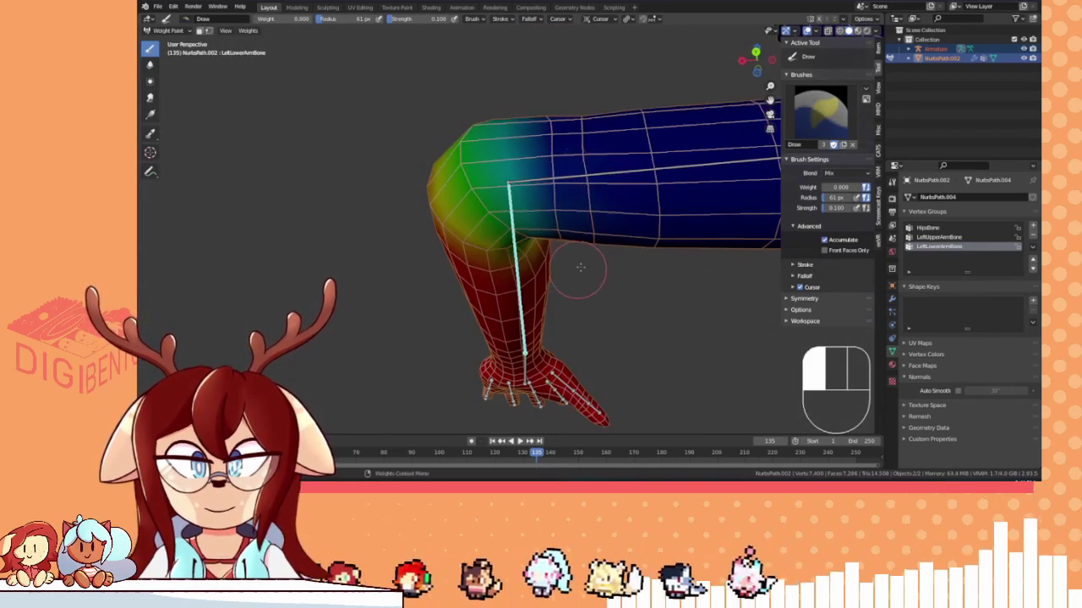
{"action": "middle_click_drag", "start_coordinate": [580, 267], "coordinate": [569, 213]}
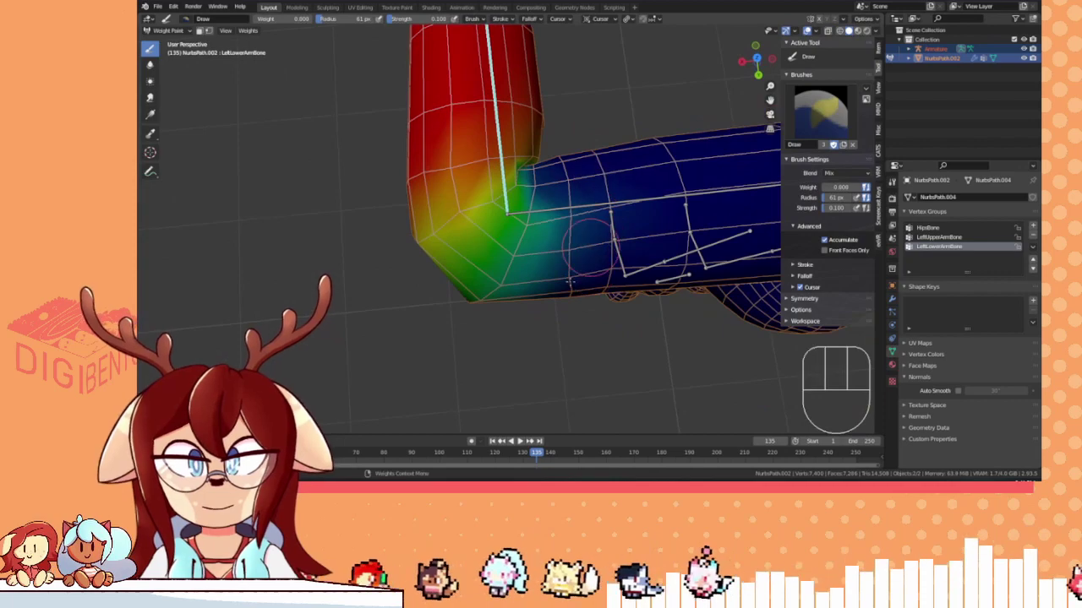
{"action": "middle_click_drag", "start_coordinate": [573, 193], "coordinate": [578, 150]}
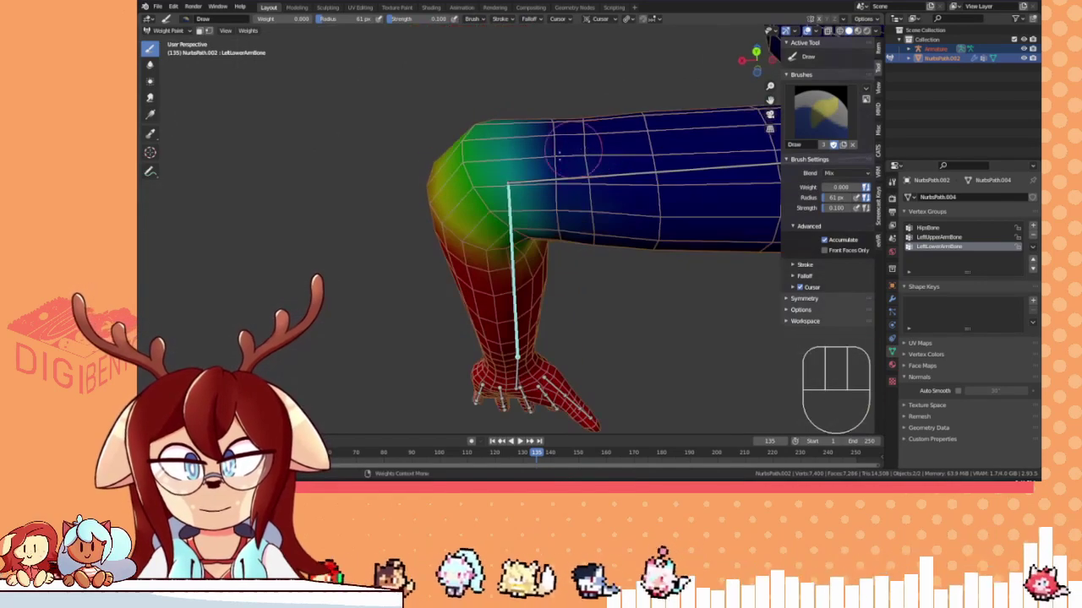
- Enlarge the Draw brush to 148 px and clear the remaining lower arm weights from the upper arm above the elbow
{"action": "middle_click_drag", "start_coordinate": [660, 186], "coordinate": [589, 201], "text": "shift"}
{"action": "key", "text": "f"}
{"action": "left_click", "coordinate": [620, 201]}
{"action": "mouse_move", "coordinate": [566, 181]}
{"action": "left_mouse_down"}
{"action": "mouse_move", "coordinate": [554, 152]}
{"action": "mouse_move", "coordinate": [541, 167]}
{"action": "mouse_move", "coordinate": [619, 116]}
{"action": "left_mouse_up"}
{"action": "middle_click_drag", "start_coordinate": [622, 115], "coordinate": [608, 186]}
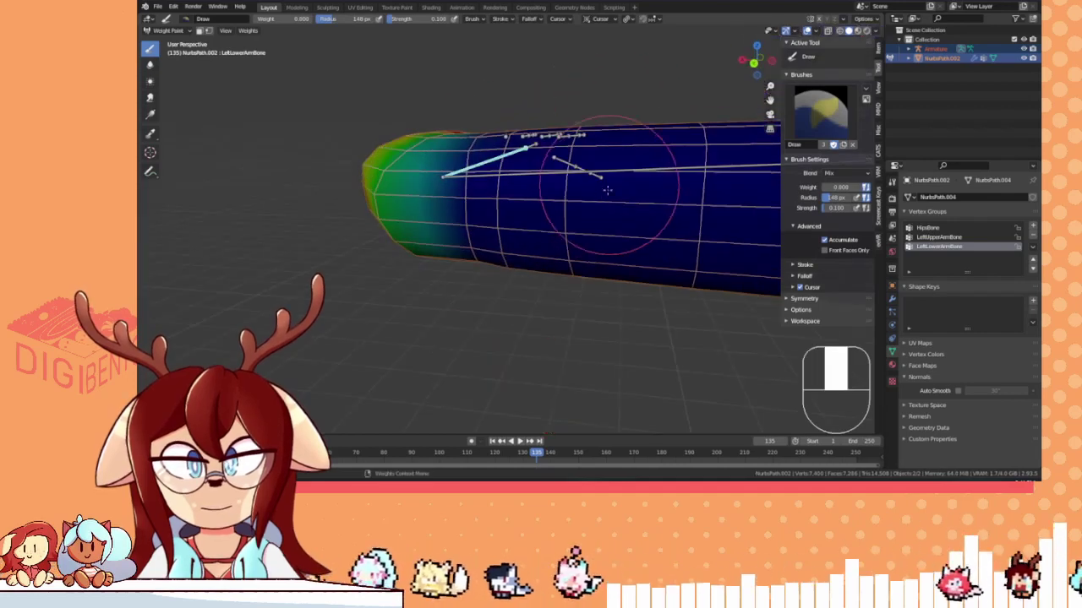
{"action": "left_click_drag", "start_coordinate": [602, 184], "coordinate": [551, 164]}
{"action": "mouse_move", "coordinate": [552, 169]}
{"action": "middle_mouse_down"}
{"action": "mouse_move", "coordinate": [638, 191]}
{"action": "mouse_move", "coordinate": [634, 179]}
{"action": "mouse_move", "coordinate": [597, 207]}
{"action": "middle_mouse_up"}
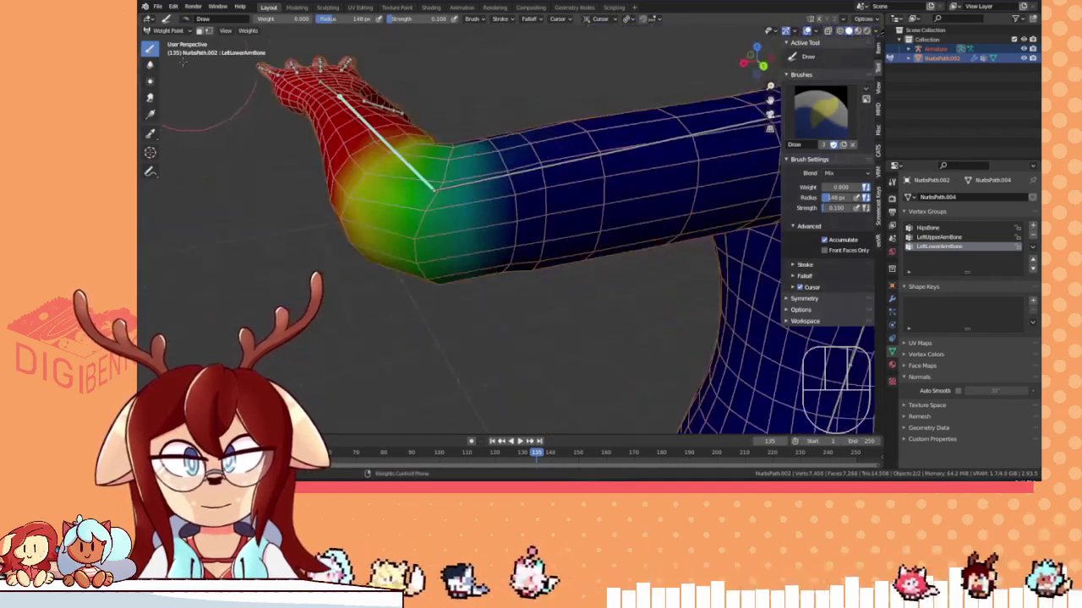
- Smooth the weight transition around the back of the elbow using the Blur brush with a 90 px radius and 0.400 strength
{"action": "left_click", "coordinate": [150, 65]}
{"action": "key", "text": "f"}
{"action": "left_click", "coordinate": [388, 161]}
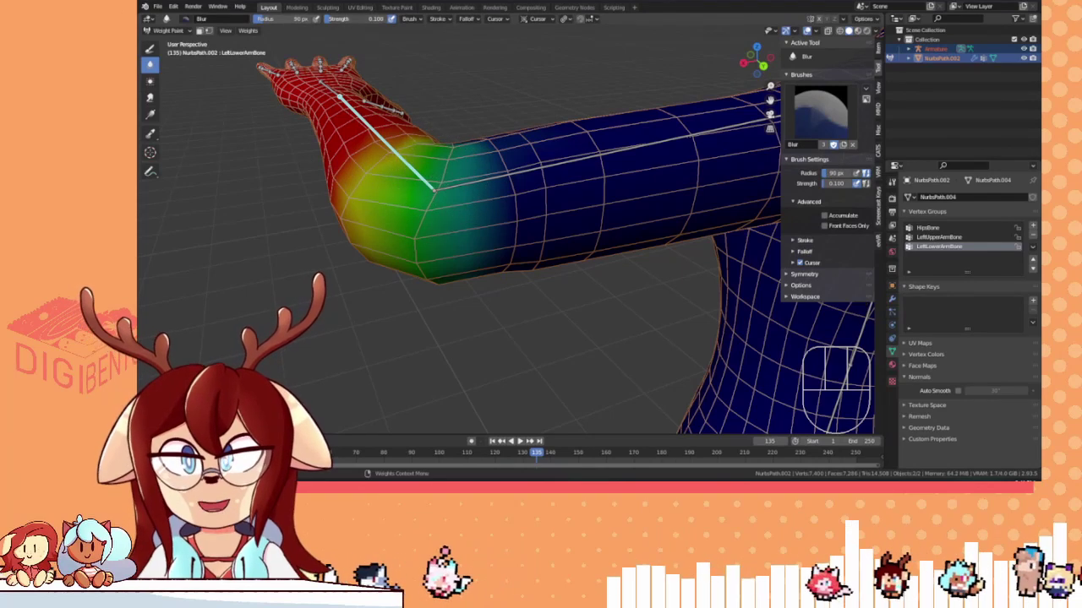
{"action": "left_click_drag", "start_coordinate": [356, 20], "coordinate": [375, 19], "text": "ctrl"}
{"action": "left_click_drag", "start_coordinate": [471, 162], "coordinate": [444, 173]}
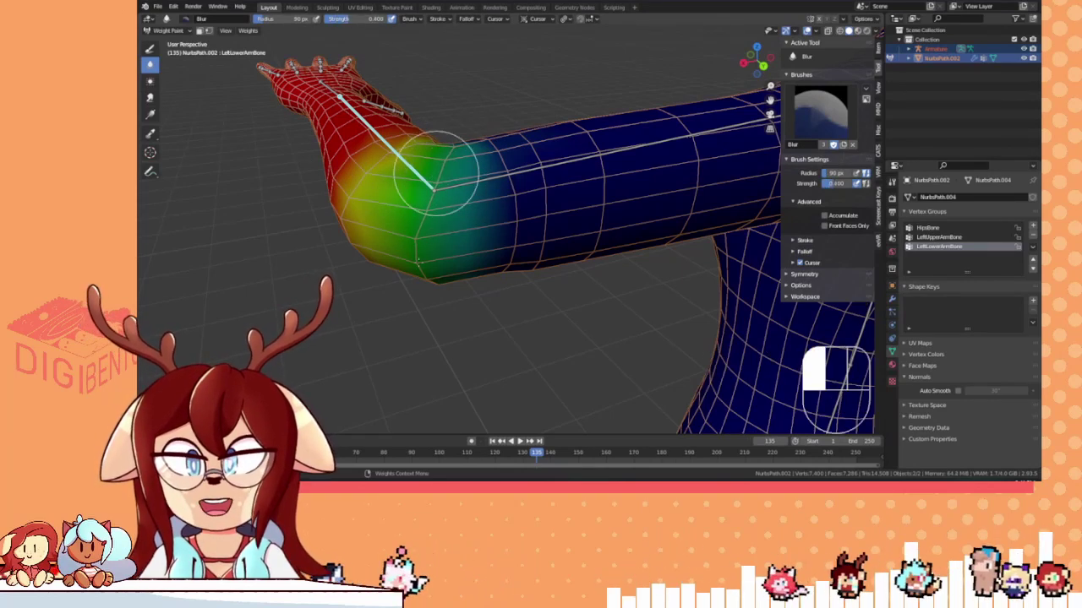
{"action": "middle_click_drag", "start_coordinate": [433, 262], "coordinate": [453, 233]}
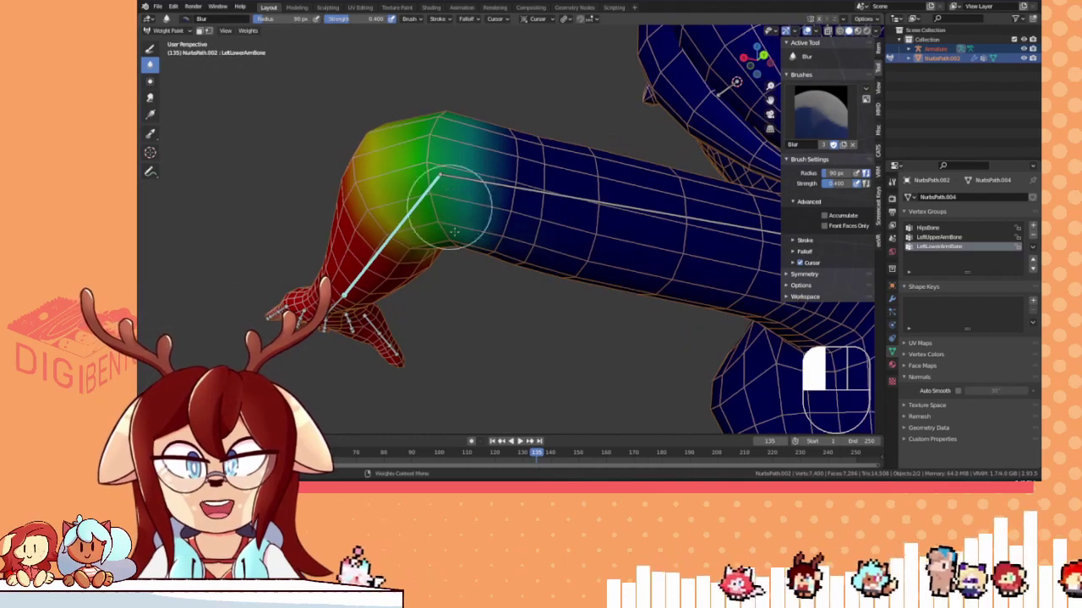
{"action": "middle_click_drag", "start_coordinate": [452, 132], "coordinate": [471, 332]}
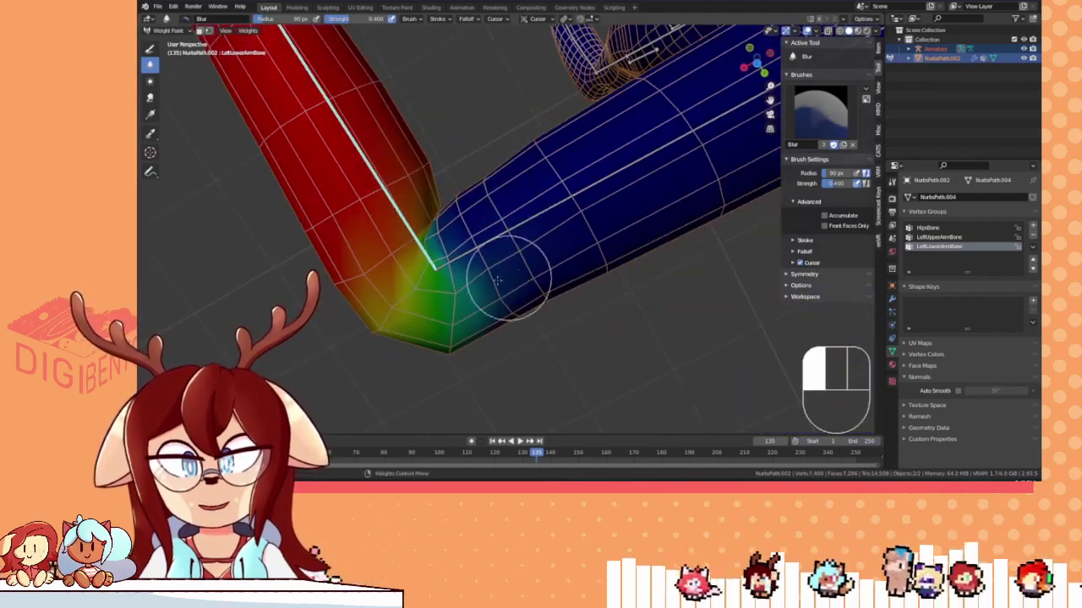
{"action": "left_click_drag", "start_coordinate": [515, 272], "coordinate": [511, 280]}
- Blur the weights on the forearm side and outer tip of the left elbow, checking the bend from all sides
{"action": "middle_click_drag", "start_coordinate": [414, 312], "coordinate": [430, 271]}
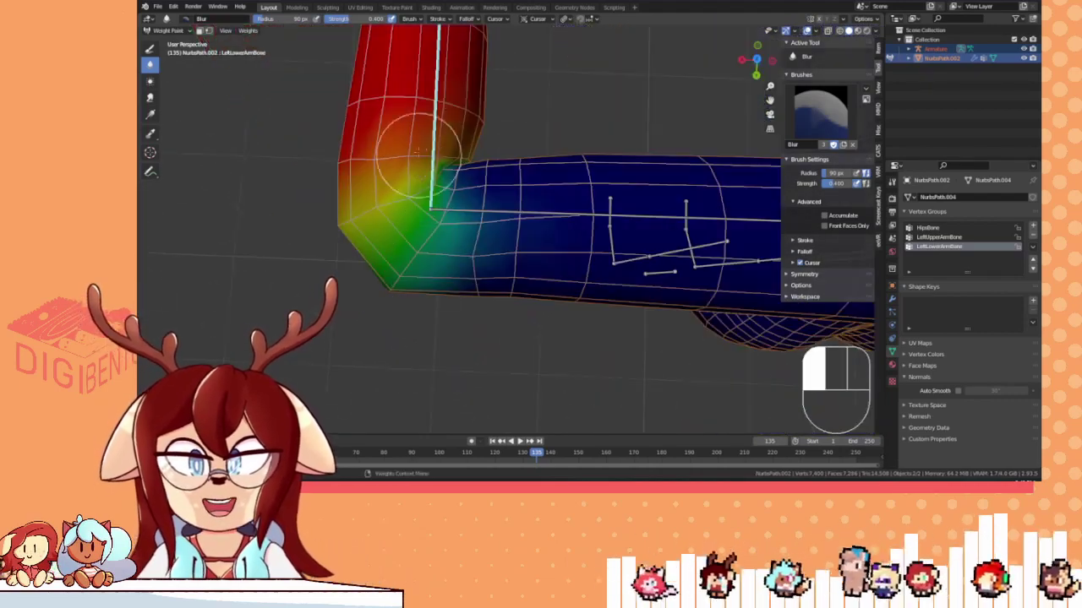
{"action": "left_click_drag", "start_coordinate": [387, 158], "coordinate": [379, 169]}
{"action": "mouse_move", "coordinate": [379, 169]}
{"action": "middle_mouse_down"}
{"action": "mouse_move", "coordinate": [441, 113]}
{"action": "mouse_move", "coordinate": [450, 236]}
{"action": "middle_mouse_up"}
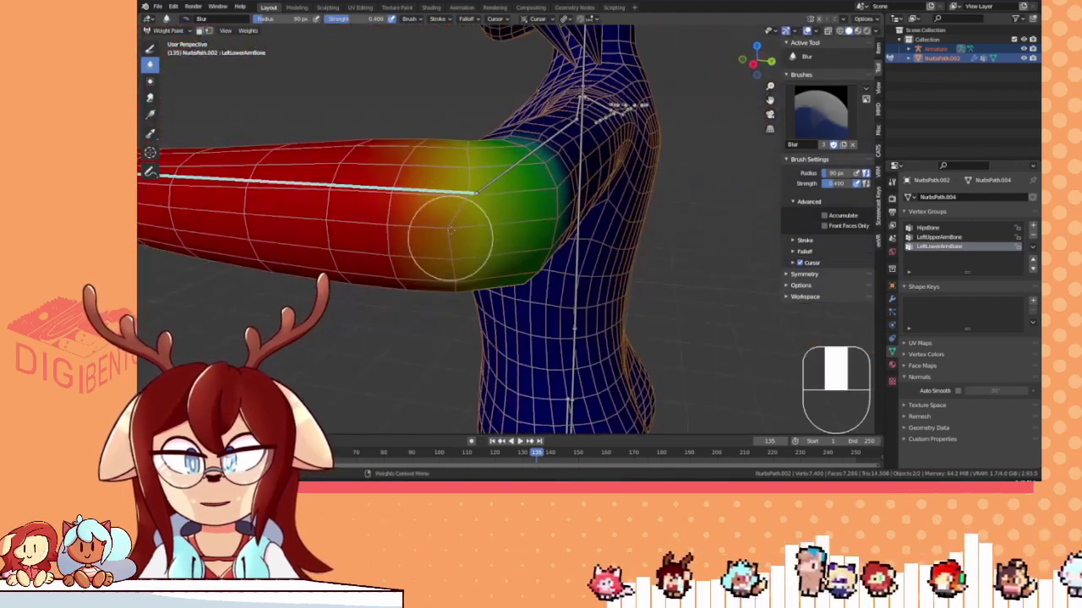
{"action": "left_click_drag", "start_coordinate": [486, 178], "coordinate": [477, 292]}
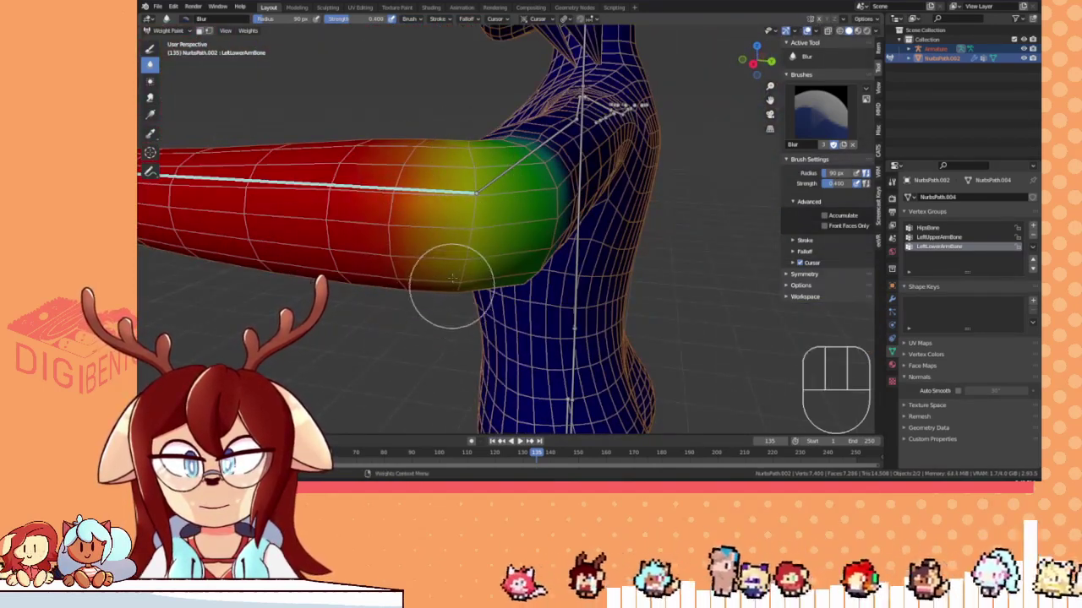
{"action": "middle_click_drag", "start_coordinate": [452, 279], "coordinate": [429, 106]}
{"action": "middle_click_drag", "start_coordinate": [504, 144], "coordinate": [466, 146]}
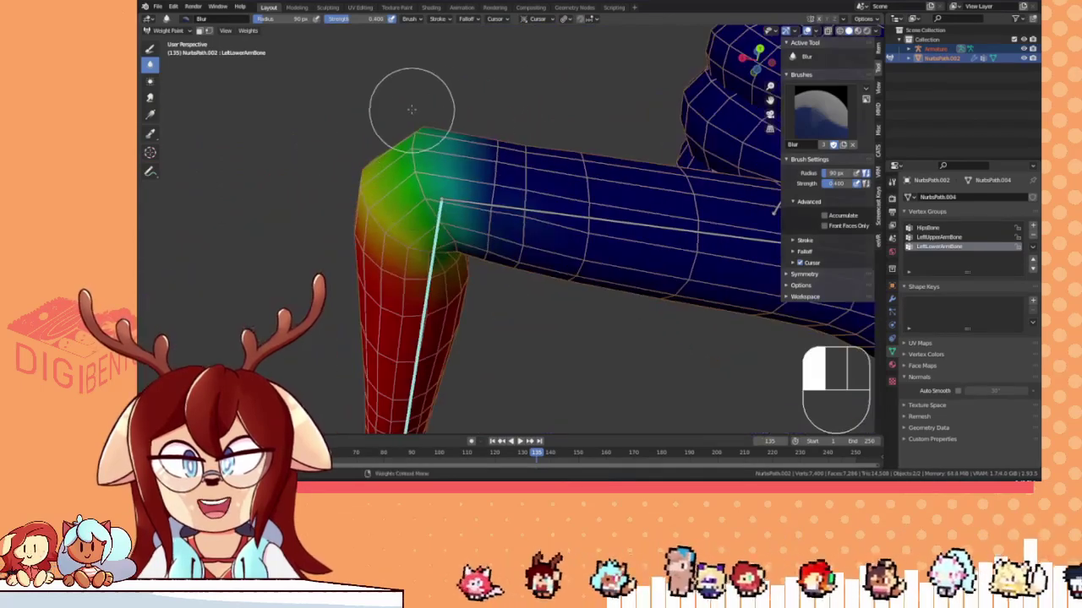
{"action": "middle_click_drag", "start_coordinate": [411, 109], "coordinate": [406, 231]}
{"action": "middle_click_drag", "start_coordinate": [424, 120], "coordinate": [596, 180]}
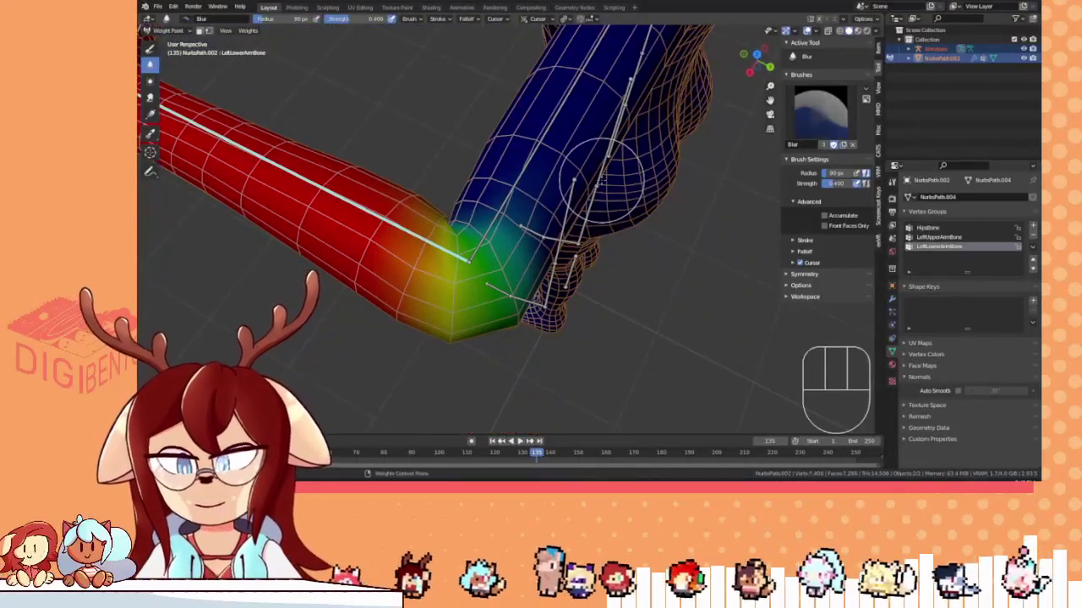
{"action": "middle_click_drag", "start_coordinate": [594, 193], "coordinate": [518, 153]}
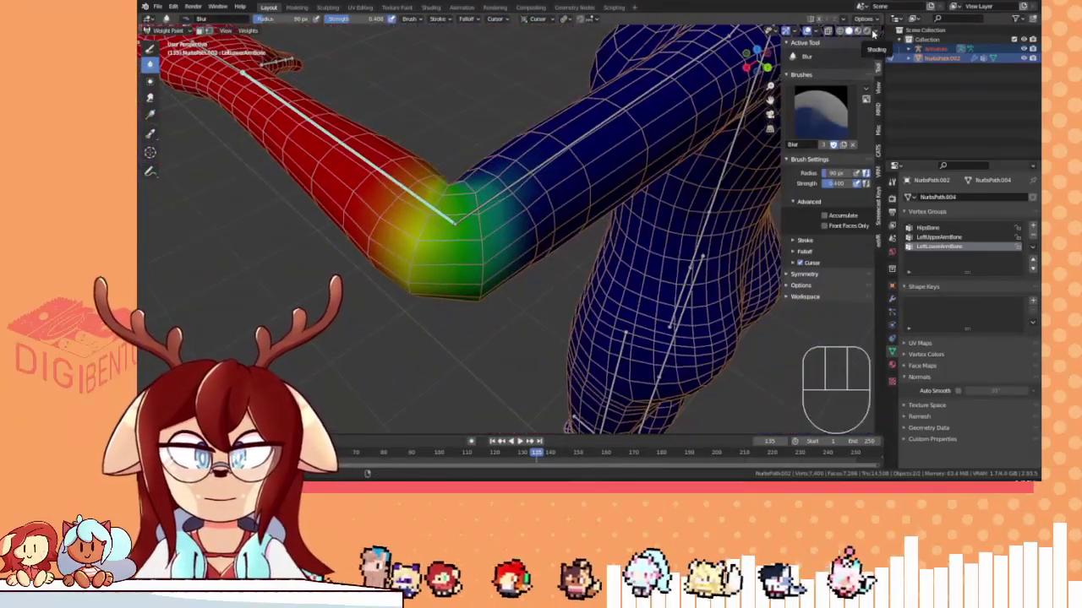
- Return the body mesh to Object Mode and turn off the wireframe overlay to inspect the smoothed elbow
{"action": "middle_click_drag", "start_coordinate": [367, 143], "coordinate": [431, 162]}
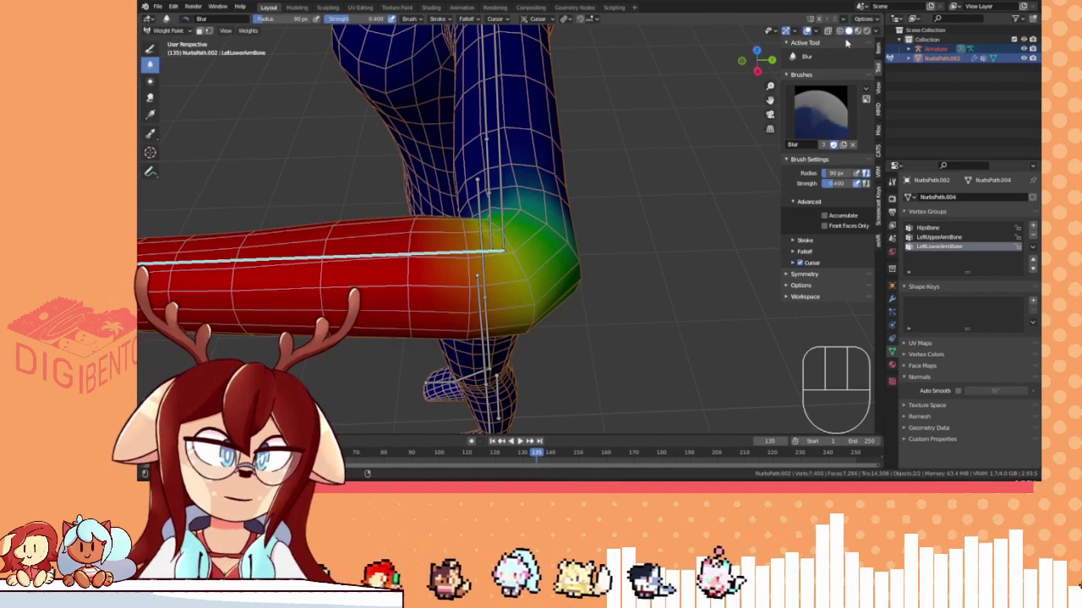
{"action": "middle_click_drag", "start_coordinate": [479, 130], "coordinate": [455, 122]}
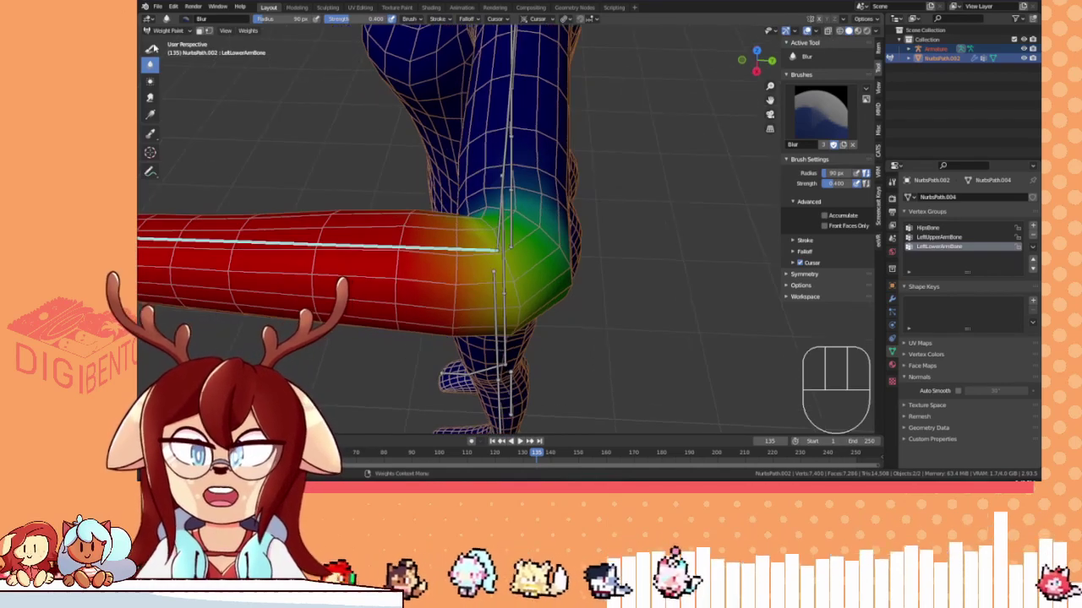
{"action": "left_click", "coordinate": [166, 31]}
{"action": "left_click", "coordinate": [173, 41]}
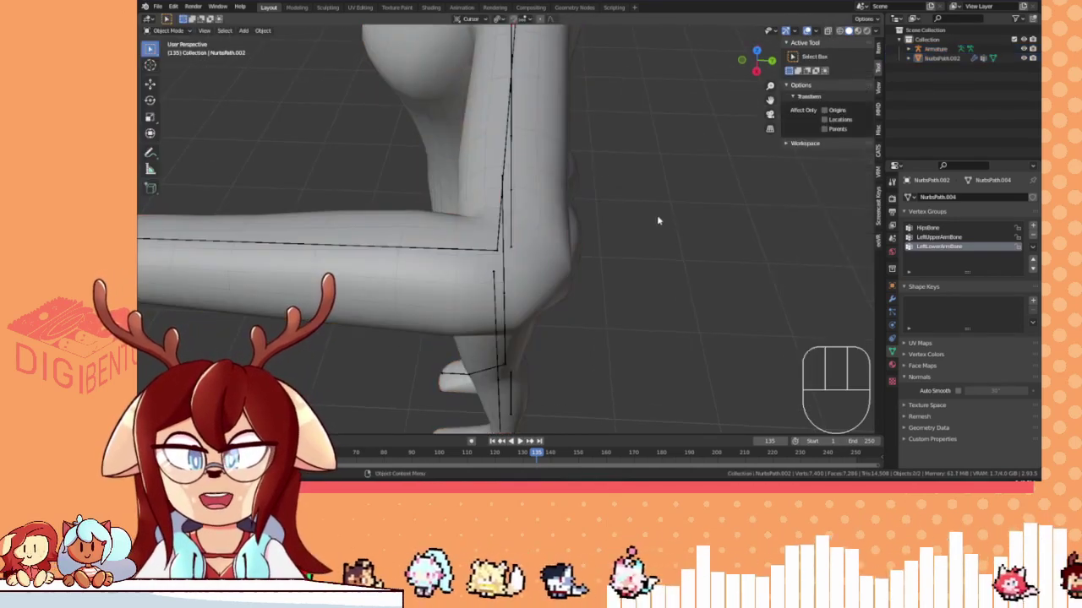
{"action": "middle_click_drag", "start_coordinate": [657, 214], "coordinate": [816, 55]}
{"action": "left_click", "coordinate": [877, 32]}
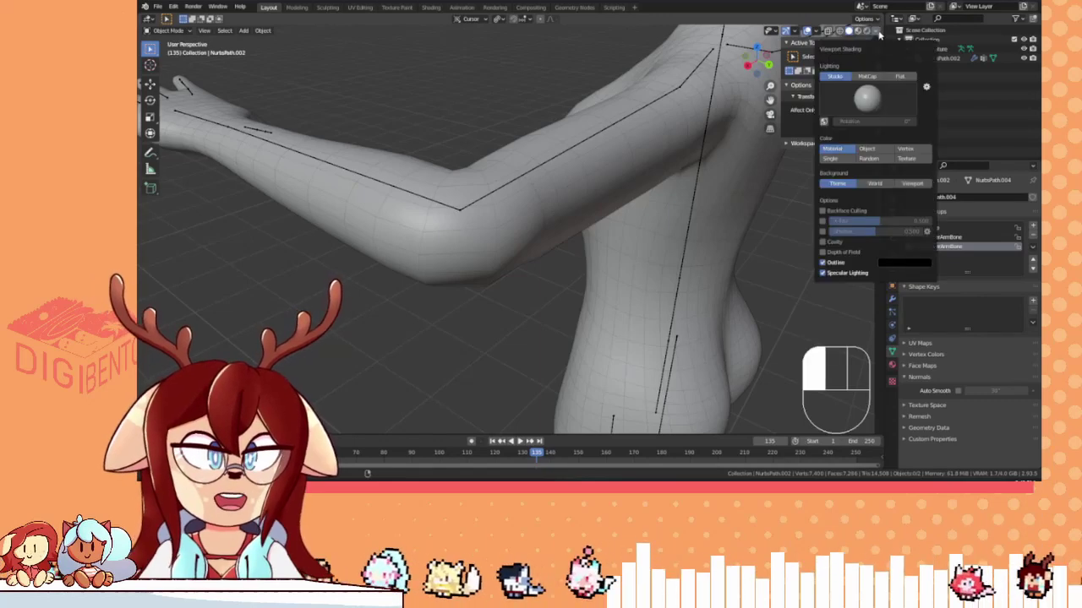
{"action": "left_click", "coordinate": [816, 31]}
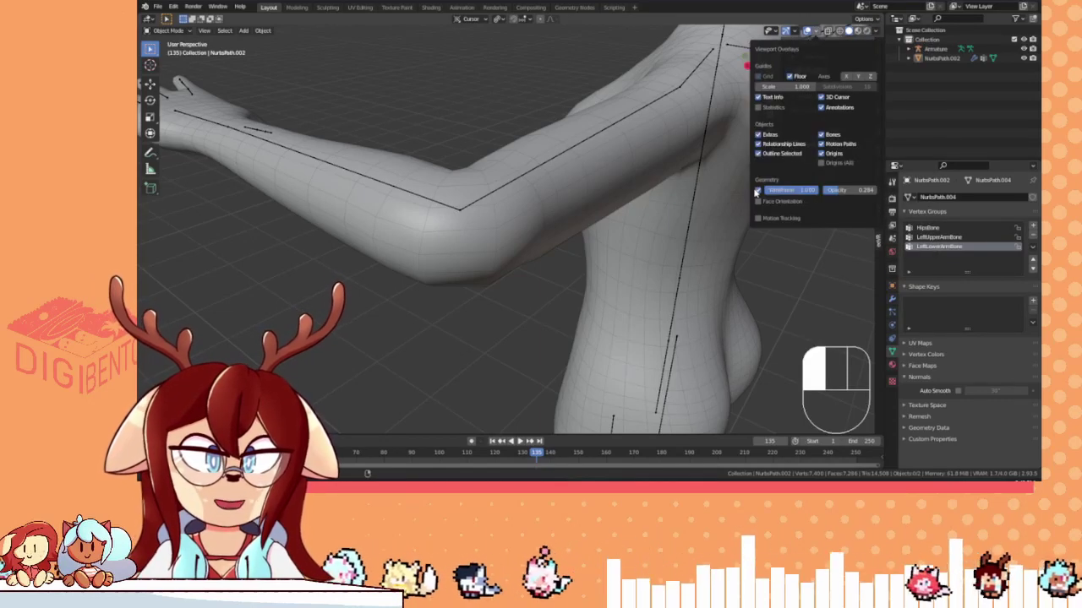
{"action": "middle_click_drag", "start_coordinate": [759, 191], "coordinate": [565, 148]}
- Put the armature in Pose Mode, rotate the left upper arm bone down beside the torso around the Y axis, and inspect the shoulder
{"action": "left_click", "coordinate": [479, 210]}
{"action": "left_click", "coordinate": [187, 33]}
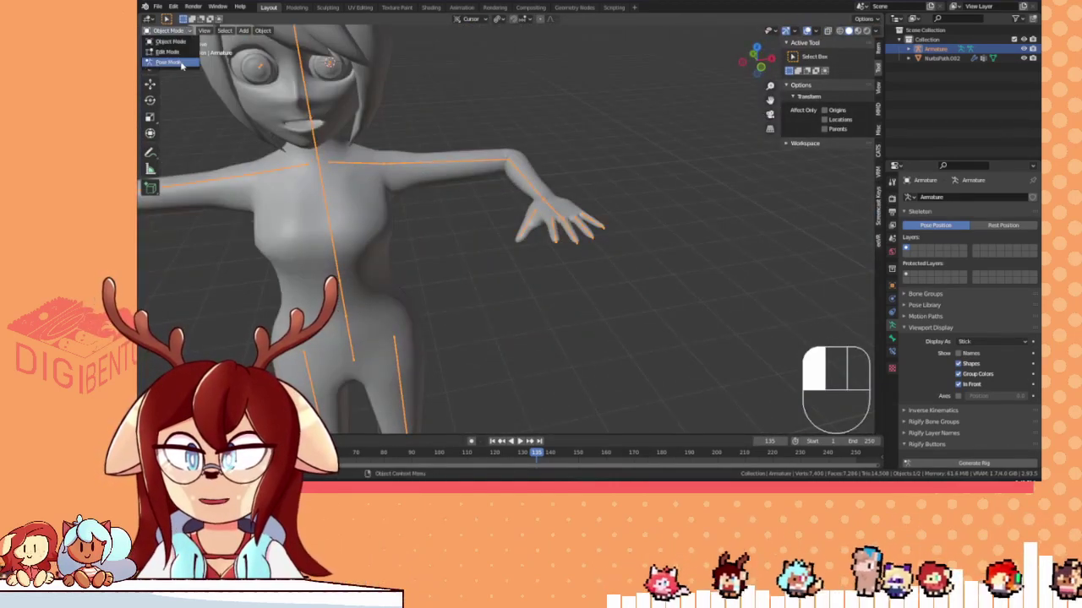
{"action": "left_click", "coordinate": [183, 66]}
{"action": "left_click", "coordinate": [494, 165]}
{"action": "key", "text": "r"}
{"action": "key", "text": "y"}
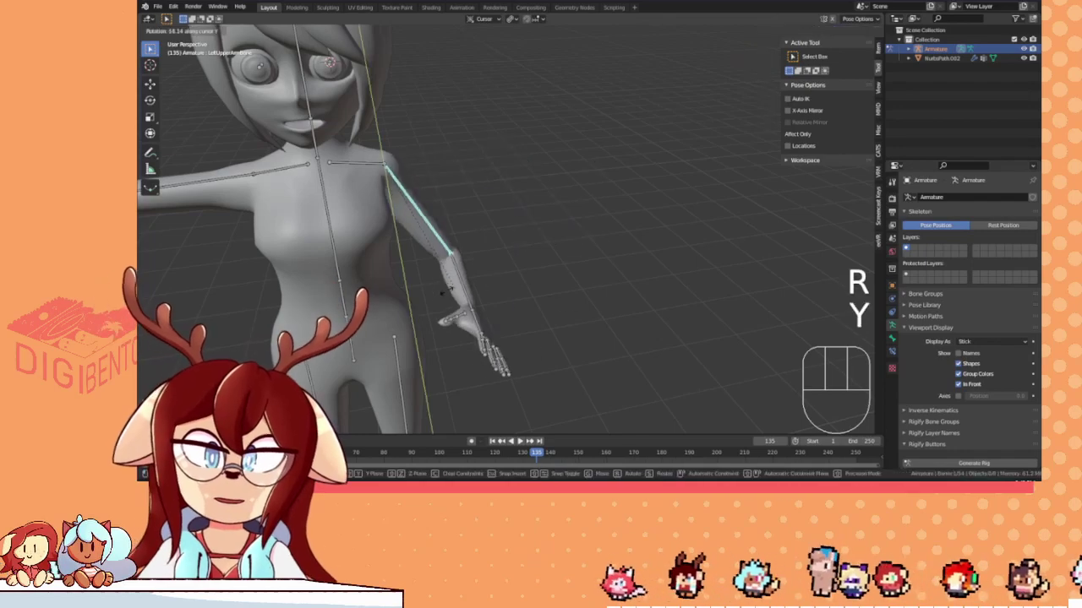
{"action": "left_click", "coordinate": [454, 314]}
{"action": "middle_click_drag", "start_coordinate": [427, 253], "coordinate": [275, 219]}
{"action": "middle_click_drag", "start_coordinate": [664, 204], "coordinate": [594, 165]}
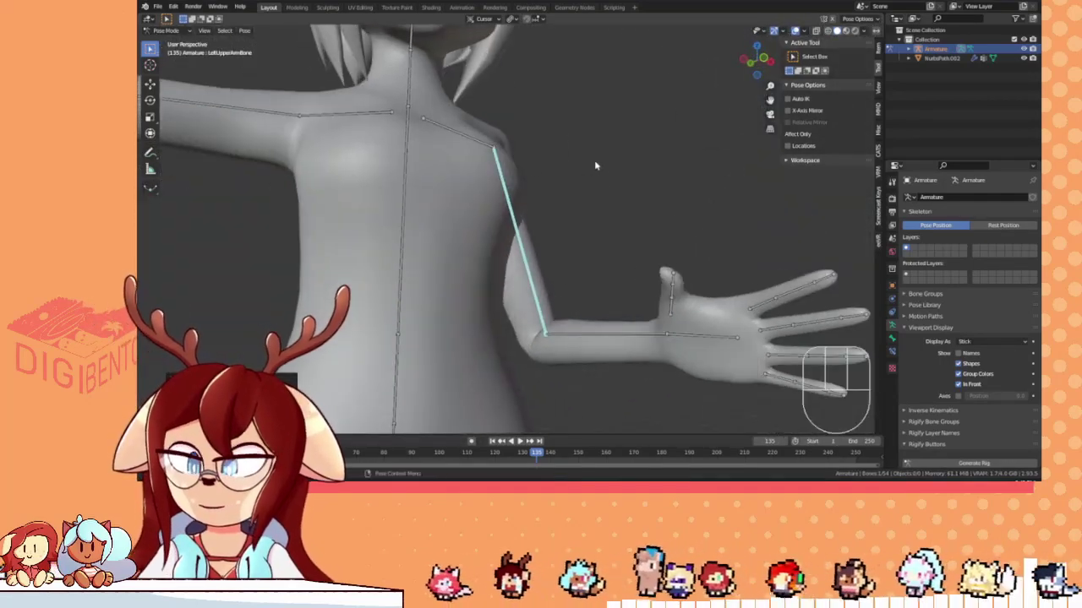